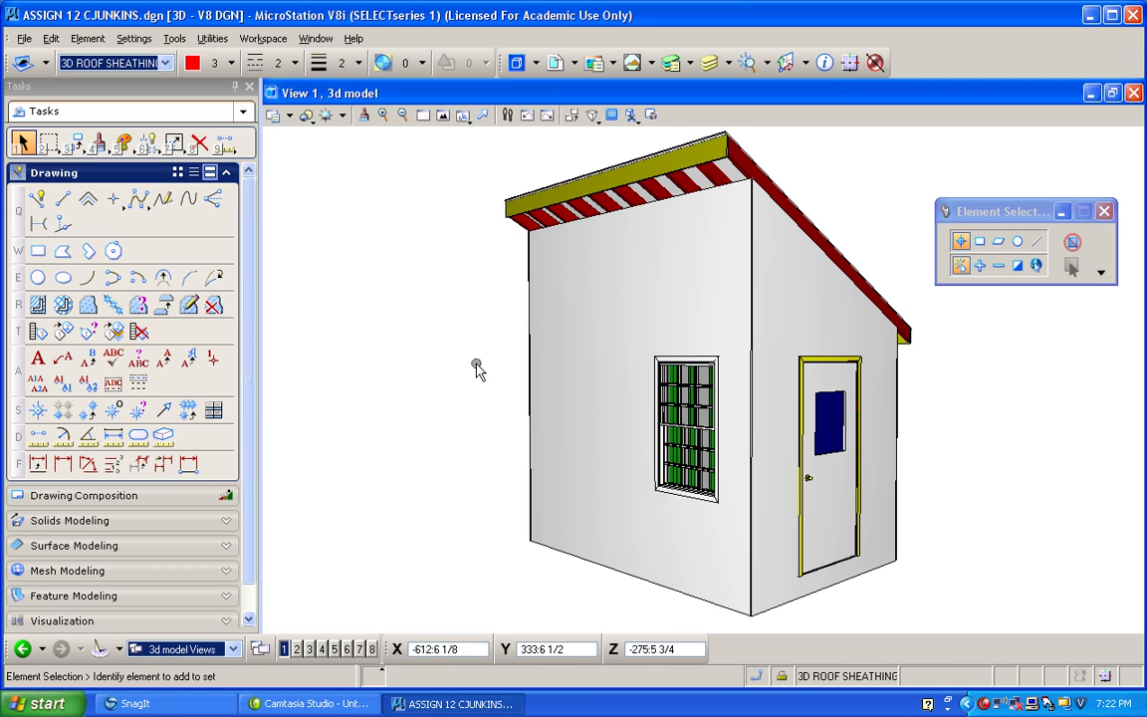
Set the 3D view to Isometric, turn off its perspective and fit the whole building in the view.
click(463, 116)
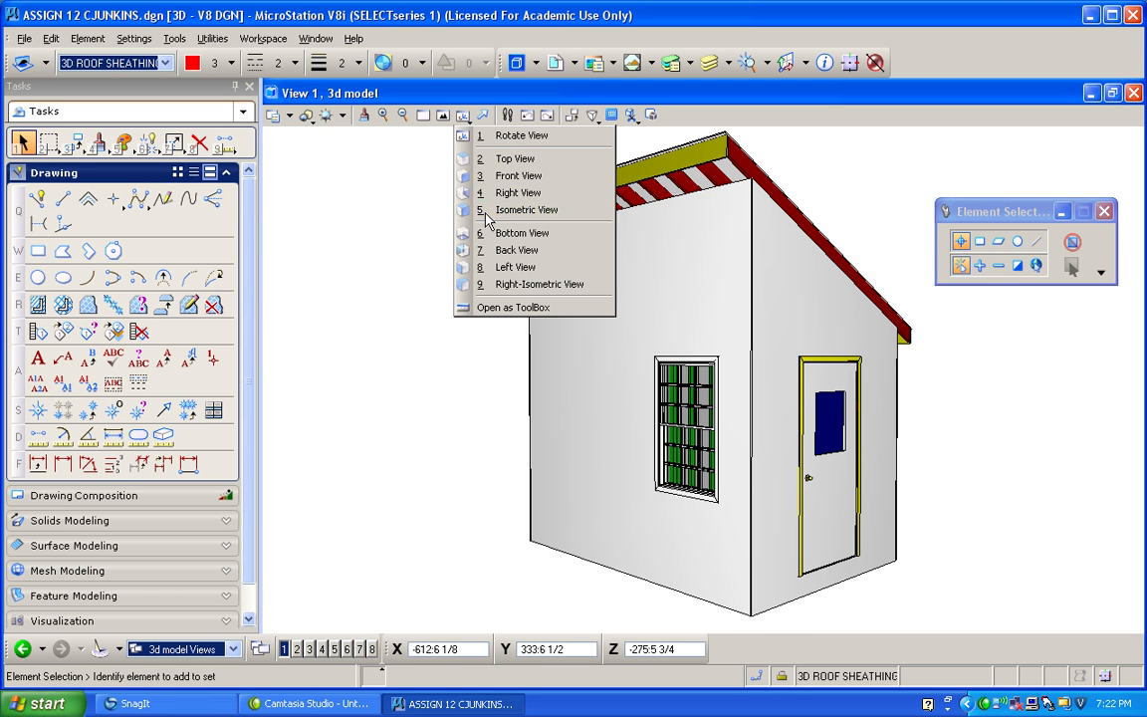
click(508, 210)
click(592, 116)
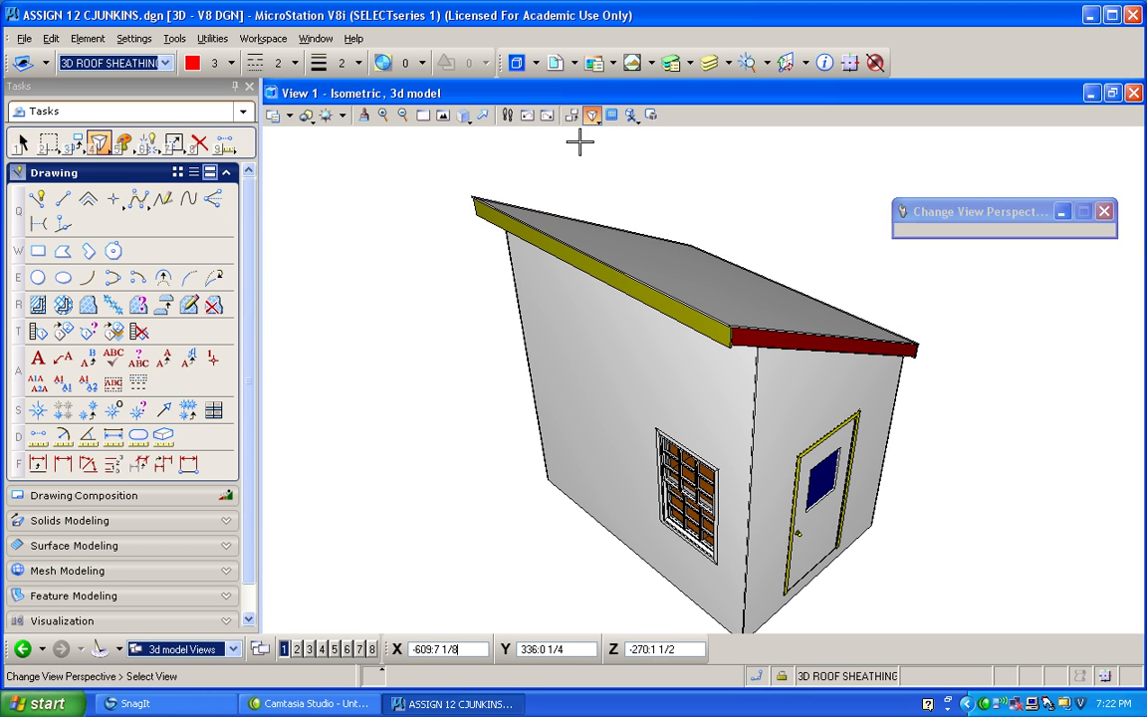
click(456, 353)
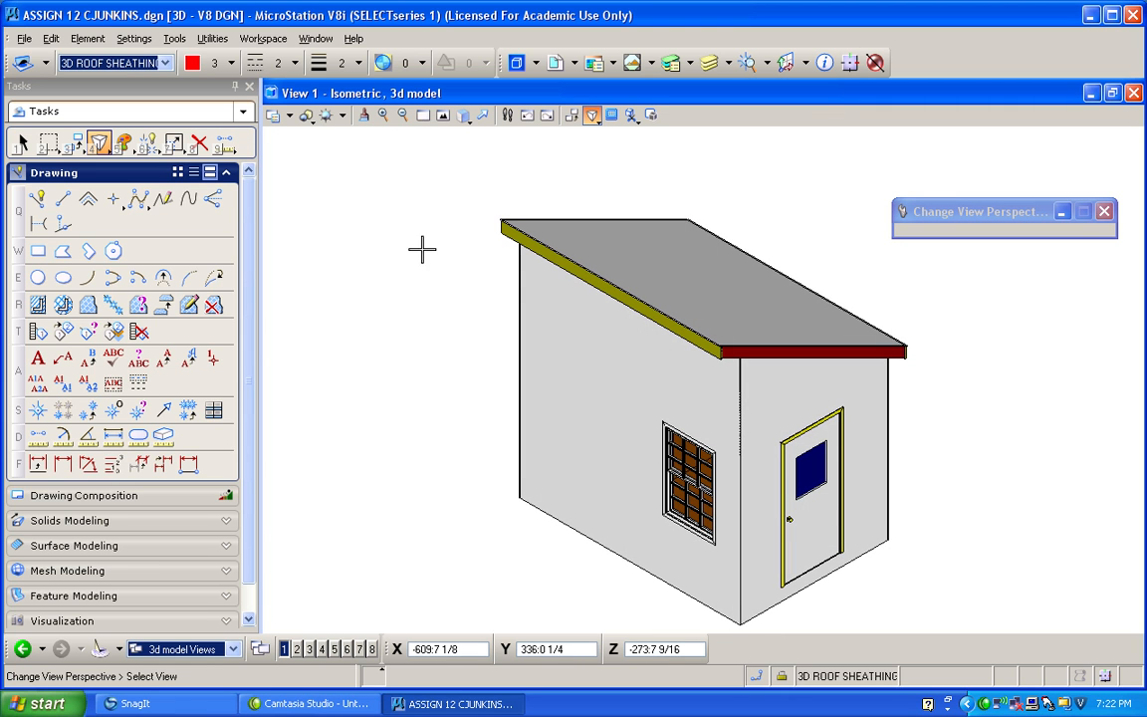
click(444, 115)
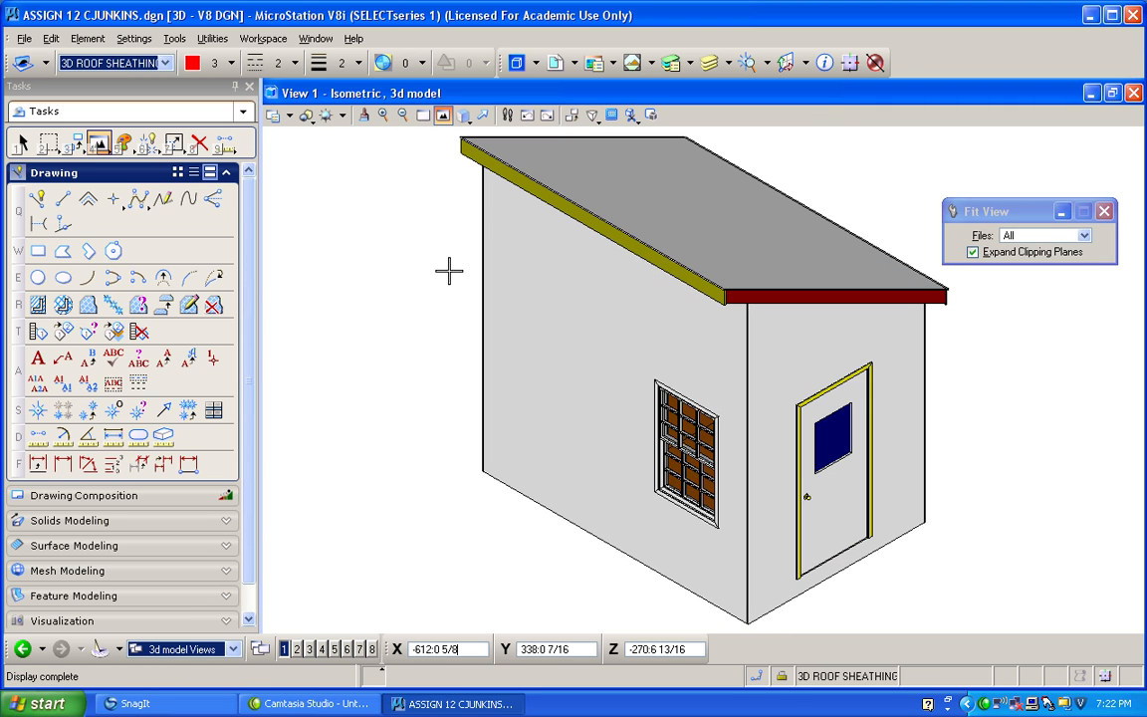
Examine the display styles available for the isometric view.
click(308, 118)
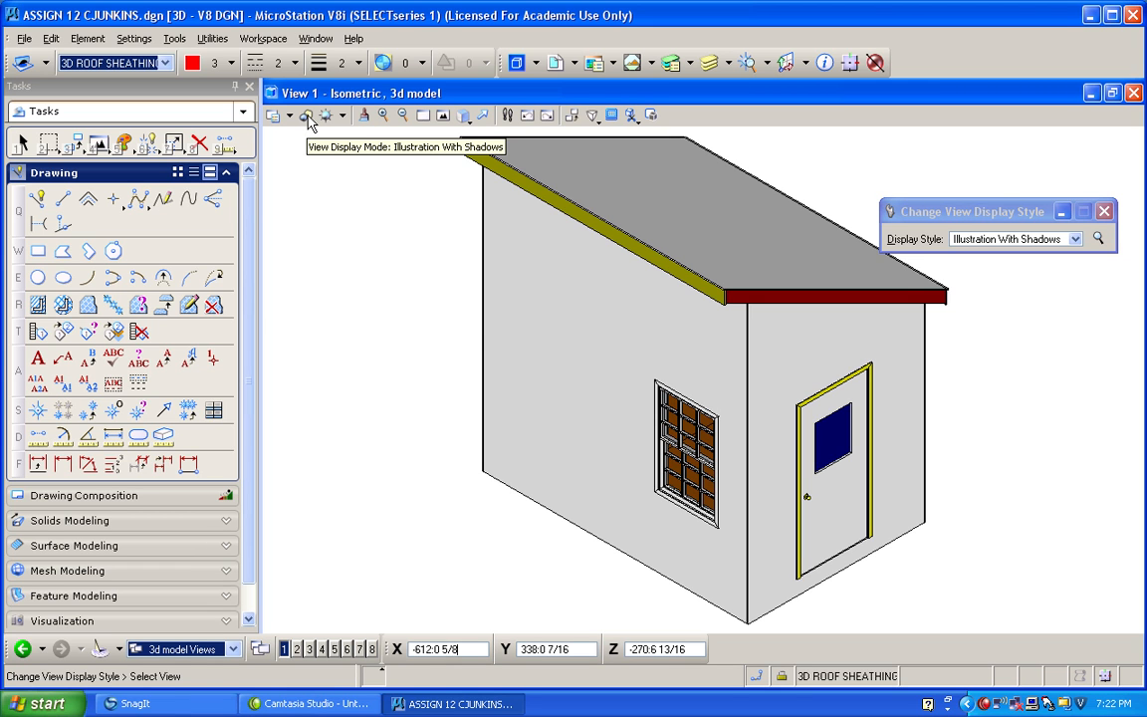
click(308, 118)
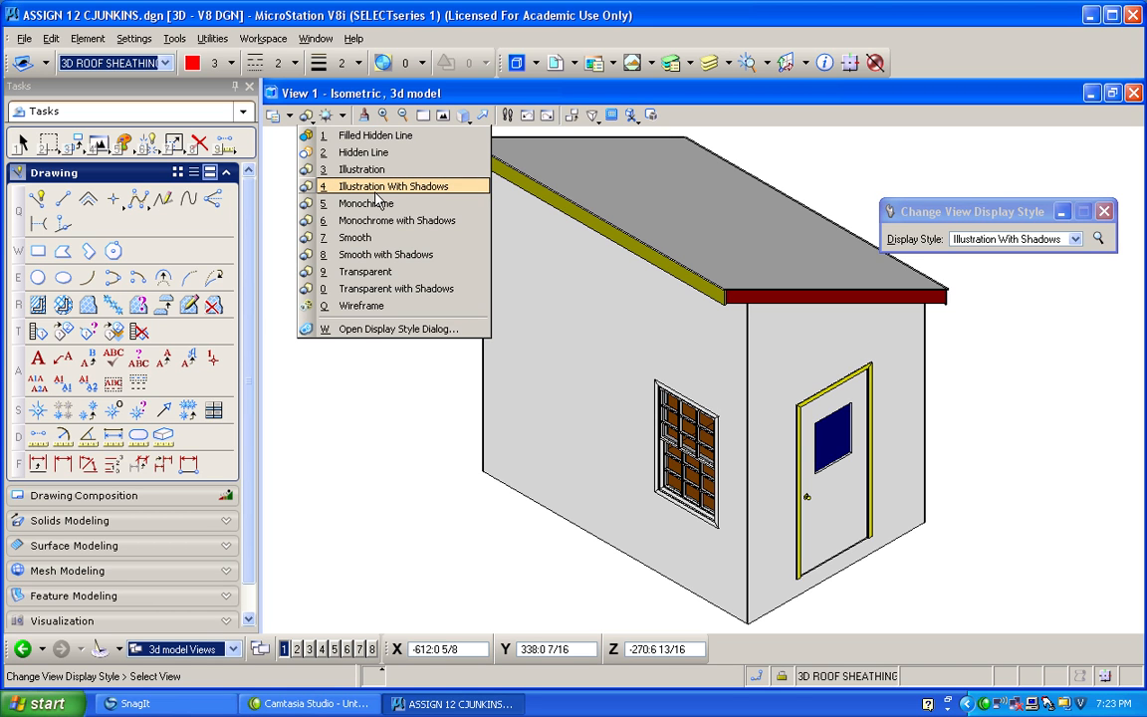
click(443, 331)
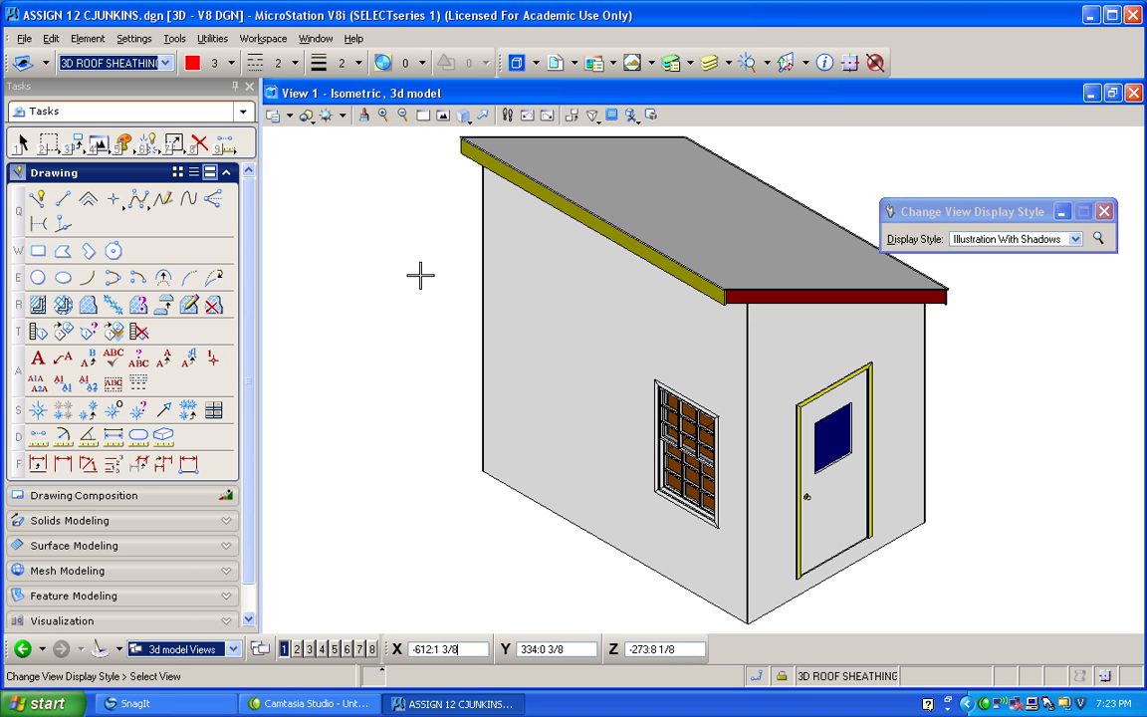
Open the rendering Material Editor and expand the assignments of the brown glass refract material.
click(132, 40)
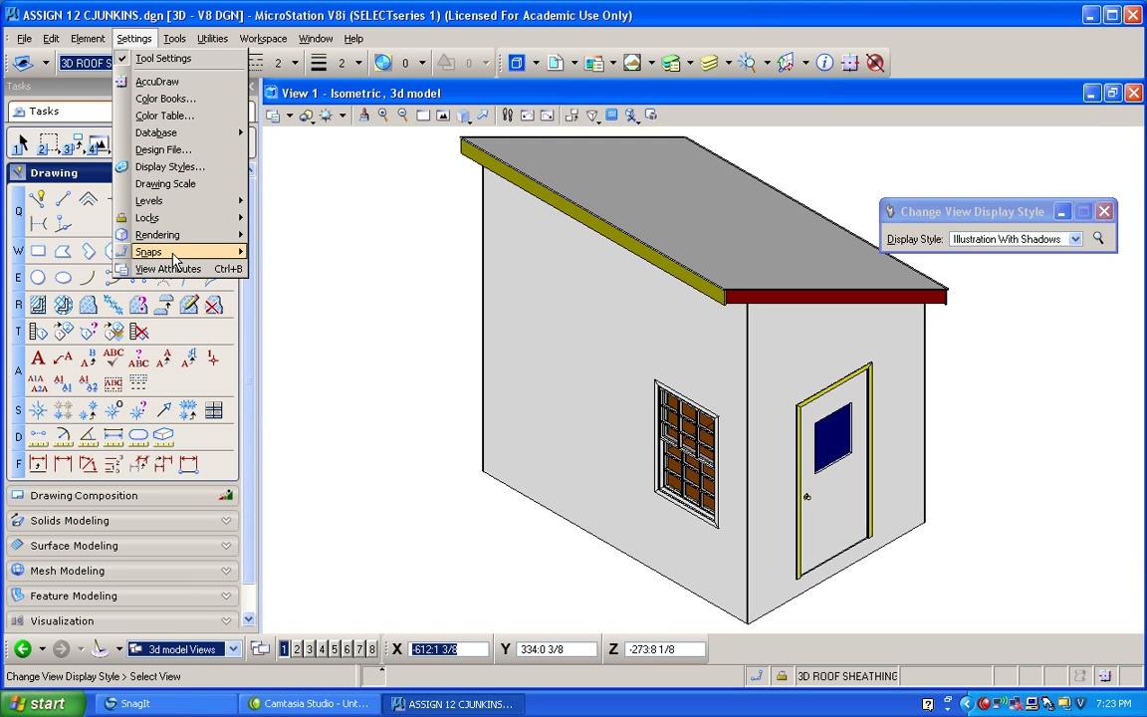
mouse_move(173, 241)
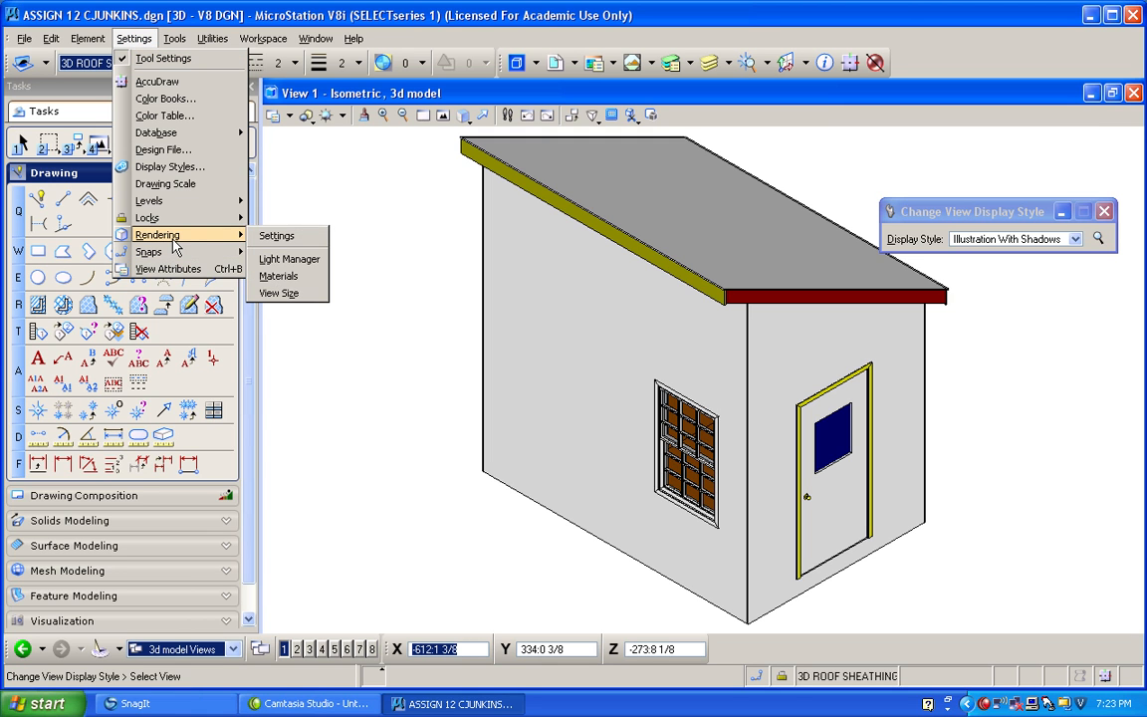
click(296, 280)
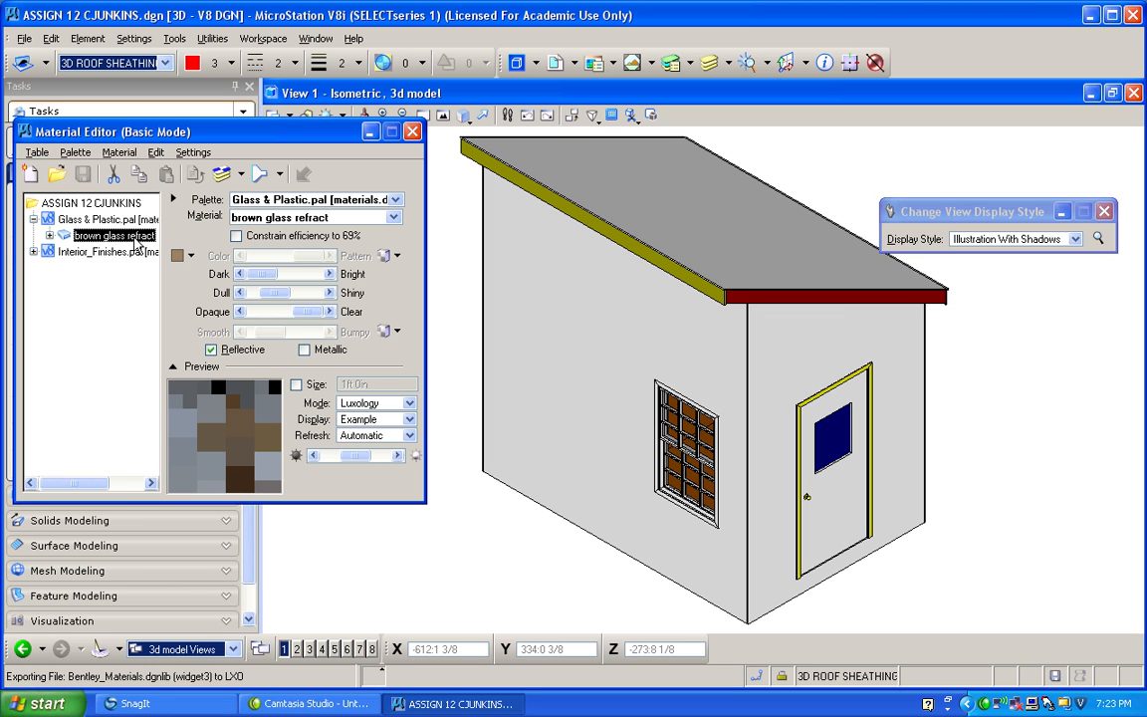
click(49, 235)
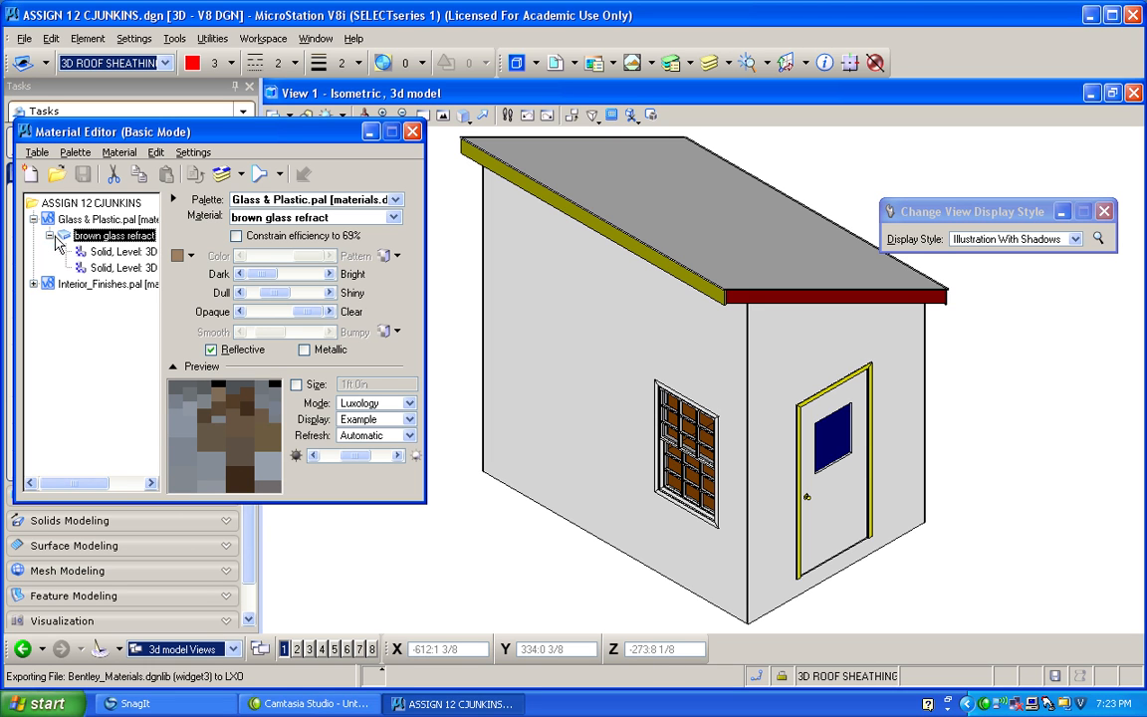
Load the glass & plastic.pal palette from Bentley_Materials.dgnlib into the material table.
scroll(797, 399, up, 5)
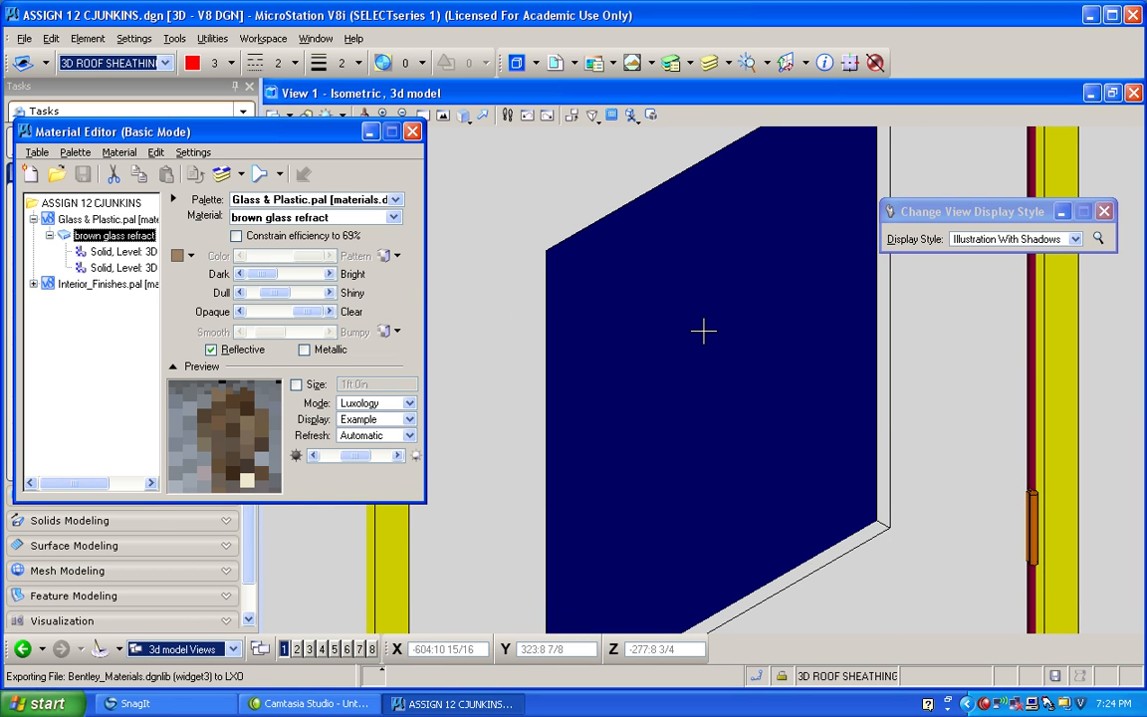
click(77, 153)
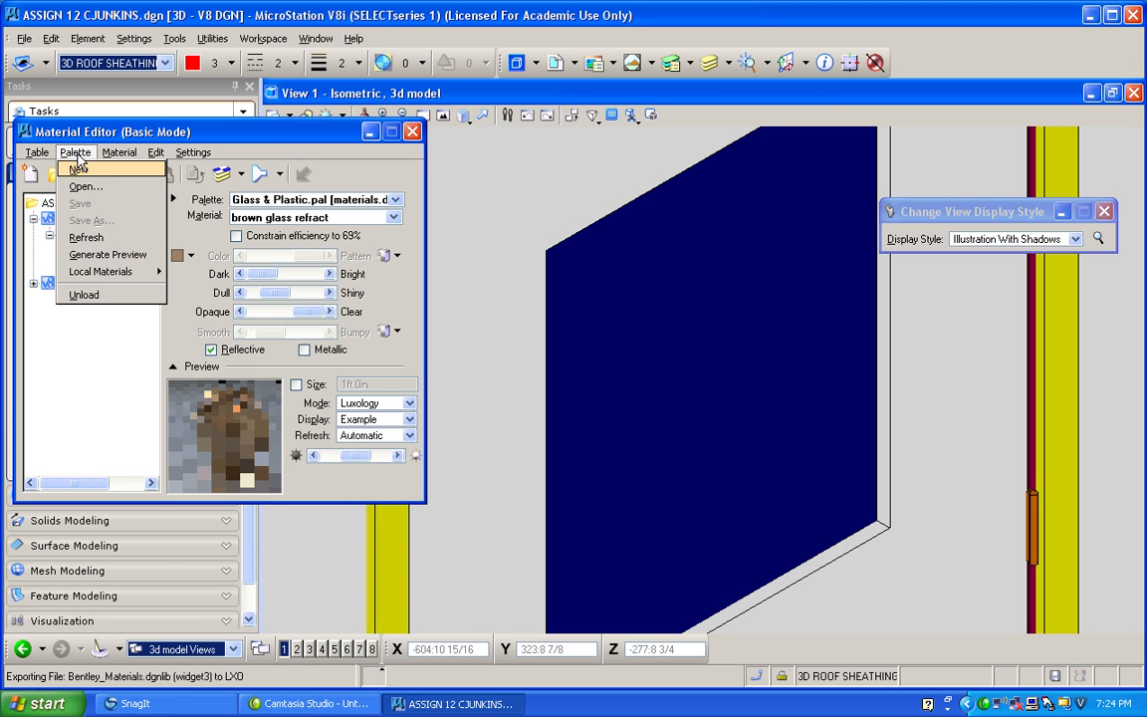
click(86, 184)
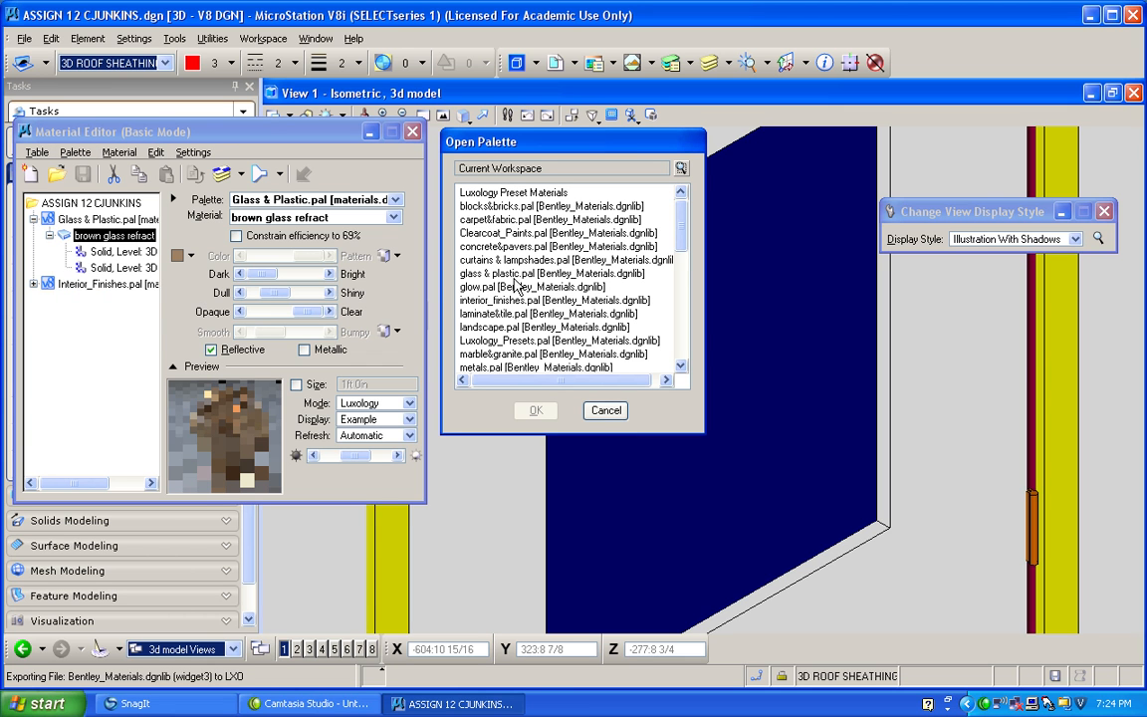
drag(685, 218, 686, 247)
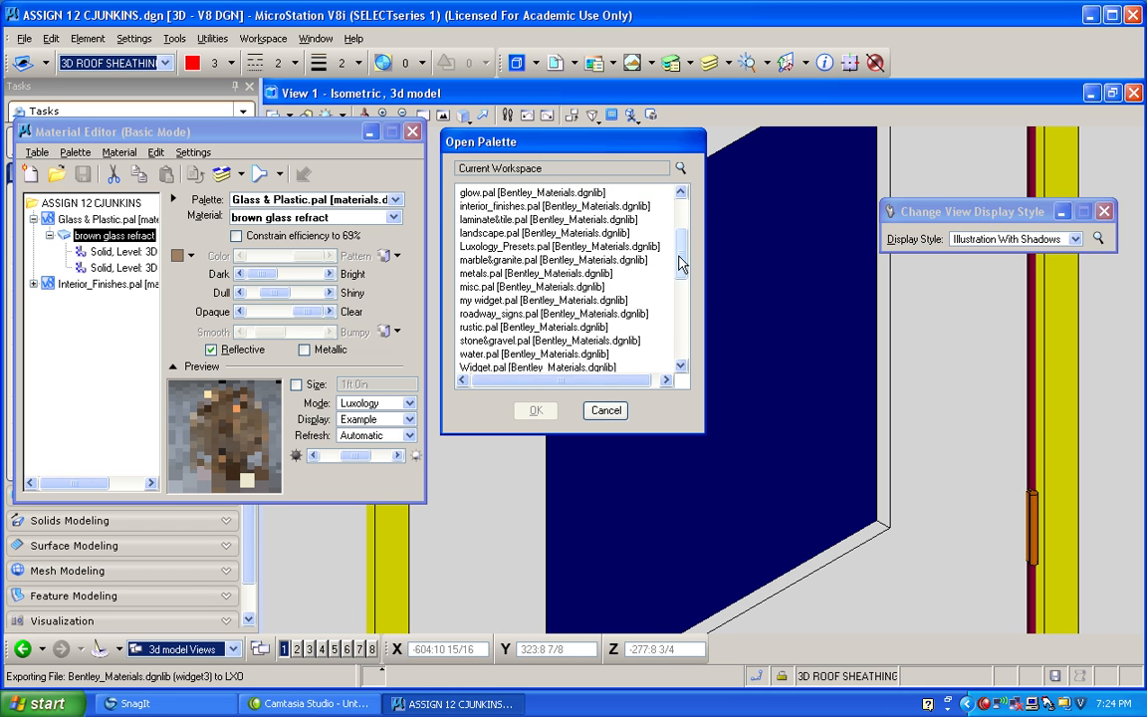
scroll(637, 239, up, 1)
double_click(487, 220)
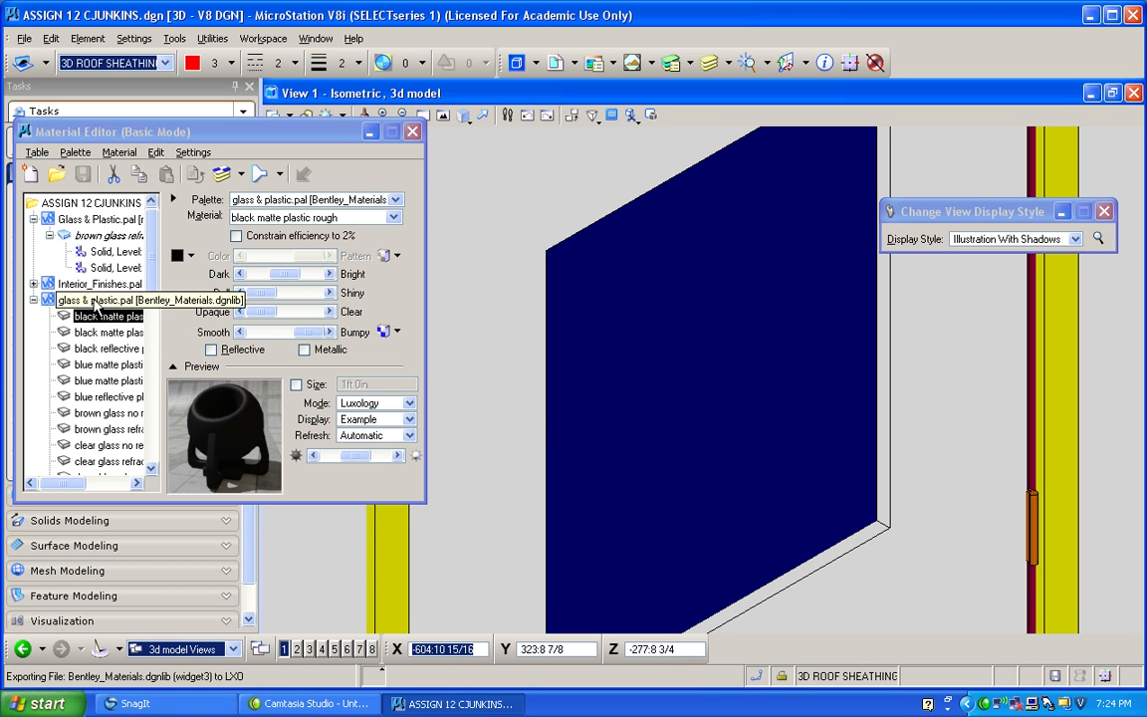
Select brown glass refract in the loaded palette and set the material preview to Smooth mode with Rectangle display.
drag(149, 272, 151, 297)
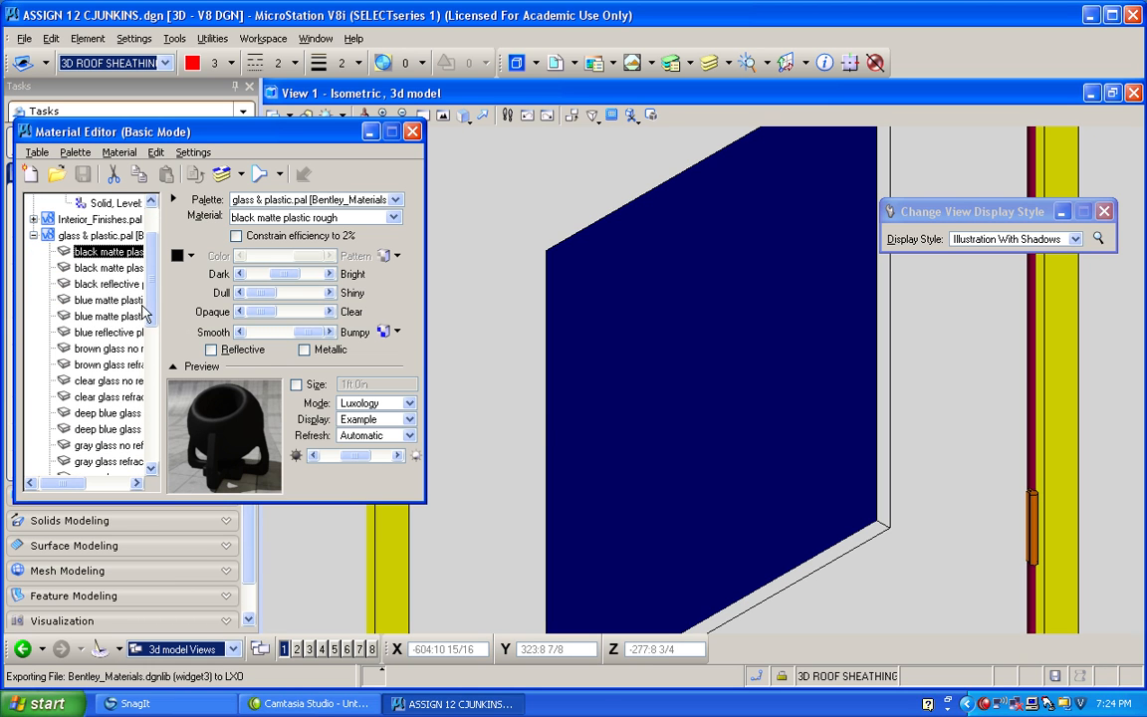
click(114, 367)
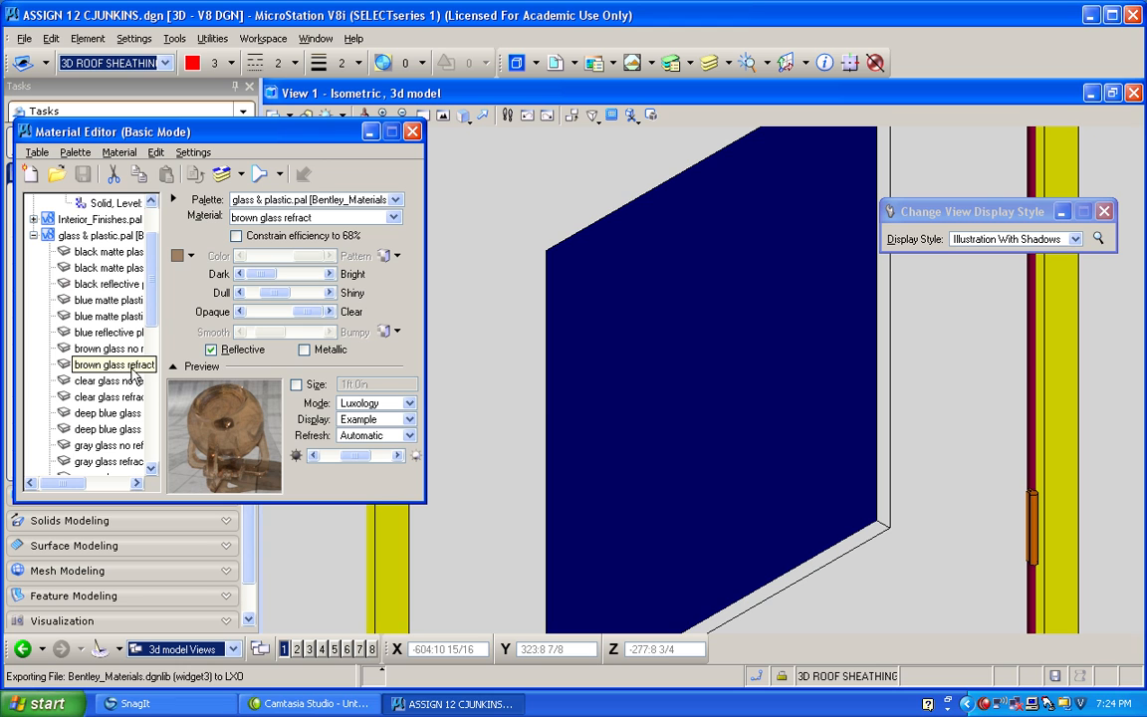
click(408, 403)
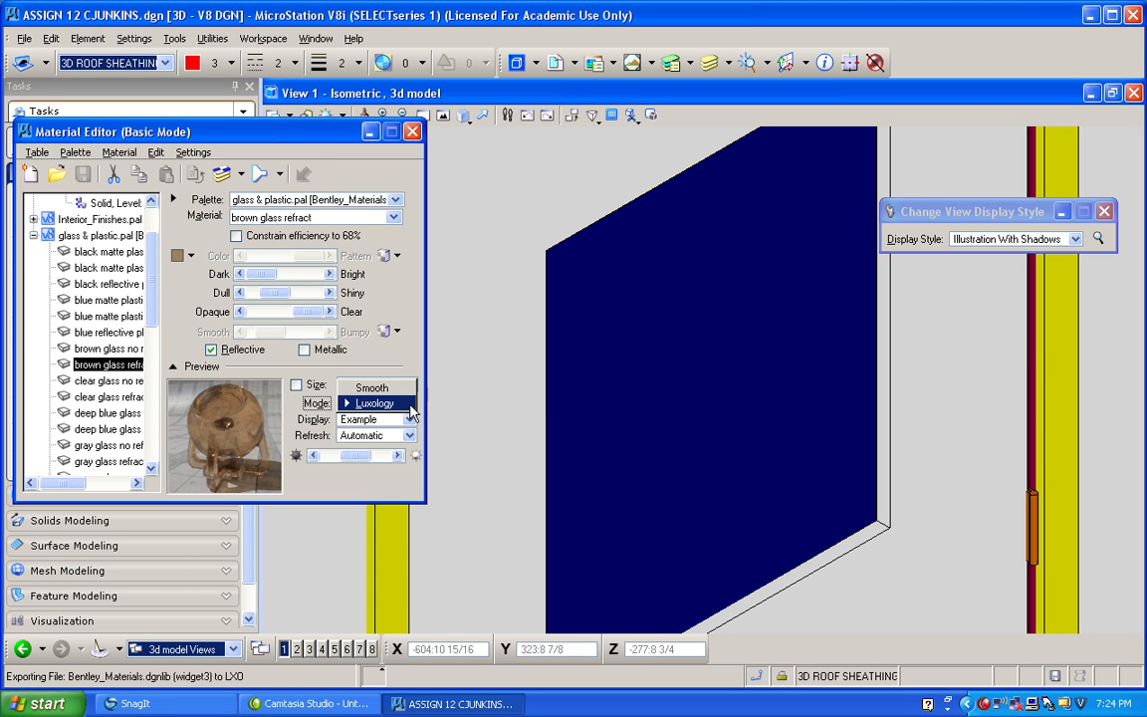
click(402, 388)
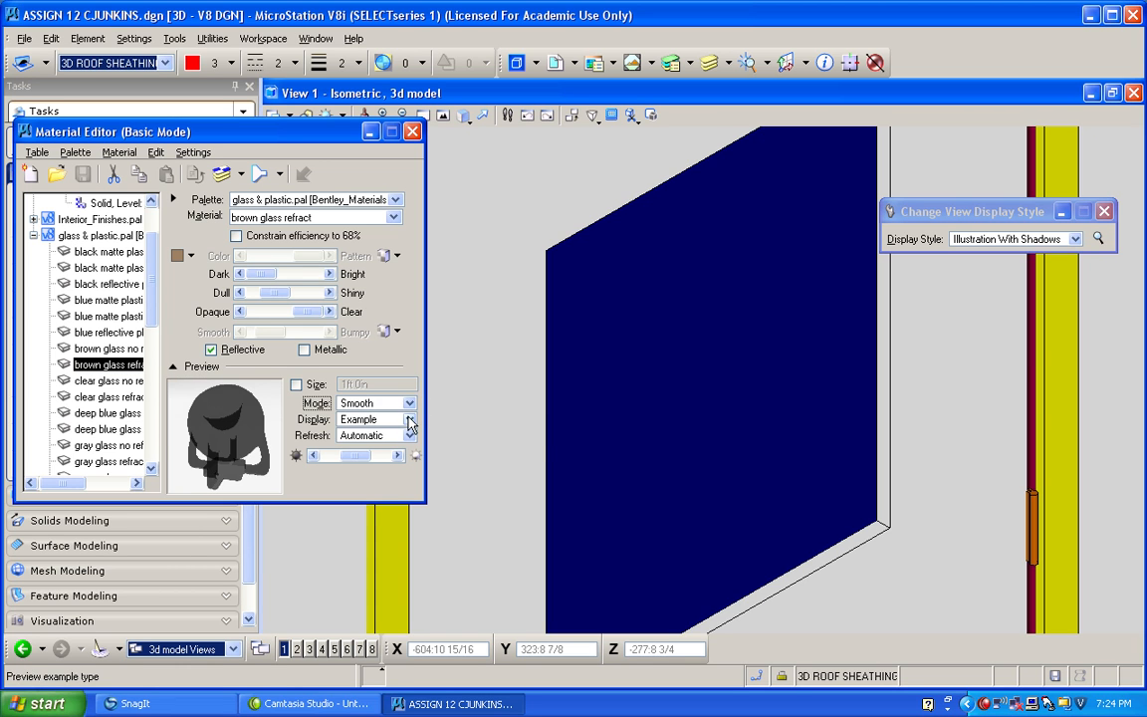
click(410, 421)
click(371, 468)
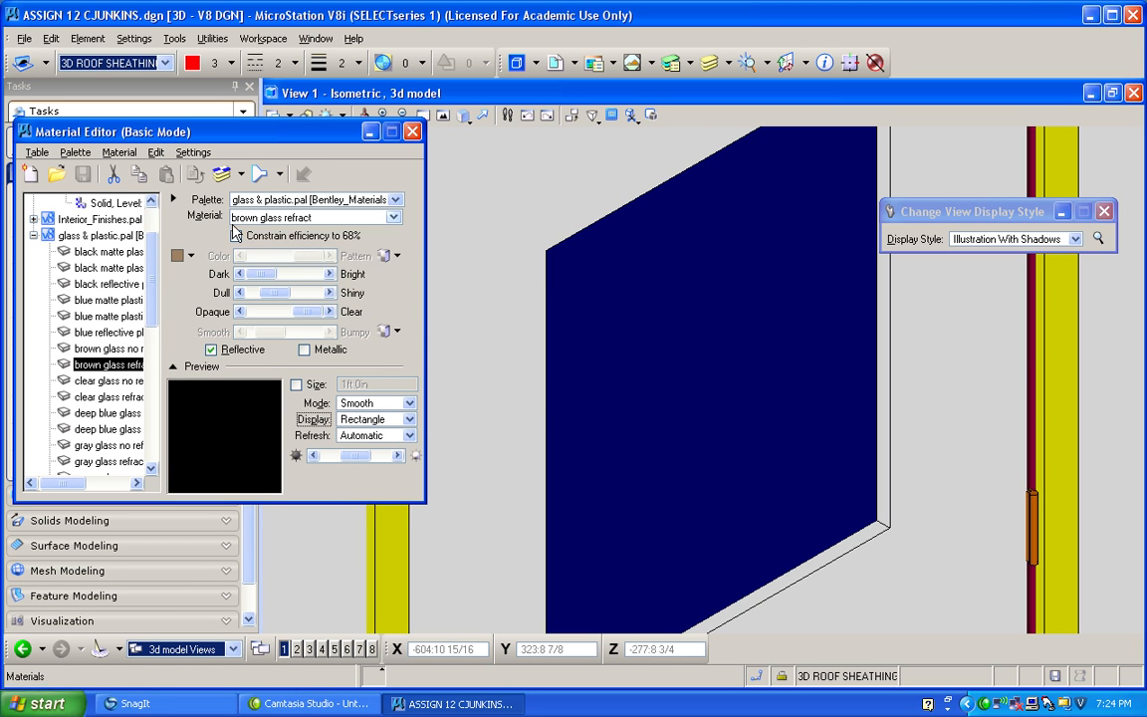
Select the clear glass refract material and open the Assign Material tool, moving its window clear of the door glass.
click(129, 382)
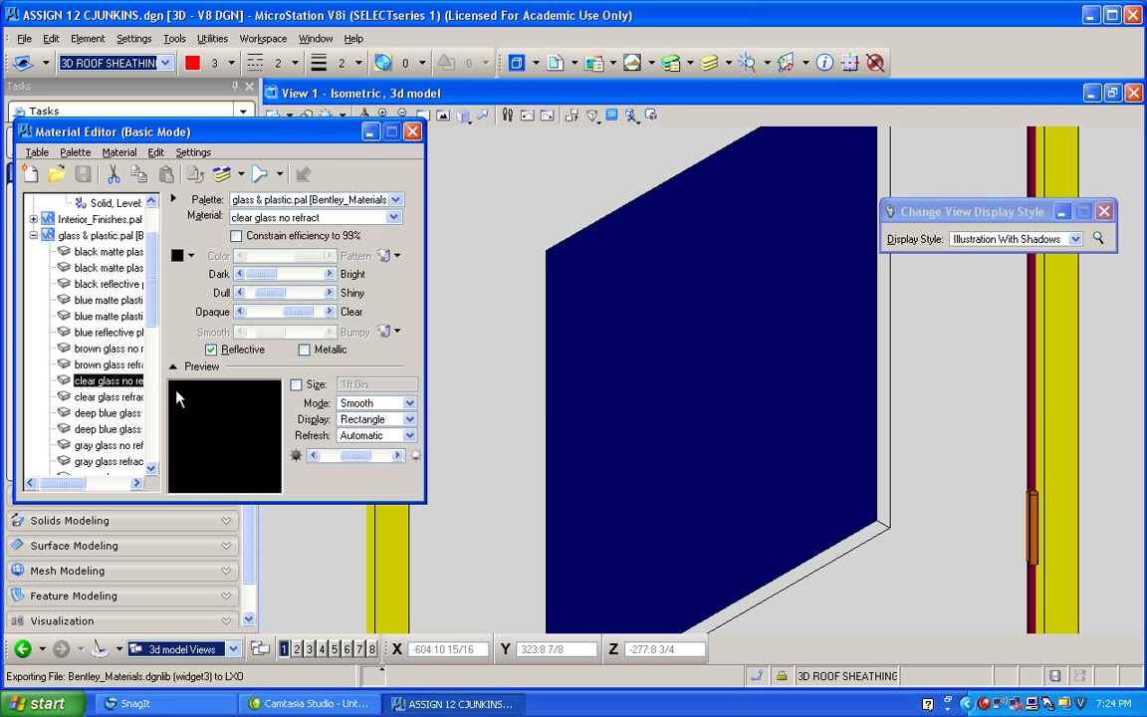
click(110, 397)
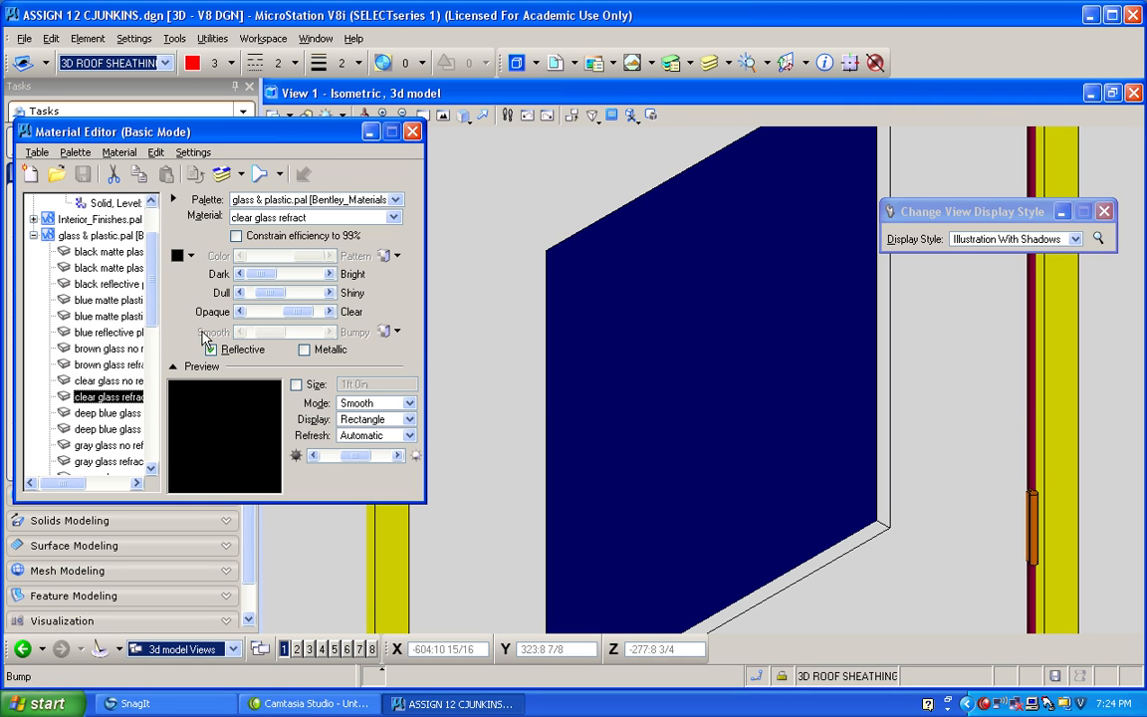
click(109, 397)
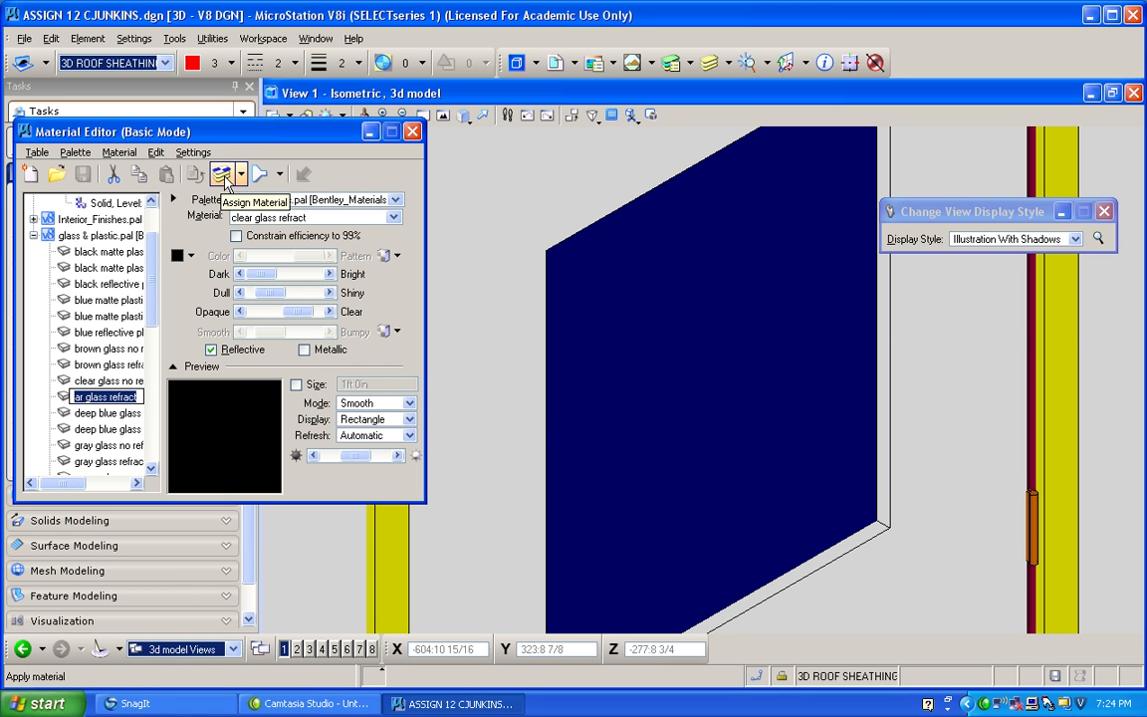
click(241, 178)
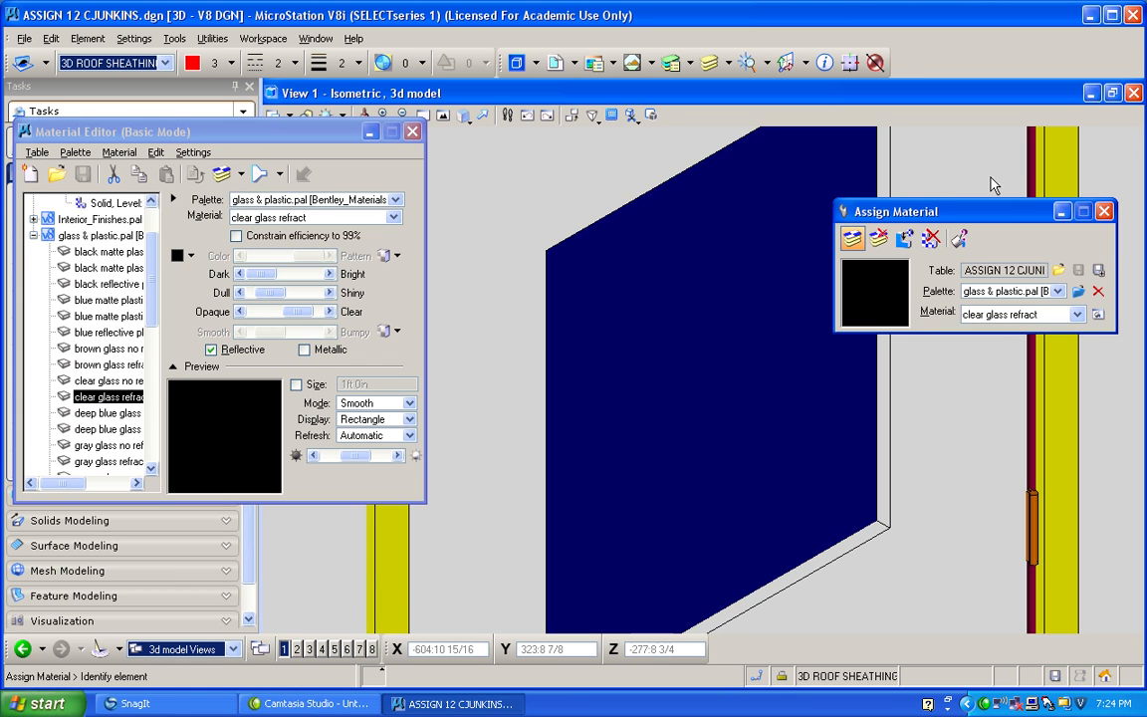
drag(877, 212, 949, 167)
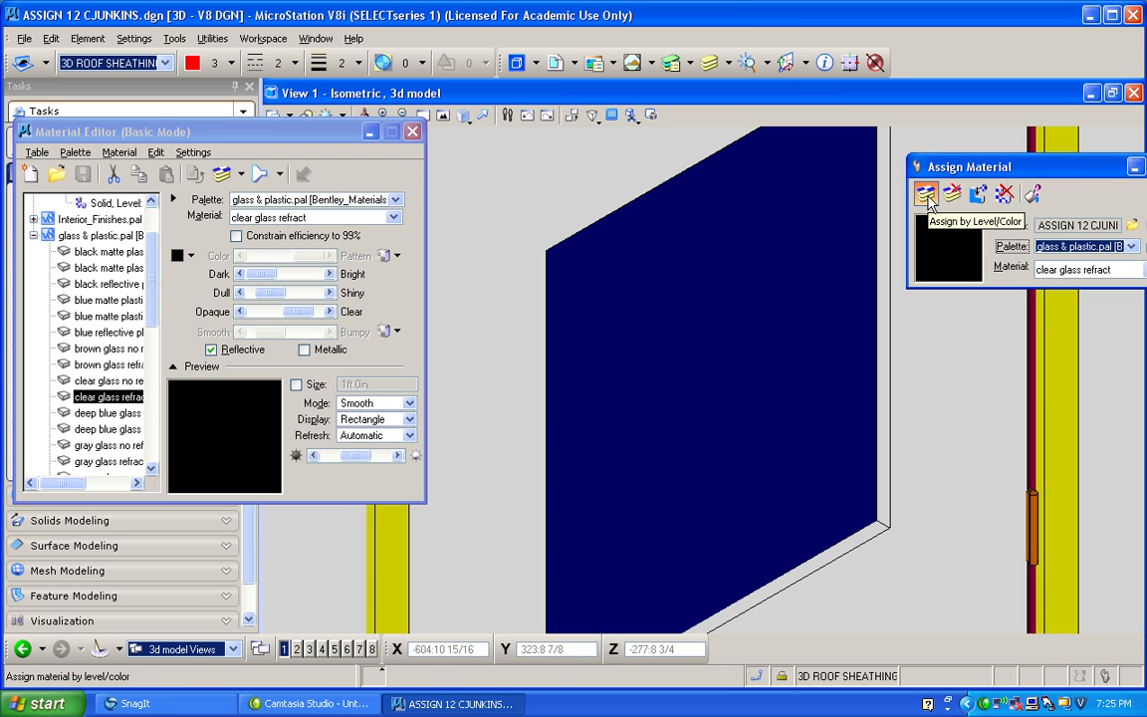
Attach the clear glass refract material to the solid glass pane in the door.
click(978, 196)
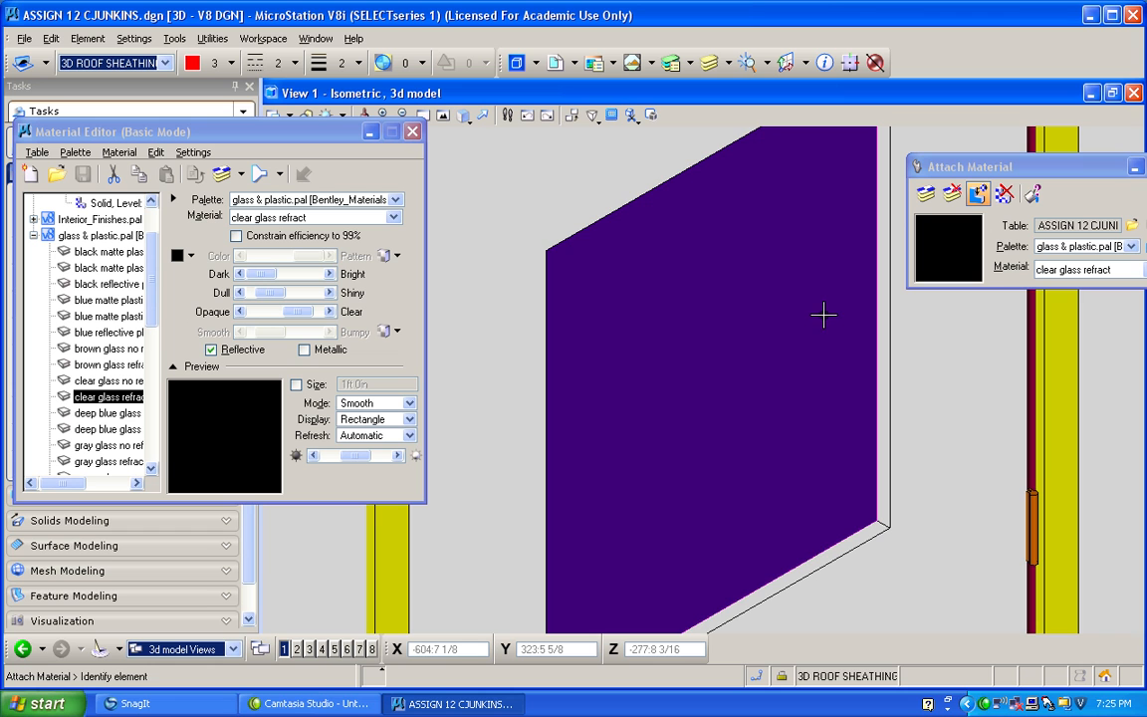
click(823, 316)
scroll(781, 319, down, 5)
click(702, 294)
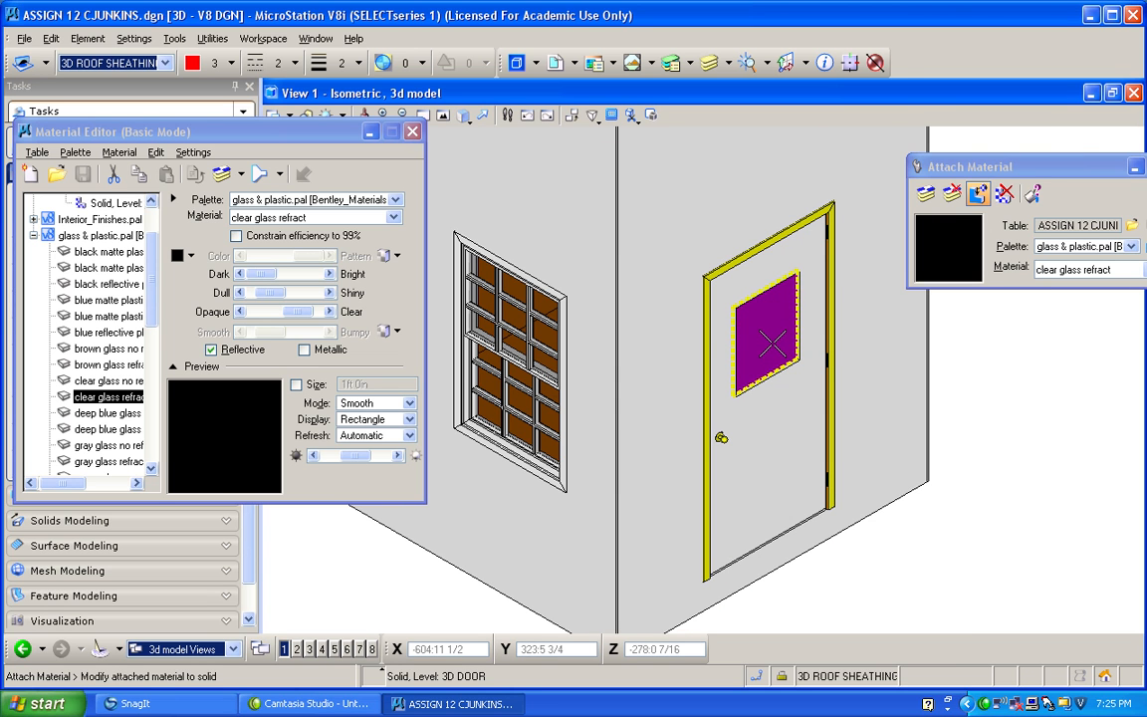
click(740, 317)
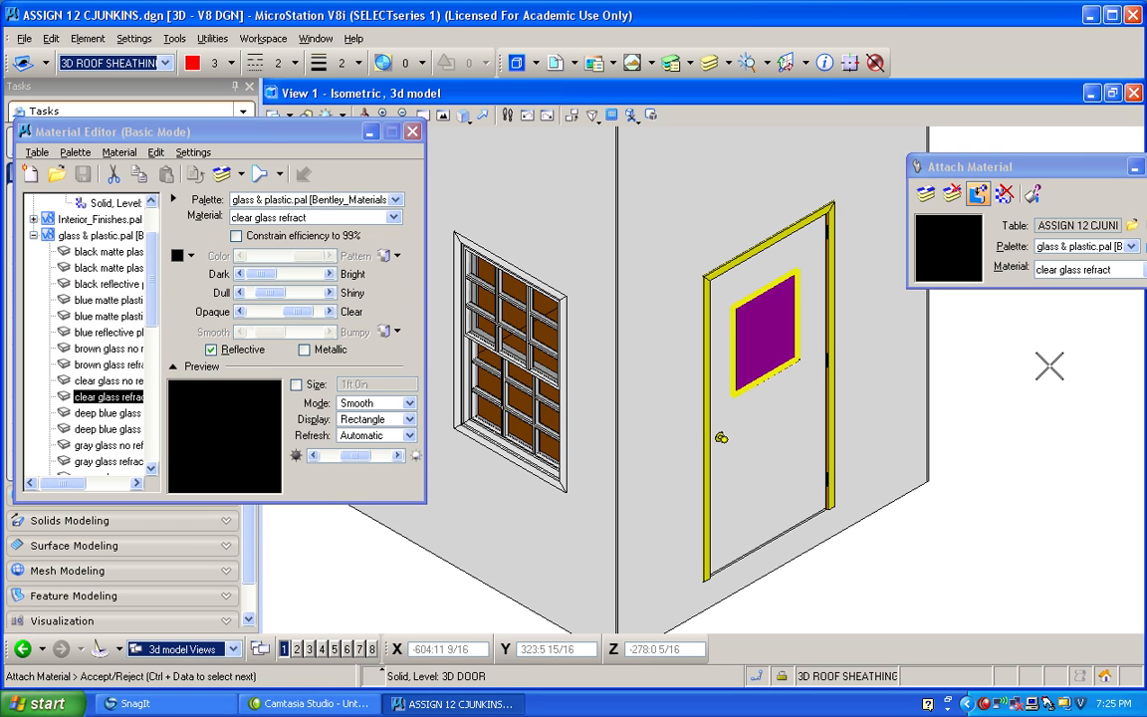
click(1050, 366)
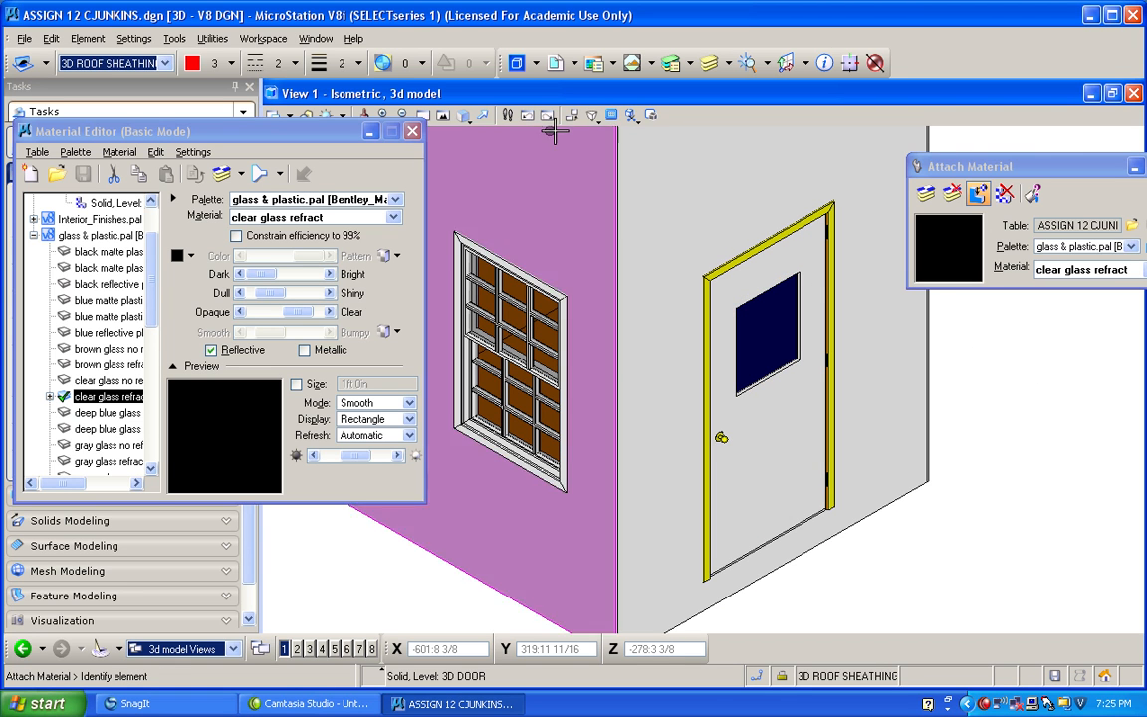
Attach clear glass refract to the Smart Solid of the door's glass pane as well, from a rotated close-up view.
click(464, 116)
click(522, 135)
drag(753, 395, 602, 319)
scroll(761, 365, up, 5)
scroll(761, 365, down, 3)
drag(761, 364, 897, 427)
scroll(865, 397, down, 3)
scroll(856, 392, up, 3)
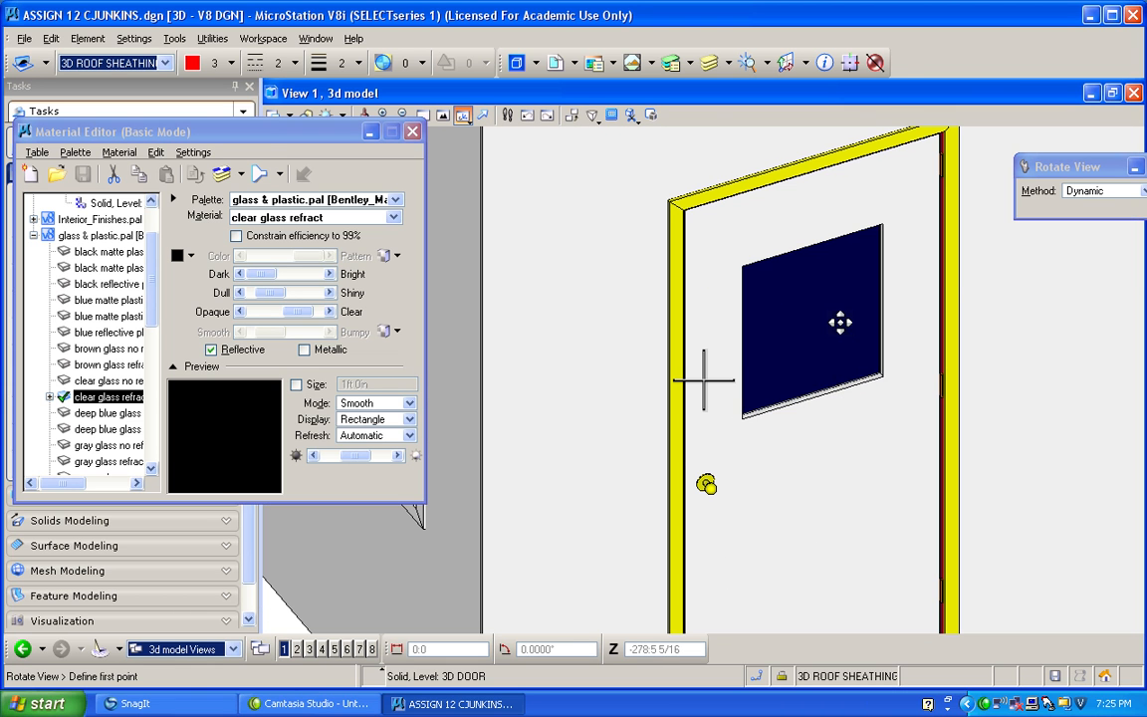
click(221, 174)
click(978, 194)
click(857, 331)
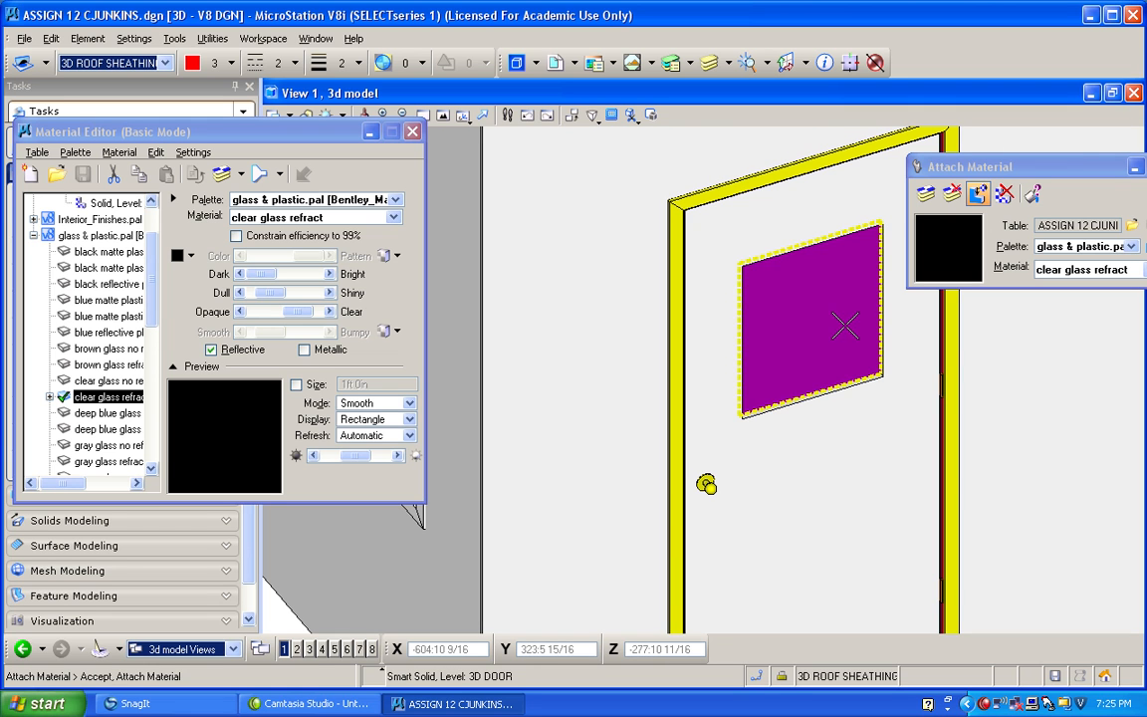
click(844, 326)
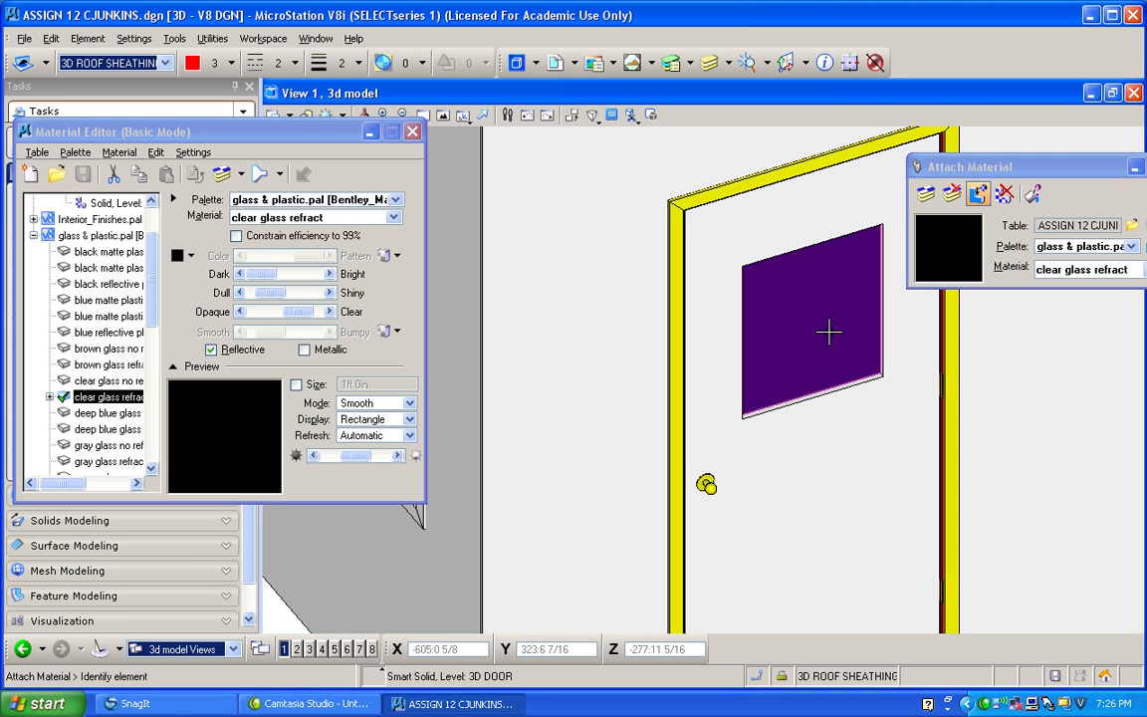
Move the door pane's Smart Solid attachment from clear glass refract to clear glass no refract in the material list.
click(462, 116)
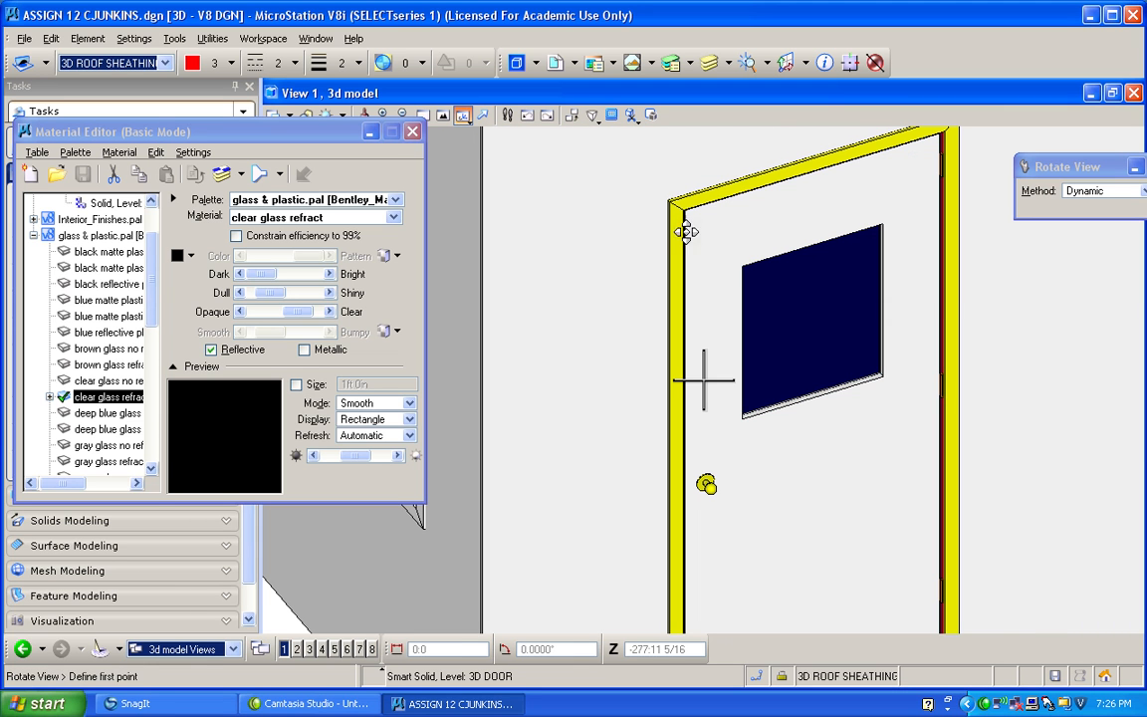
drag(893, 359, 805, 290)
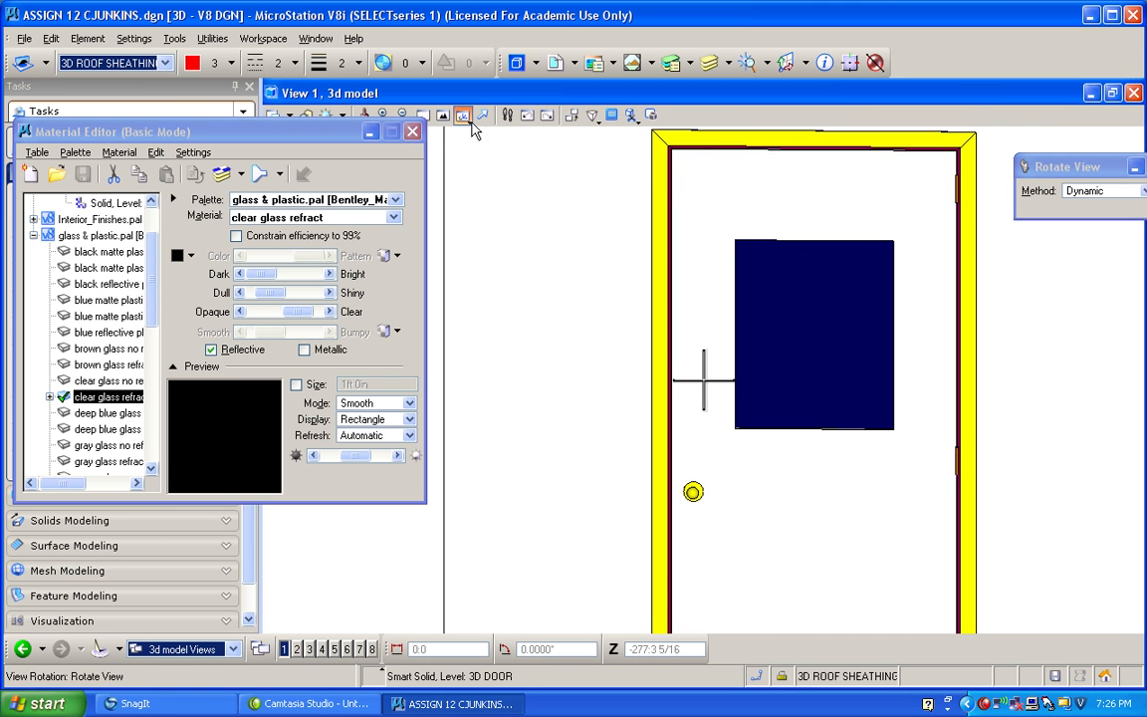
drag(334, 141, 360, 167)
drag(533, 254, 638, 310)
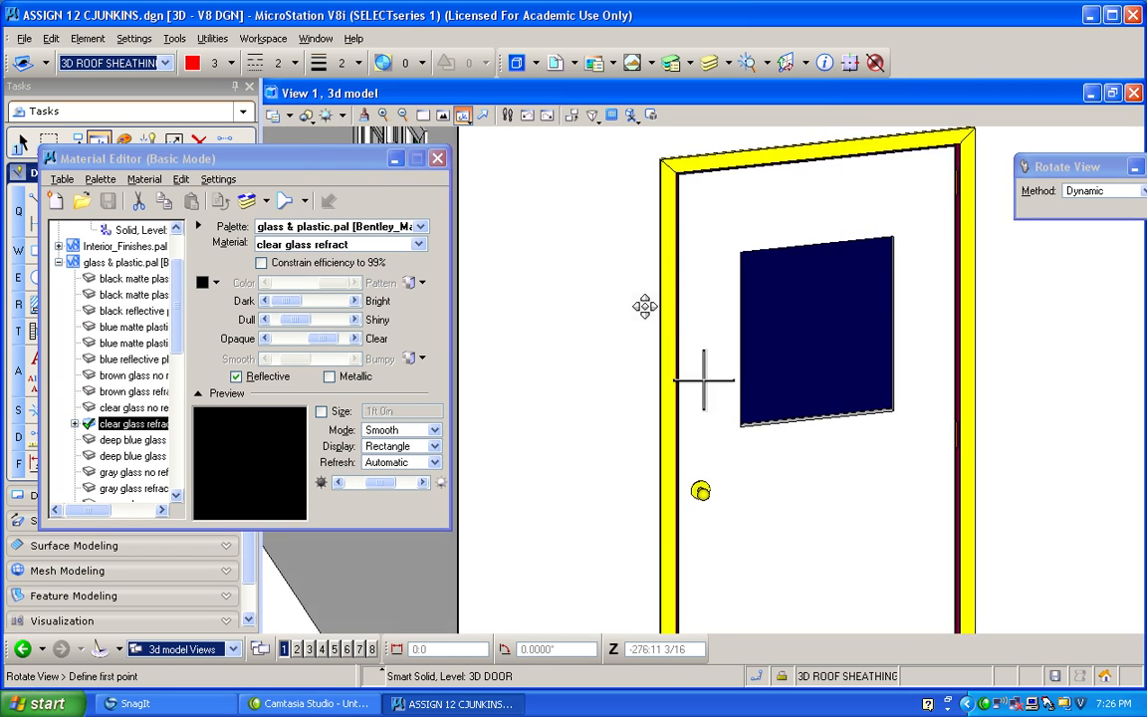
click(121, 407)
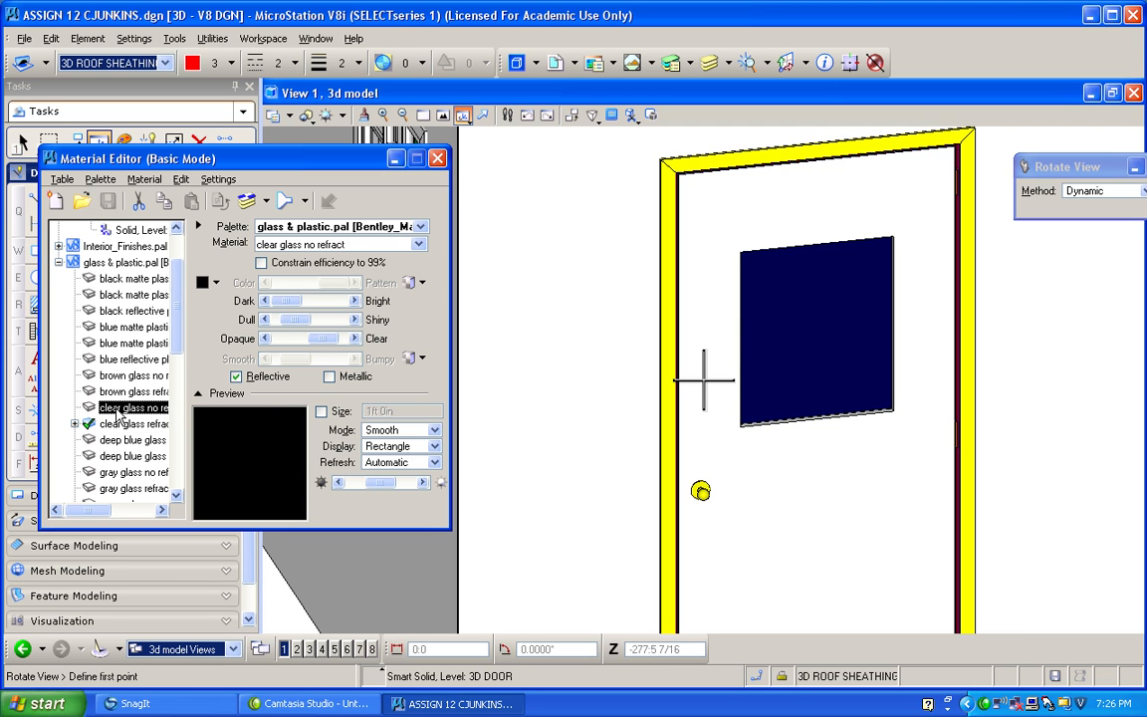
click(74, 424)
drag(120, 441, 126, 406)
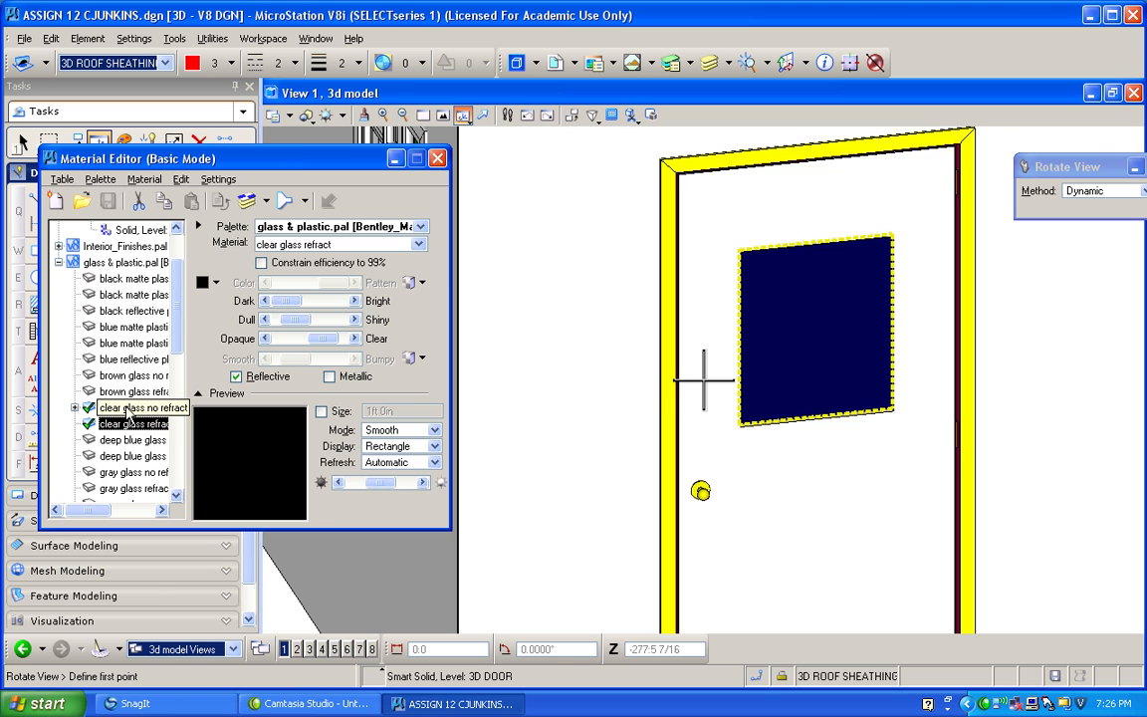
Set the view's display style to Wireframe and frame an upper corner of the door's glass pane.
drag(1055, 365, 1081, 335)
scroll(1049, 376, down, 3)
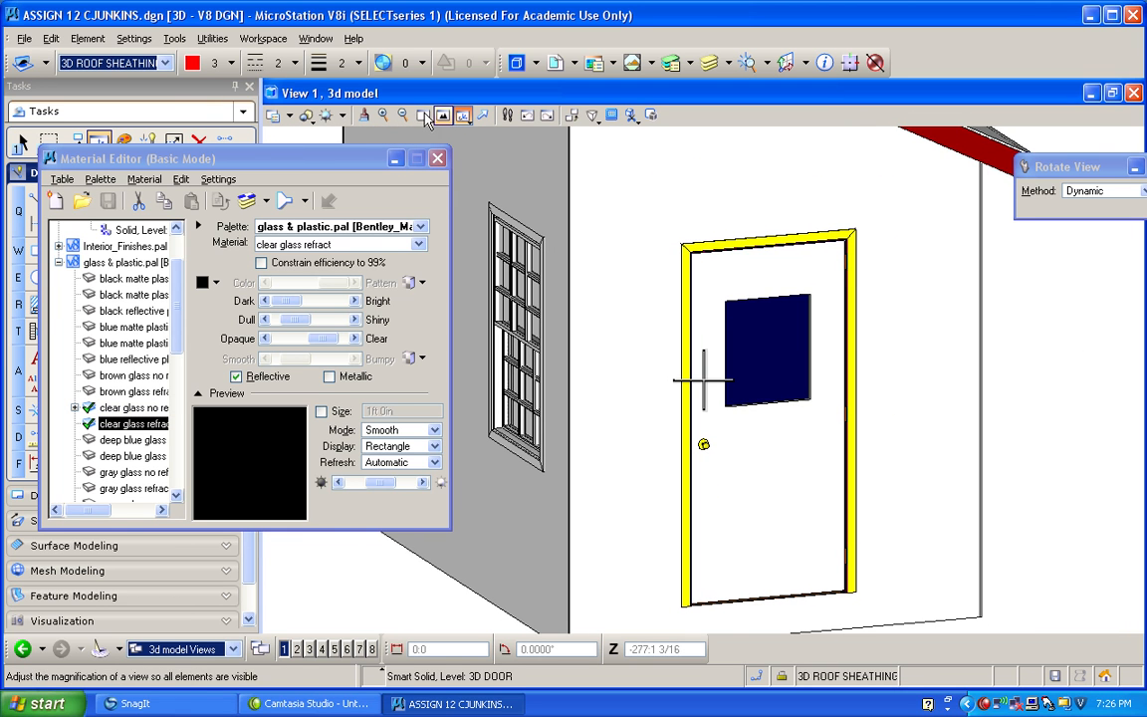
click(307, 116)
click(349, 305)
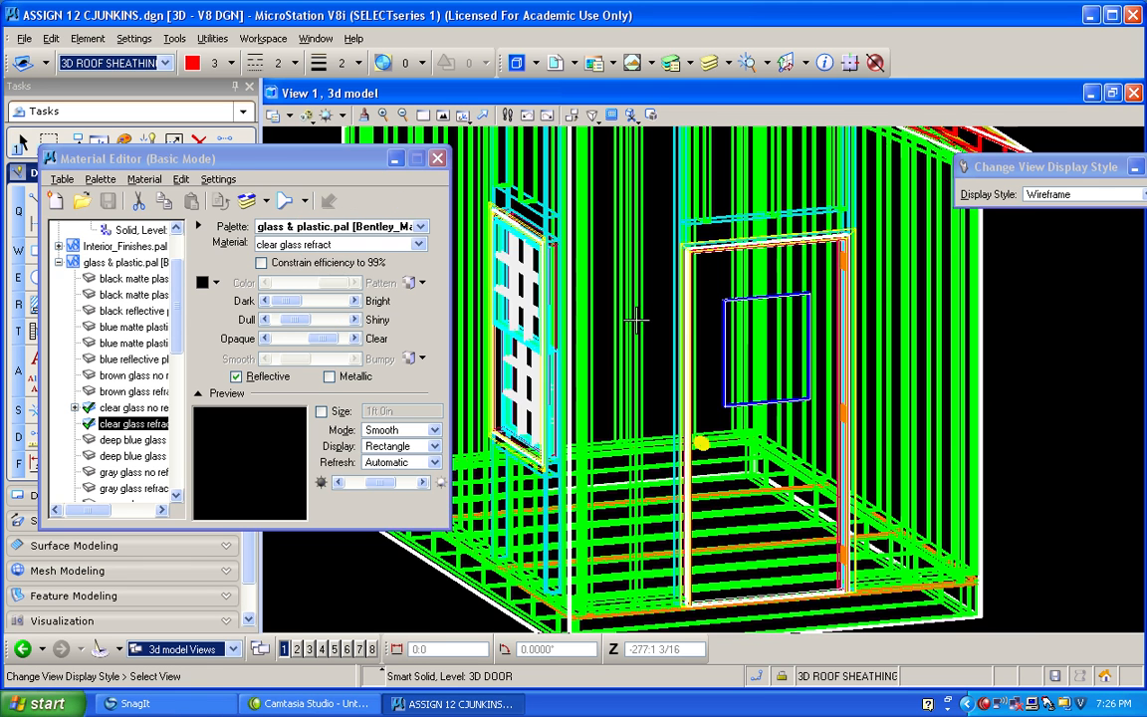
scroll(805, 315, up, 5)
scroll(805, 315, up, 4)
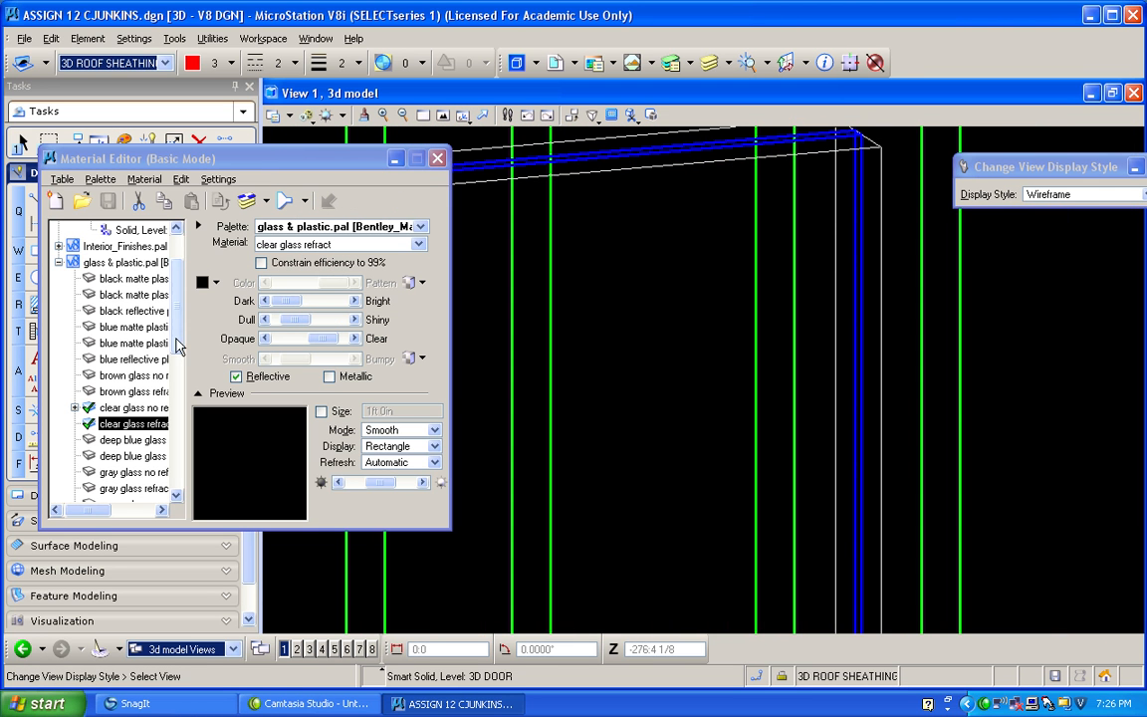
Attach clear glass no refract to the door's glass pane and return the view to Illustration With Shadows.
click(124, 428)
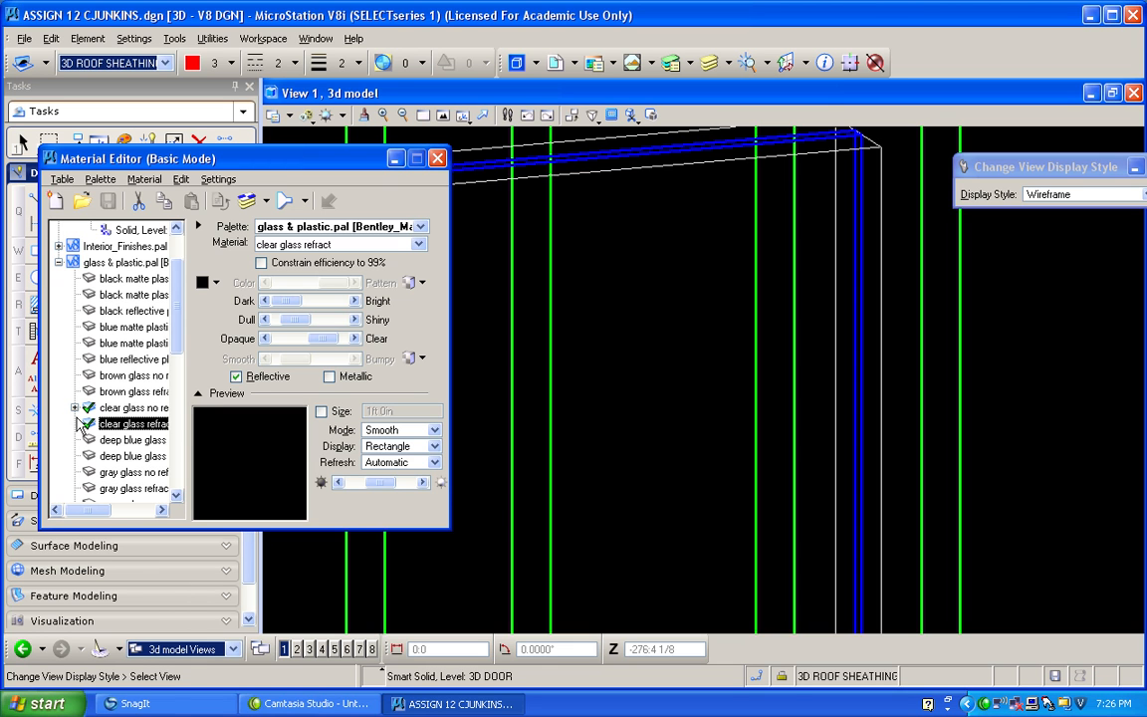
click(120, 407)
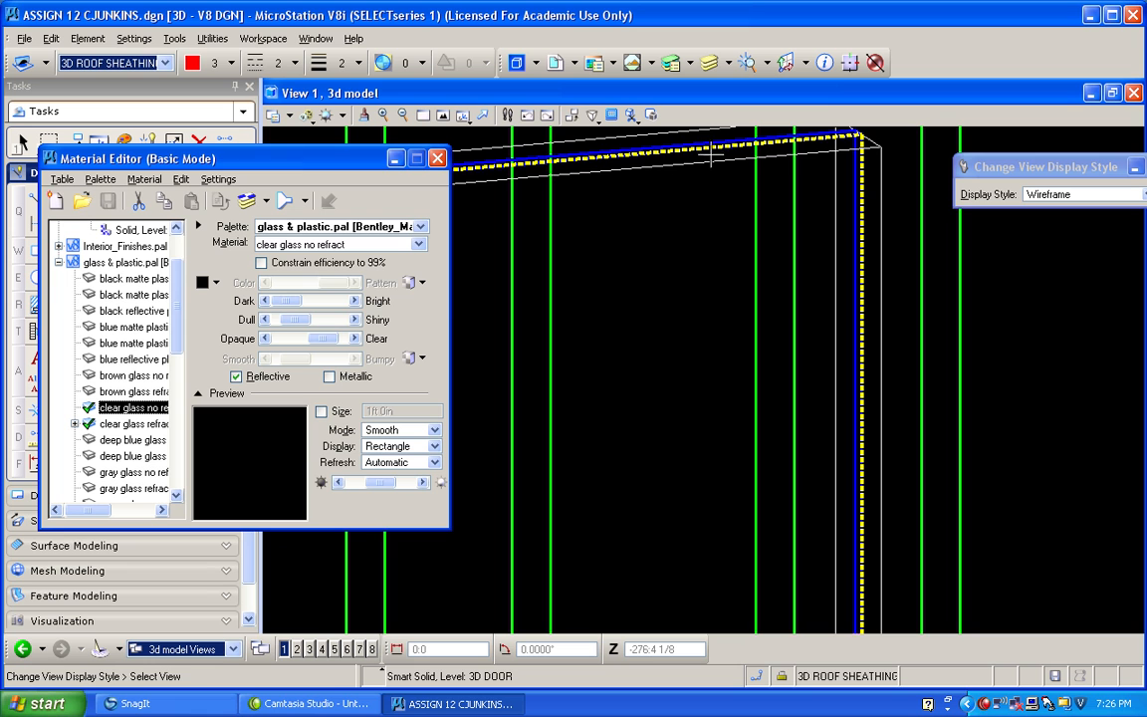
click(246, 200)
click(977, 193)
click(693, 142)
click(652, 212)
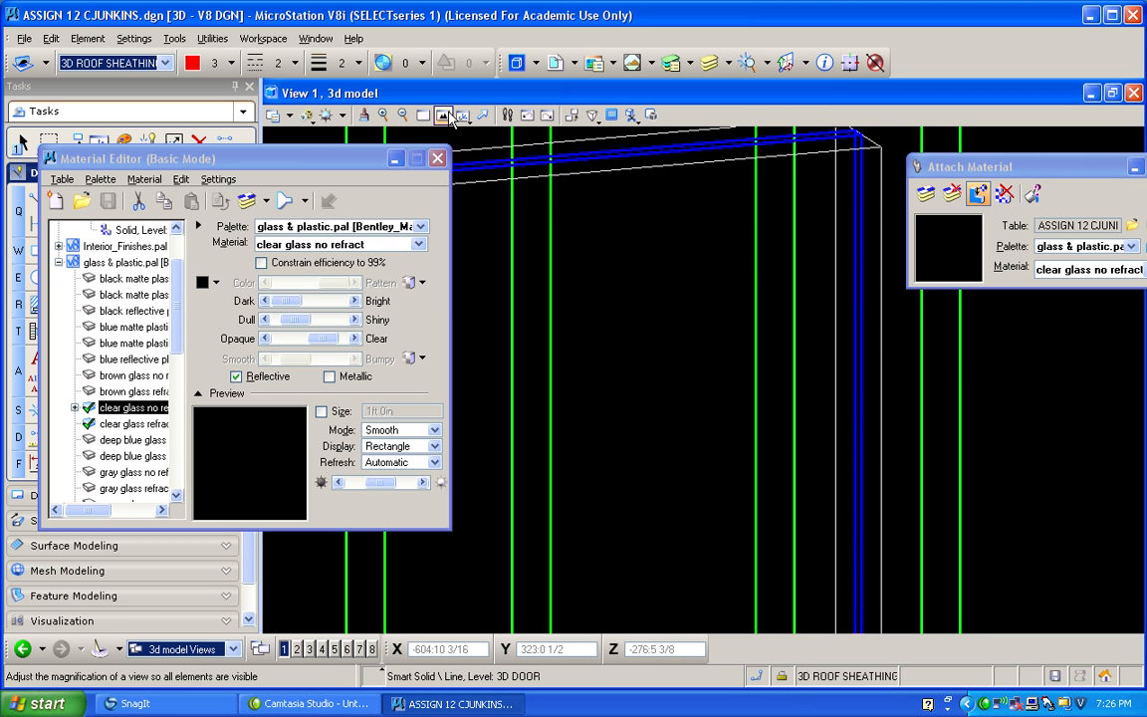
click(308, 118)
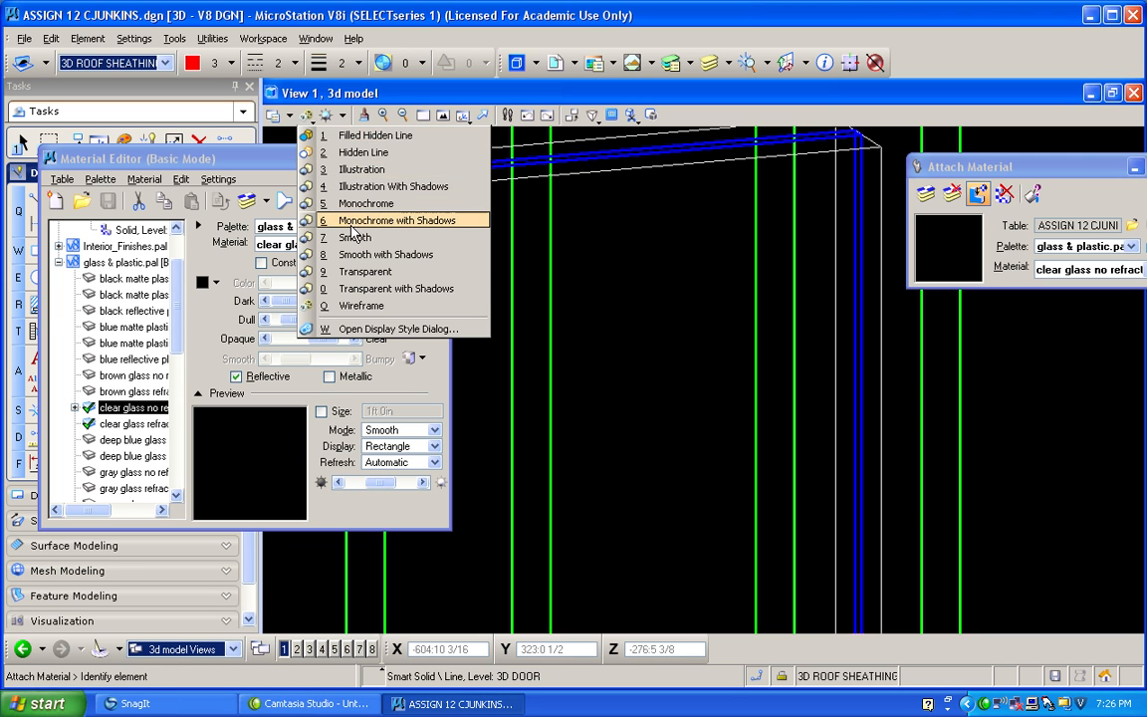
click(334, 185)
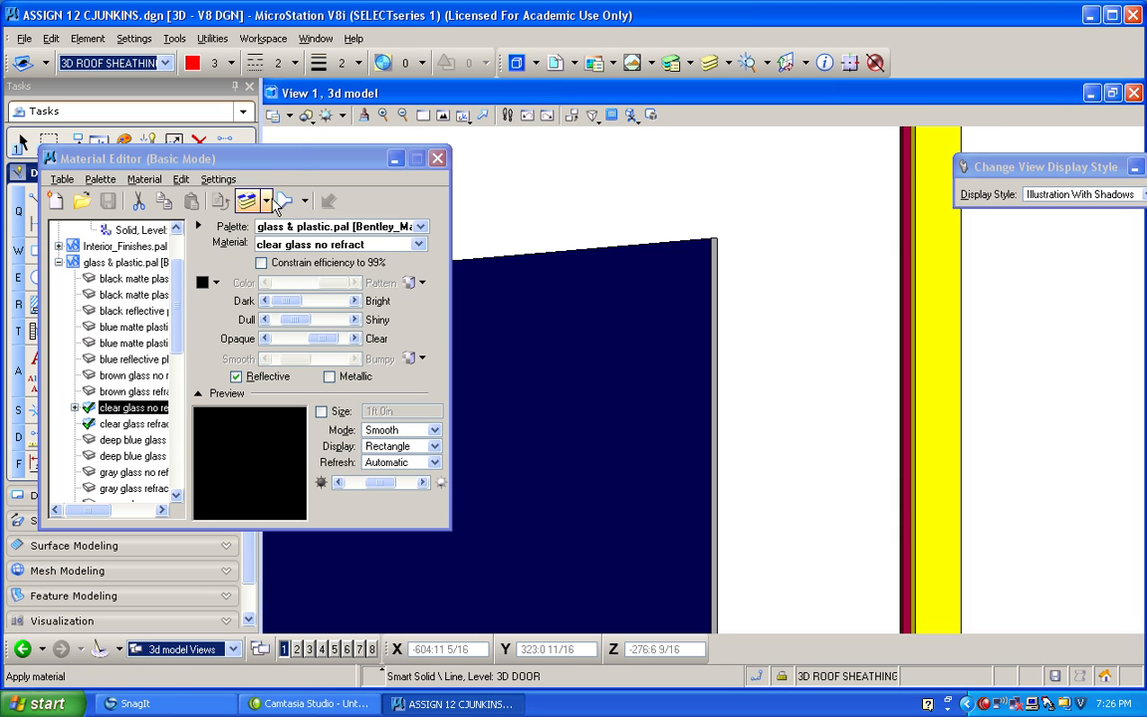
Move the Smart Solid attachment from clear glass no refract back to clear glass refract and select that material.
click(79, 409)
click(75, 408)
drag(121, 420, 123, 441)
click(123, 425)
Switch the view to Wireframe and assign clear glass refract to the door's glass pane with the Assign Material tool.
click(305, 115)
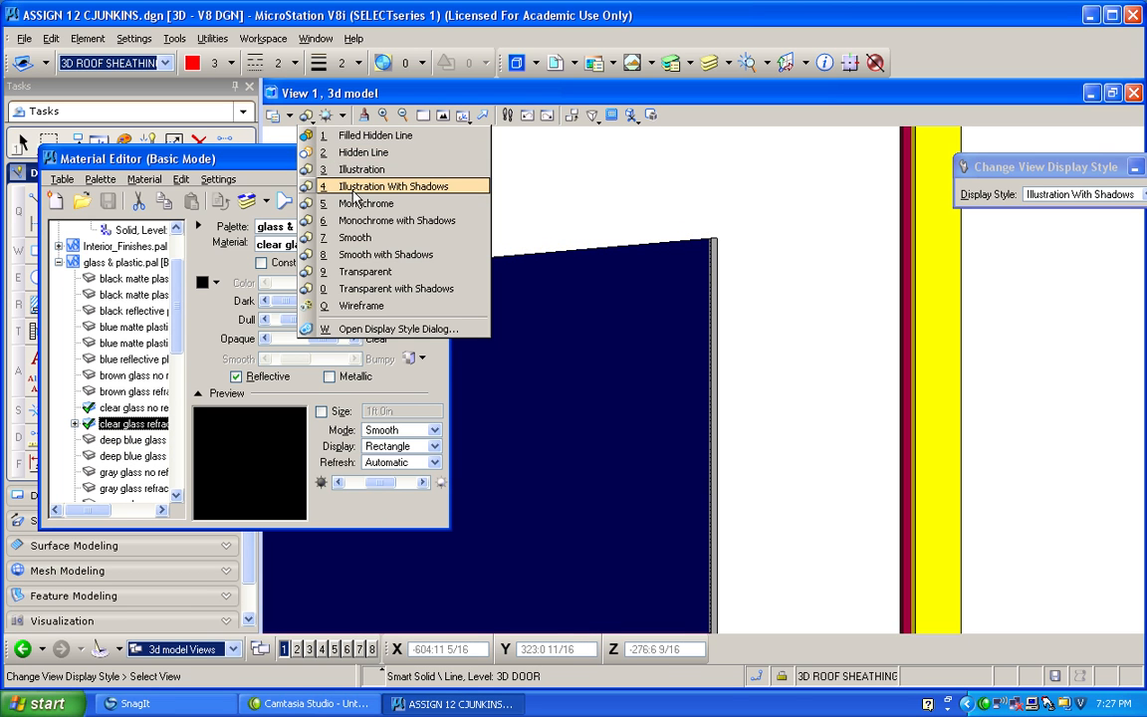
click(359, 306)
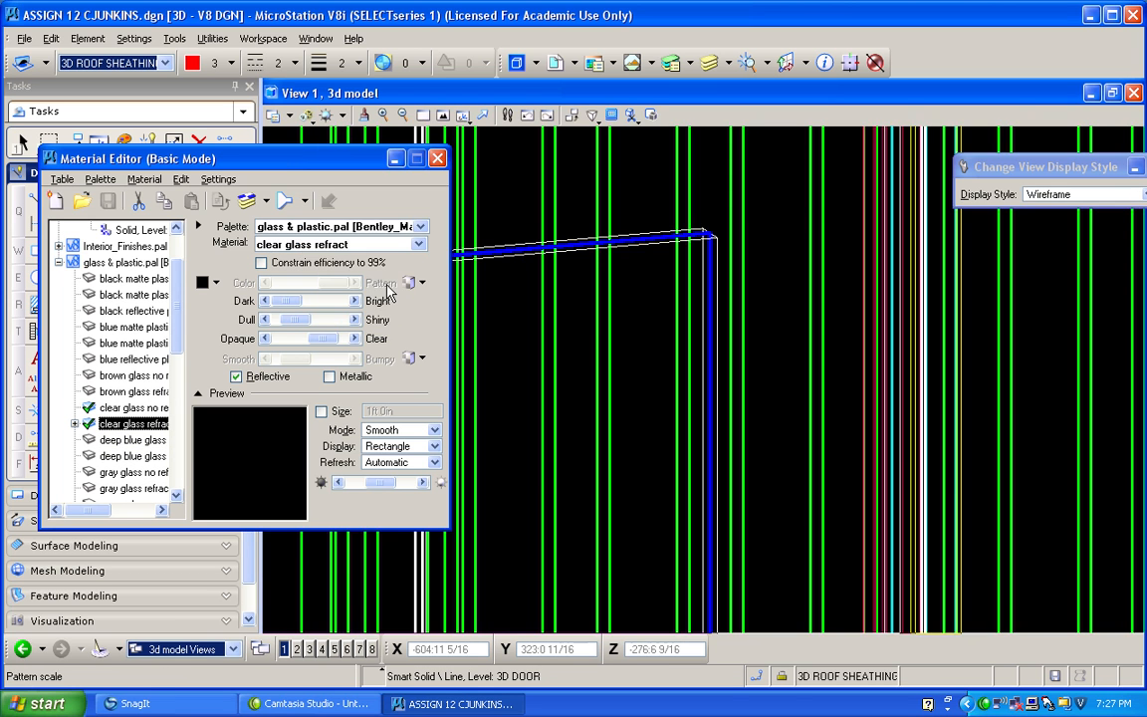
click(247, 200)
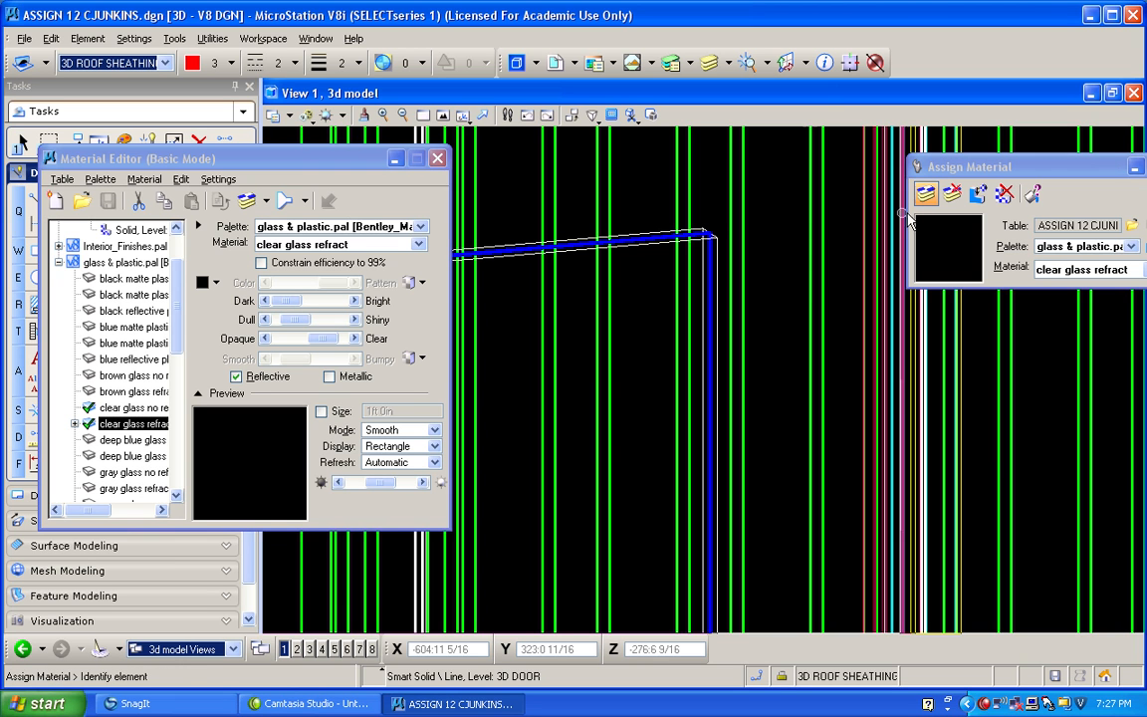
click(937, 193)
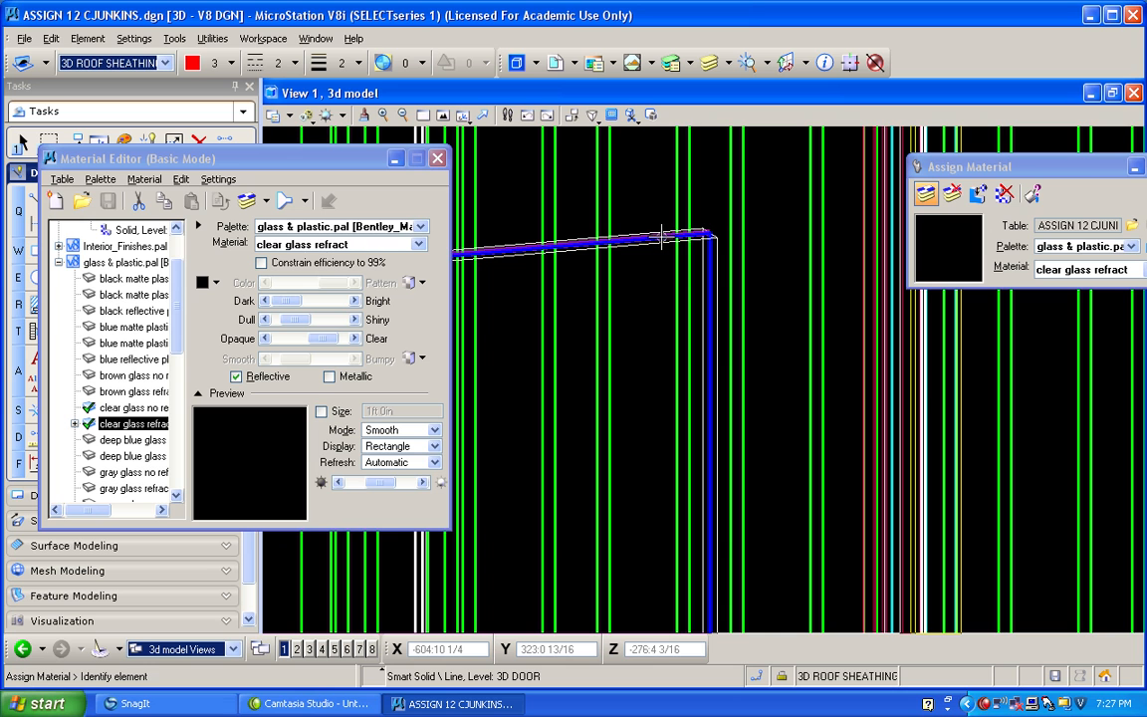
click(703, 291)
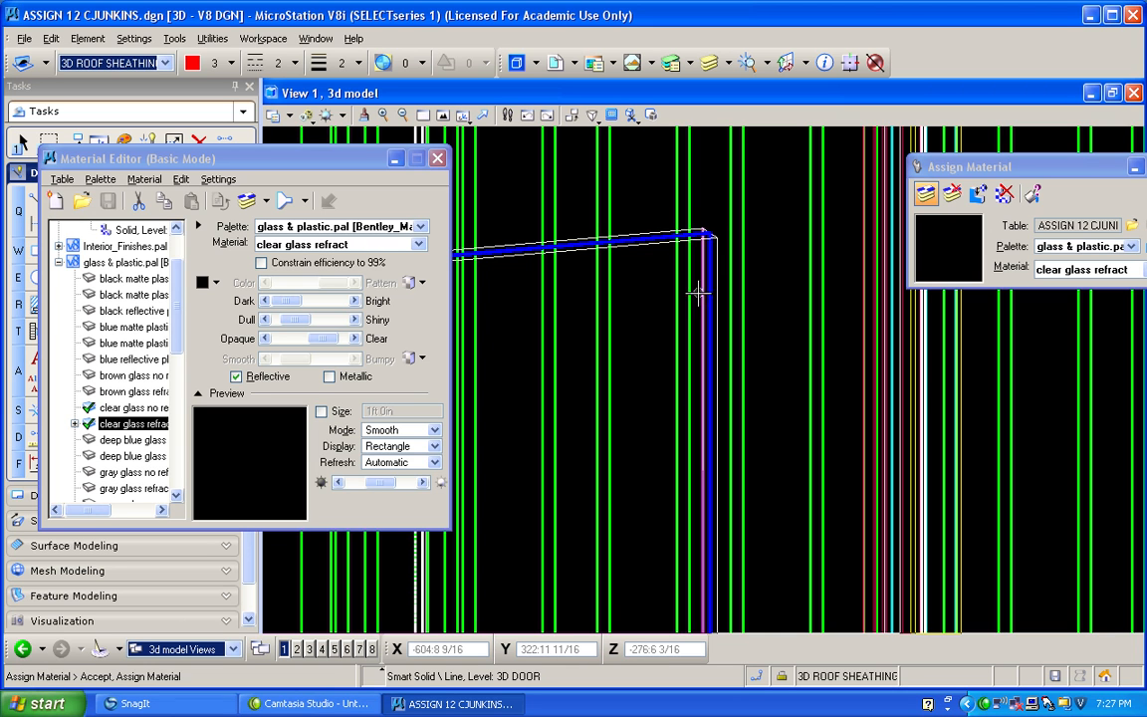
click(659, 326)
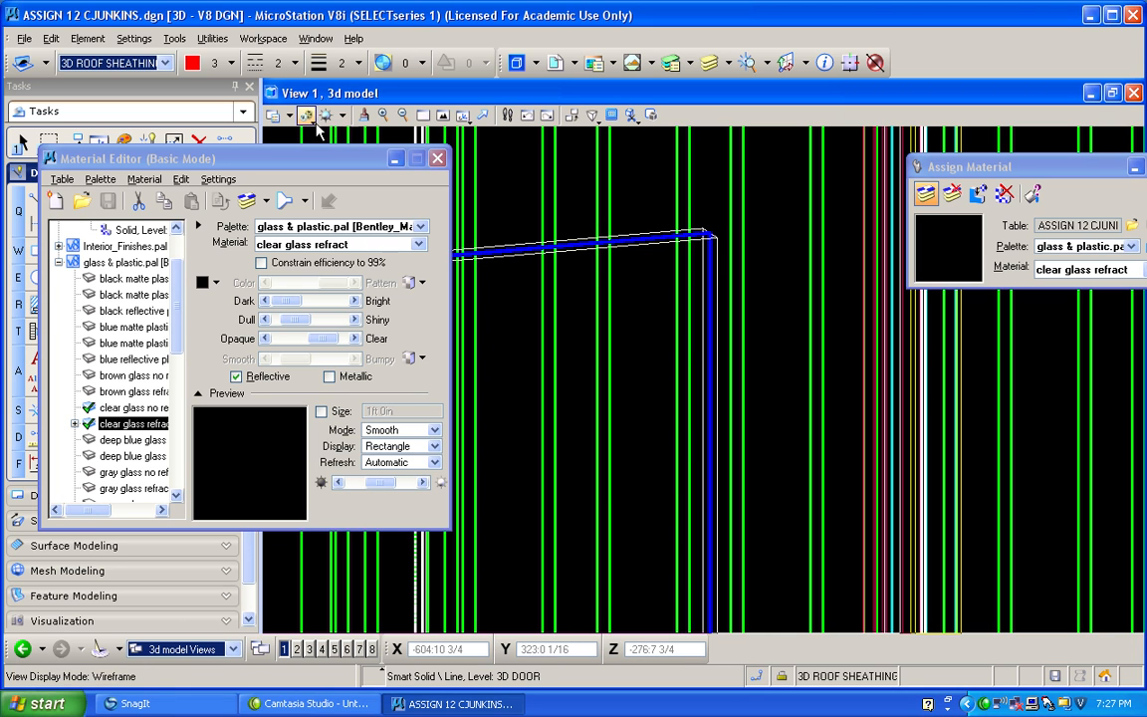
Set the display style to Illustration With Shadows and frame the whole door glass pane.
click(309, 117)
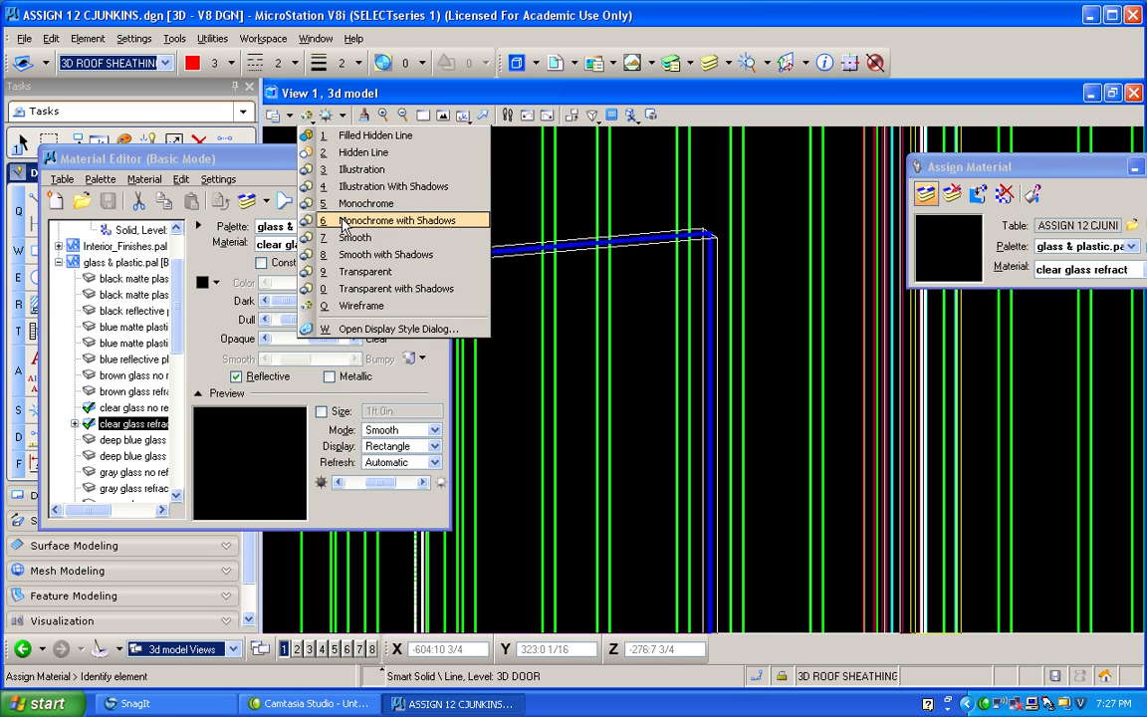
click(356, 190)
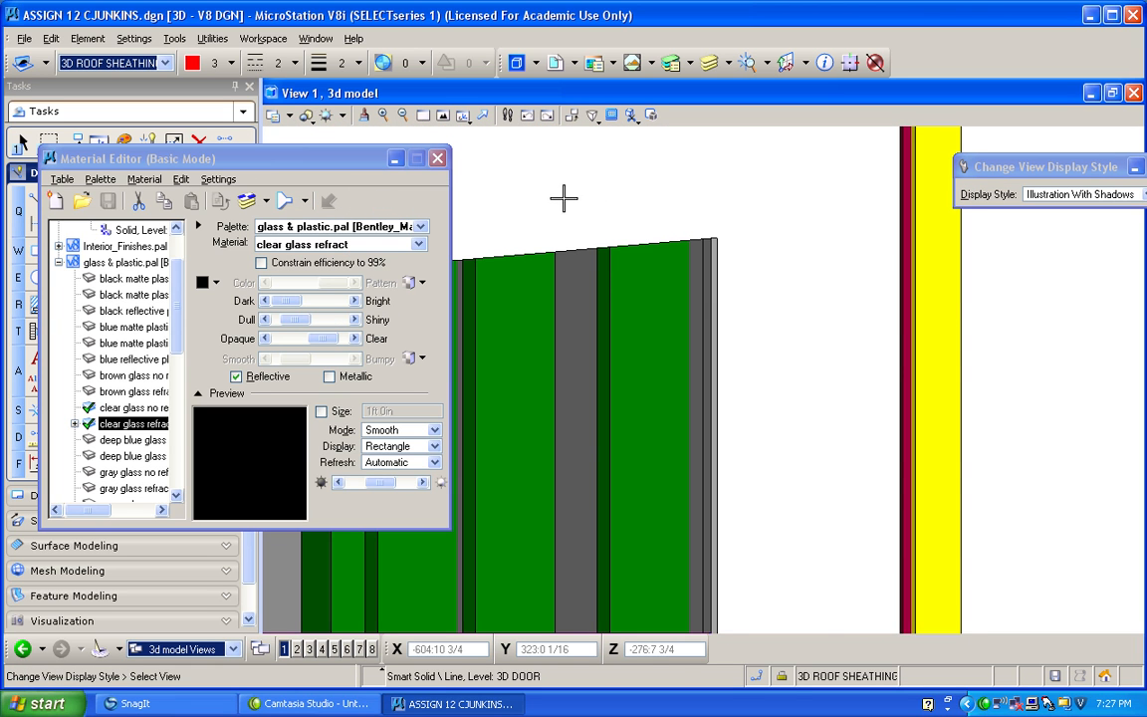
scroll(650, 319, down, 3)
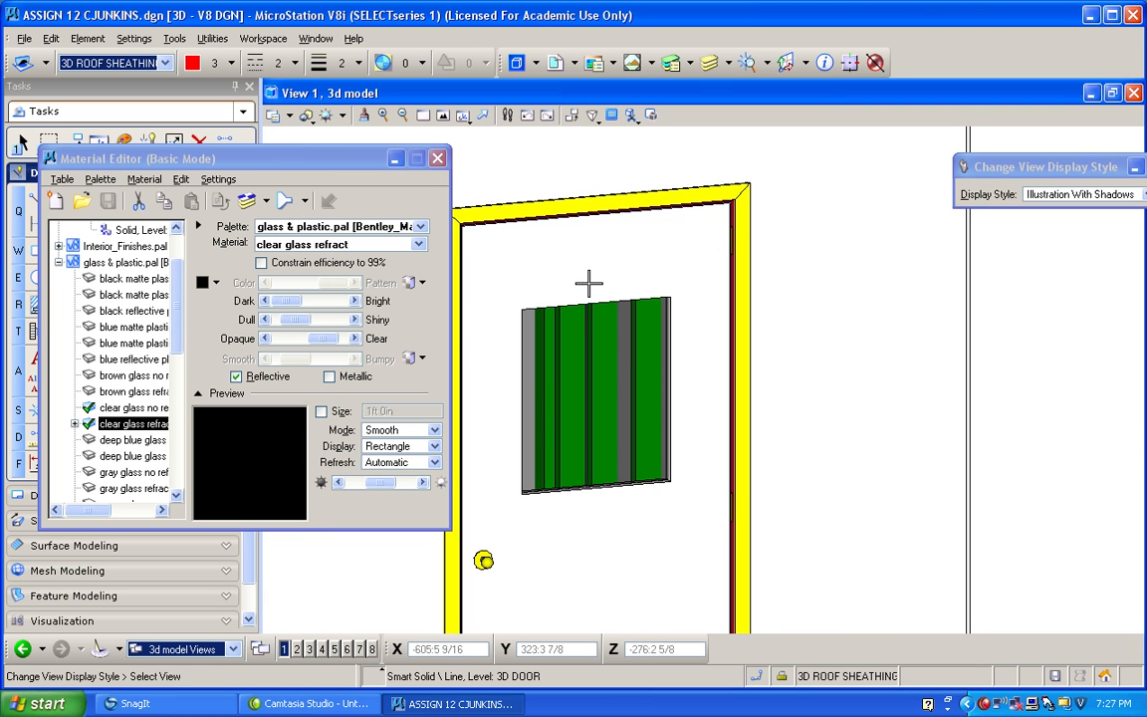
scroll(550, 363, up, 2)
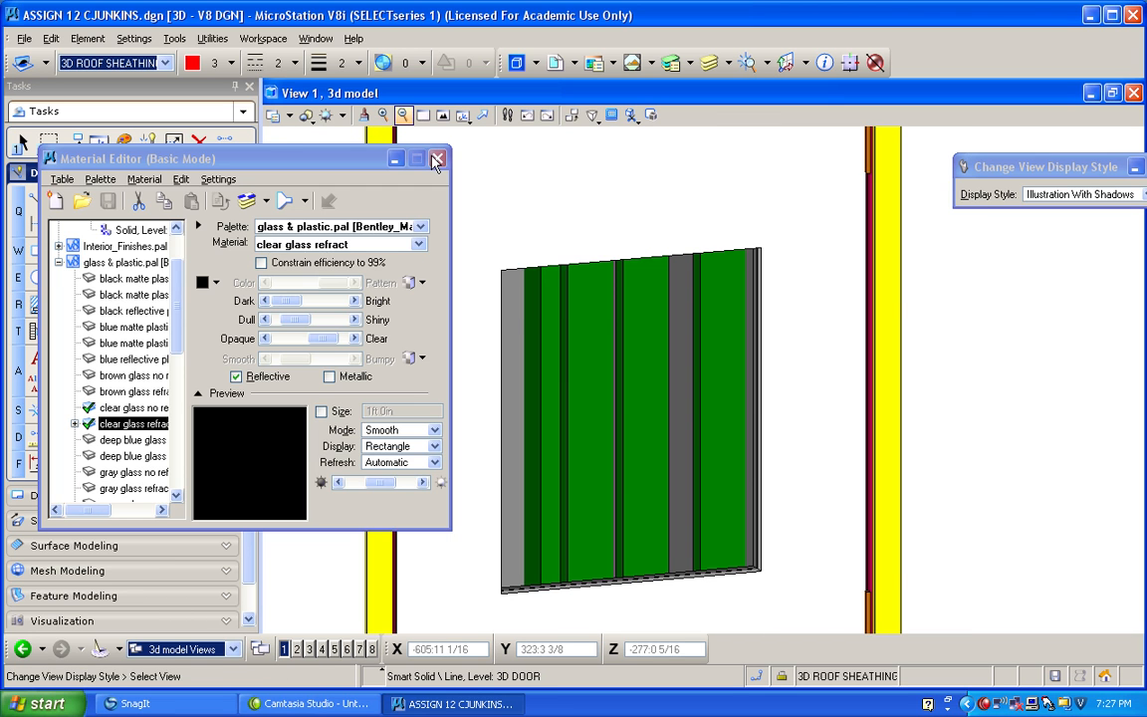
Close the Material Editor and rotate the building to an oblique view showing the roof underside, window and door.
click(438, 158)
drag(463, 118, 479, 162)
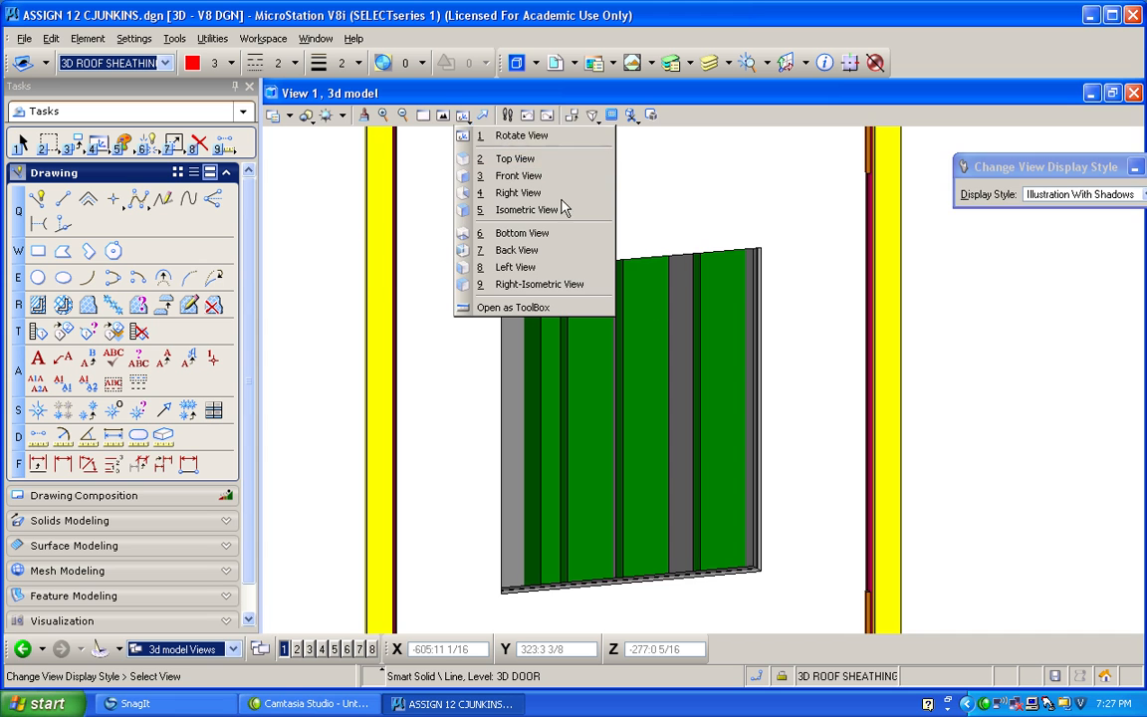
click(515, 159)
click(468, 120)
click(485, 139)
drag(600, 371, 529, 147)
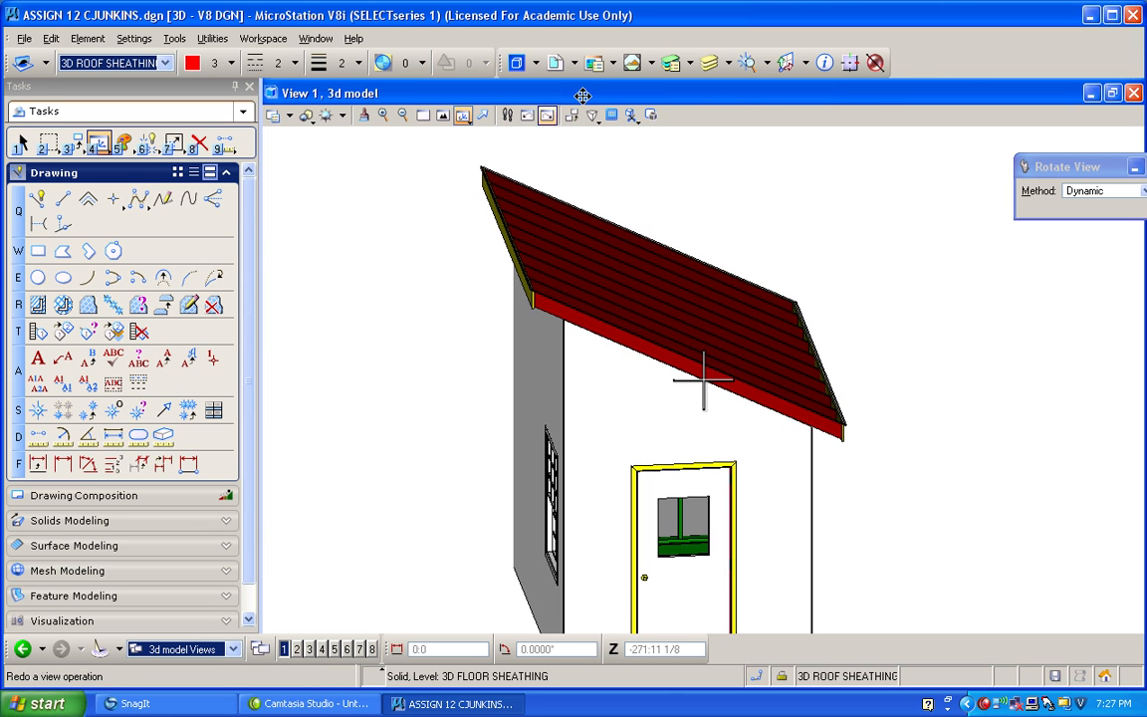
Toggle the 3D ROOF FRAMING level's display off and back on, and make it the active level.
click(709, 62)
drag(944, 339, 954, 397)
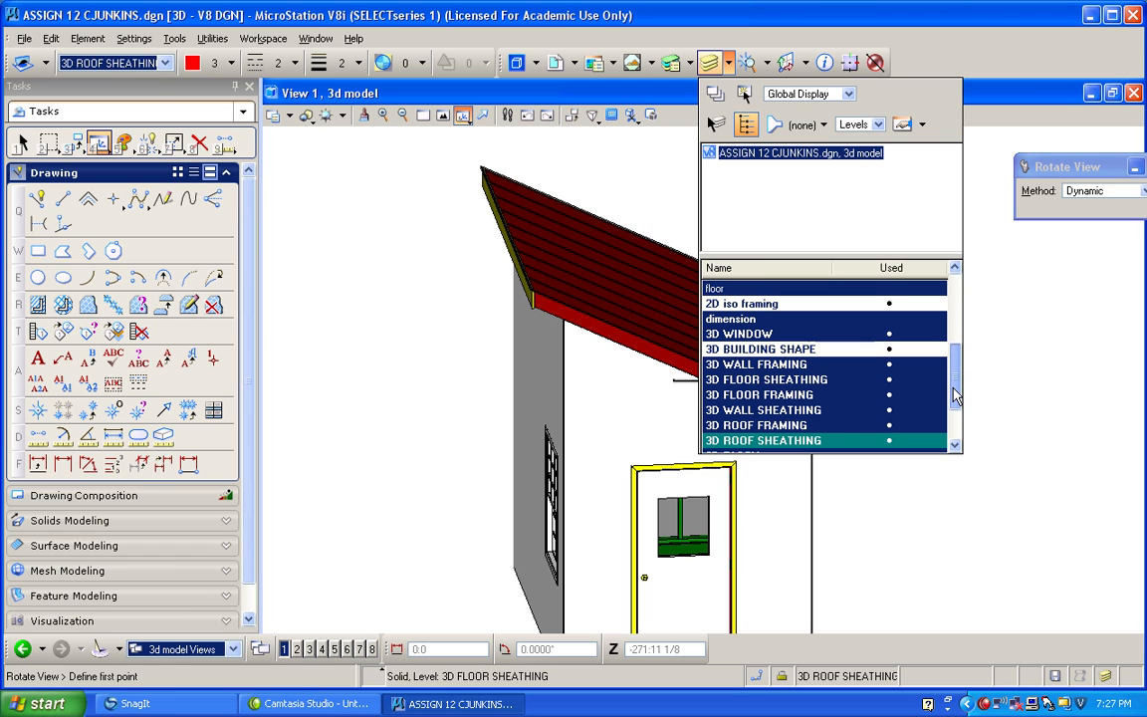
click(860, 429)
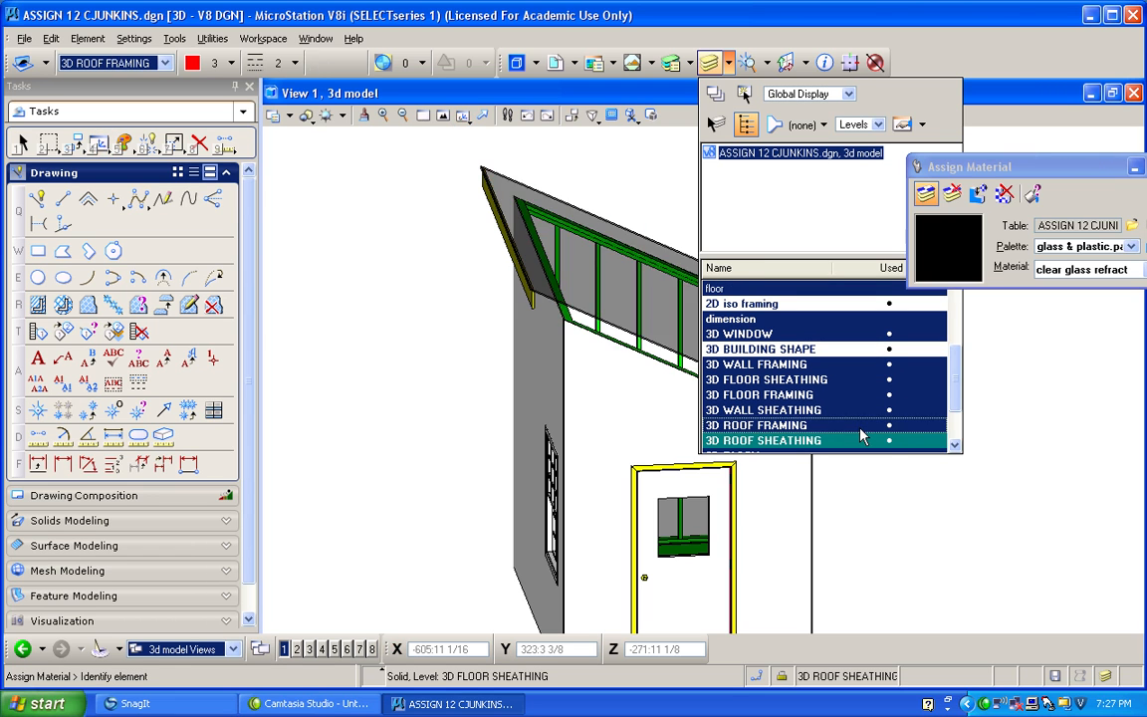
double_click(861, 426)
click(401, 180)
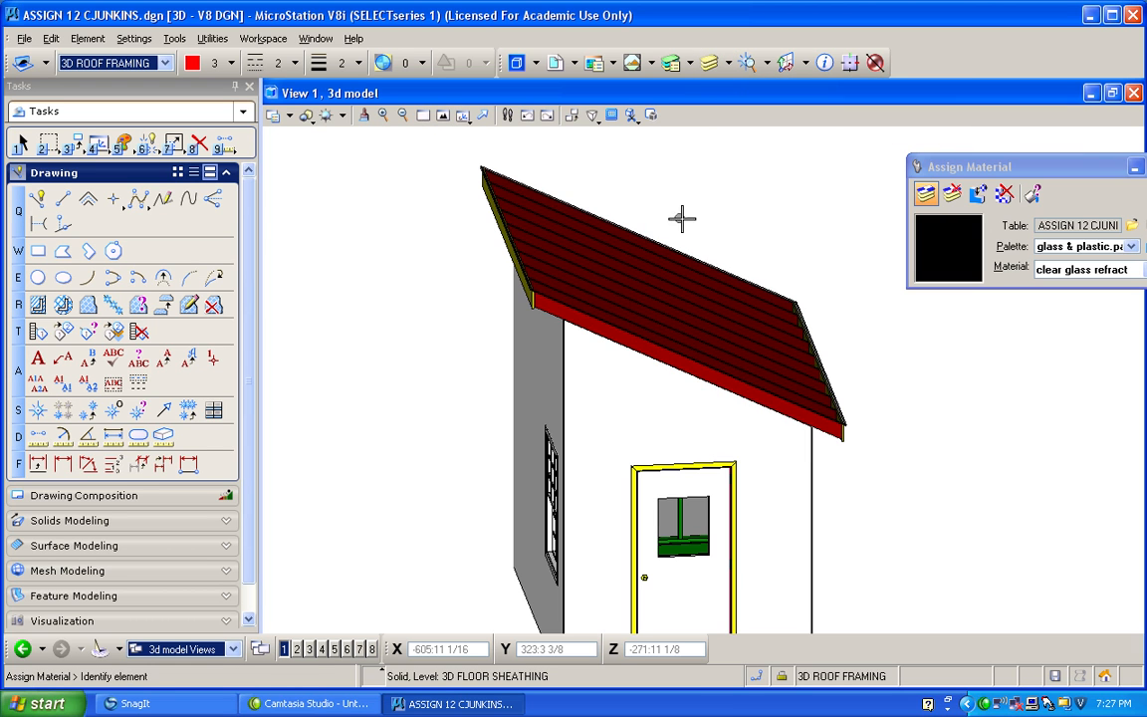
Reopen the Material Editor and expand the assignments listed under clear glass refract.
scroll(713, 230, up, 3)
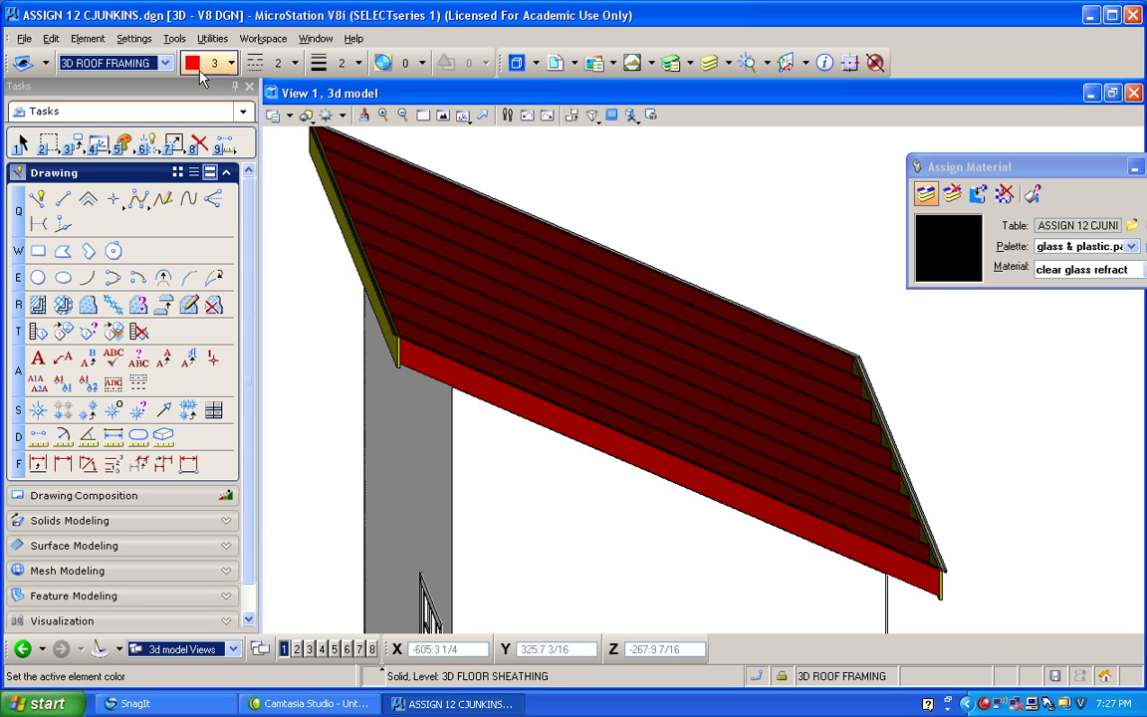
click(147, 41)
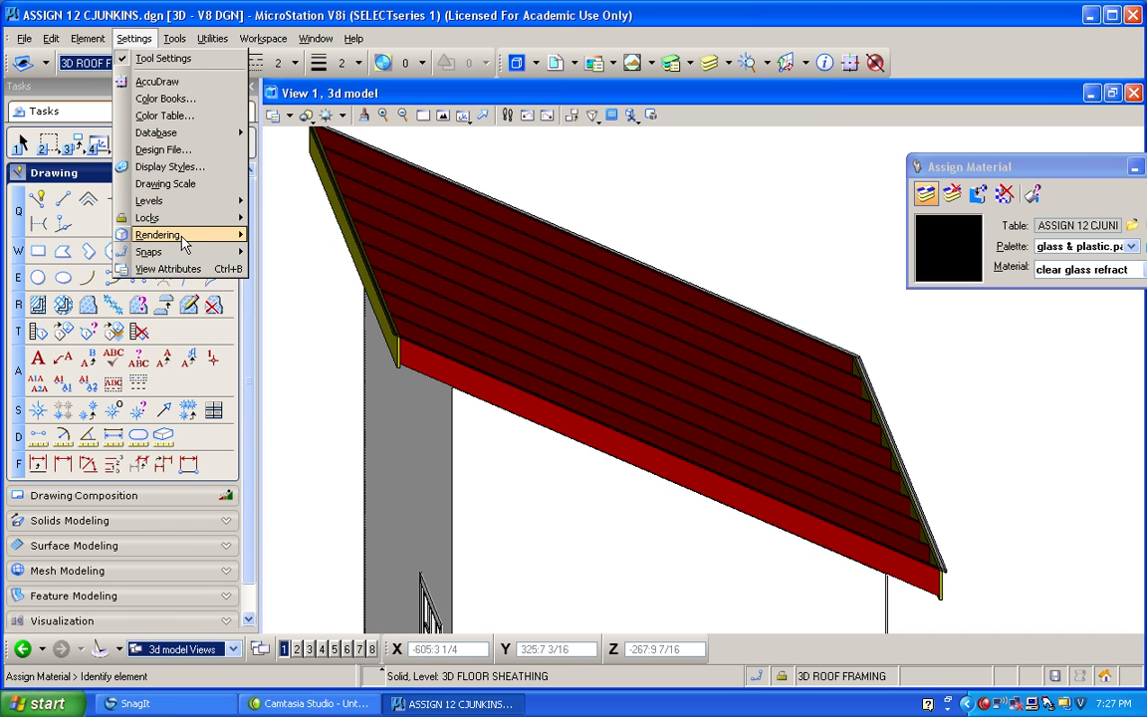
mouse_move(165, 234)
click(309, 282)
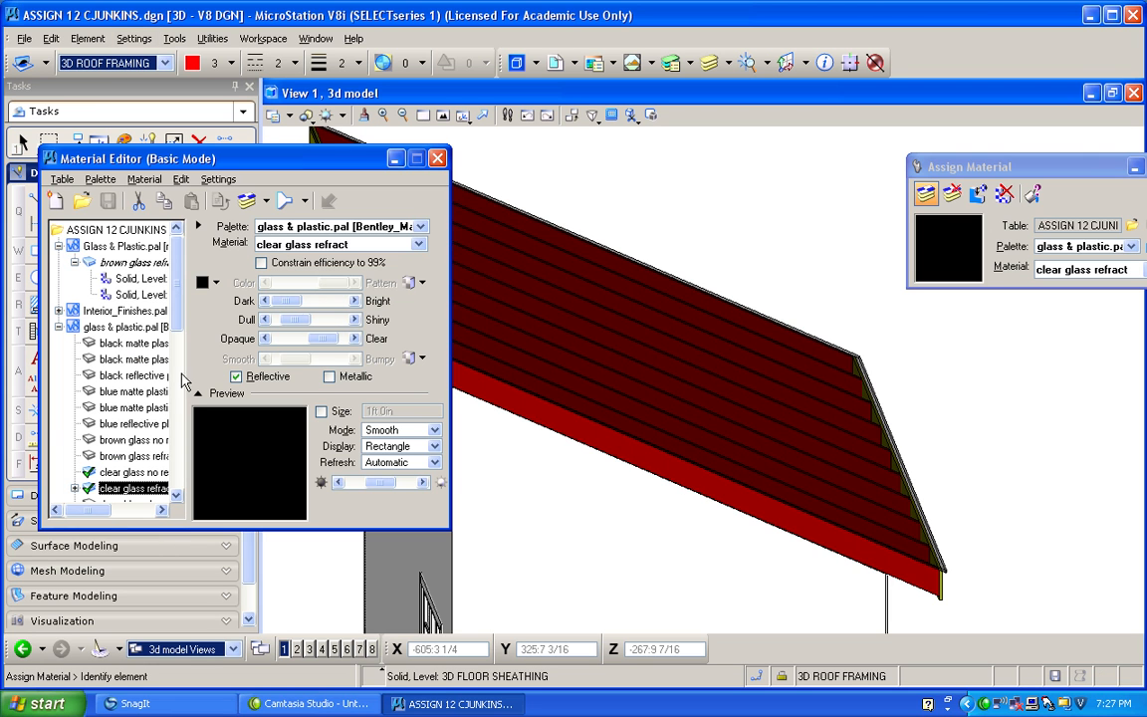
scroll(159, 299, down, 3)
click(75, 343)
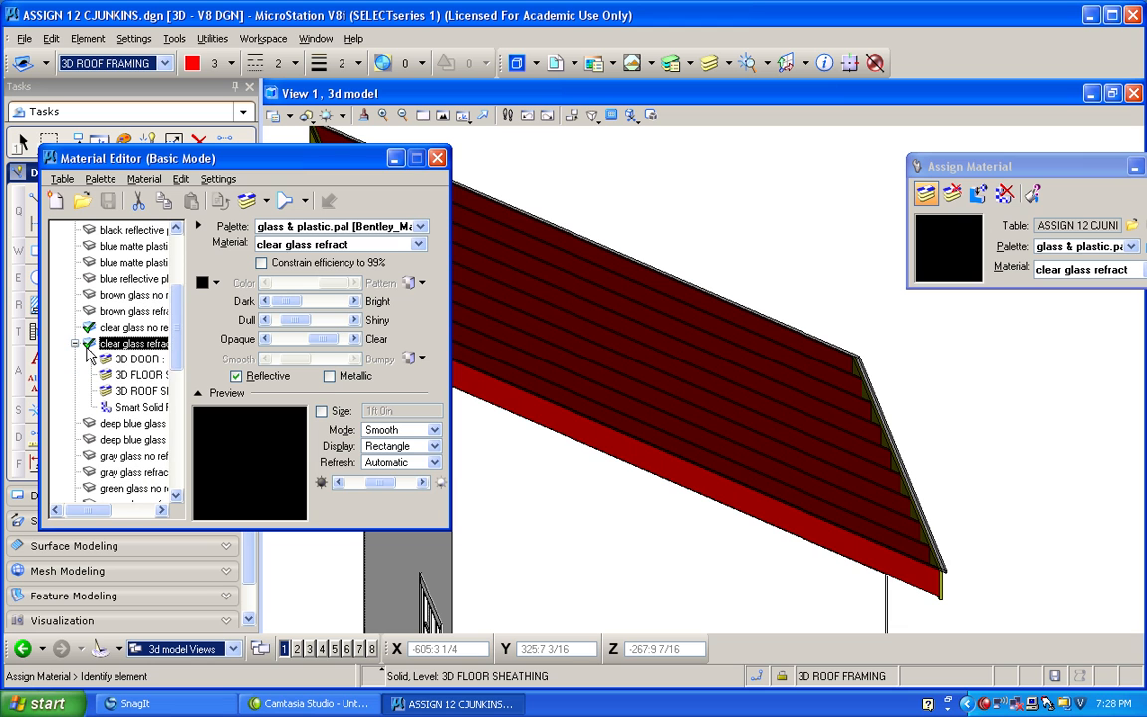
Delete the 3D FLOOR SHEATHING and 3D ROOF SHEATHING assignments from clear glass refract.
right_click(154, 379)
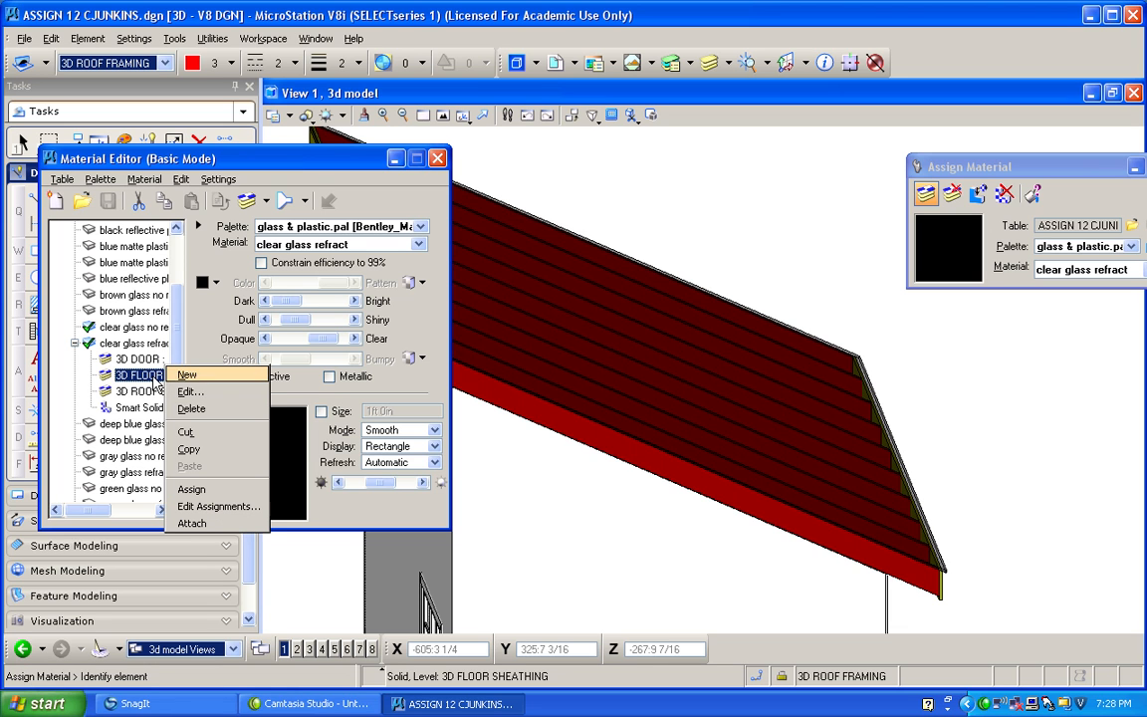
click(190, 410)
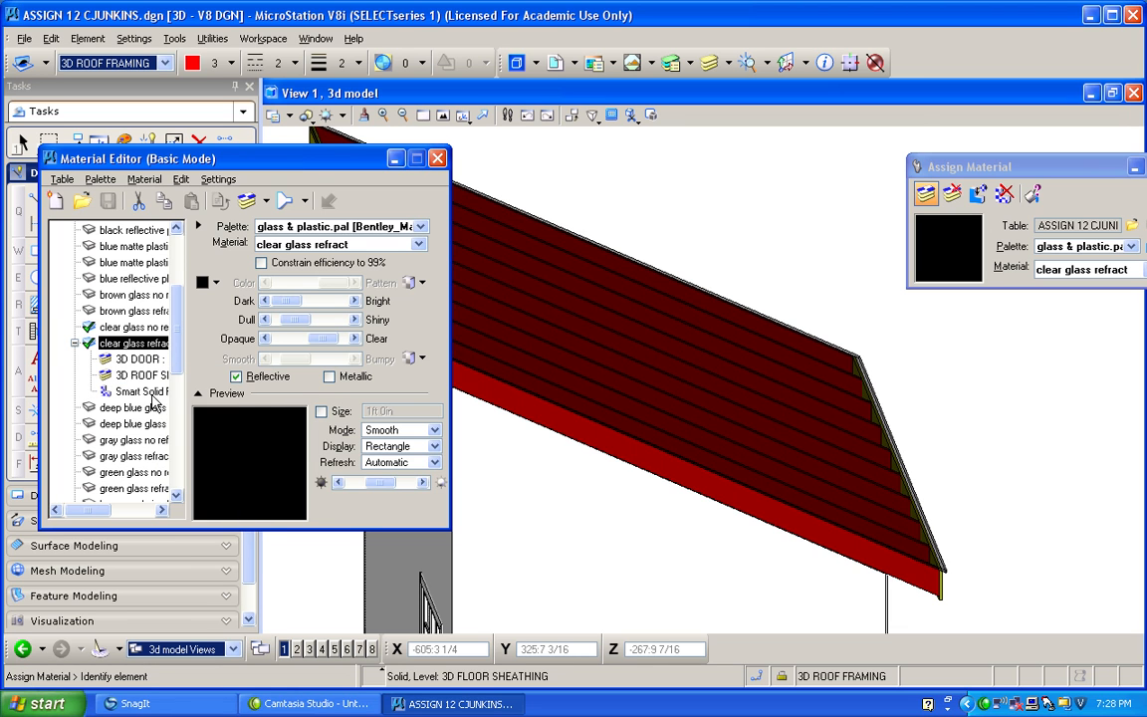
right_click(144, 377)
click(193, 410)
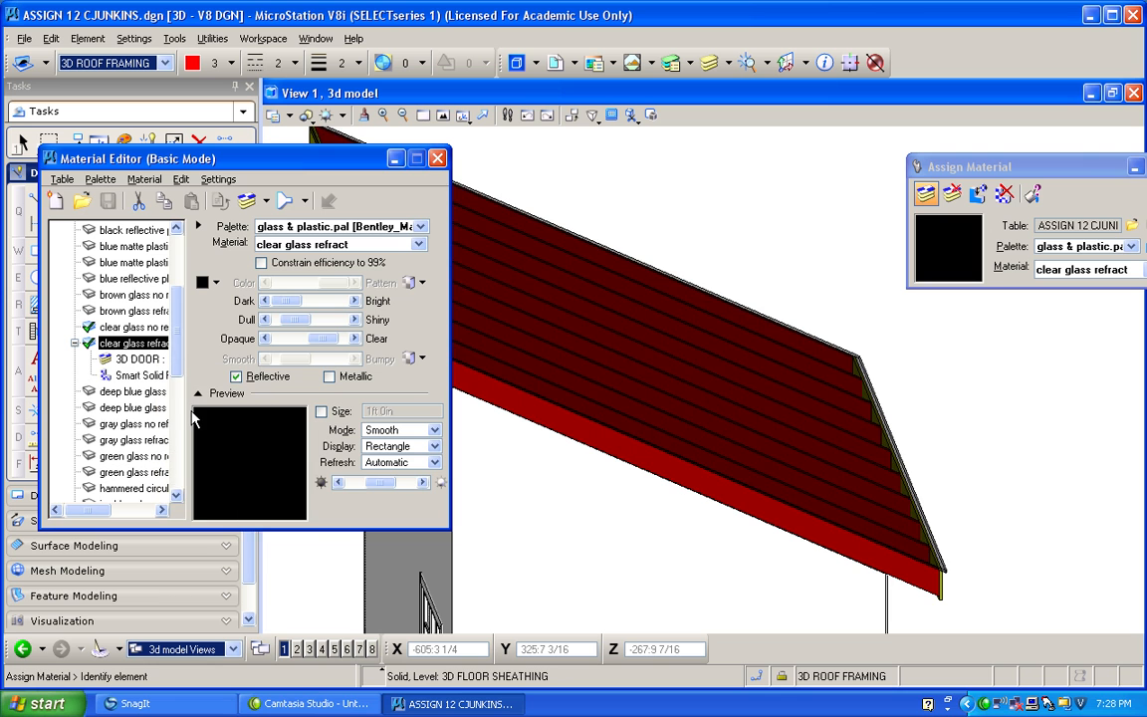
Close the Material Editor, fit the whole building in the view and set the view to Isometric.
click(439, 159)
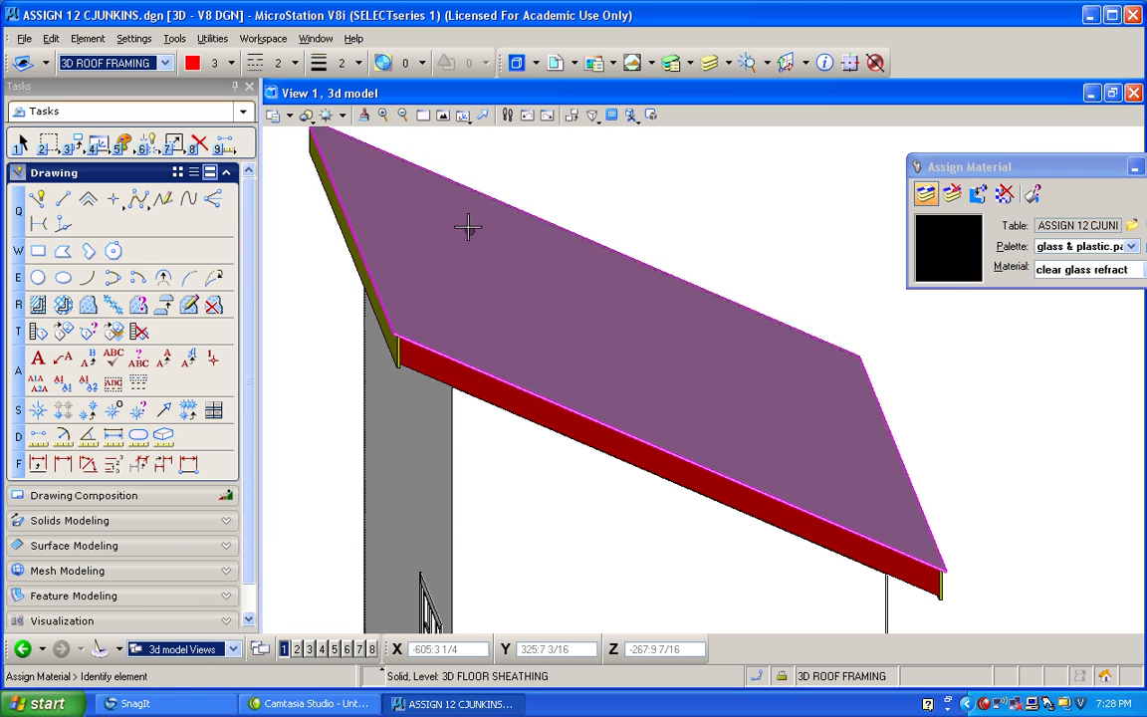
scroll(528, 320, down, 5)
scroll(544, 345, up, 2)
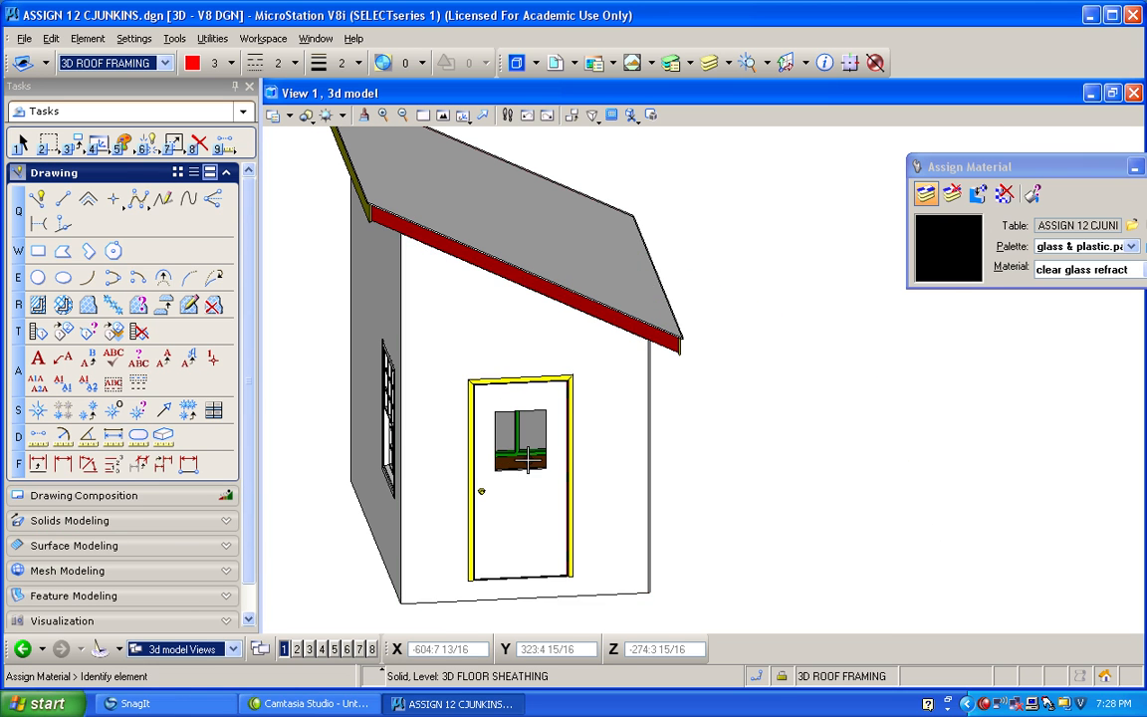
scroll(525, 453, up, 3)
scroll(528, 460, down, 3)
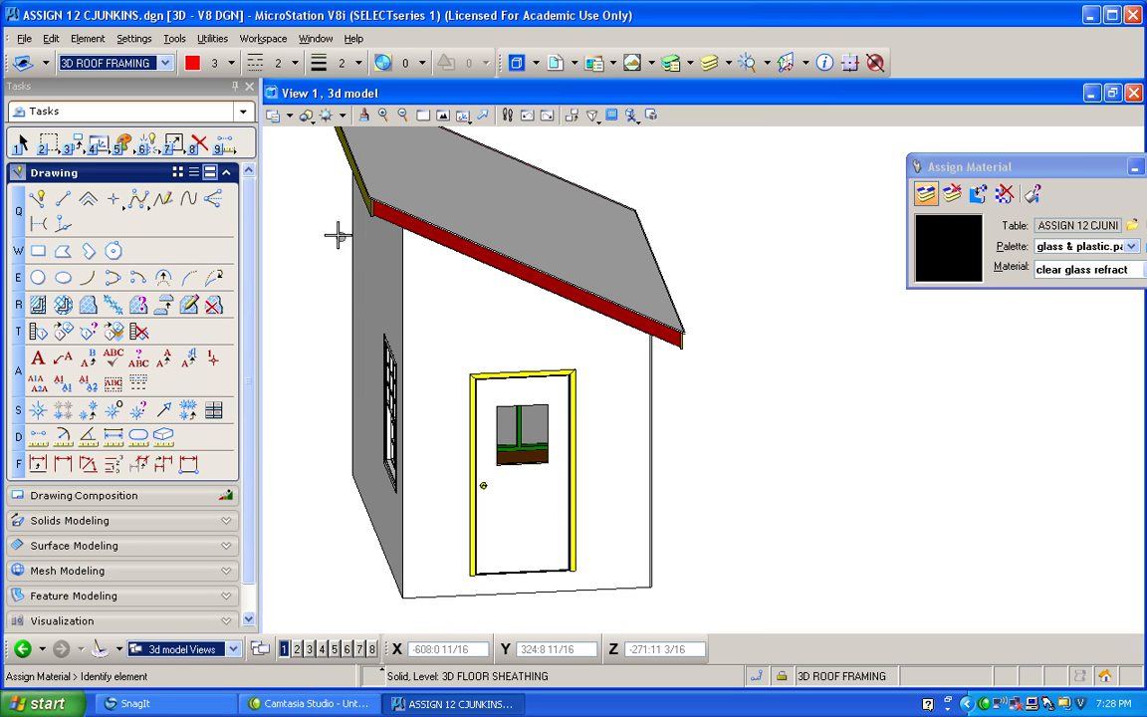
click(443, 117)
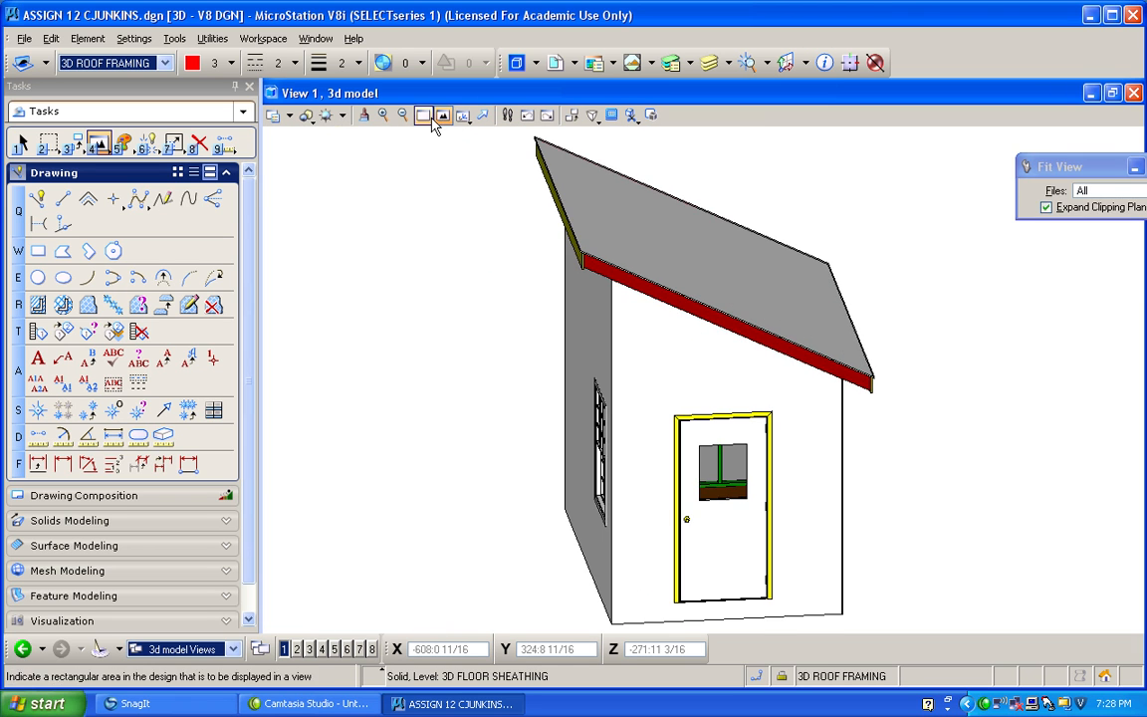
click(464, 115)
click(508, 209)
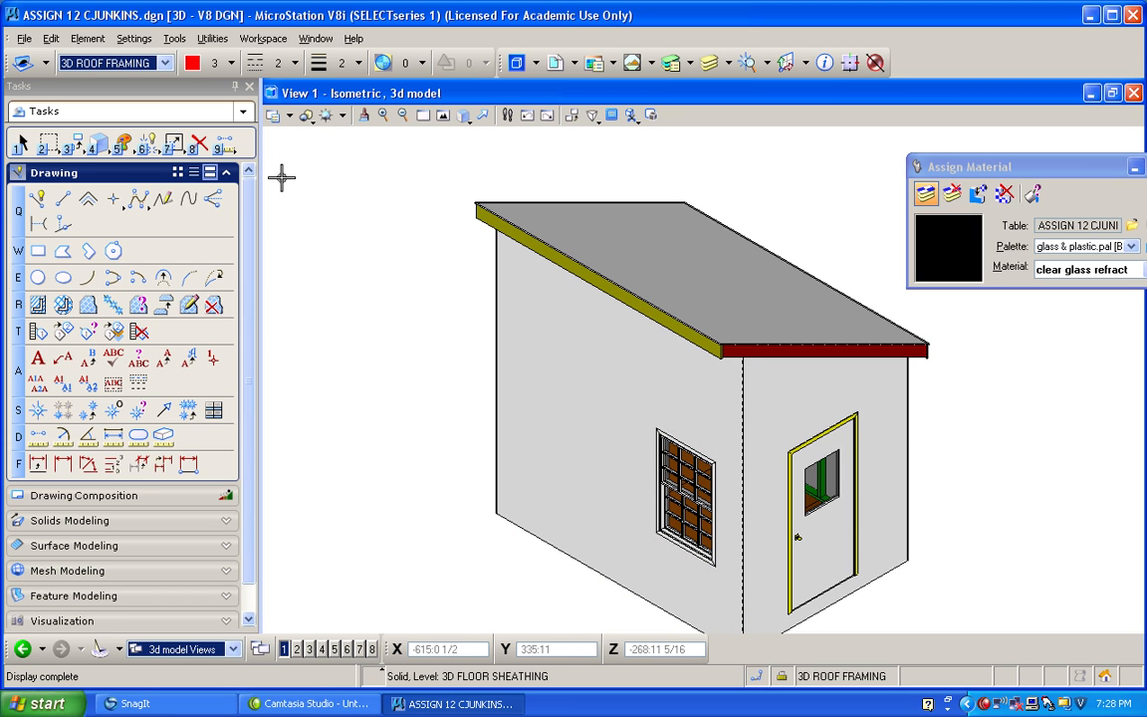
Reopen the Material Editor and load the interior_finishes.pal palette from Bentley_Materials.dgnlib.
click(133, 38)
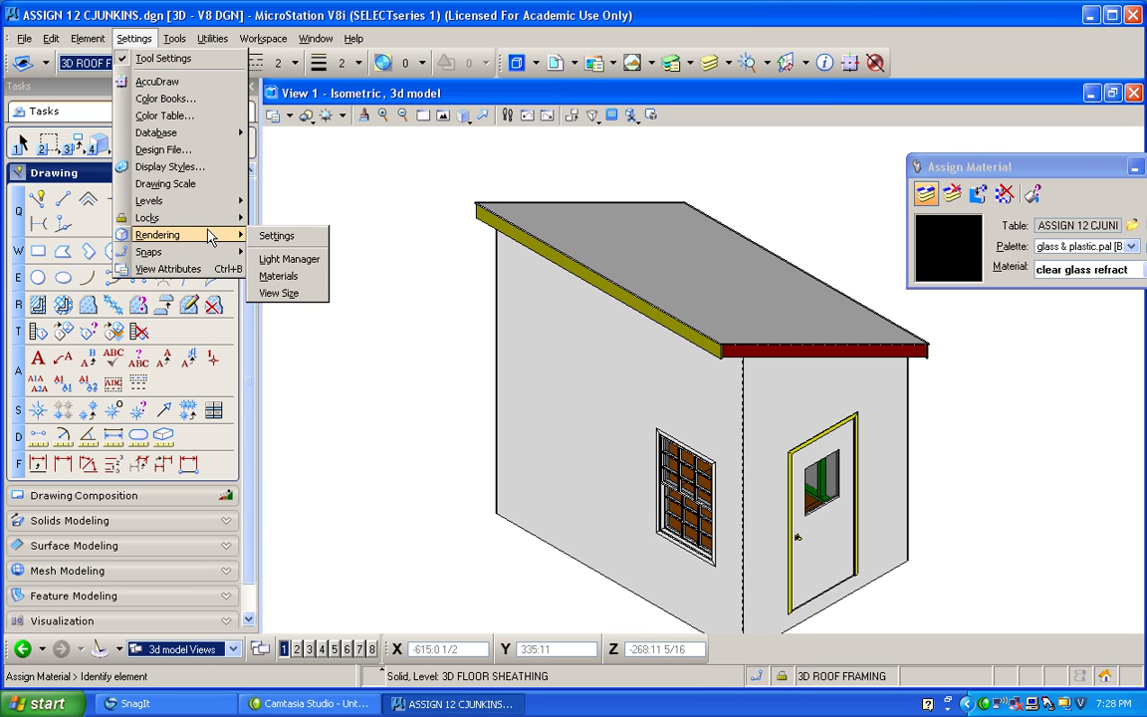
click(284, 279)
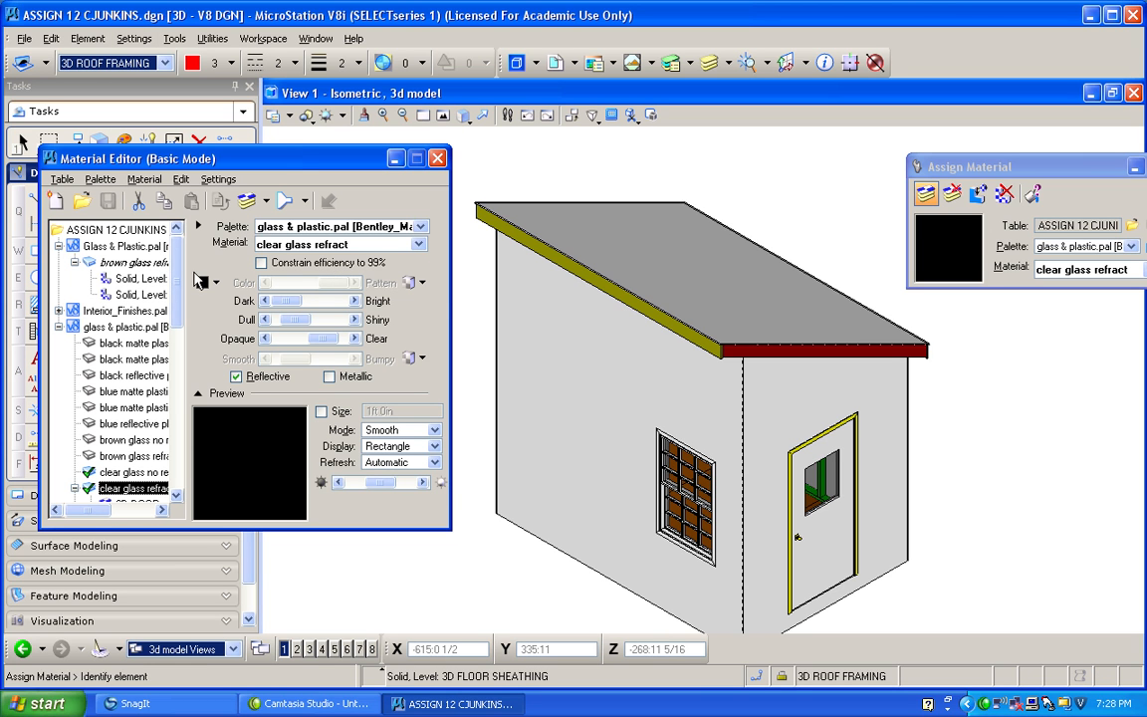
click(120, 311)
scroll(183, 310, down, 1)
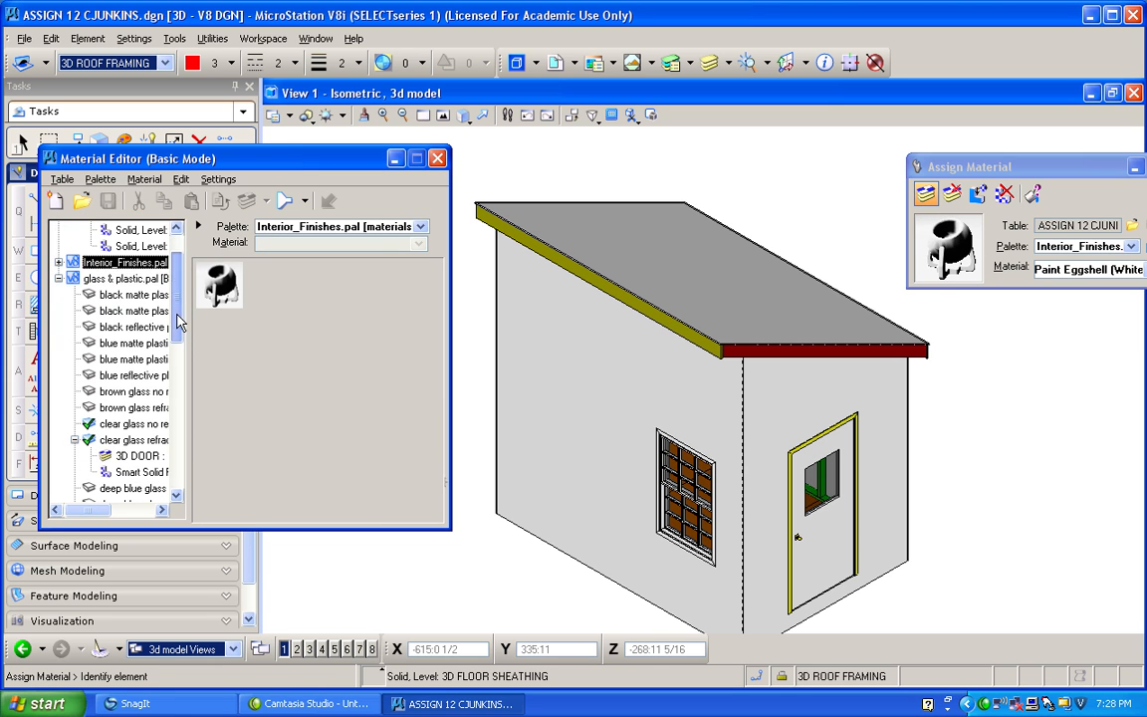
click(59, 263)
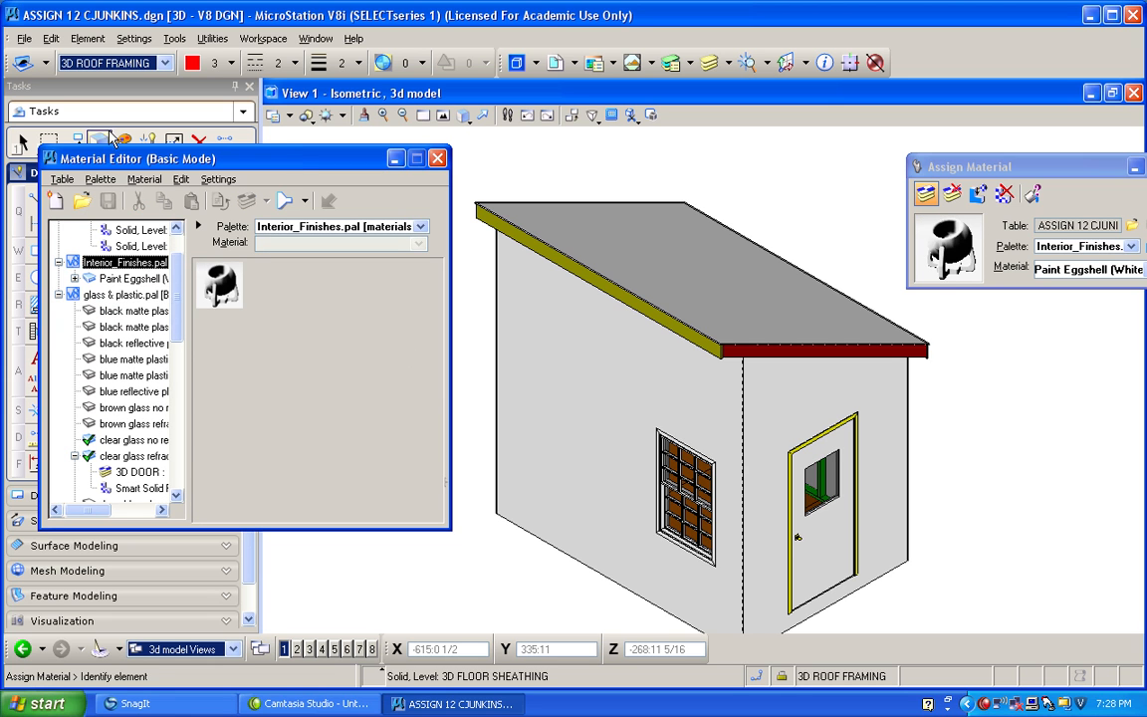
click(100, 179)
click(107, 208)
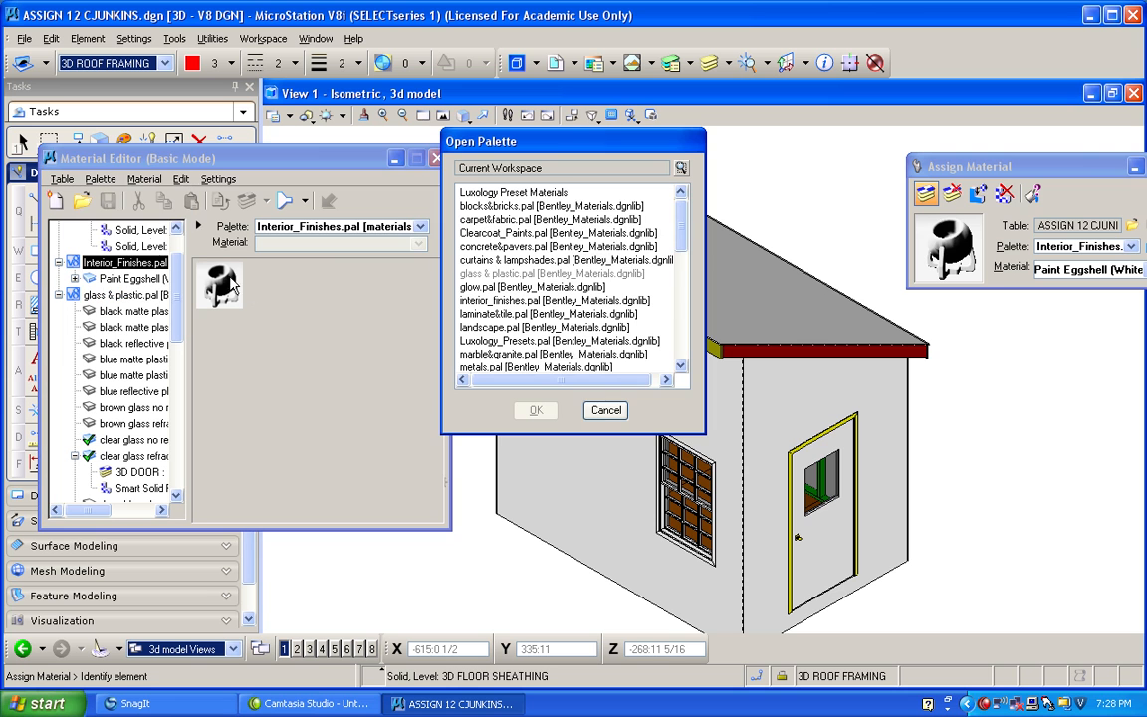
double_click(515, 301)
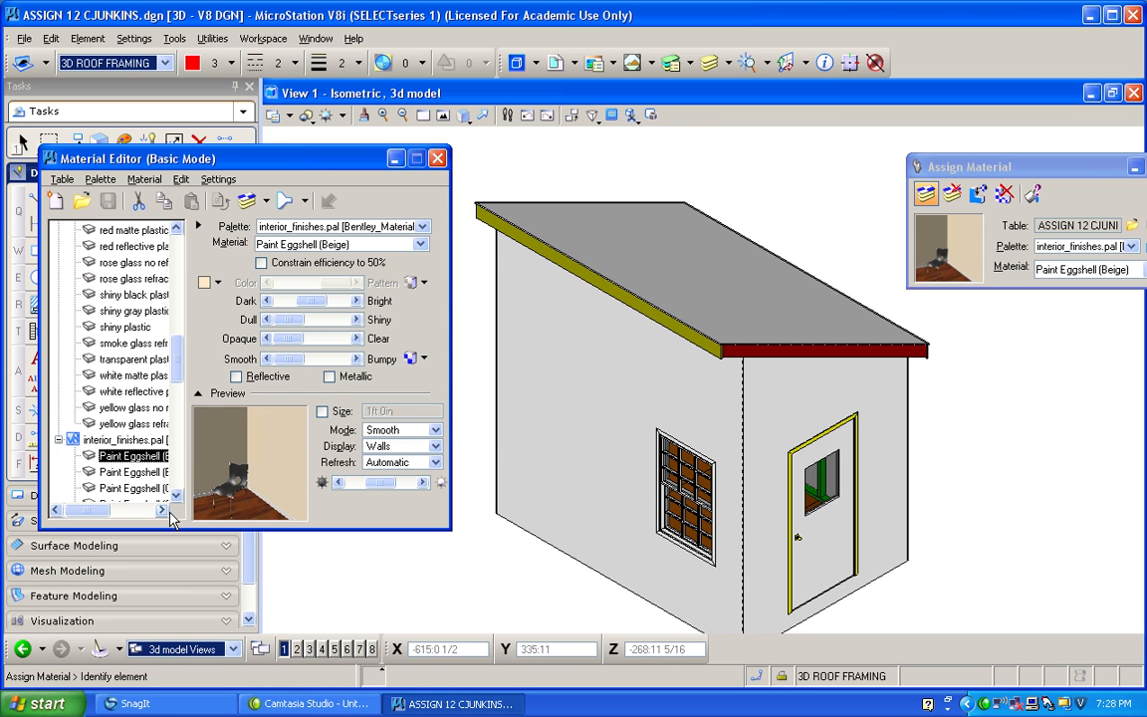
Compare the eggshell paints in interior_finishes.pal and assign Paint Eggshell (Red) to the exterior wall sheathing.
drag(108, 515, 123, 516)
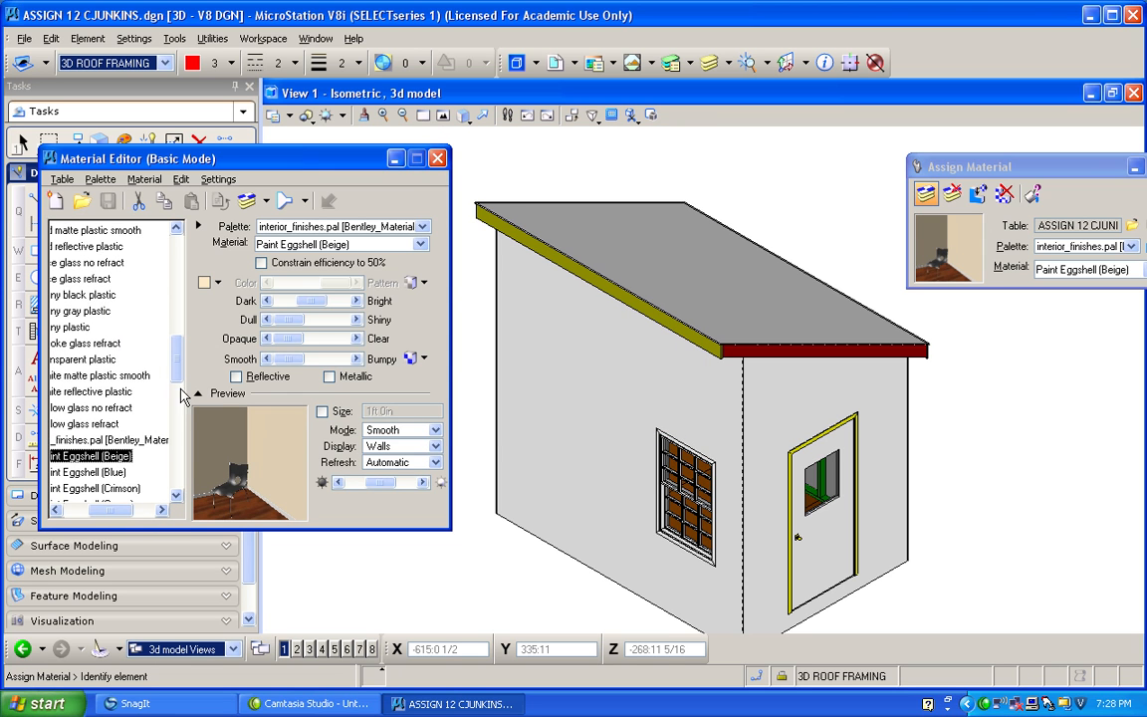
scroll(180, 376, down, 3)
click(117, 426)
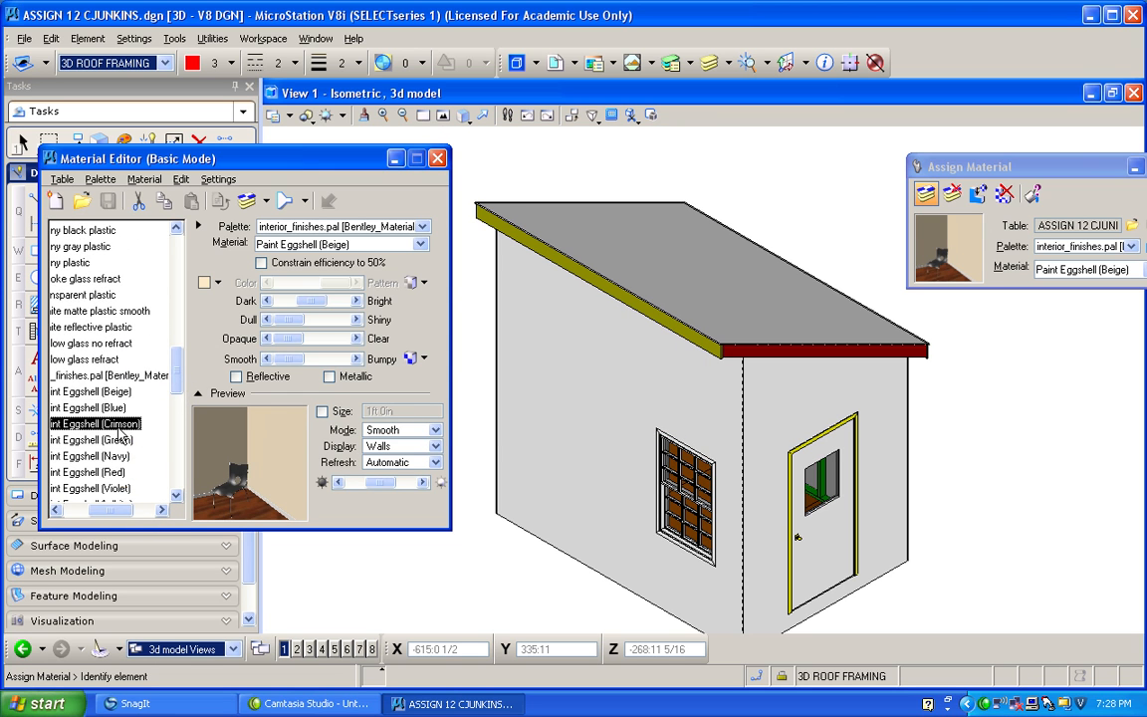
click(99, 440)
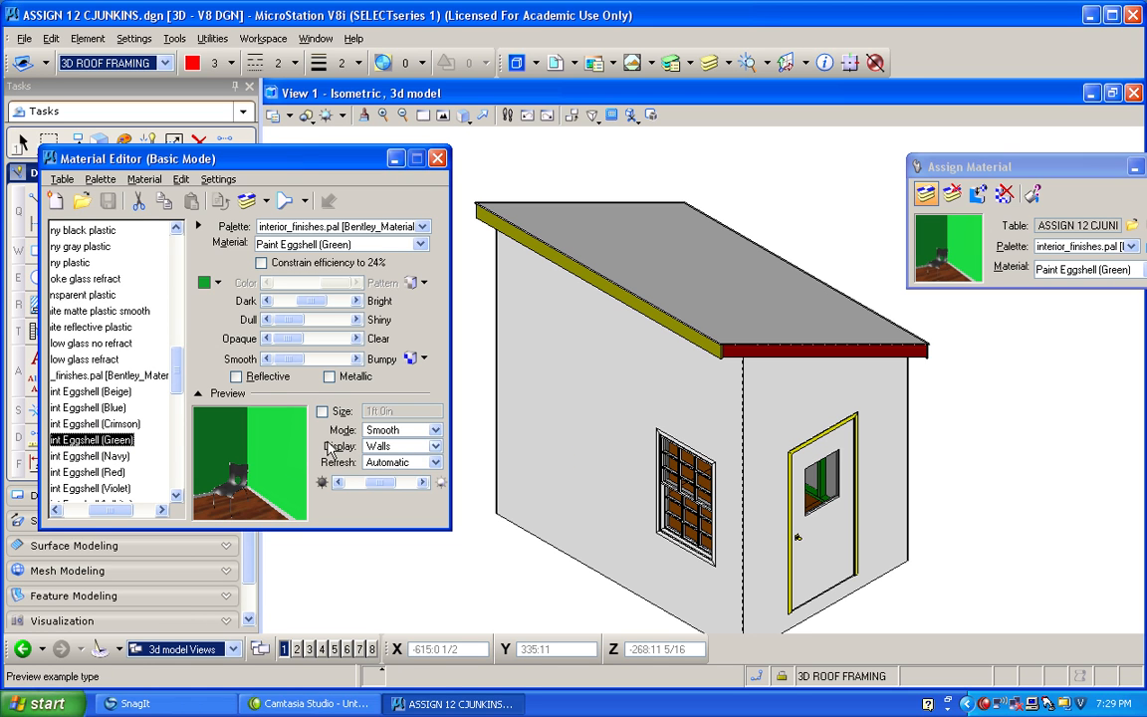
click(110, 456)
click(110, 439)
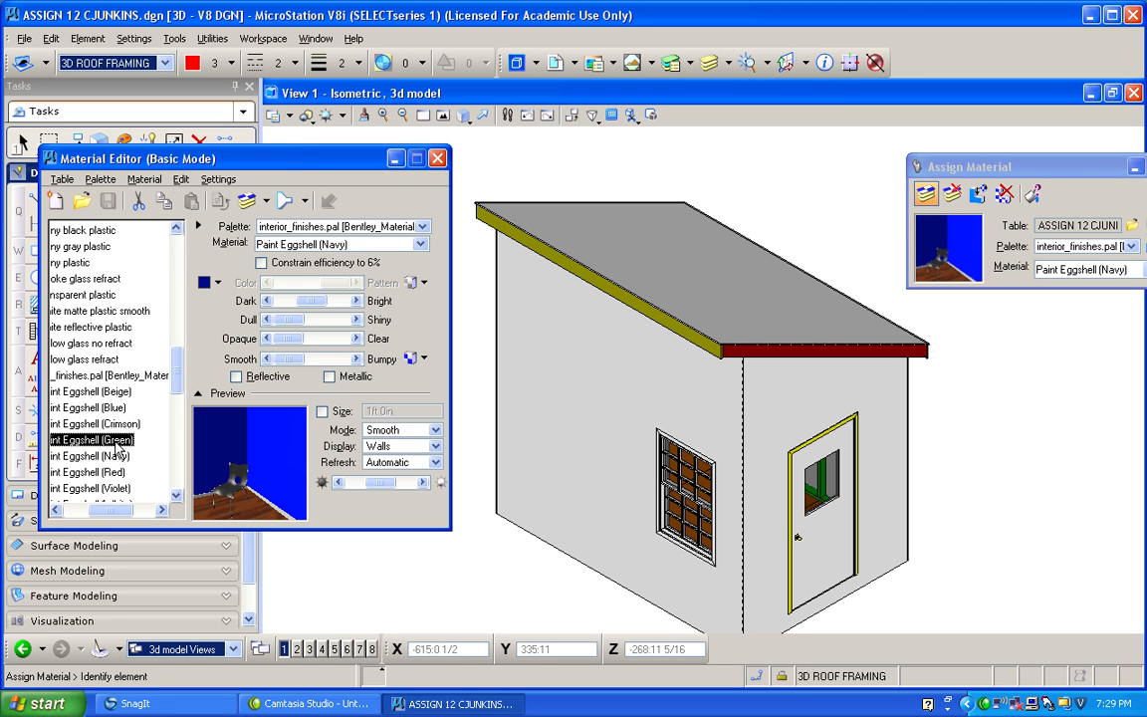
click(112, 472)
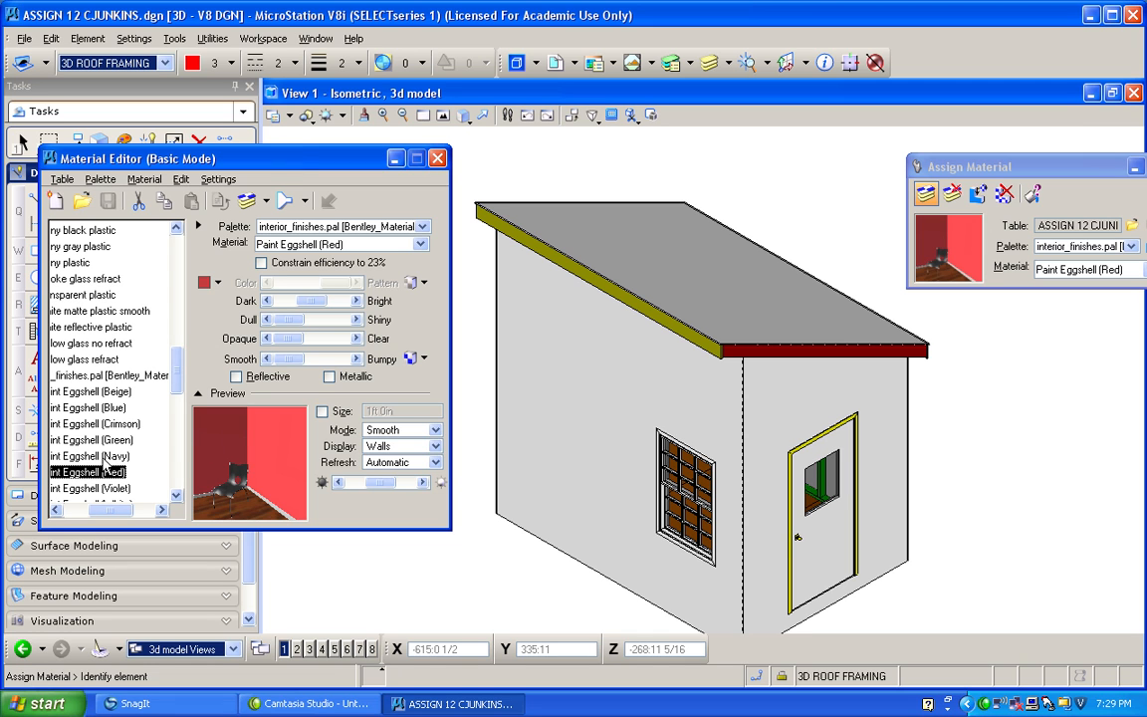
click(248, 202)
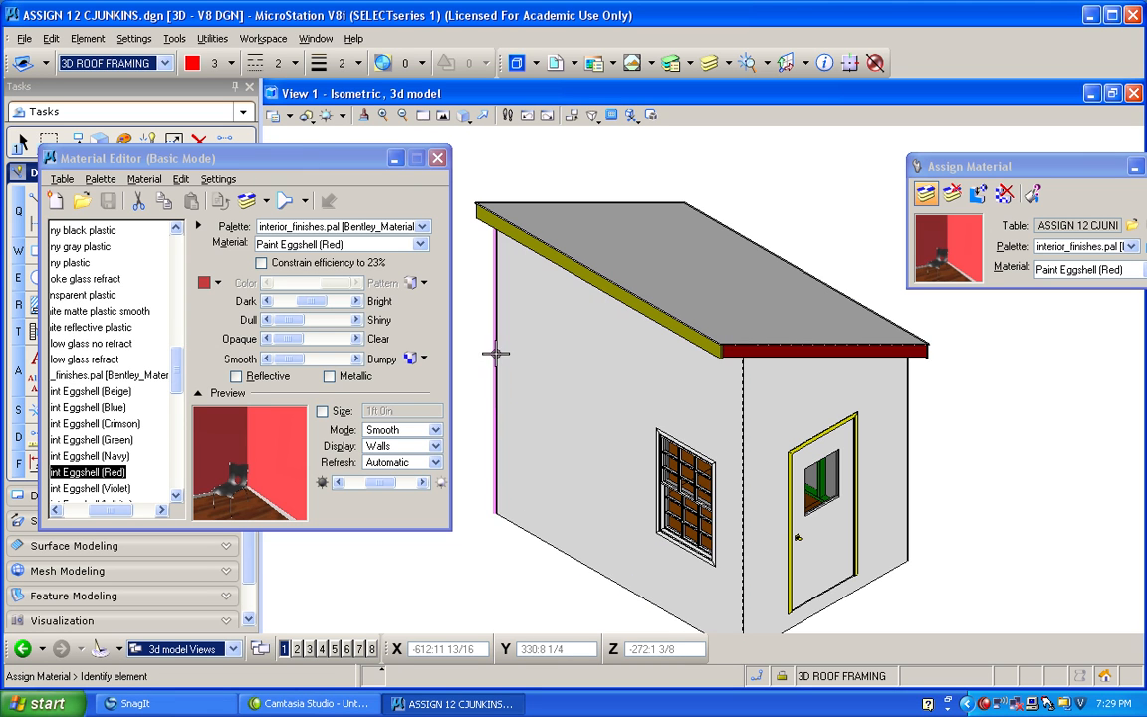
click(511, 426)
click(919, 426)
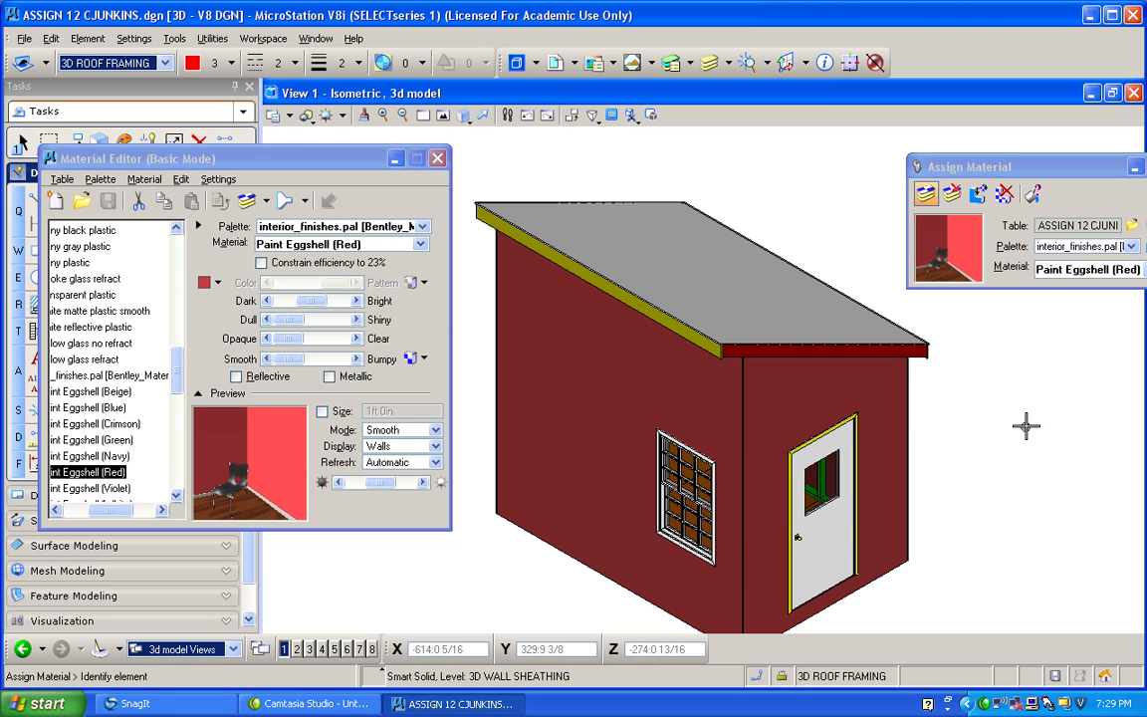
Assign Paint Eggshell (White) to the 3D FASCIA level by identifying the yellow fascia above the window wall.
click(464, 115)
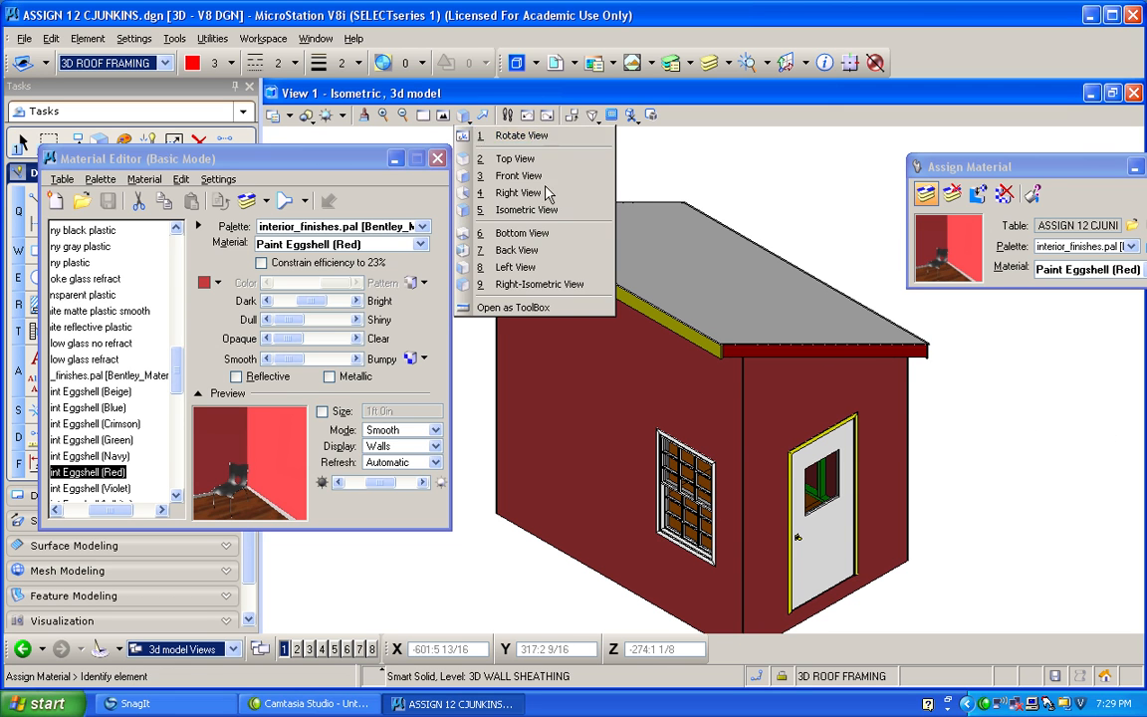
click(480, 140)
drag(549, 385, 994, 379)
drag(605, 360, 546, 297)
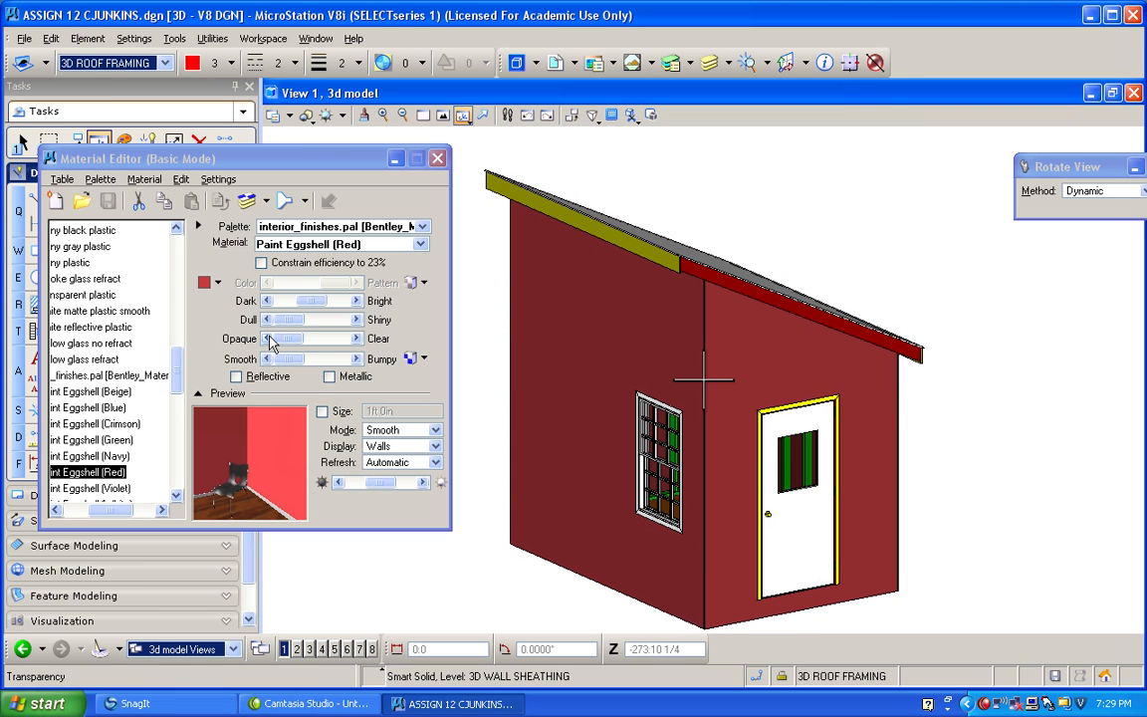
click(100, 424)
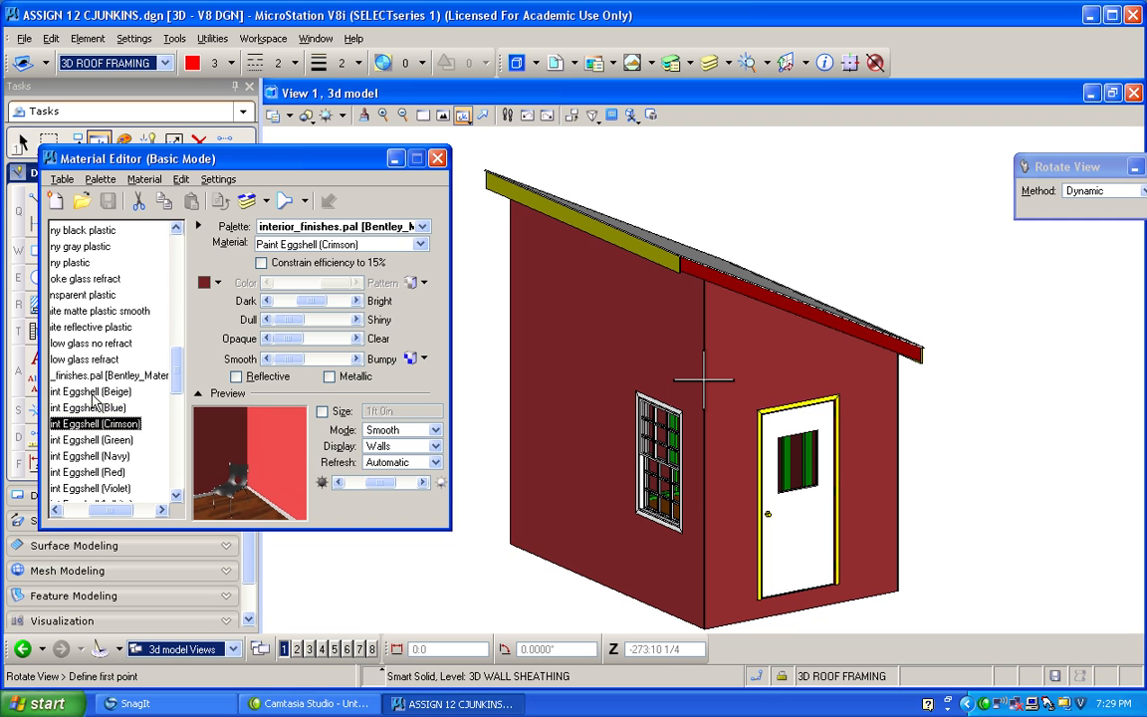
scroll(179, 404, down, 2)
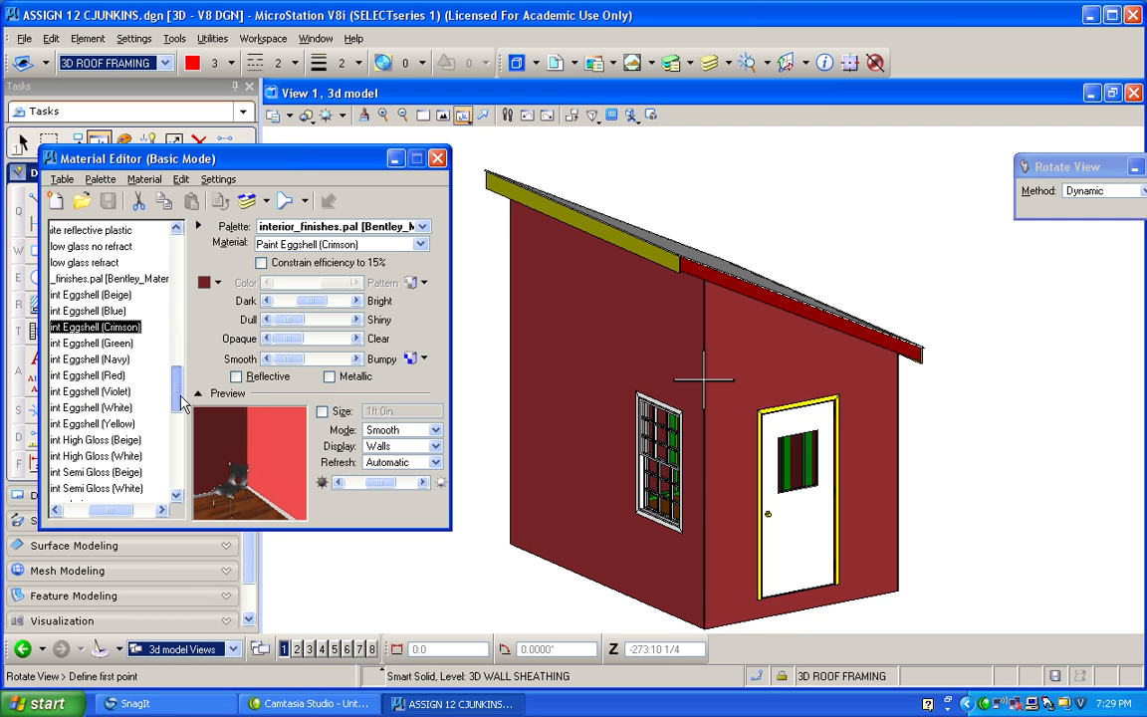
scroll(182, 403, down, 1)
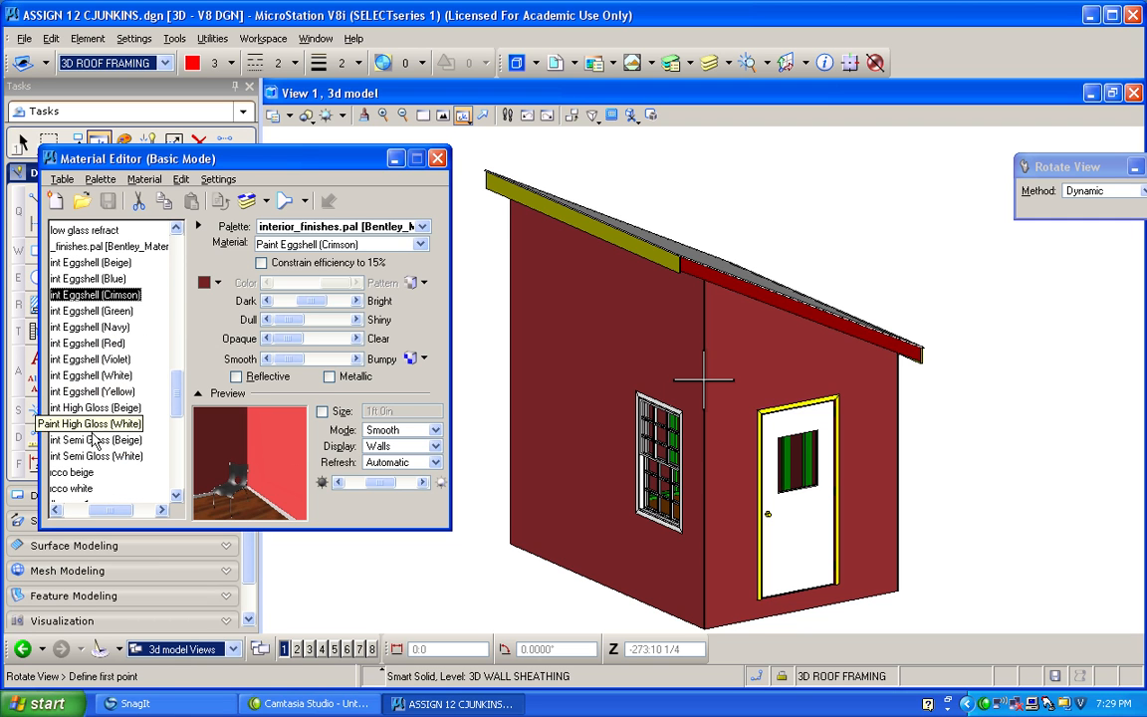
click(93, 441)
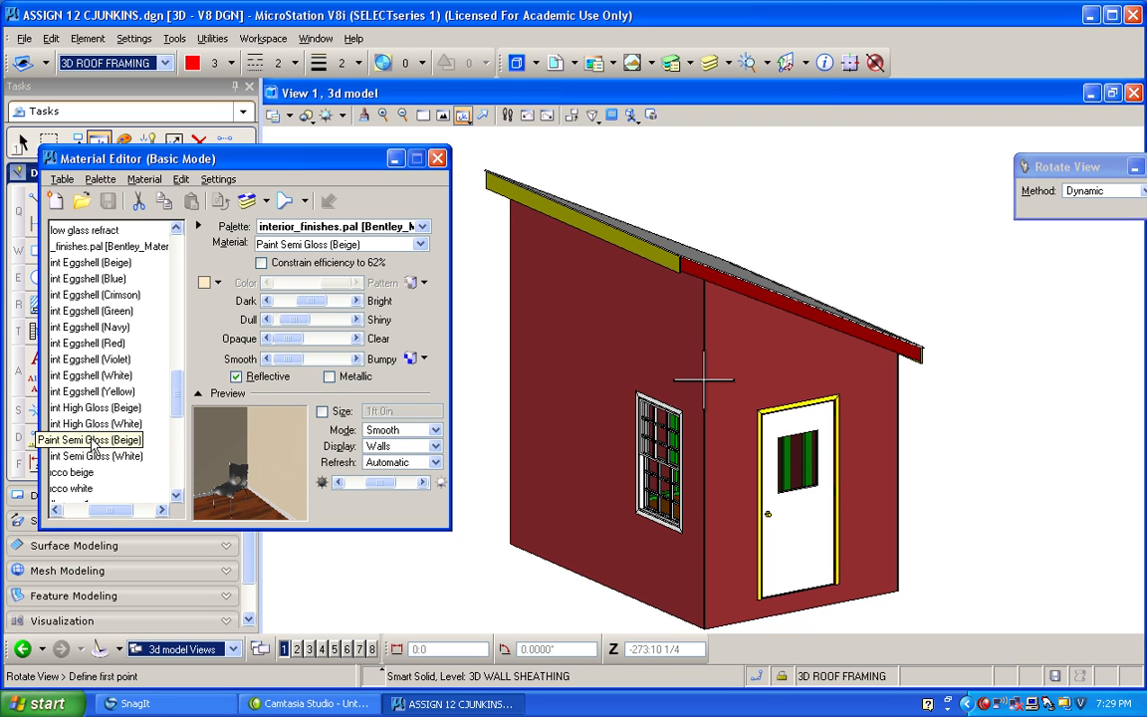
click(112, 426)
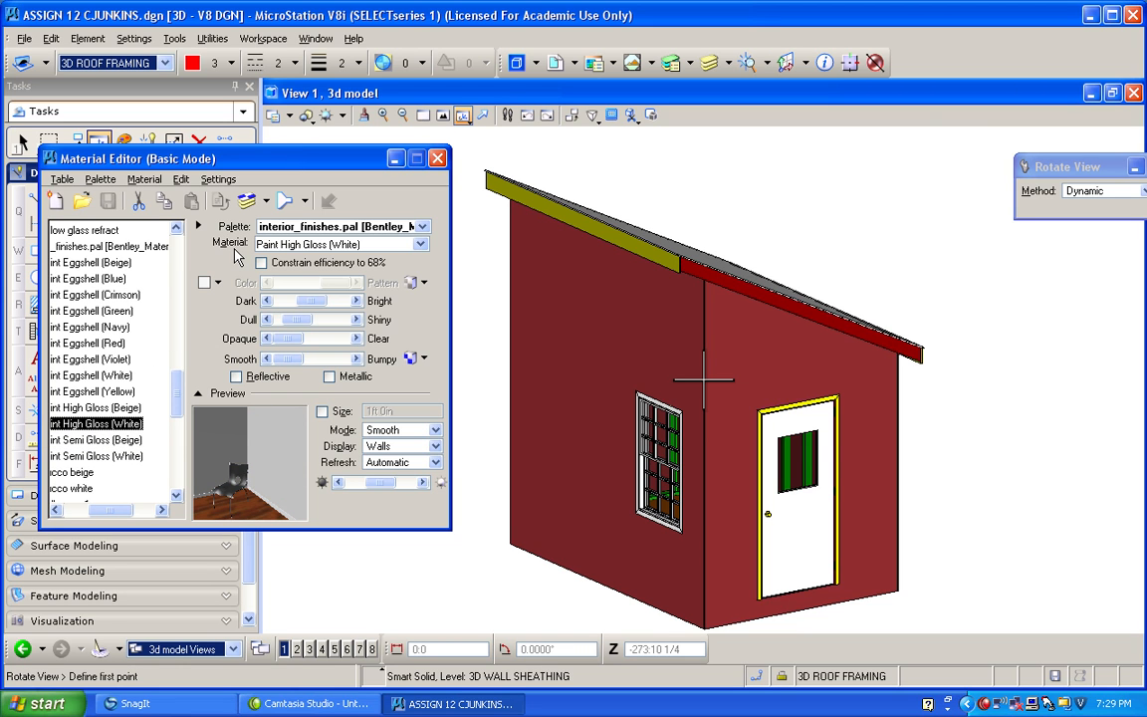
click(124, 376)
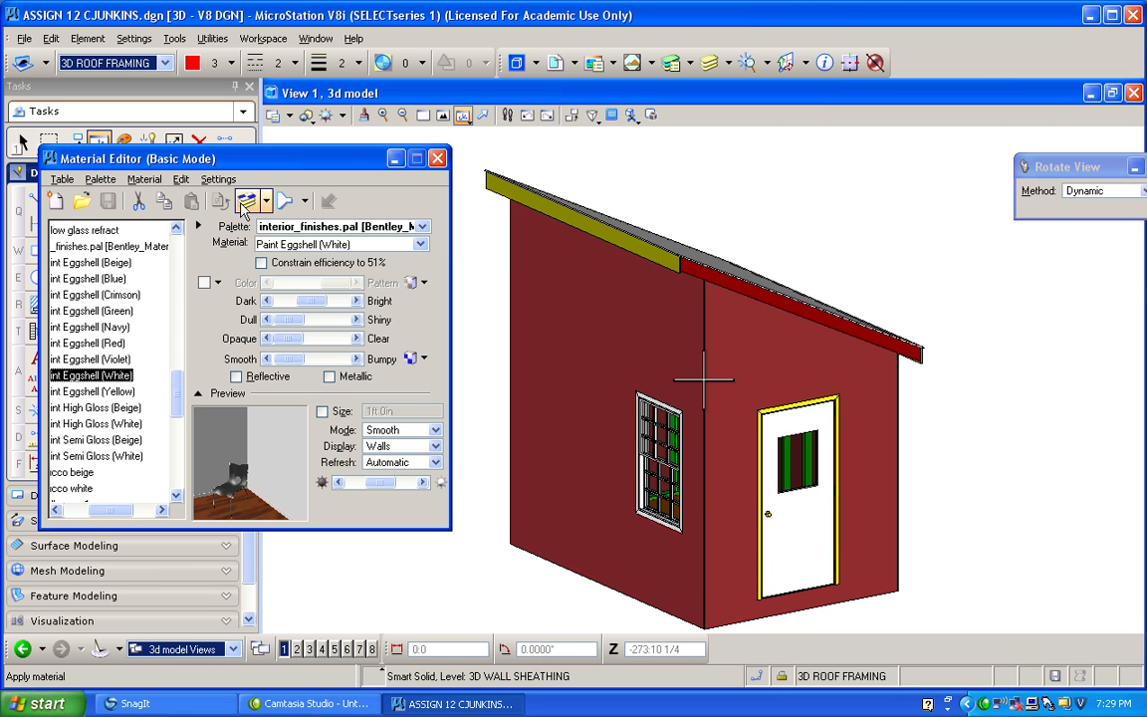
click(246, 202)
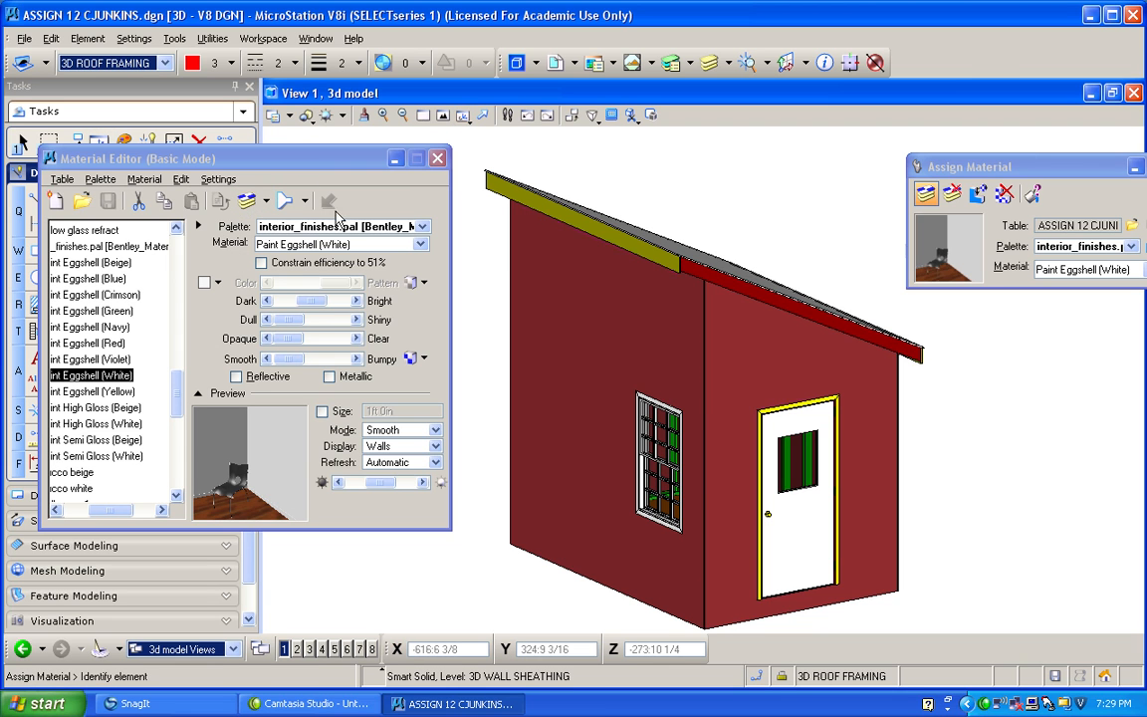
click(600, 232)
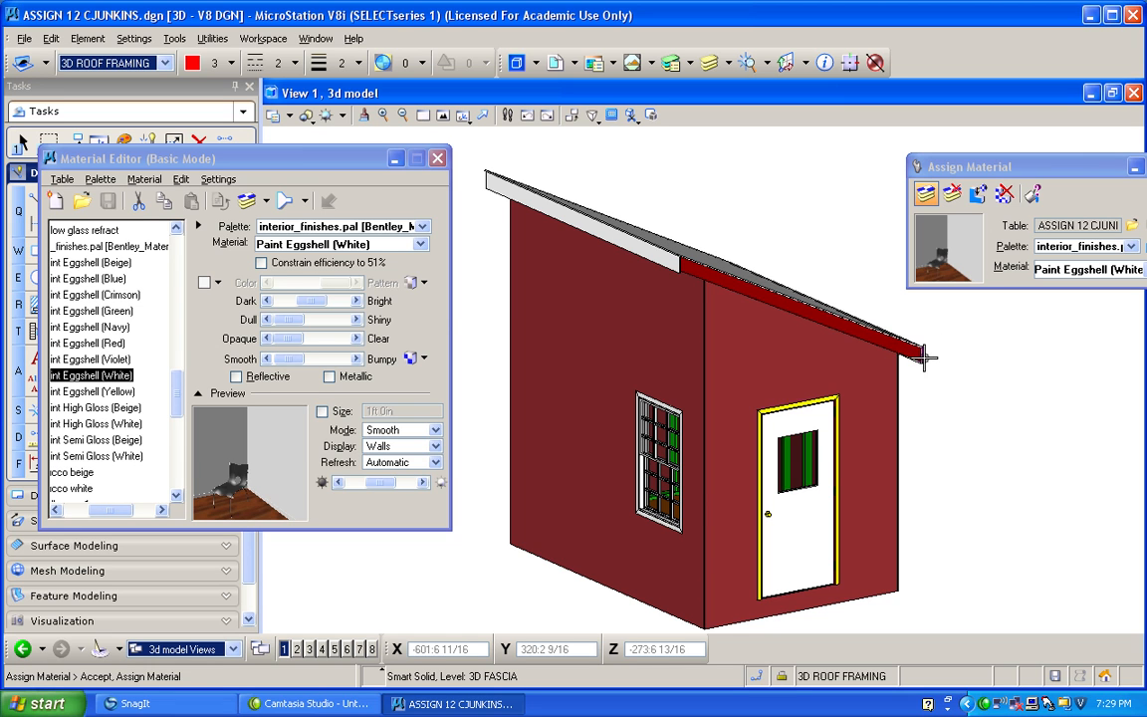
Attach Paint Eggshell (White) directly to the red sloping roof framing board above the door wall.
click(462, 115)
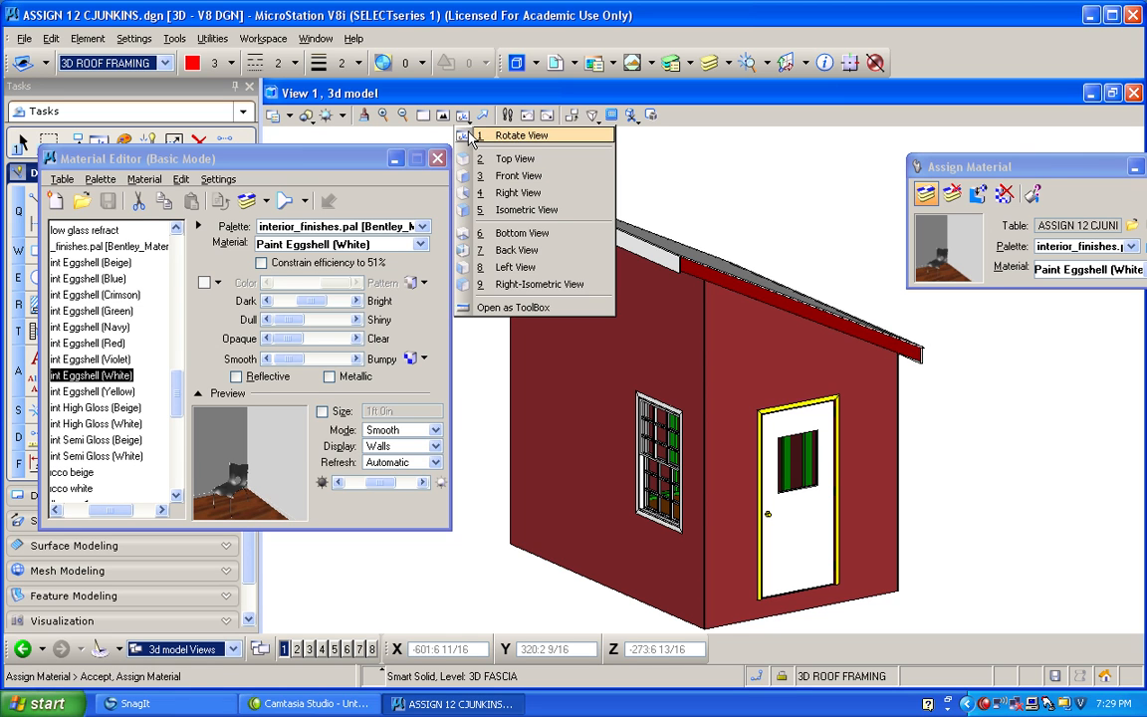
click(498, 130)
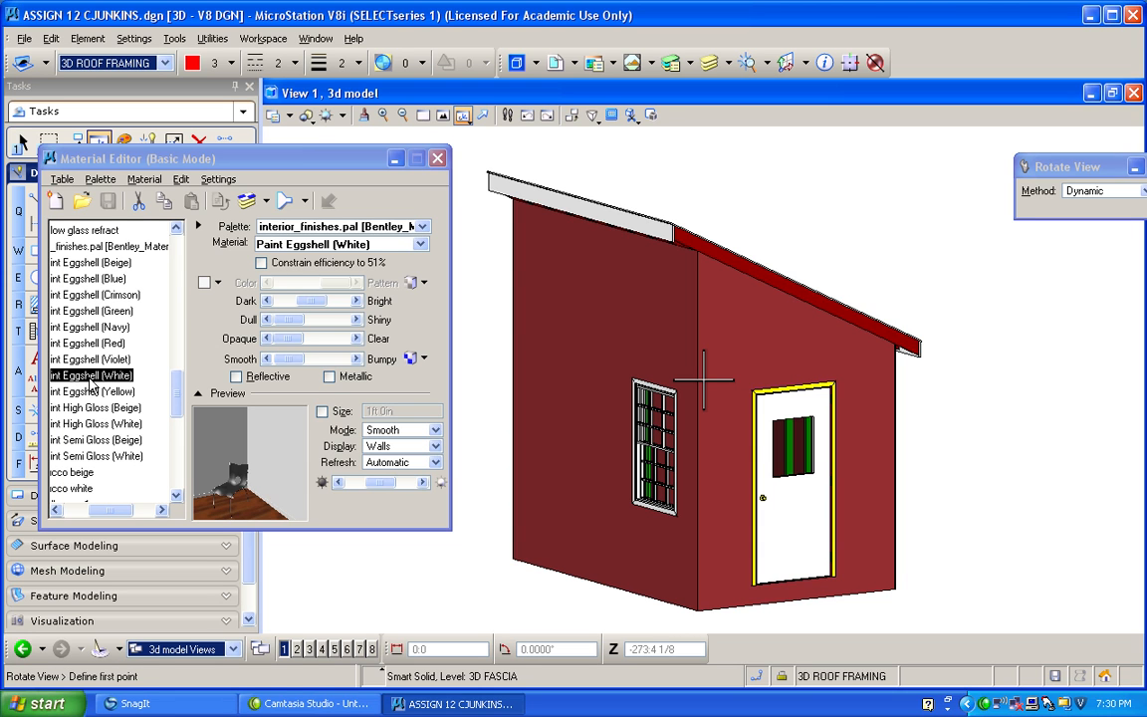
click(247, 200)
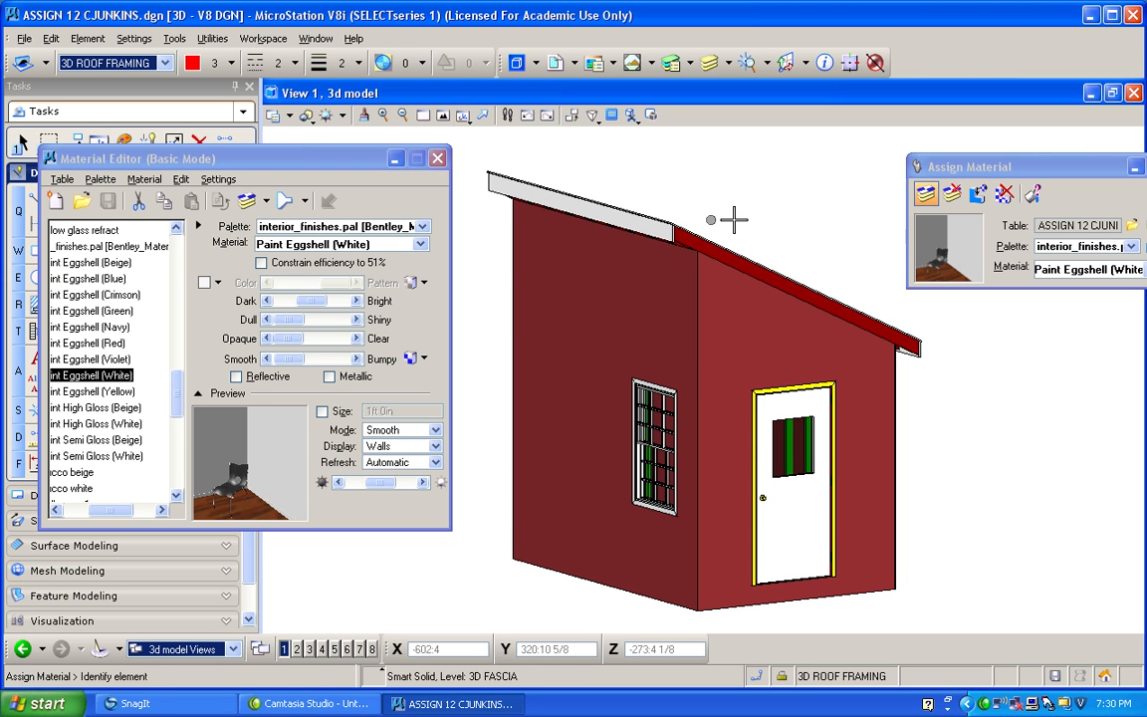
click(978, 193)
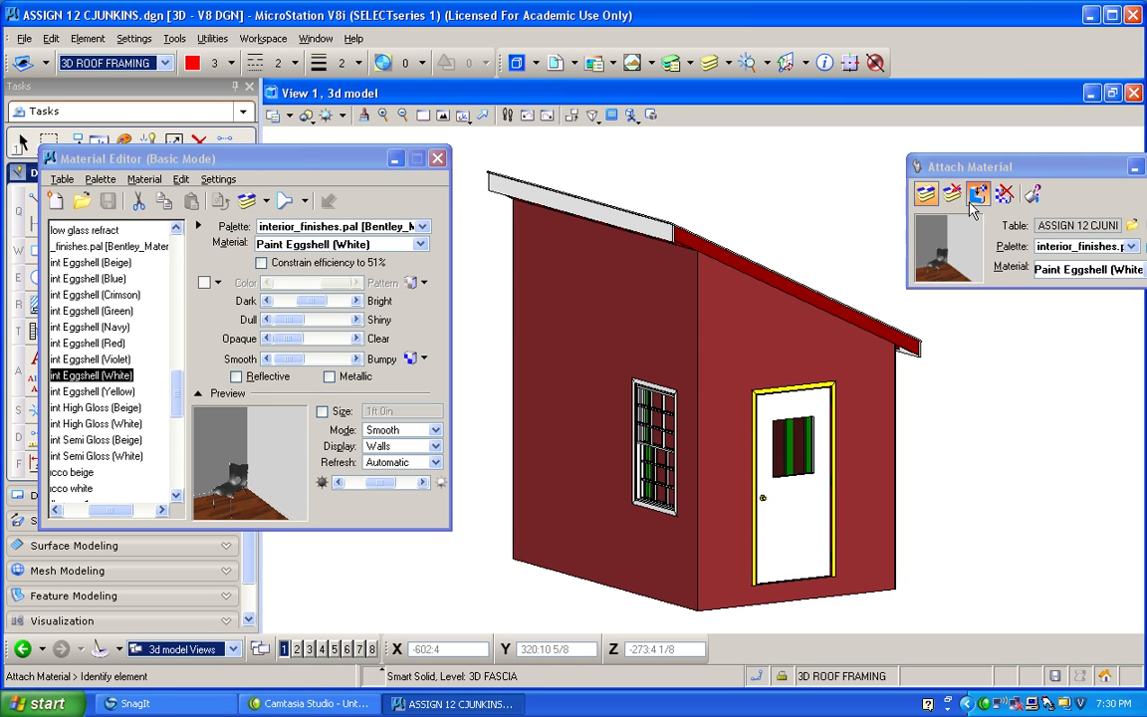
click(911, 345)
click(954, 380)
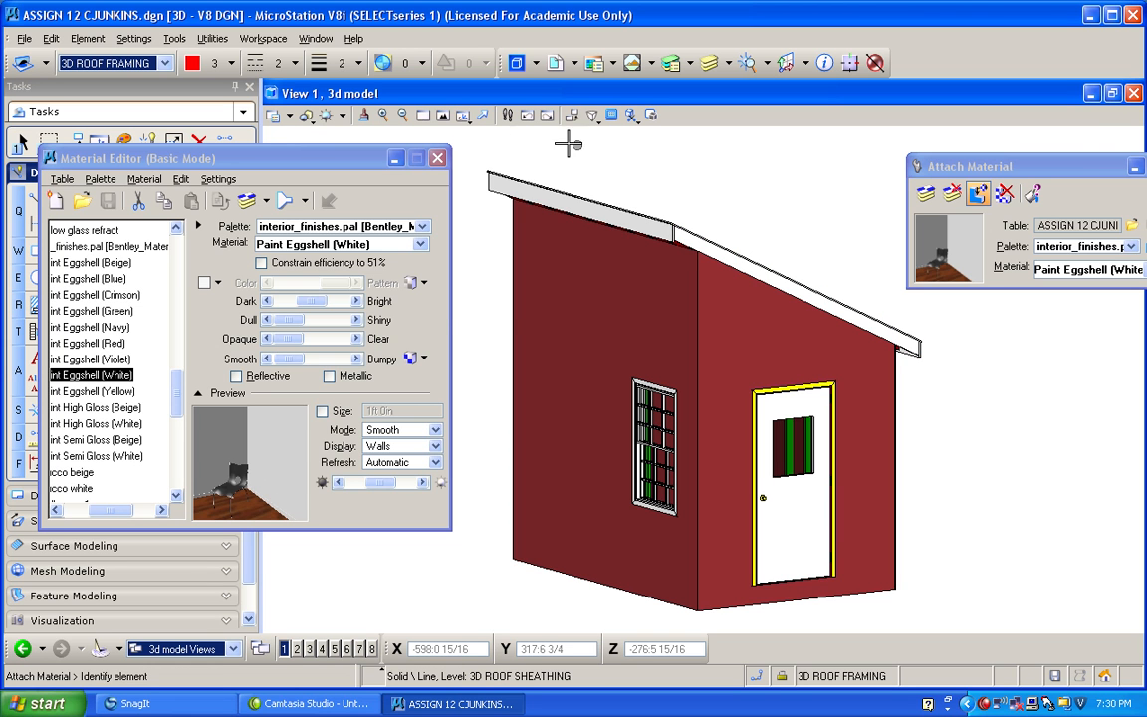
Attach Paint Eggshell (White) directly to the red sloping roof framing board on the opposite side of the building.
click(464, 117)
click(479, 132)
drag(509, 272, 999, 285)
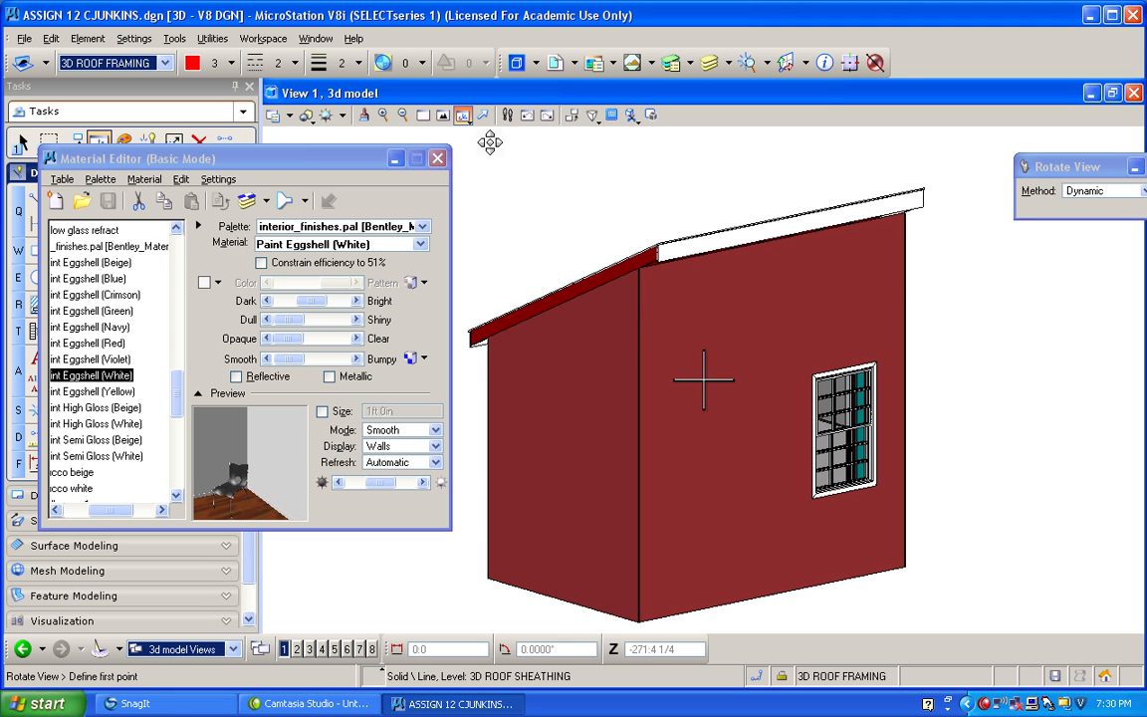
click(247, 201)
click(978, 194)
click(558, 296)
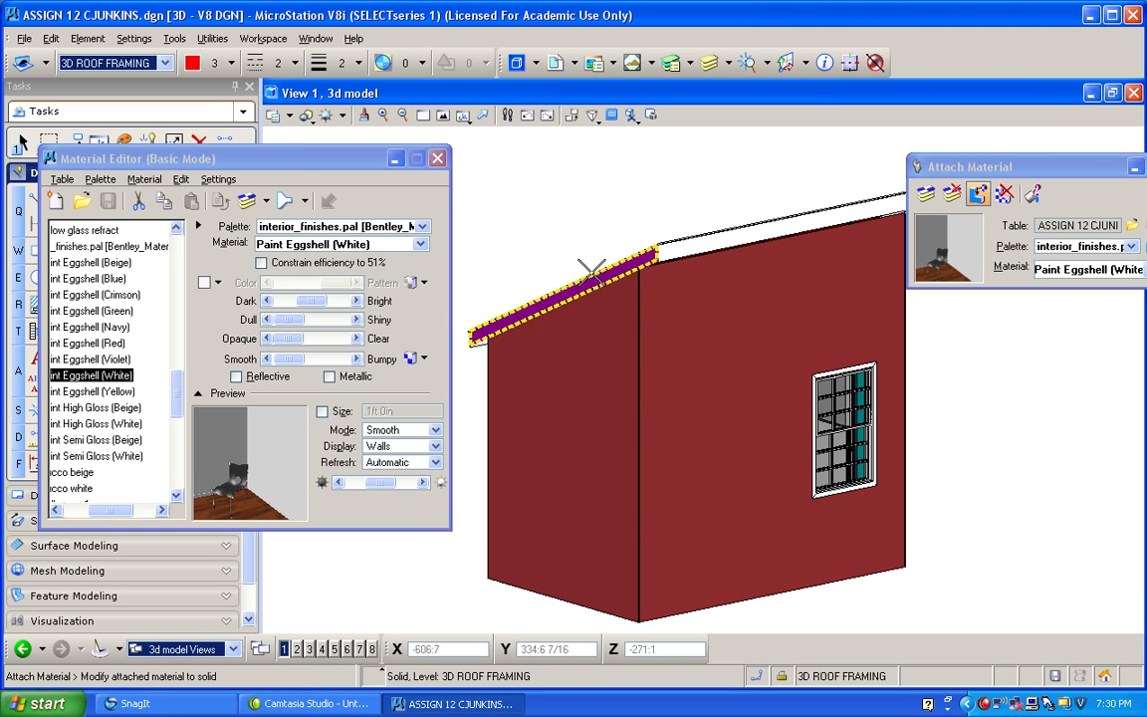
click(555, 184)
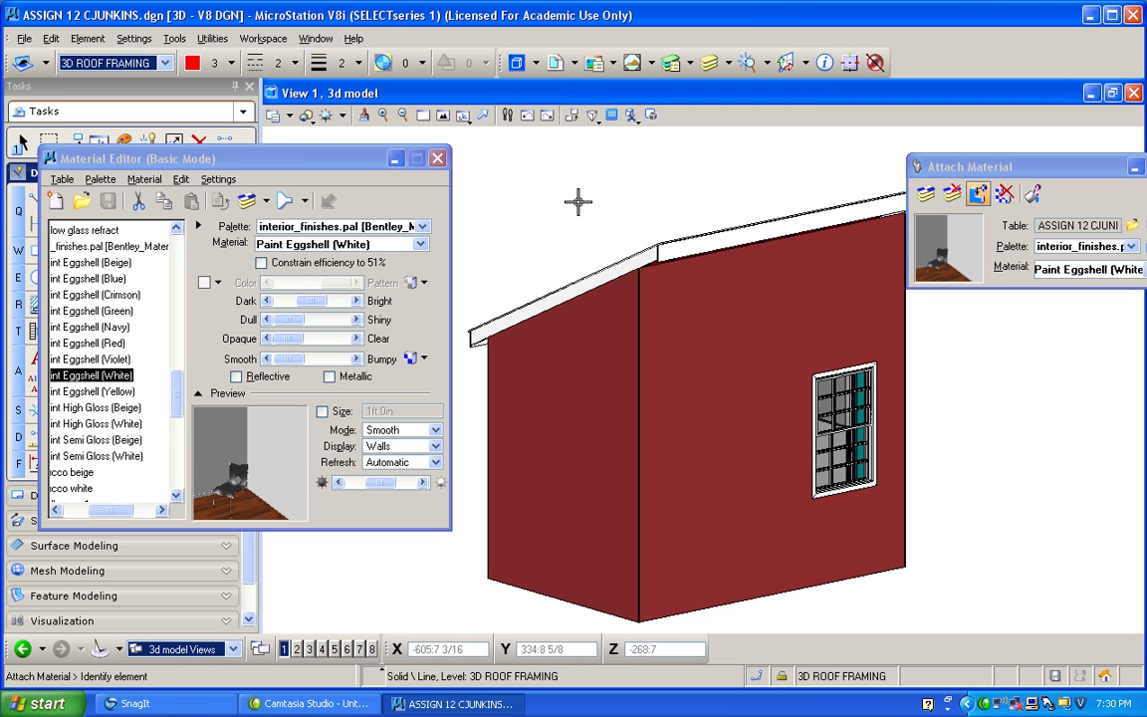
Set the view to isometric and load the blocks&bricks.pal palette from Bentley_Materials.dgnlib.
click(464, 116)
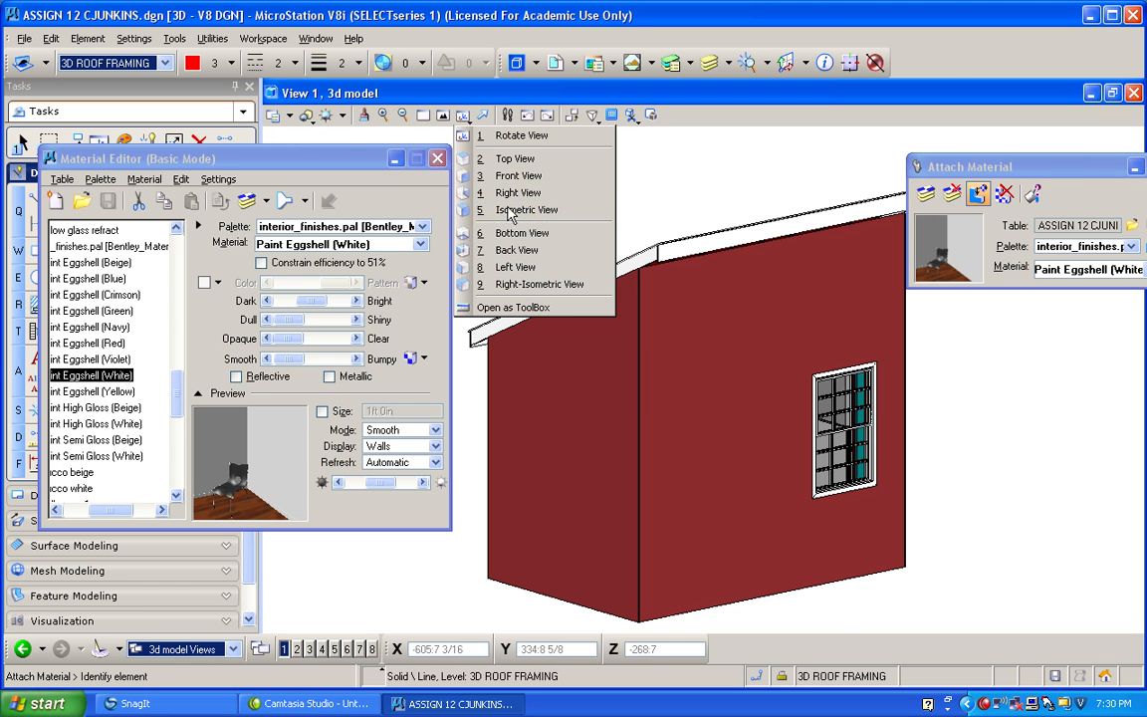
click(510, 215)
scroll(853, 561, up, 3)
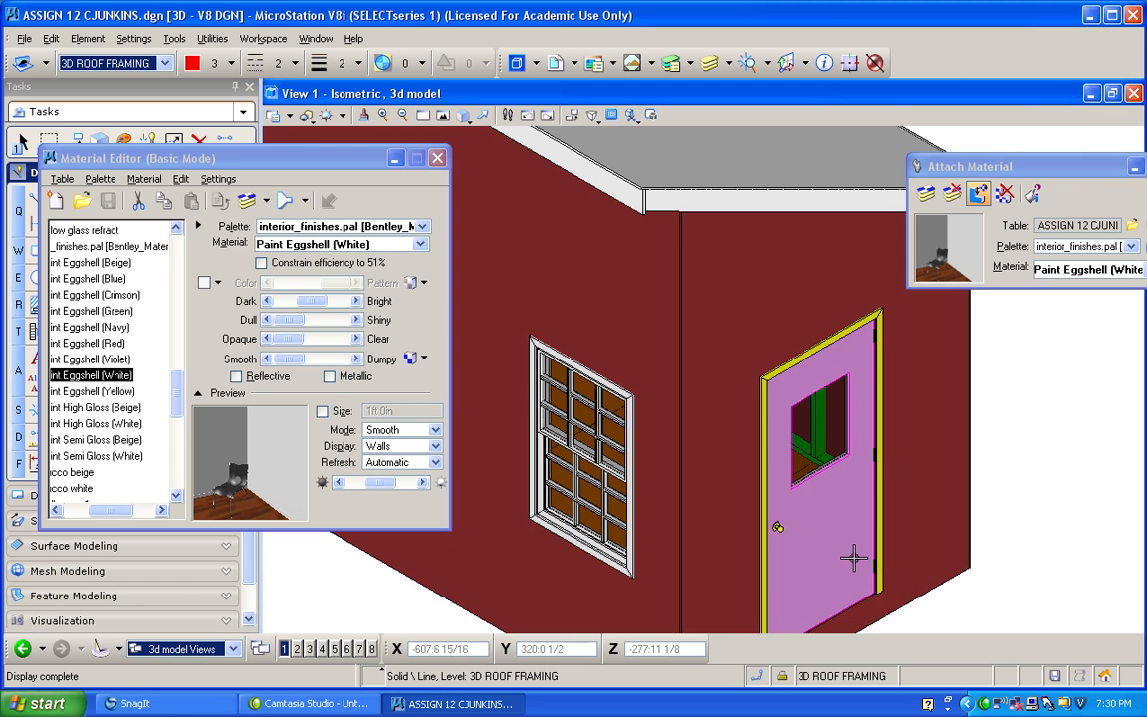
click(118, 408)
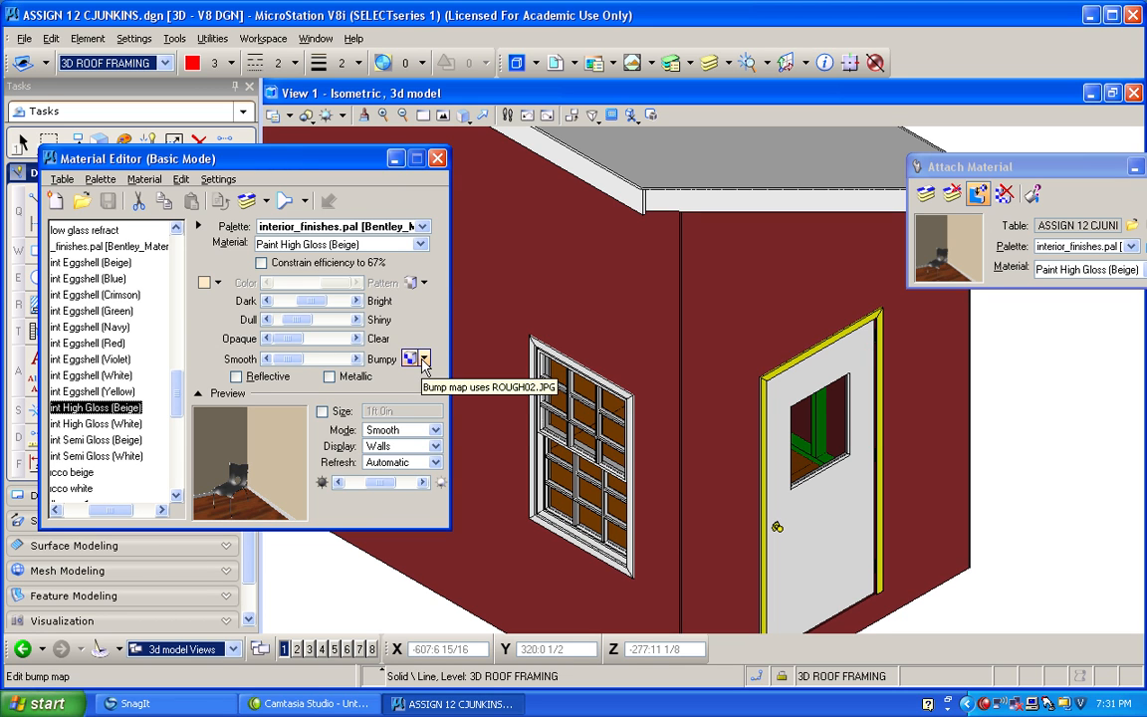
click(100, 180)
click(105, 203)
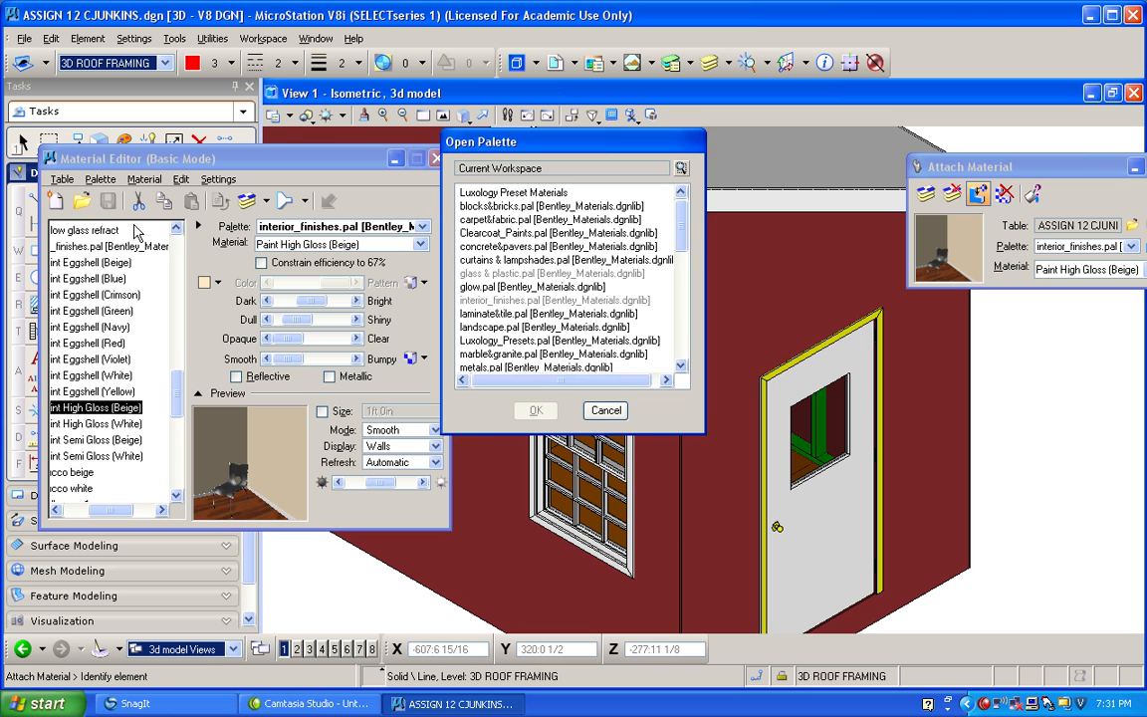
click(501, 206)
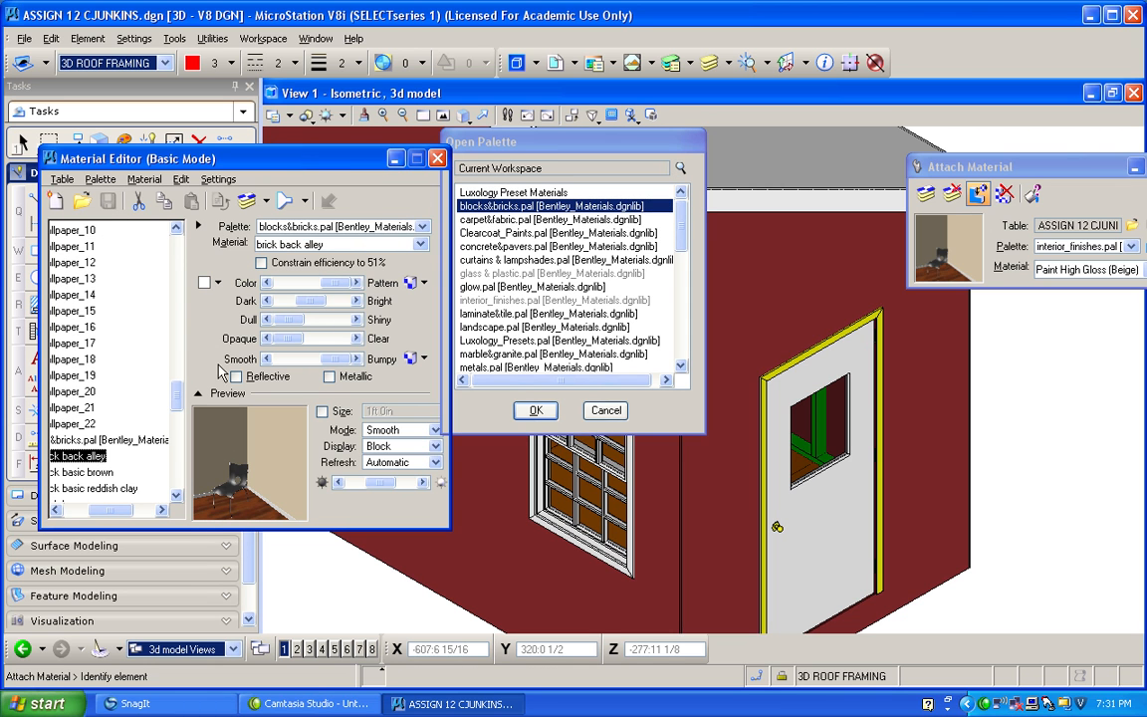
Compare the bricks in blocks&bricks.pal and assign brick tas brown to the exterior wall sheathing.
drag(180, 402, 171, 427)
click(89, 472)
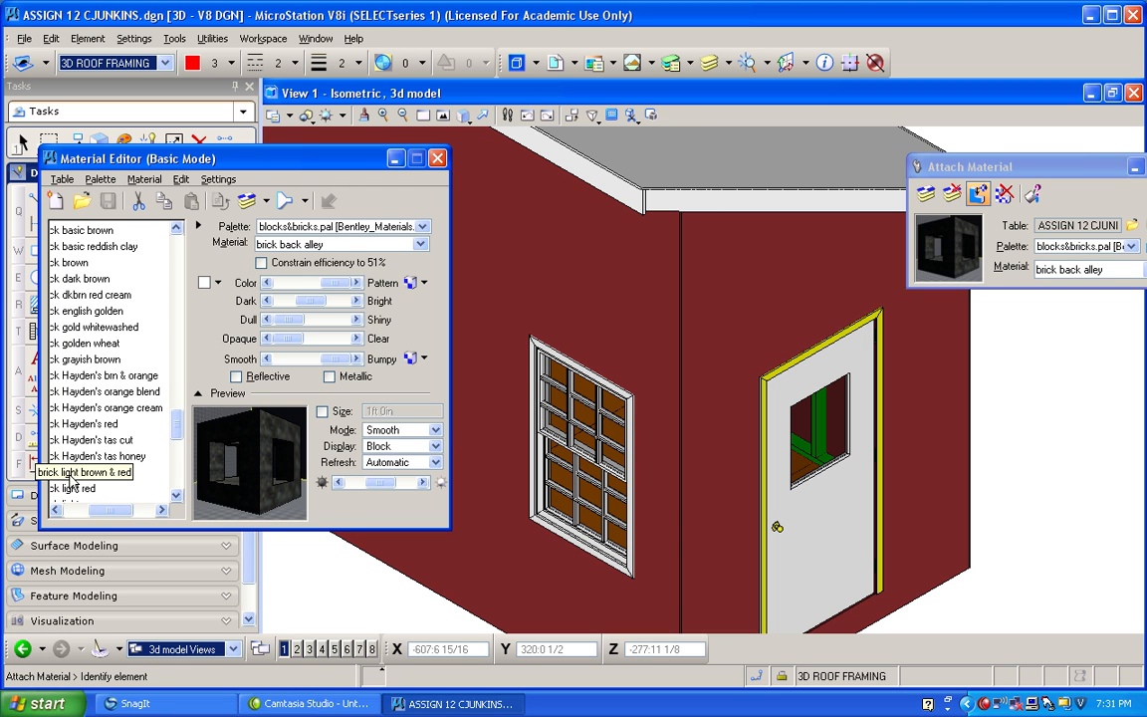
click(100, 457)
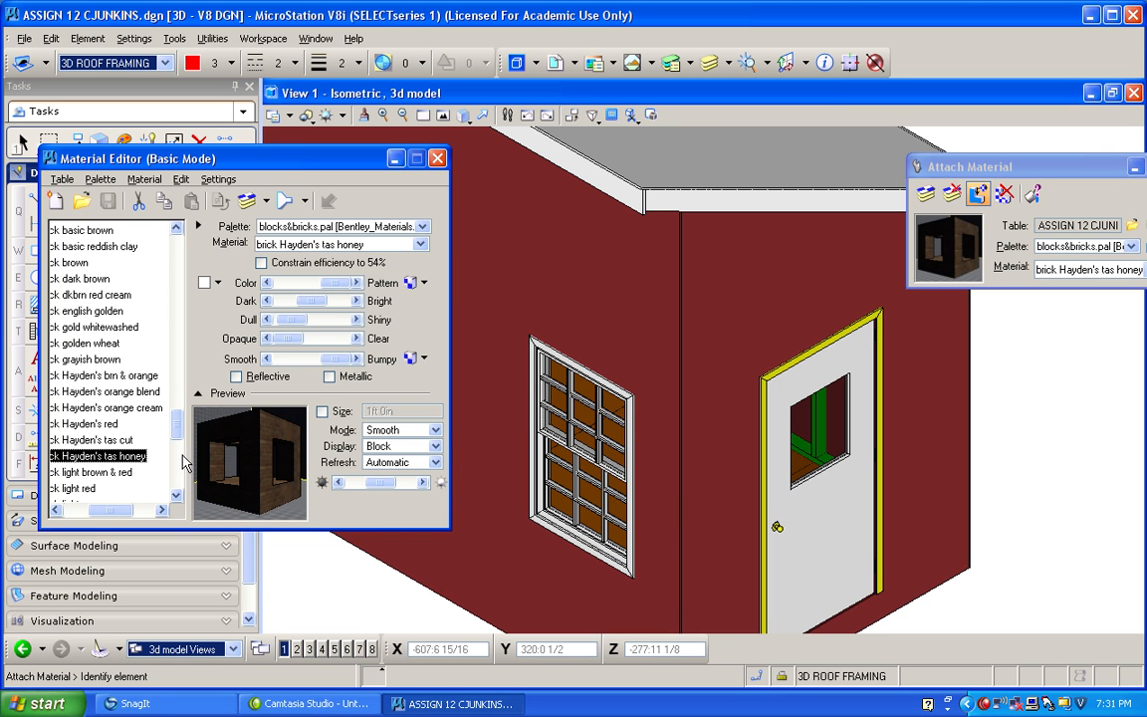
drag(175, 417, 183, 463)
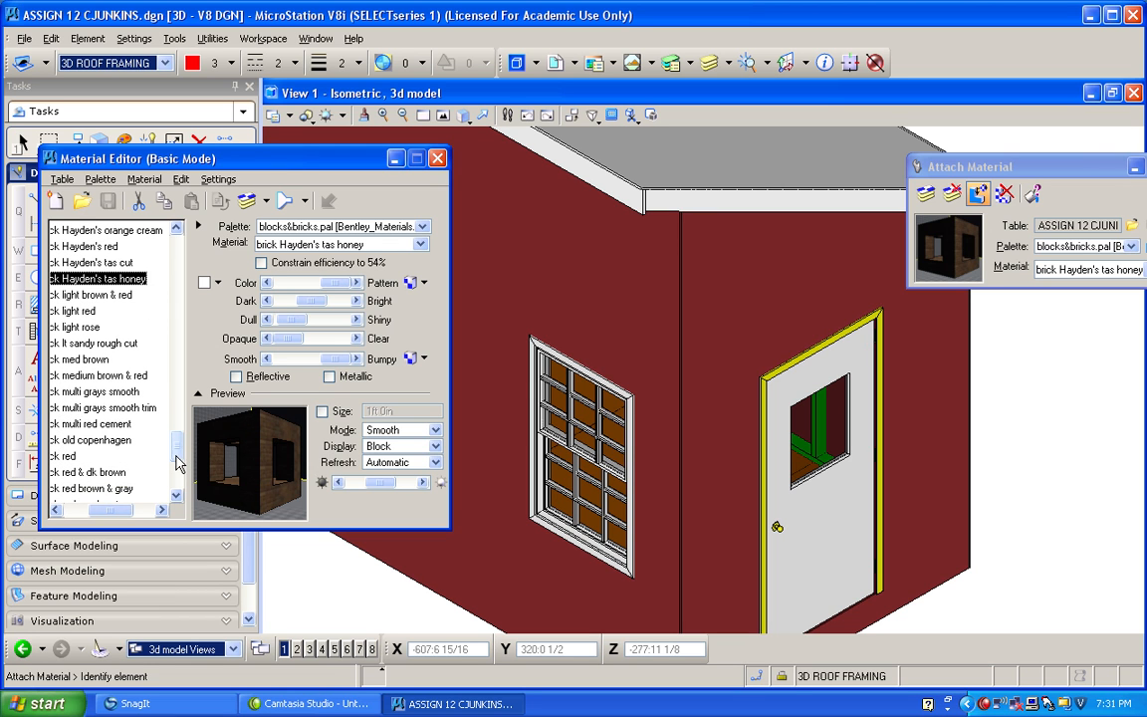
click(100, 424)
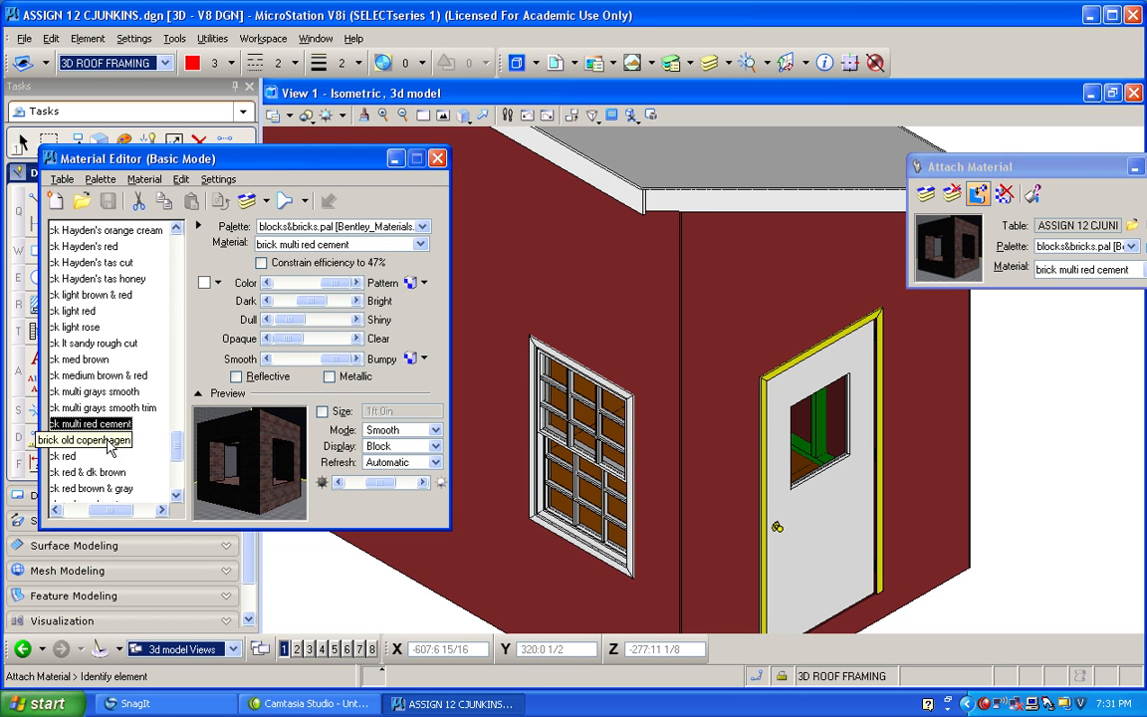
click(100, 440)
scroll(179, 453, down, 3)
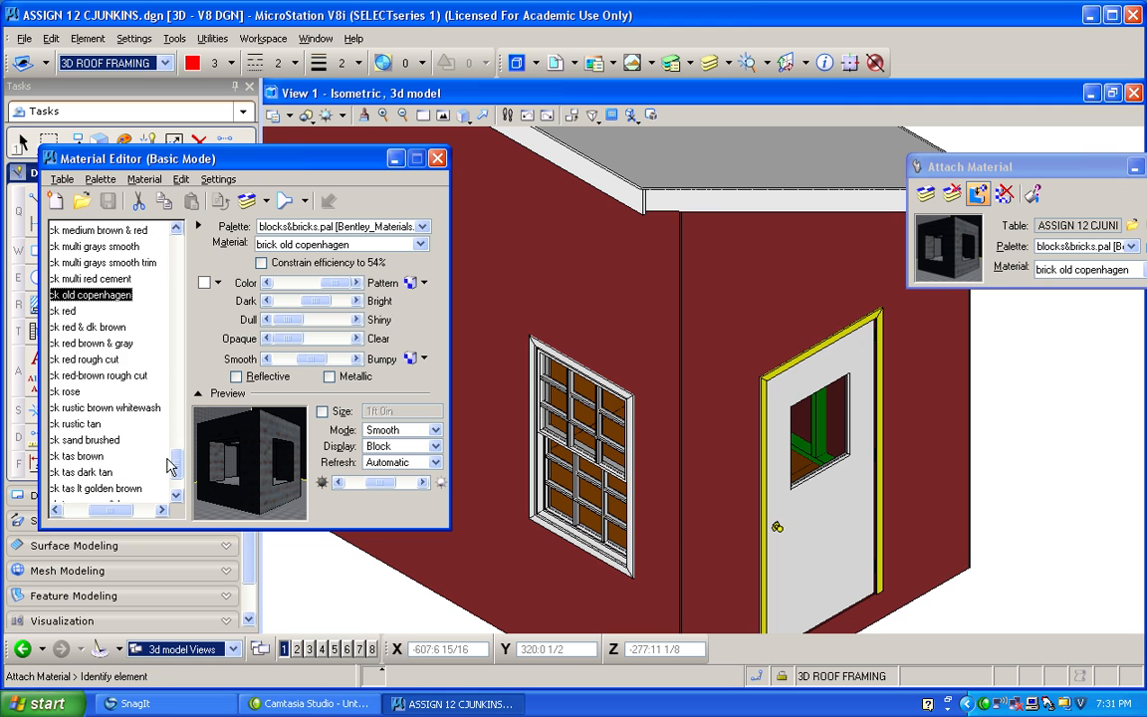
click(82, 423)
click(80, 456)
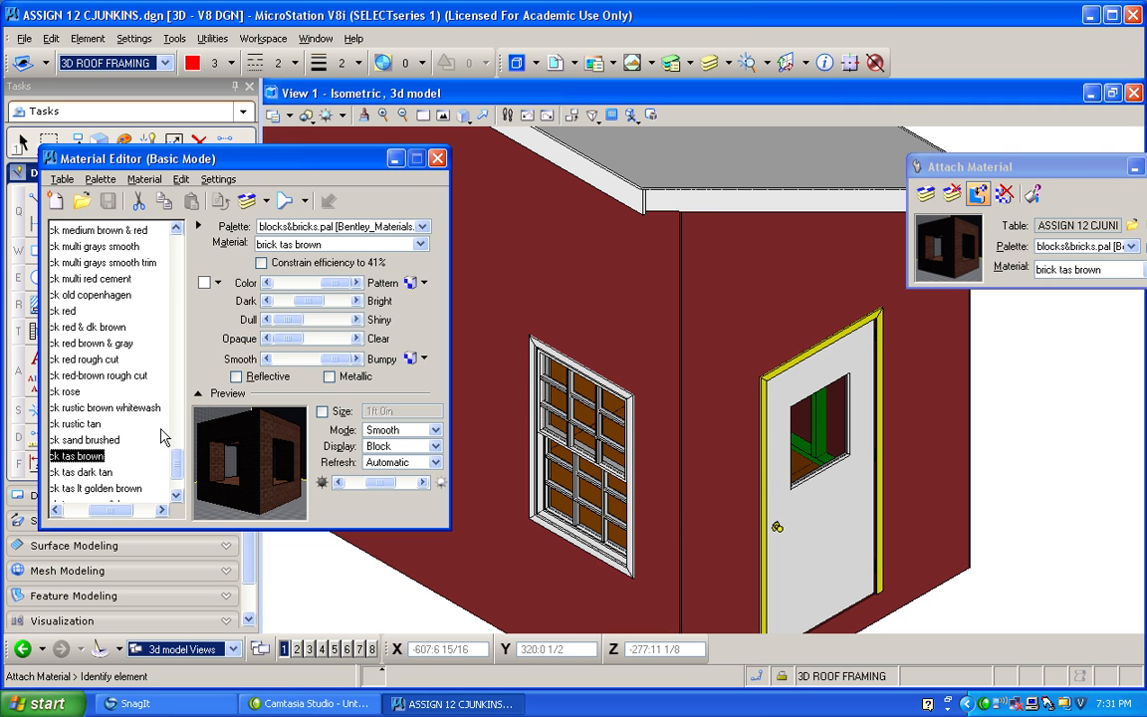
click(90, 472)
click(85, 456)
click(248, 202)
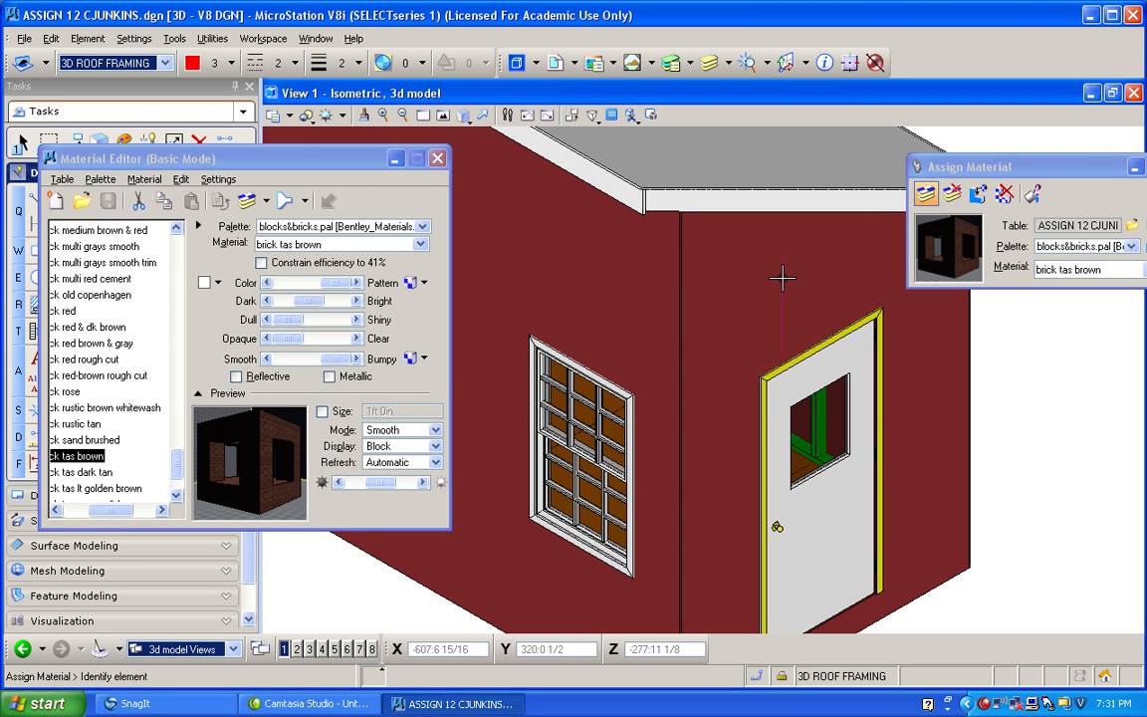
click(819, 295)
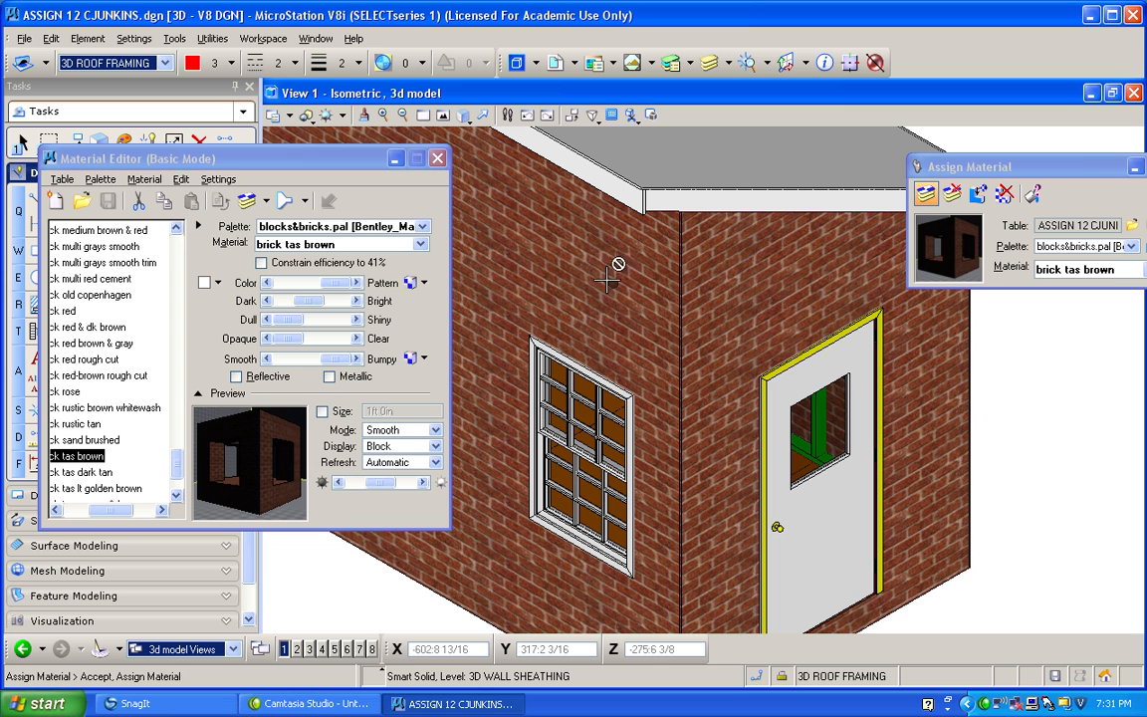
Make the render command available for the view and run a Luxology render of the isometric view with the Draft setup.
right_click(652, 116)
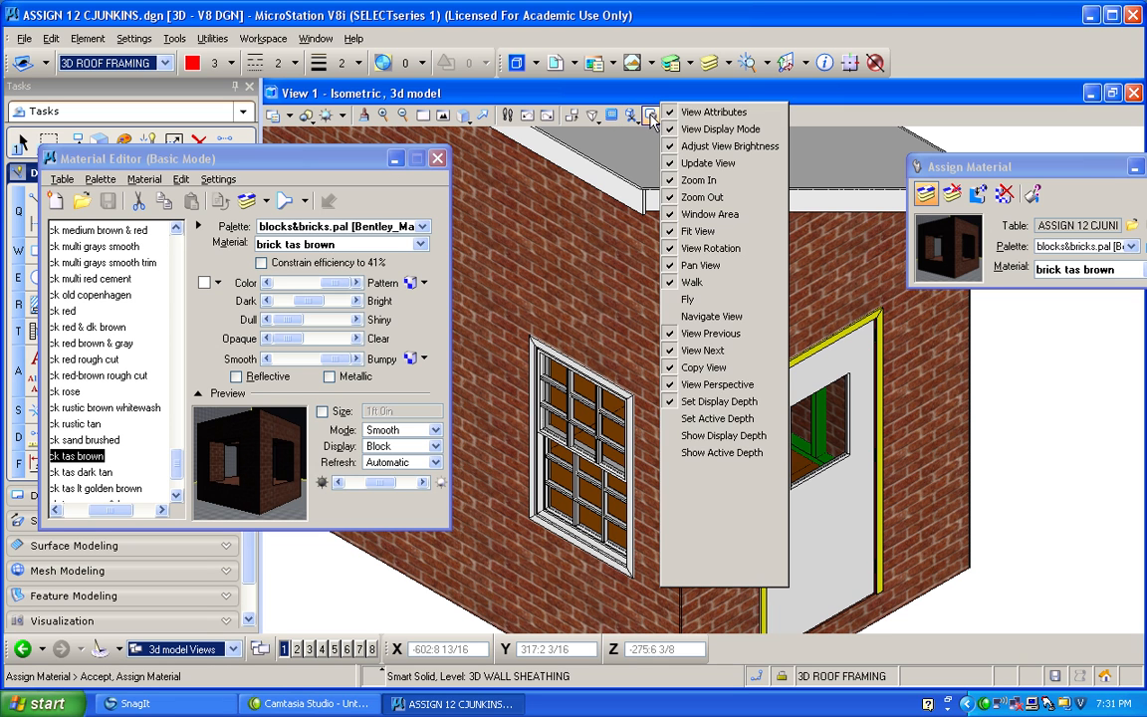
click(643, 454)
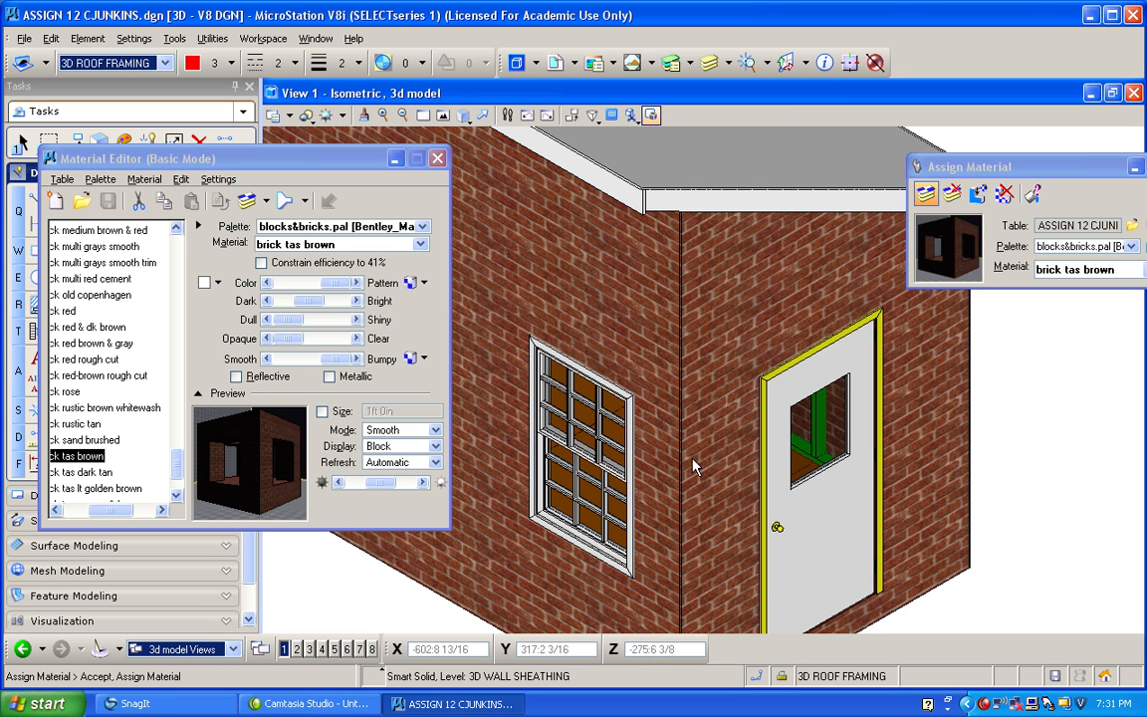
click(593, 117)
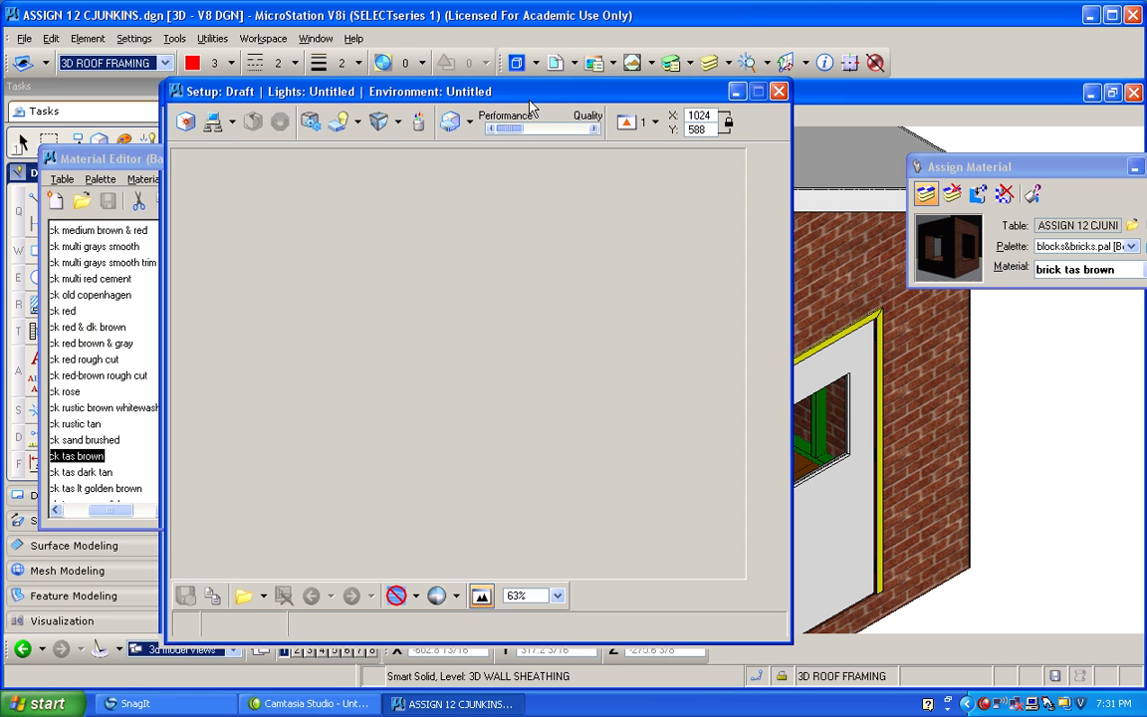
click(193, 114)
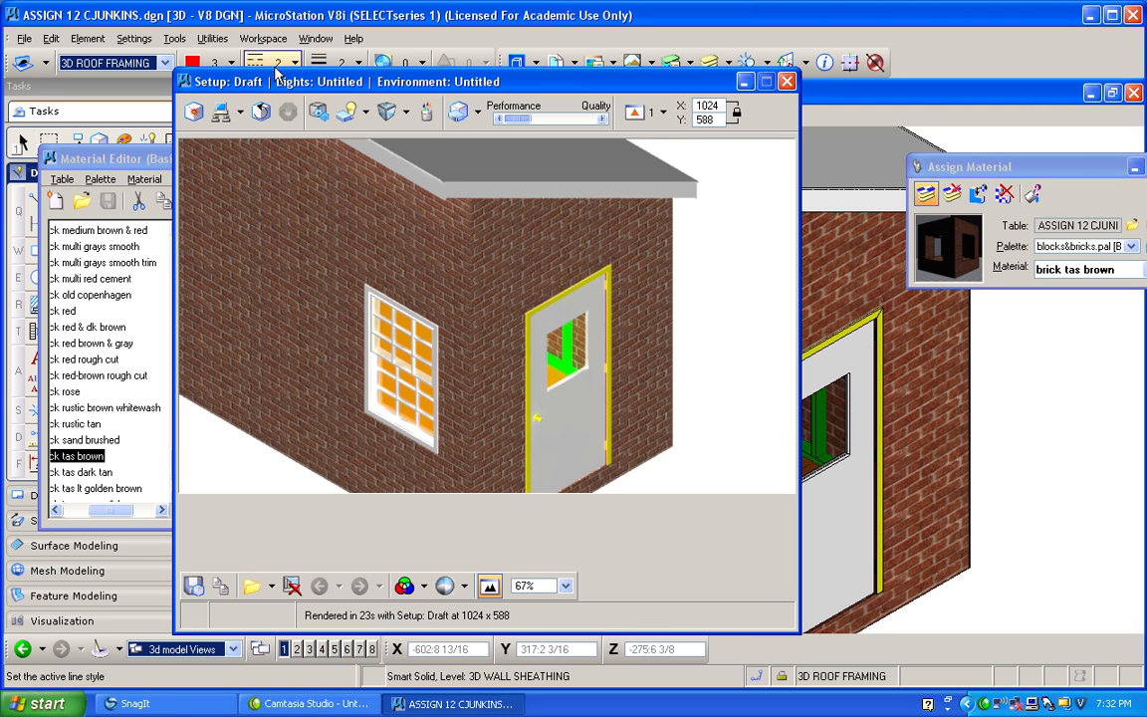
click(787, 81)
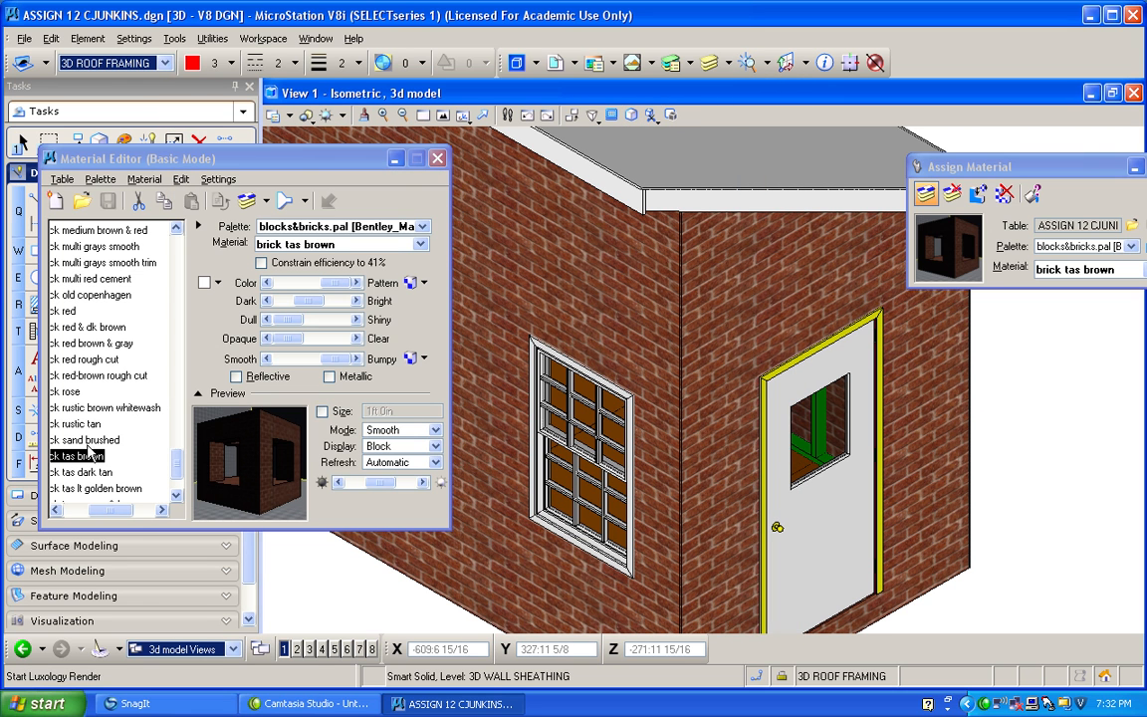
Reassign Paint Eggshell (Red) from interior_finishes.pal to the brick wall sheathing and refresh the view.
drag(176, 460, 183, 253)
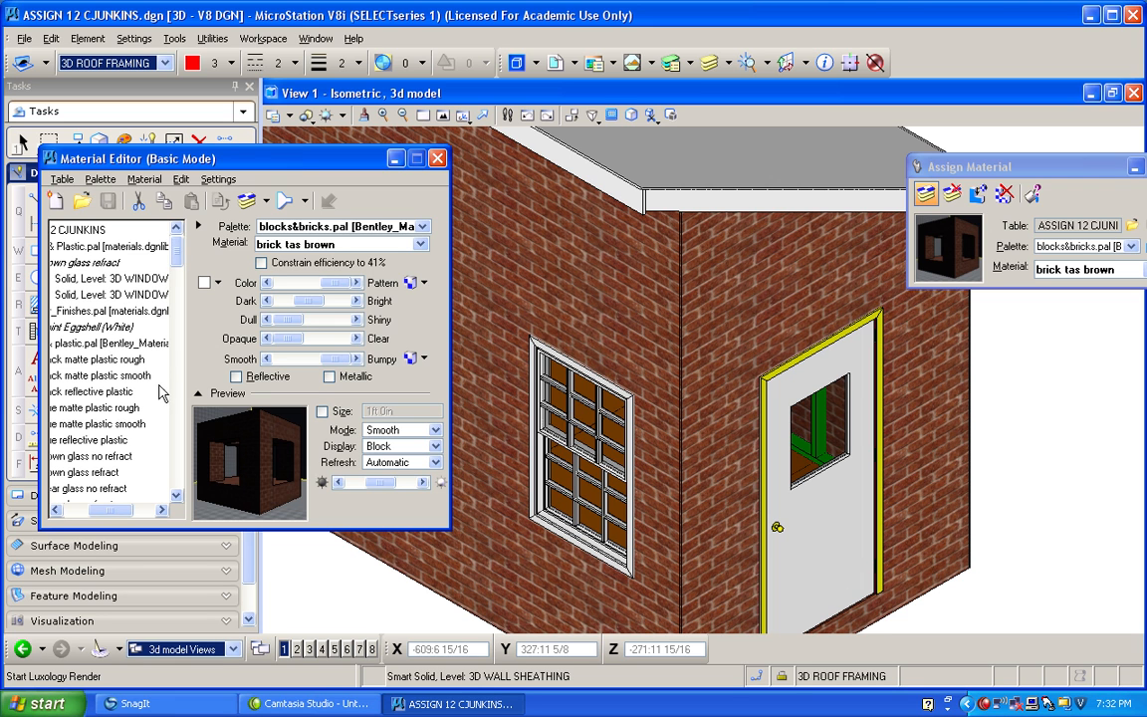
click(79, 509)
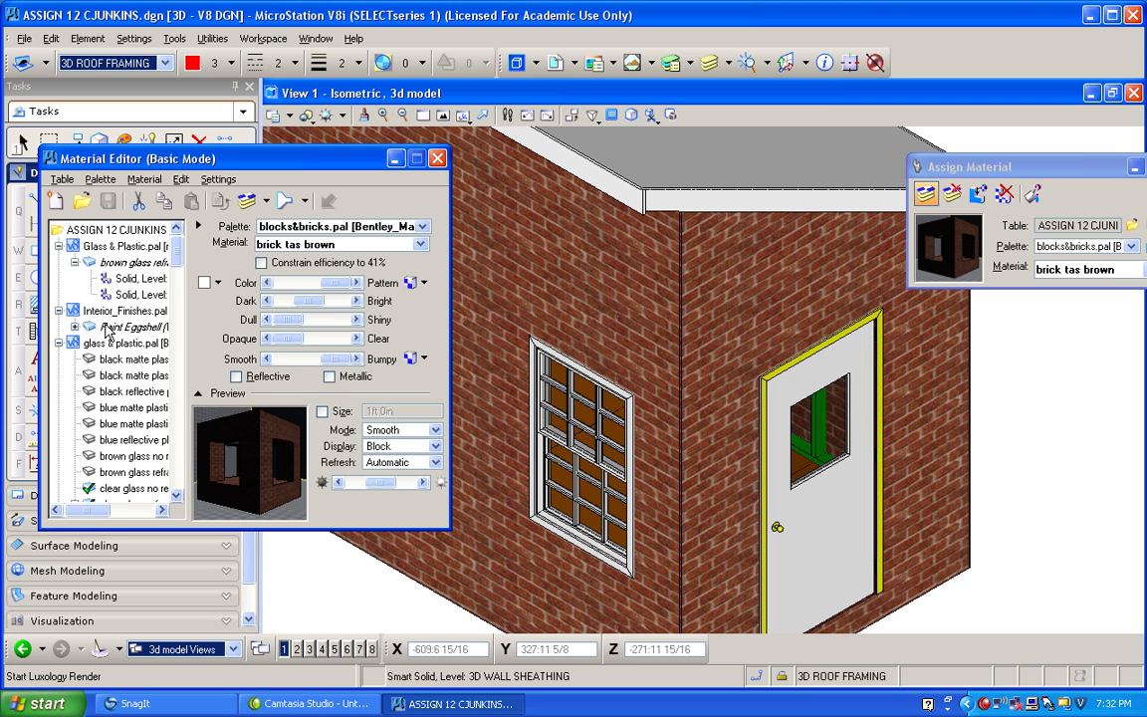
drag(176, 247, 182, 326)
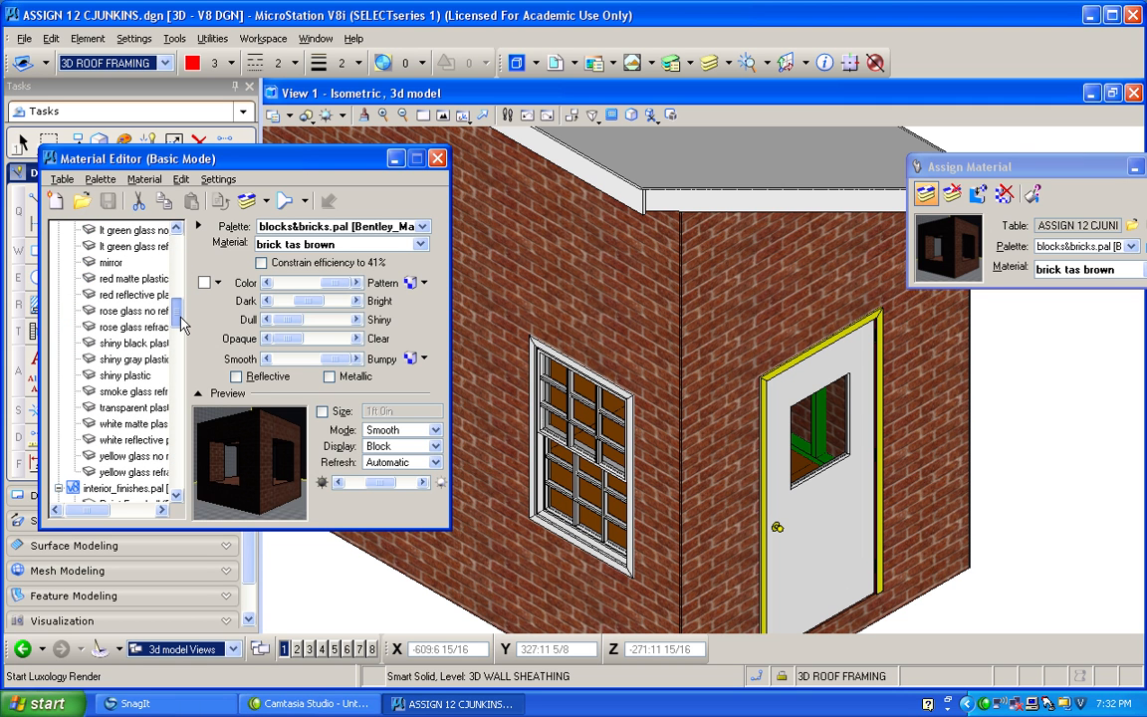
drag(182, 326, 181, 344)
drag(107, 517, 113, 518)
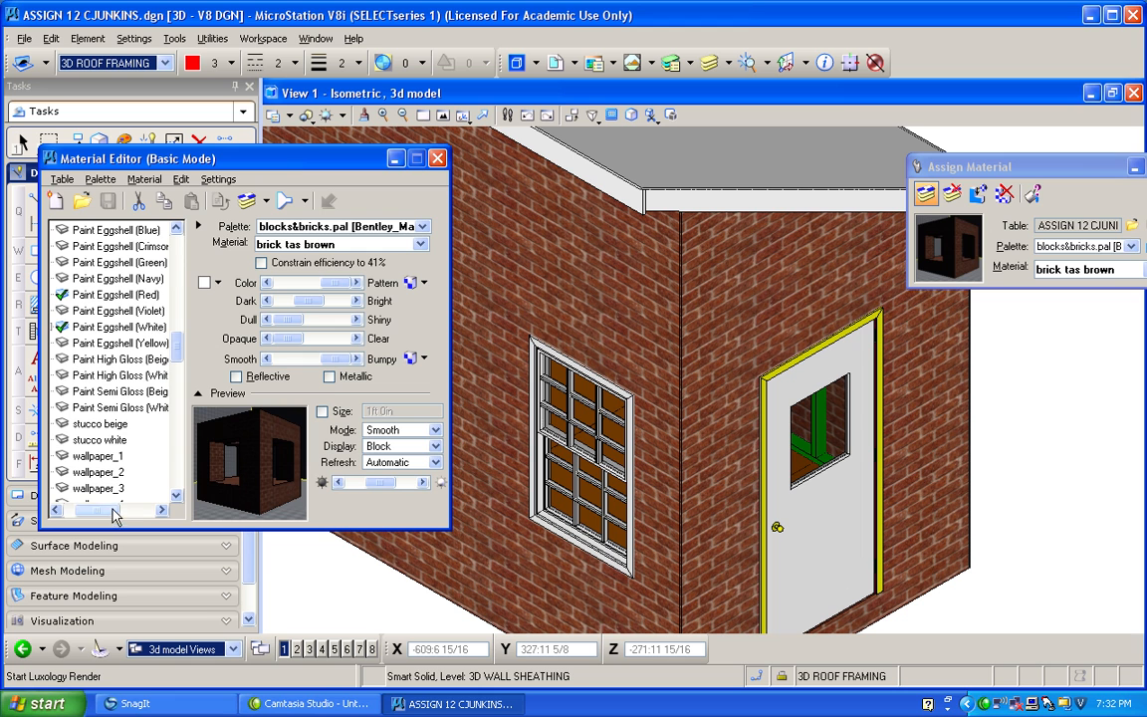
click(115, 295)
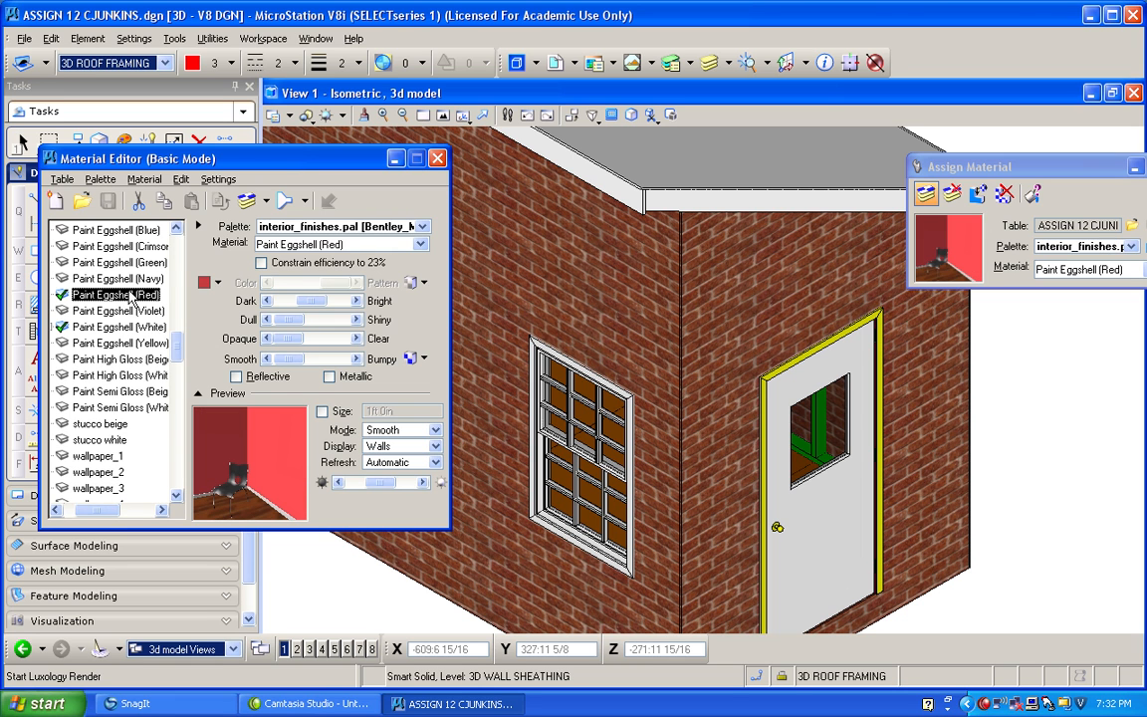
click(248, 202)
click(498, 213)
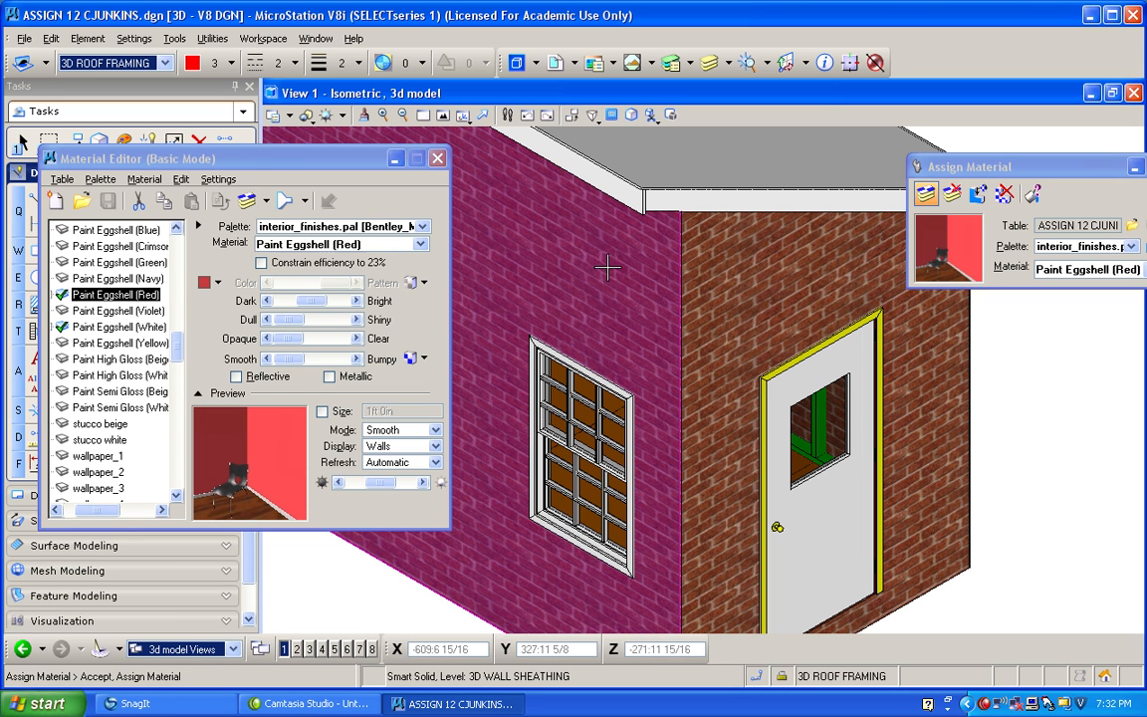
click(518, 219)
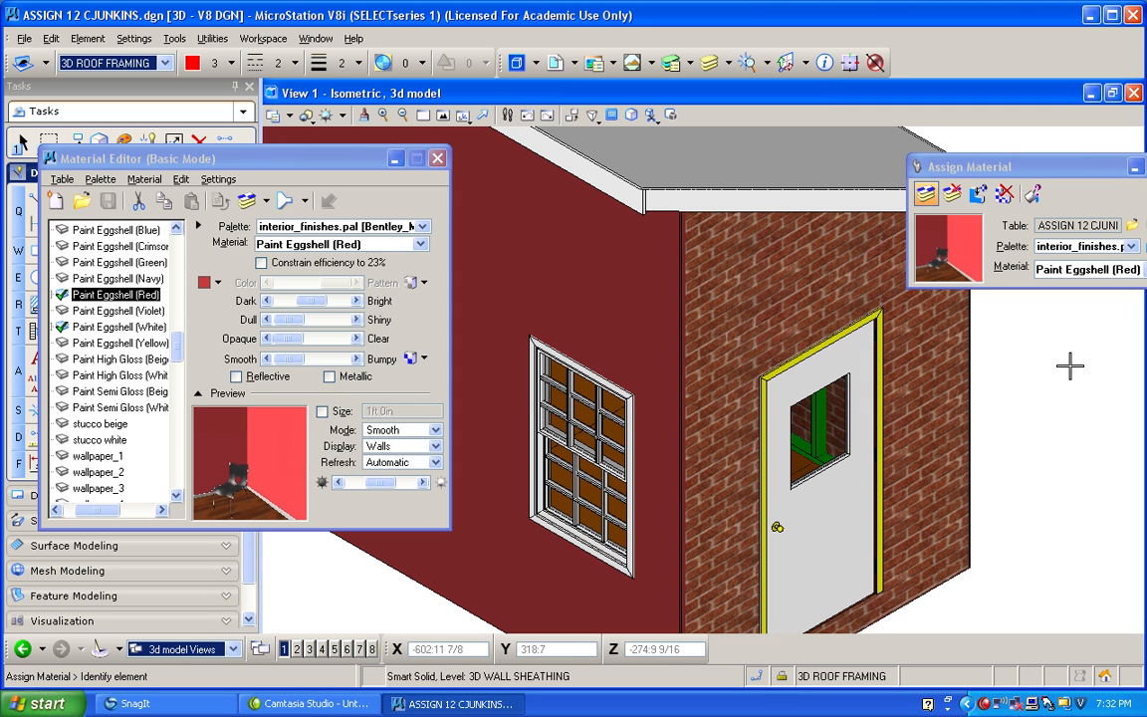
click(366, 118)
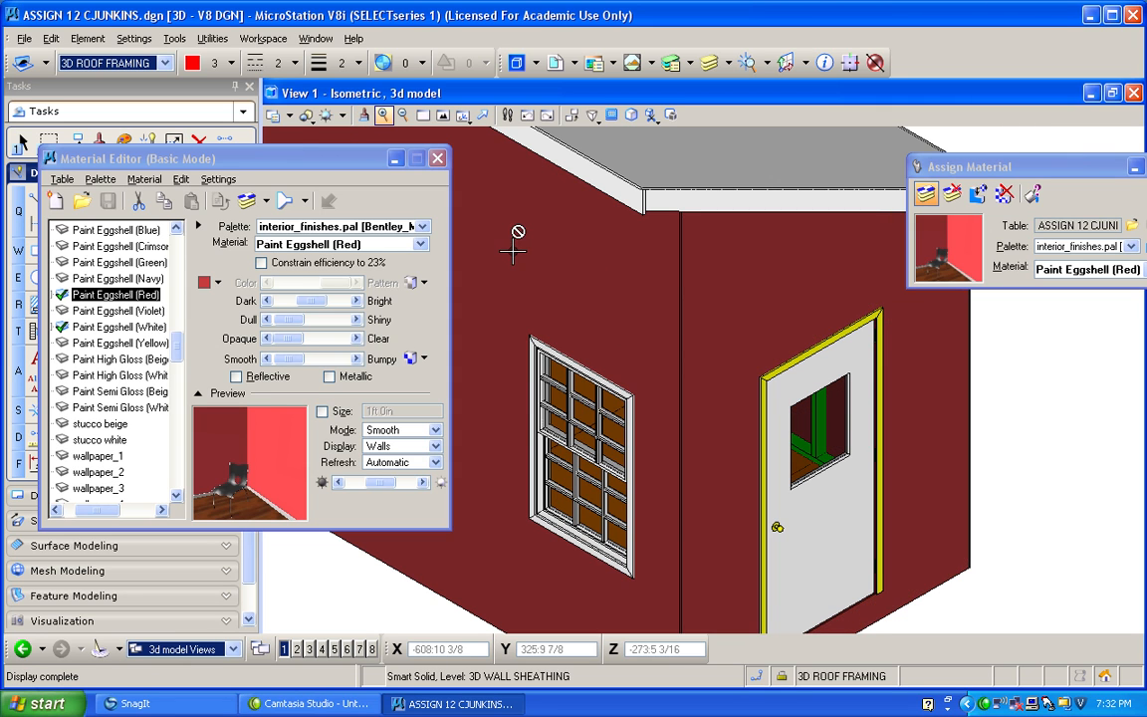
Close the Material Editor and turn off the display of the 3D WALL SHEATHING level.
click(438, 161)
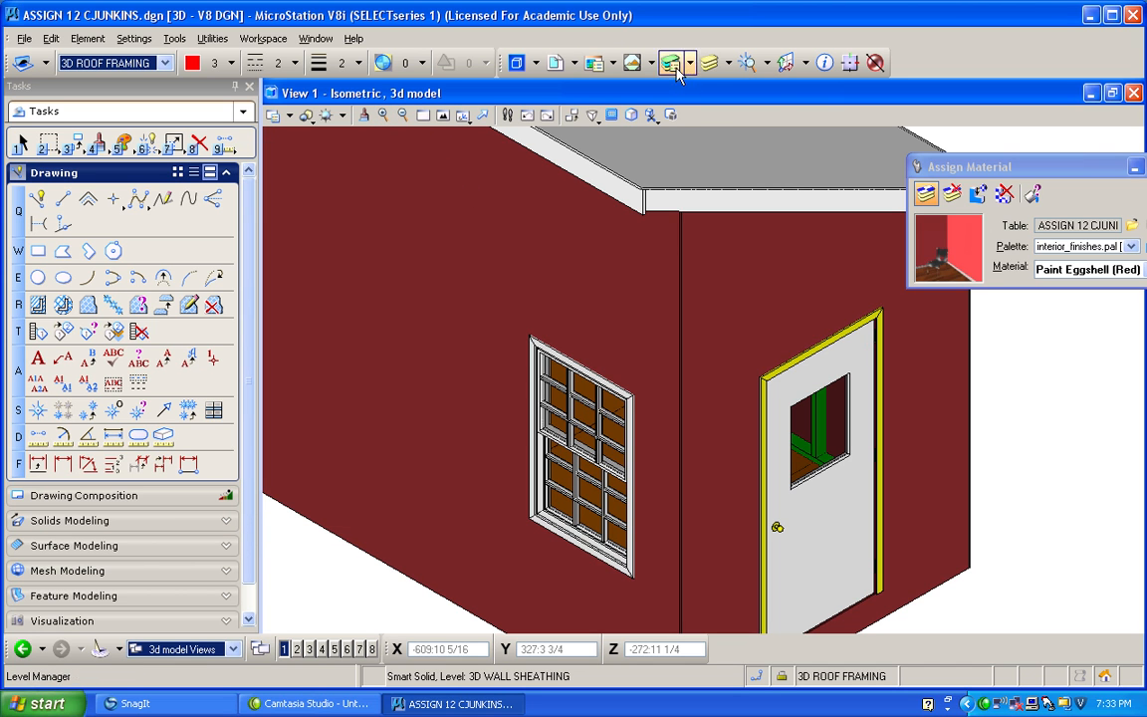
click(726, 65)
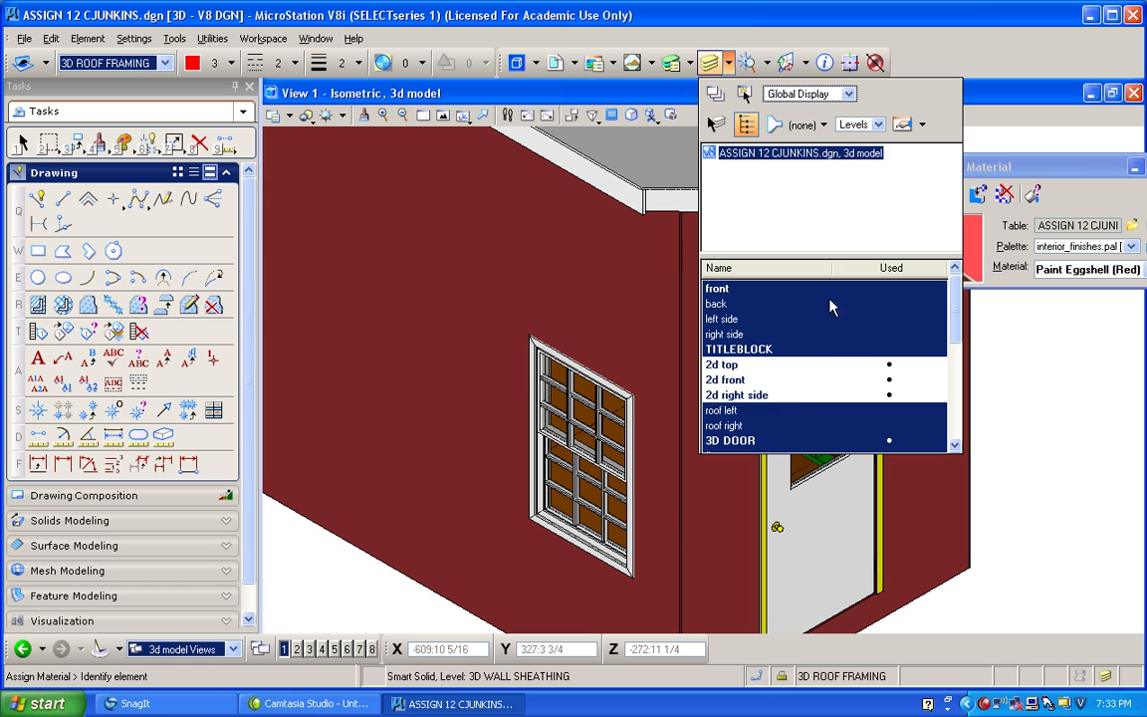
click(727, 63)
drag(953, 291, 960, 364)
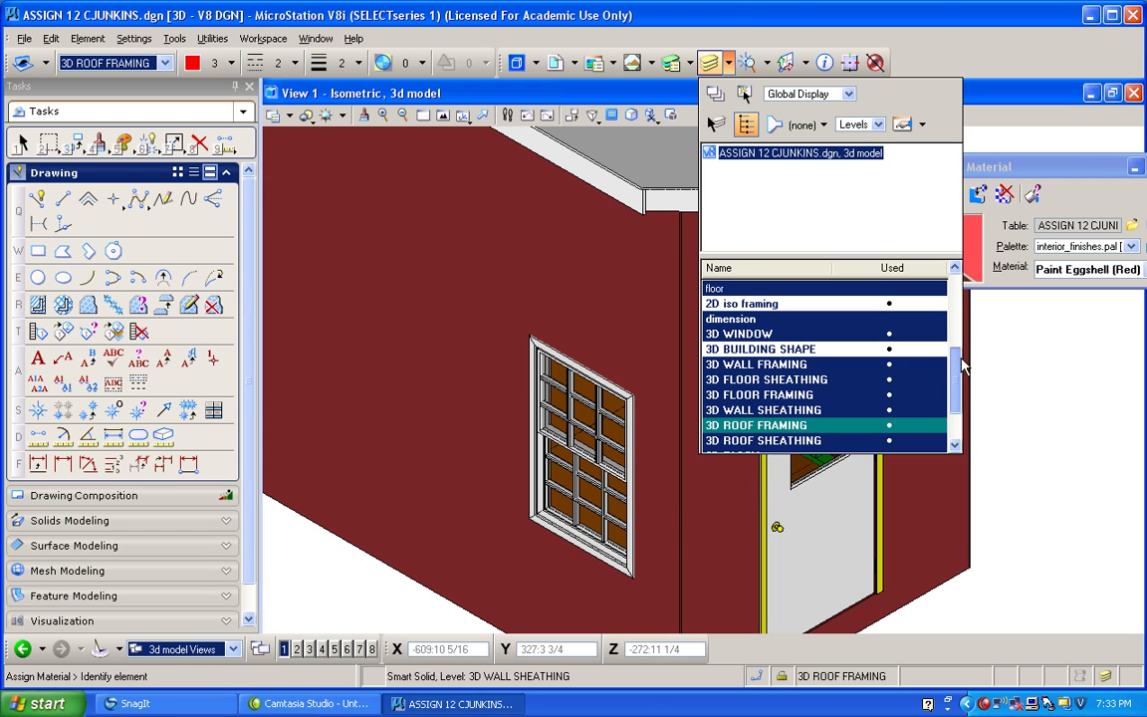
click(763, 410)
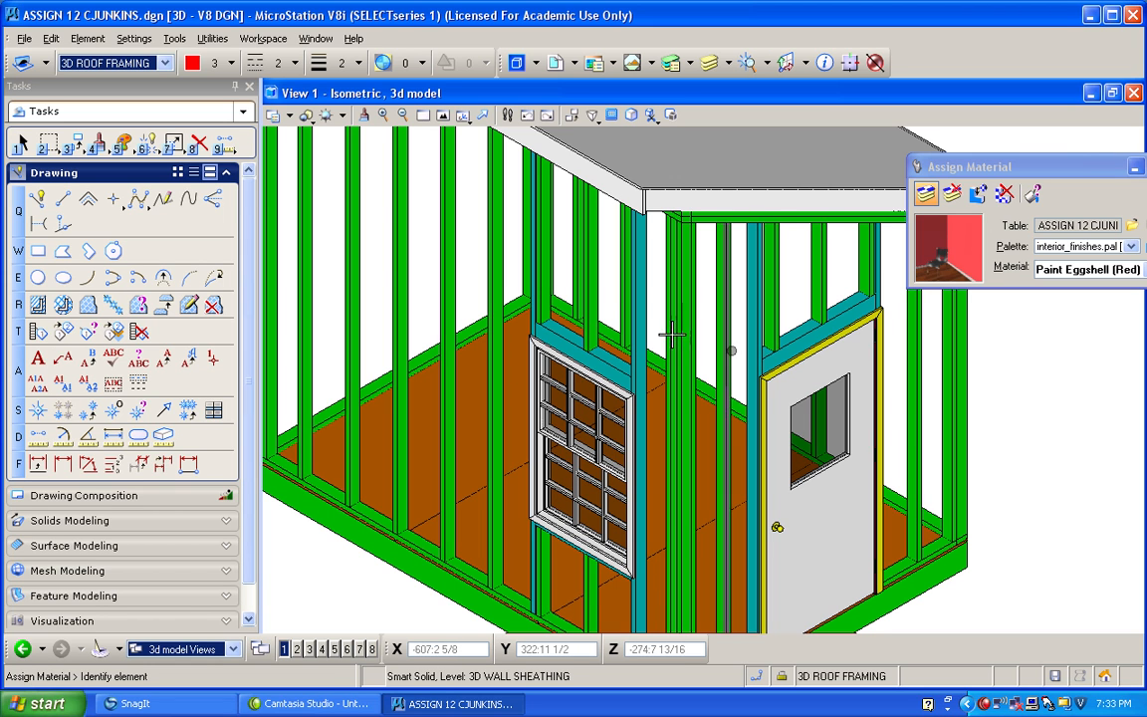
Open the Material Editor and collapse all the loaded palettes in the material table.
click(126, 42)
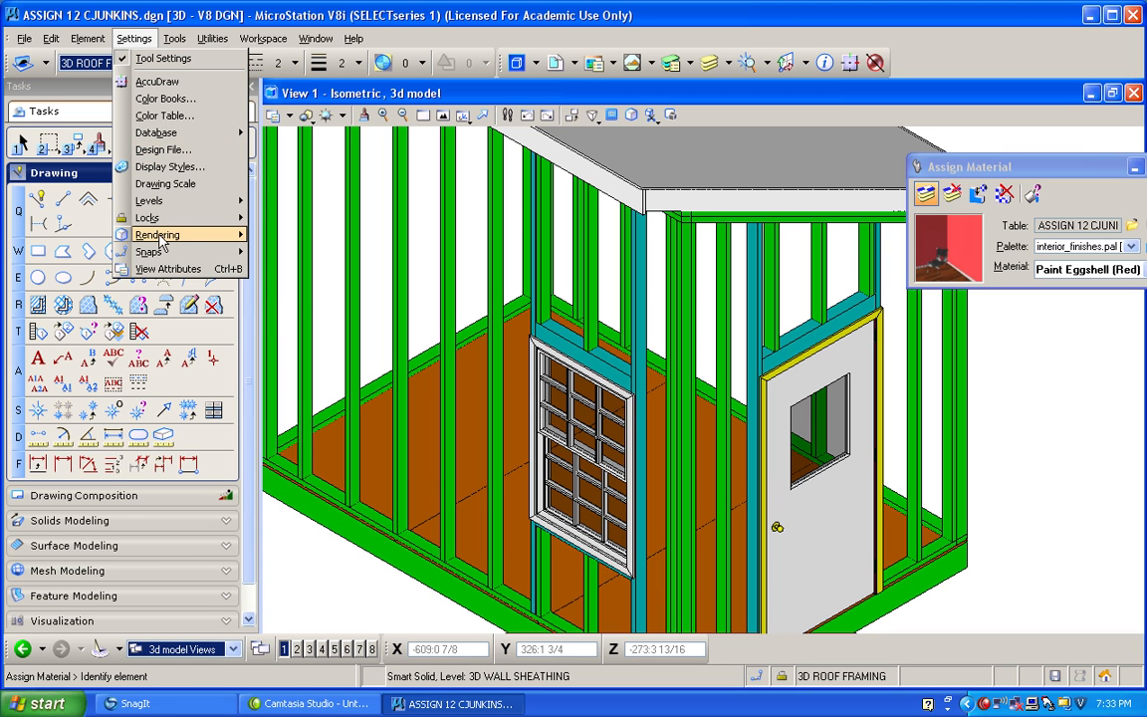
mouse_move(249, 237)
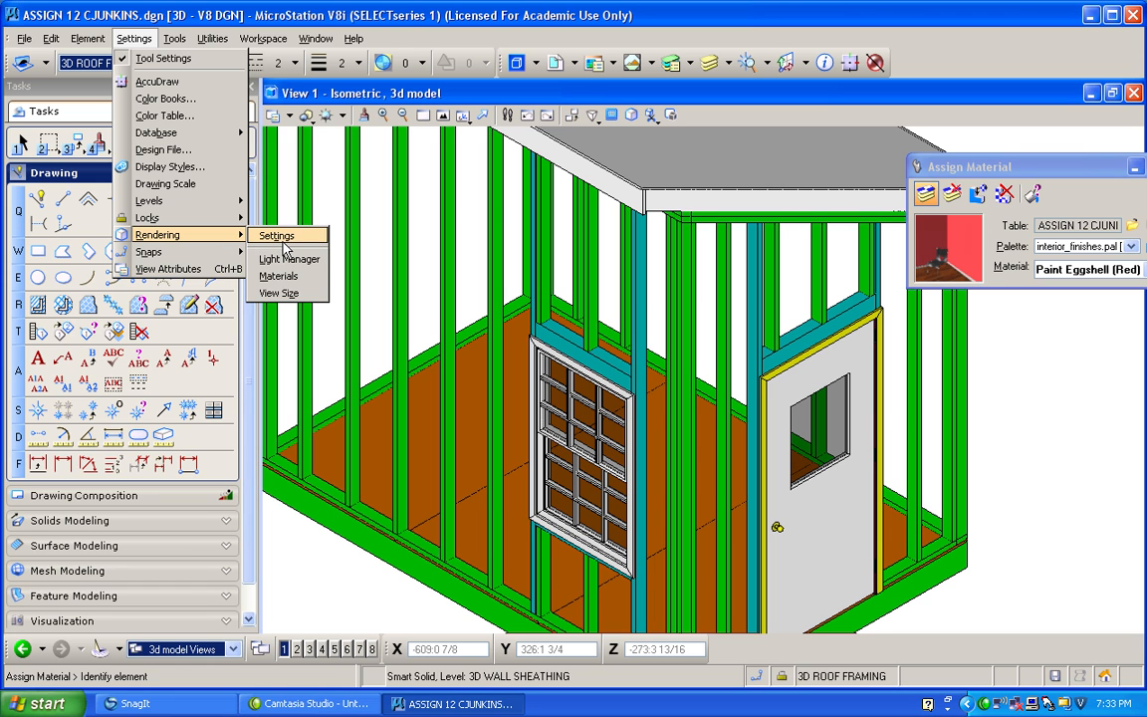
click(286, 277)
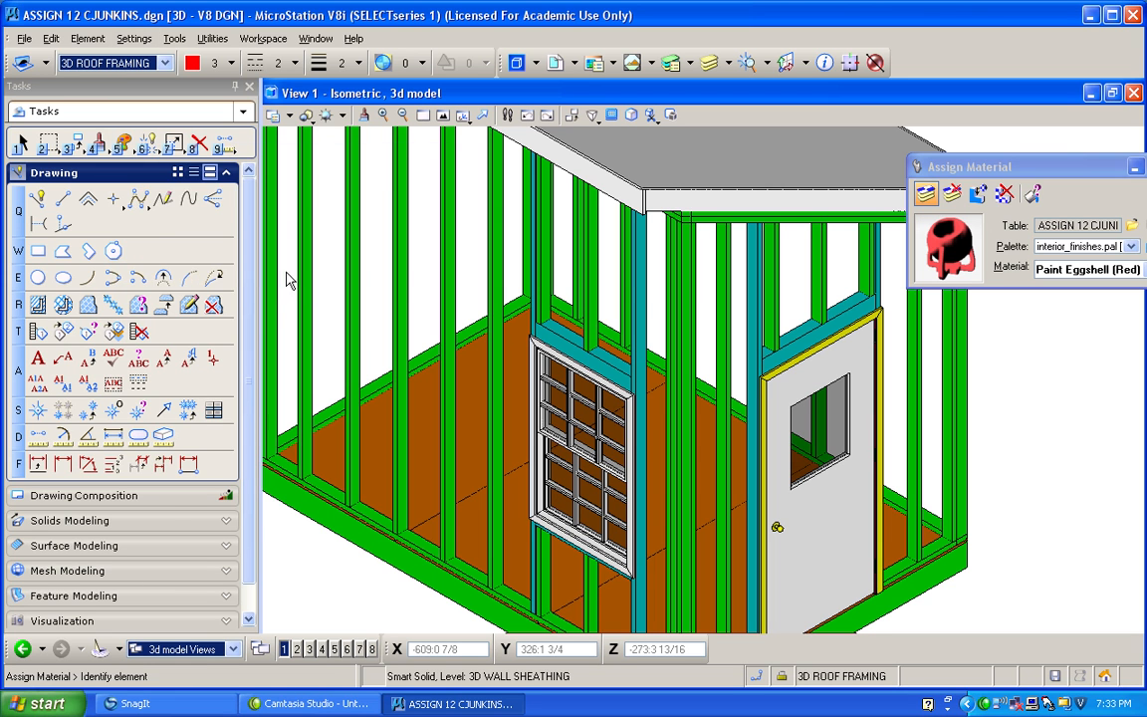
click(59, 359)
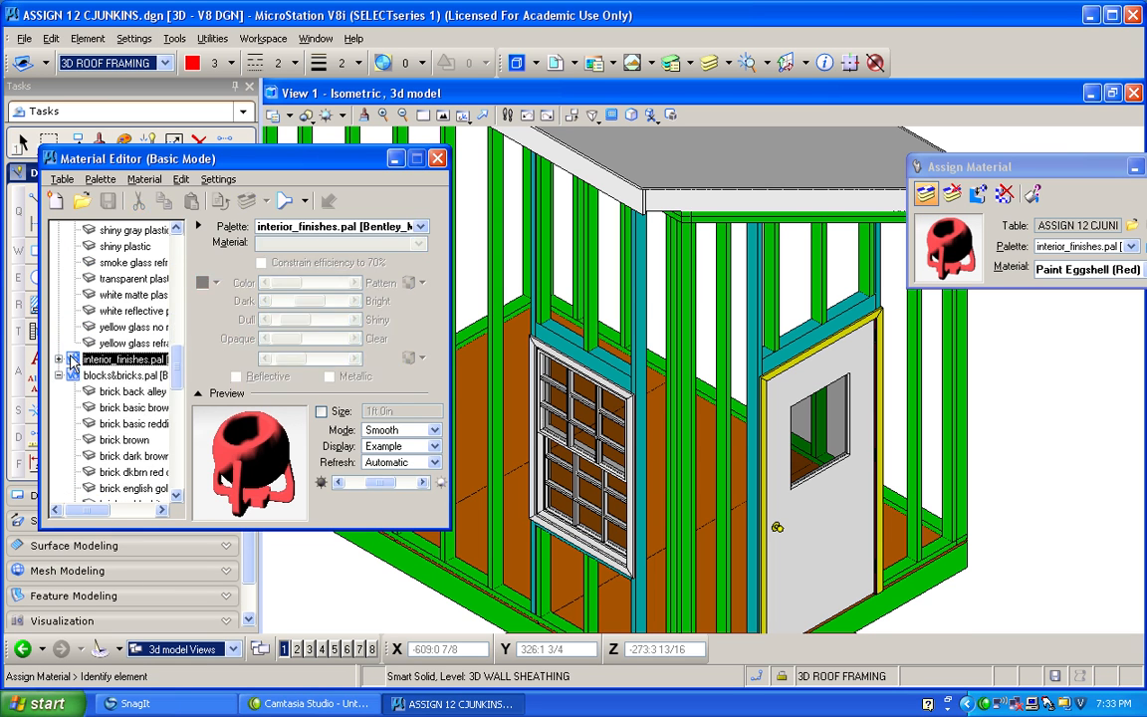
click(59, 375)
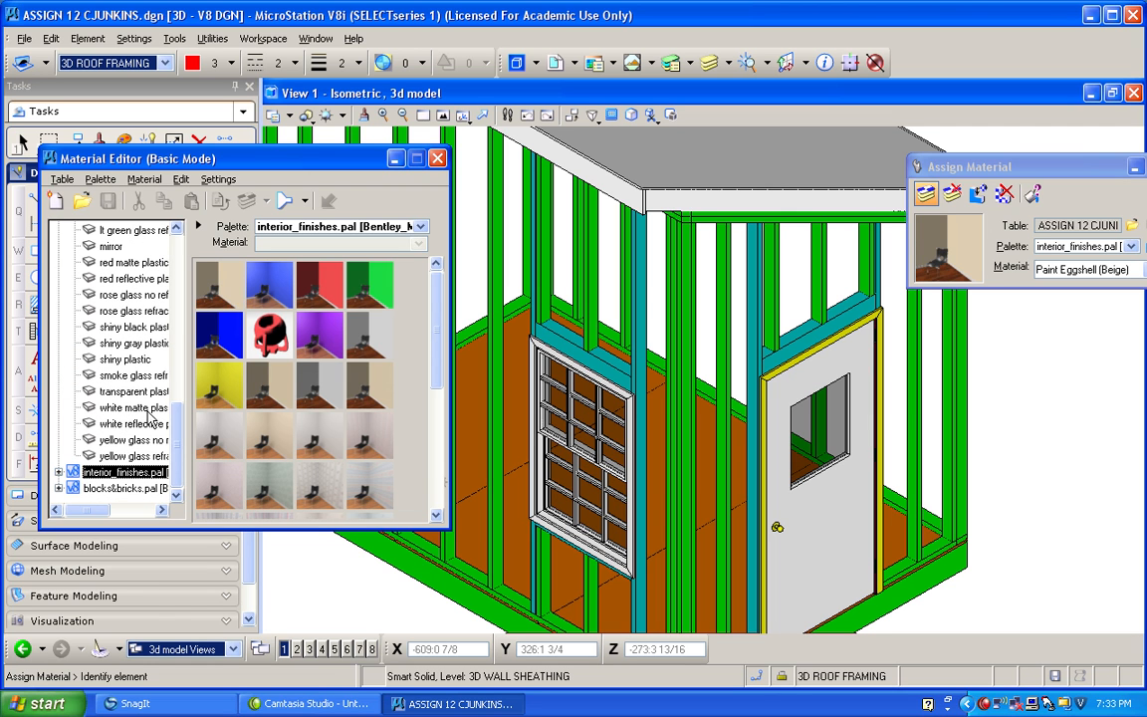
drag(178, 461, 179, 261)
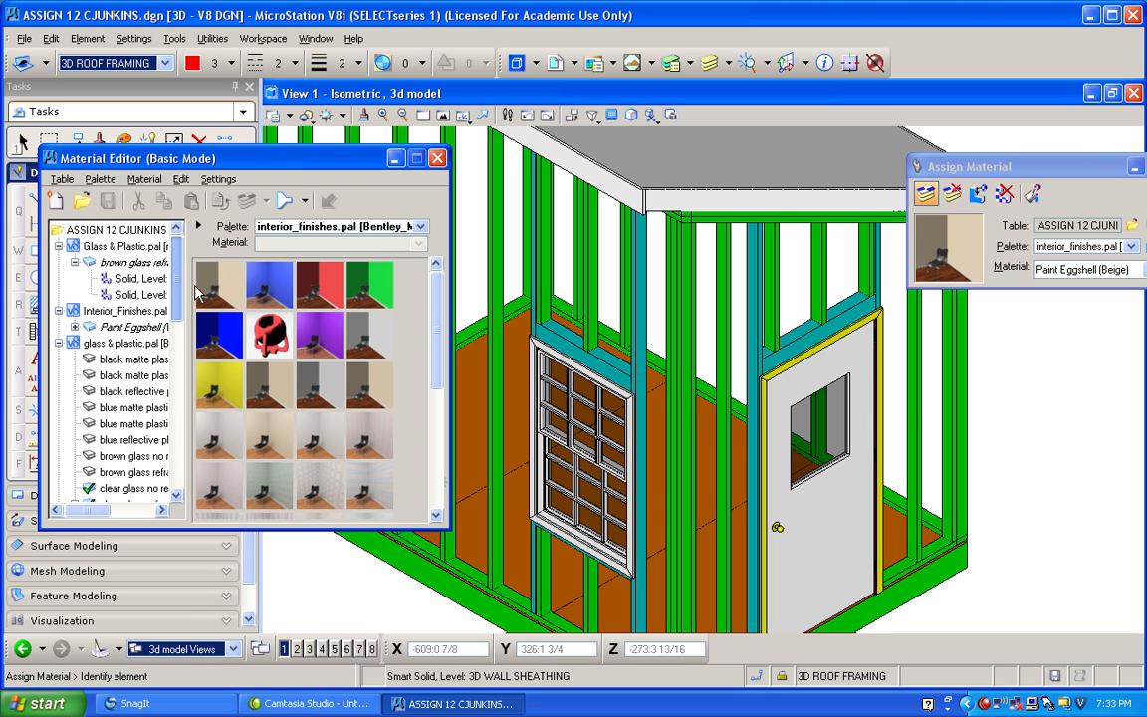
click(59, 343)
click(58, 311)
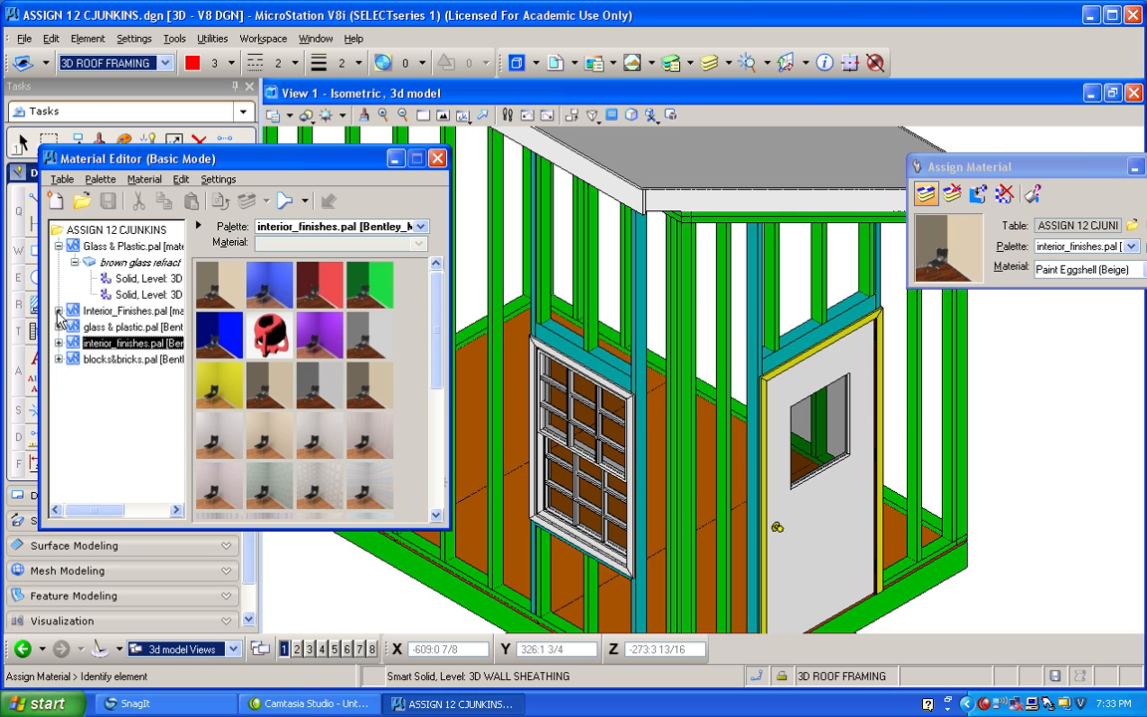
click(59, 246)
Load the wood.pal palette from the Bentley_Materials library into the Material Editor.
click(100, 180)
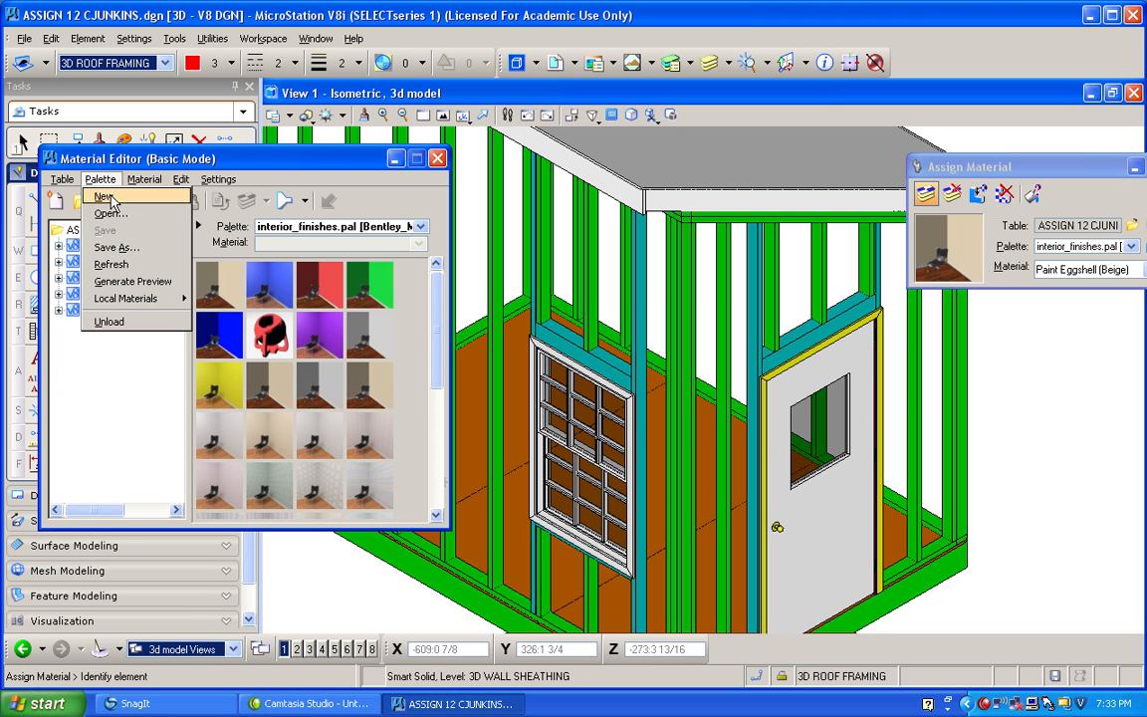
click(110, 208)
drag(681, 218, 684, 286)
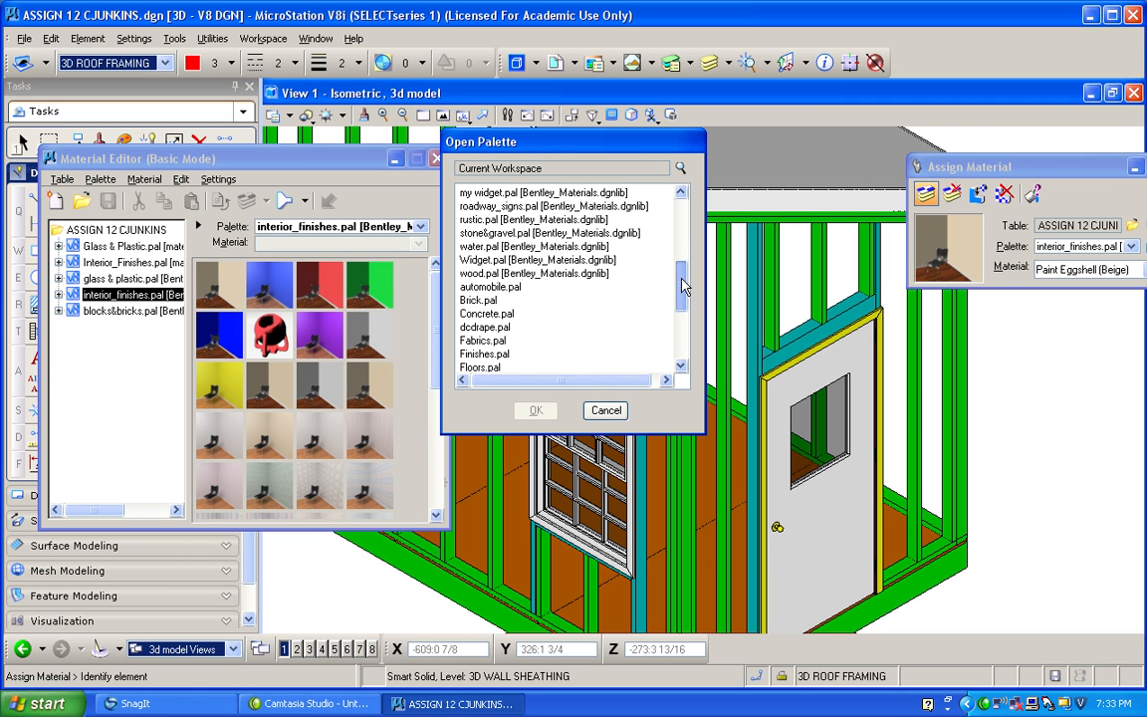
click(498, 273)
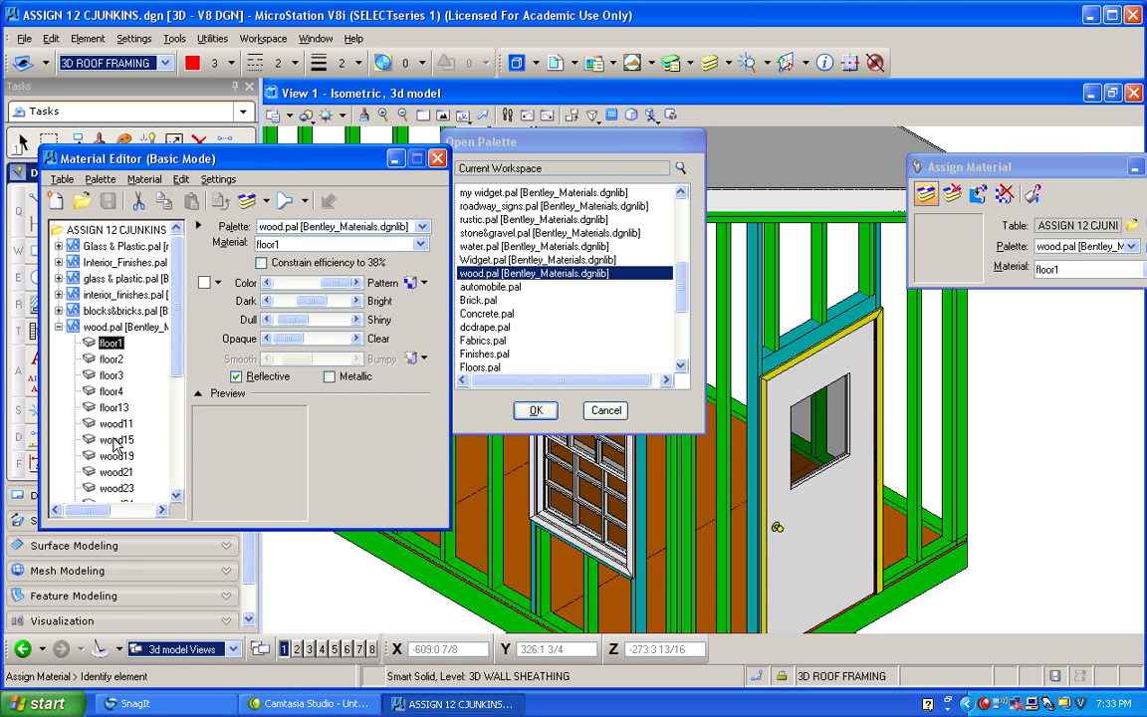
Preview wood15, then assign wood19 from wood.pal to the wall framing studs.
click(115, 439)
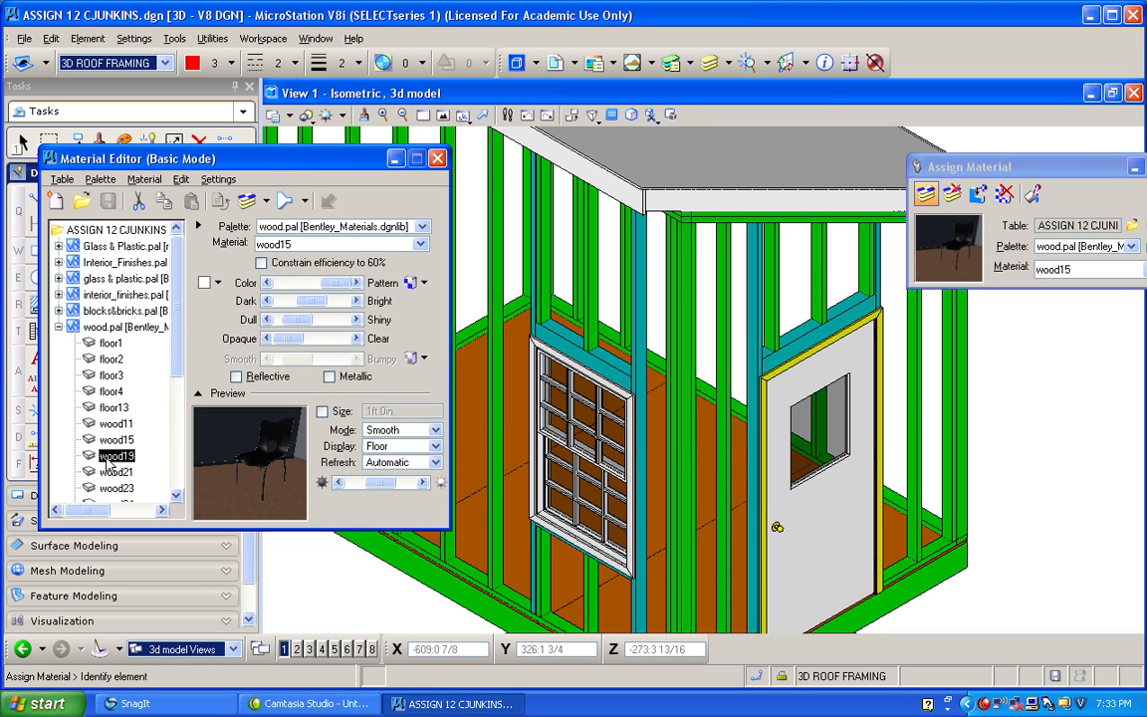
click(114, 456)
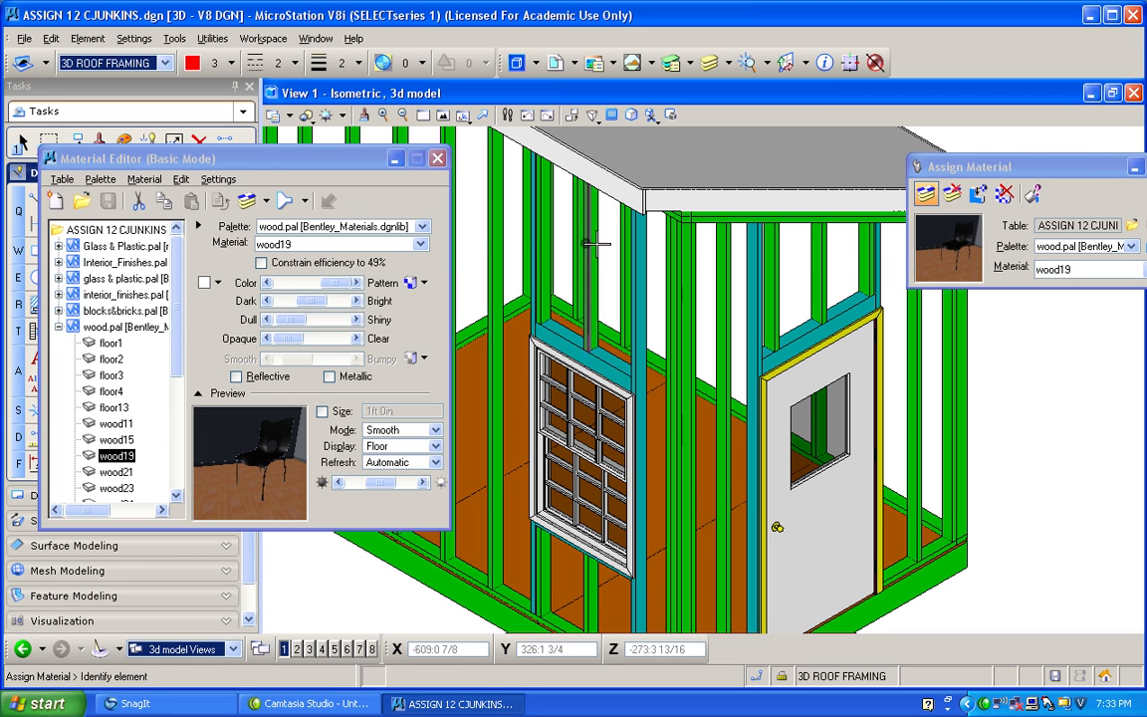
click(722, 277)
click(1018, 364)
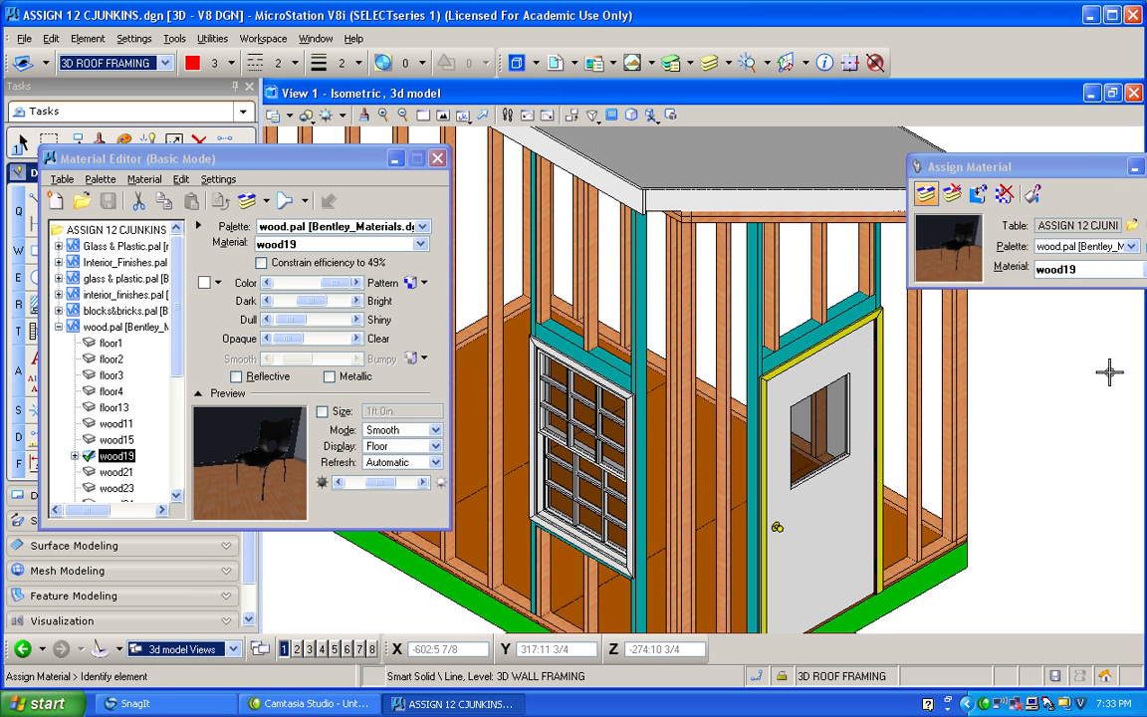
Set the rotation of wood19's WOOD19.jpg pattern map to 90 degrees, check the grain on the studs, and close the pattern settings.
scroll(704, 301, up, 3)
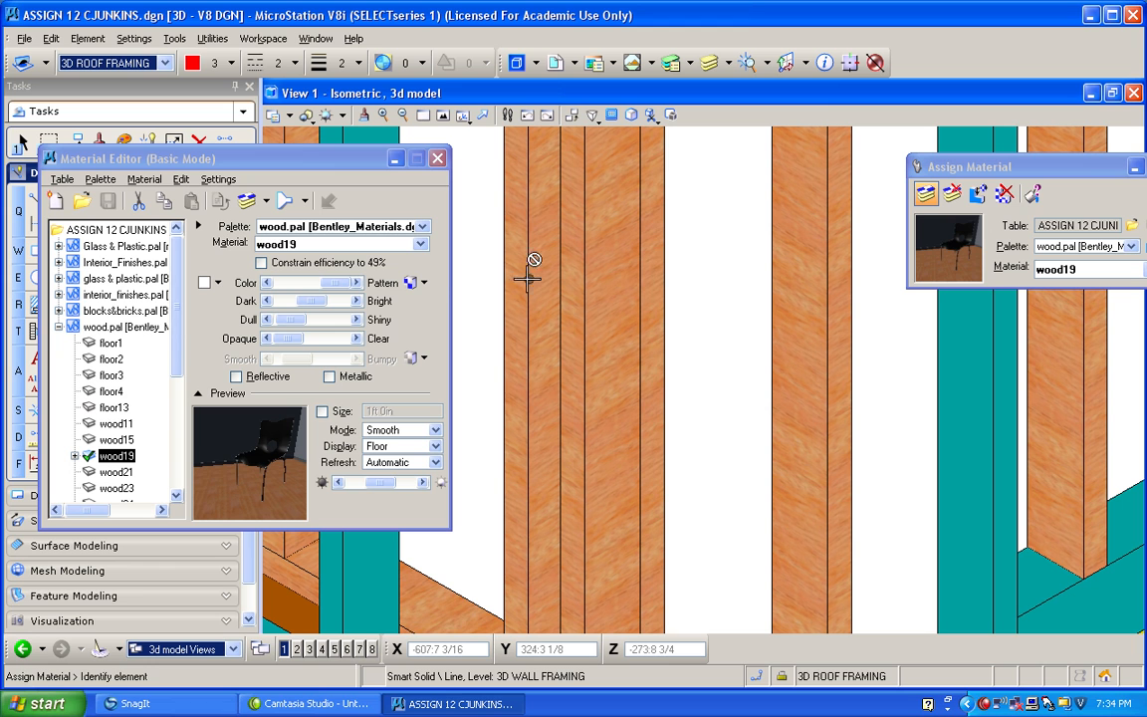
click(408, 284)
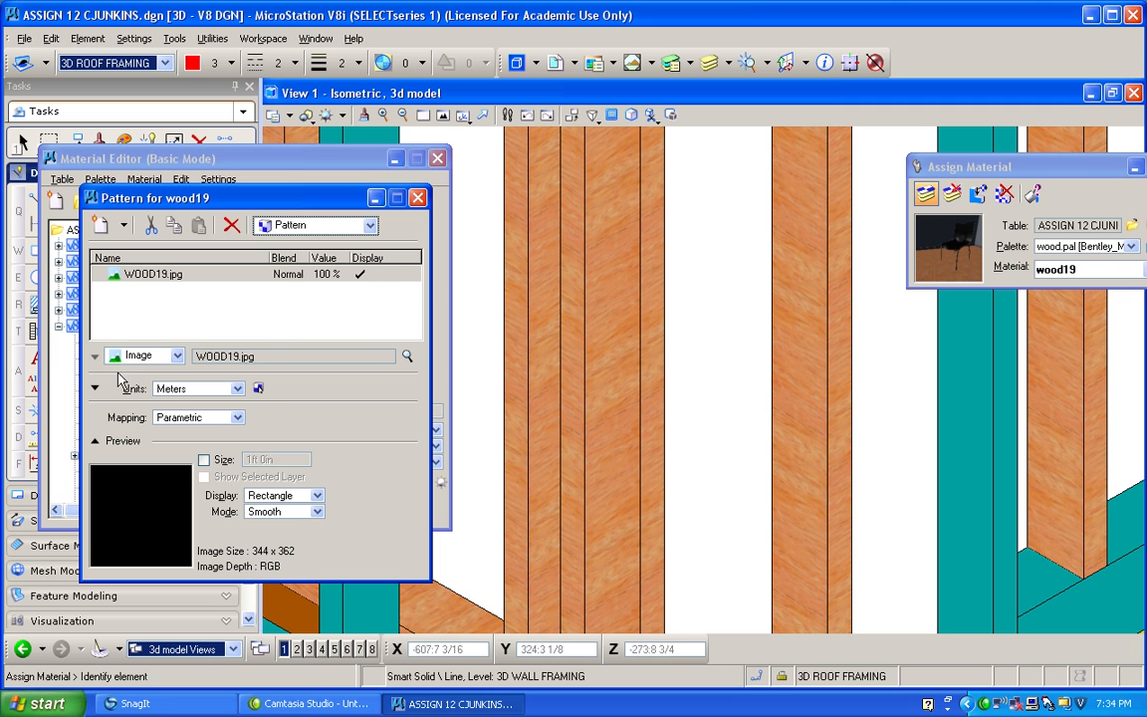
click(94, 389)
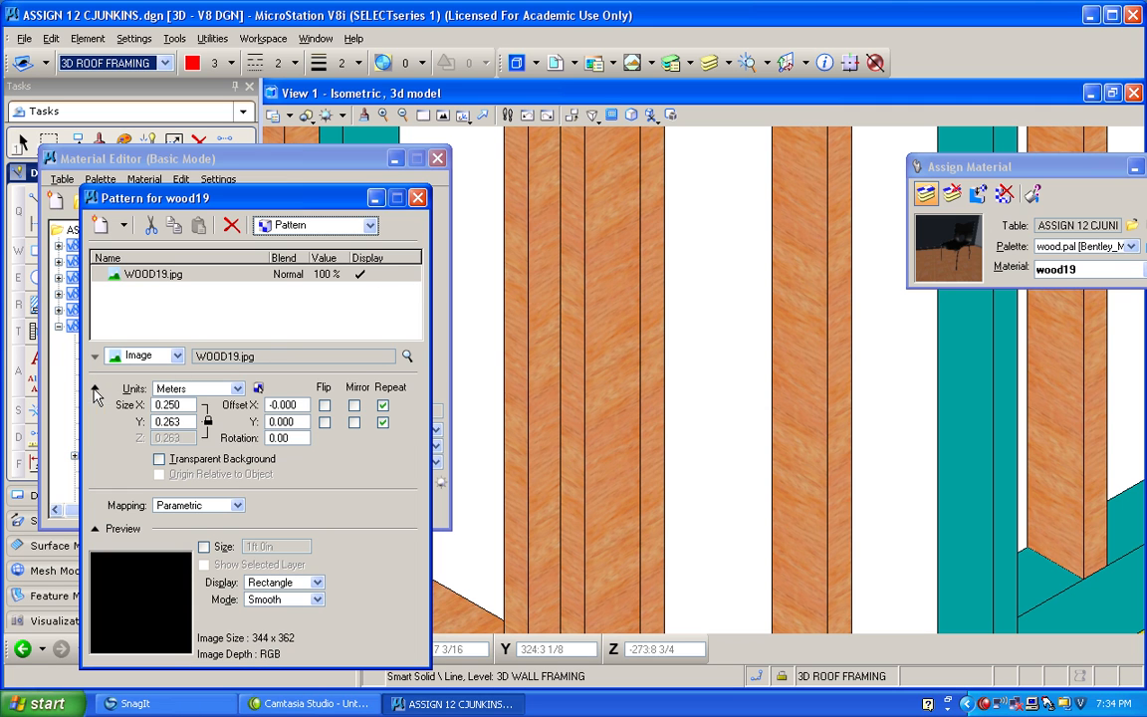
click(287, 438)
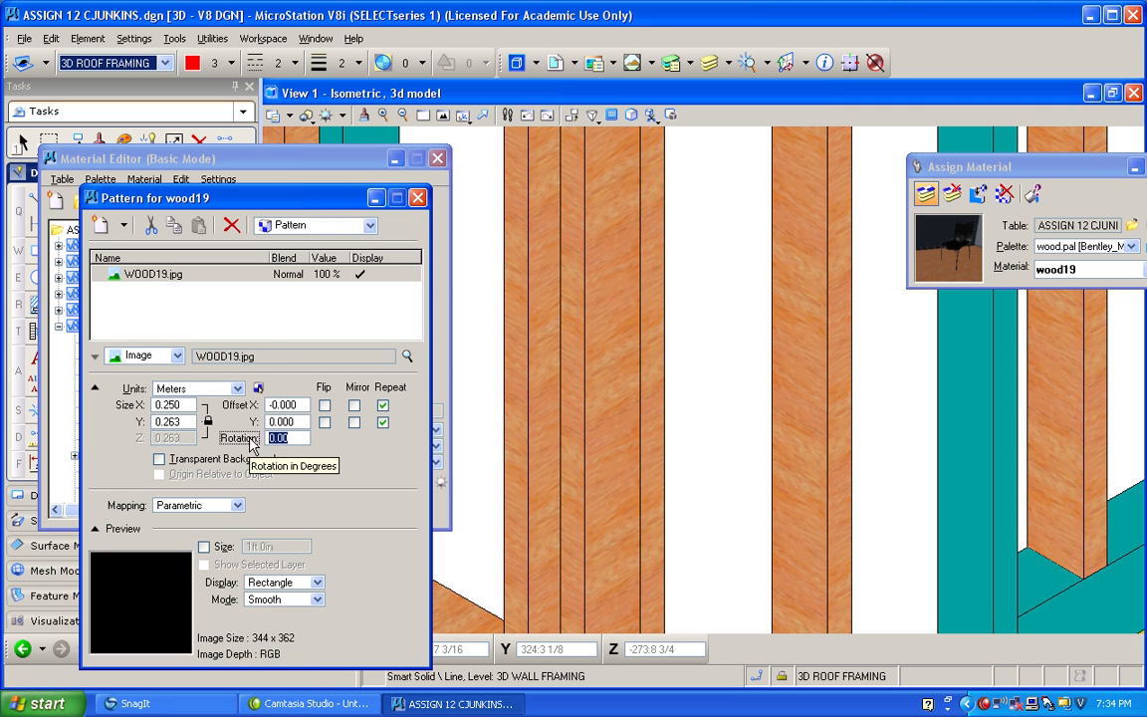
text(980)
key(Return)
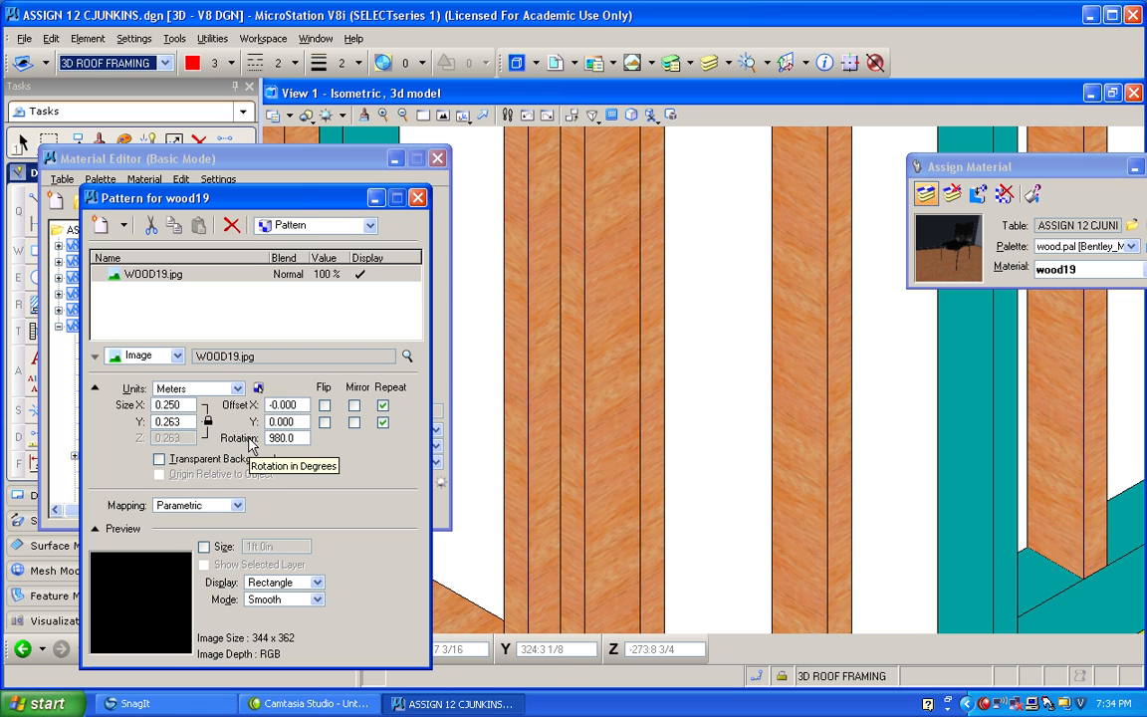
text(90)
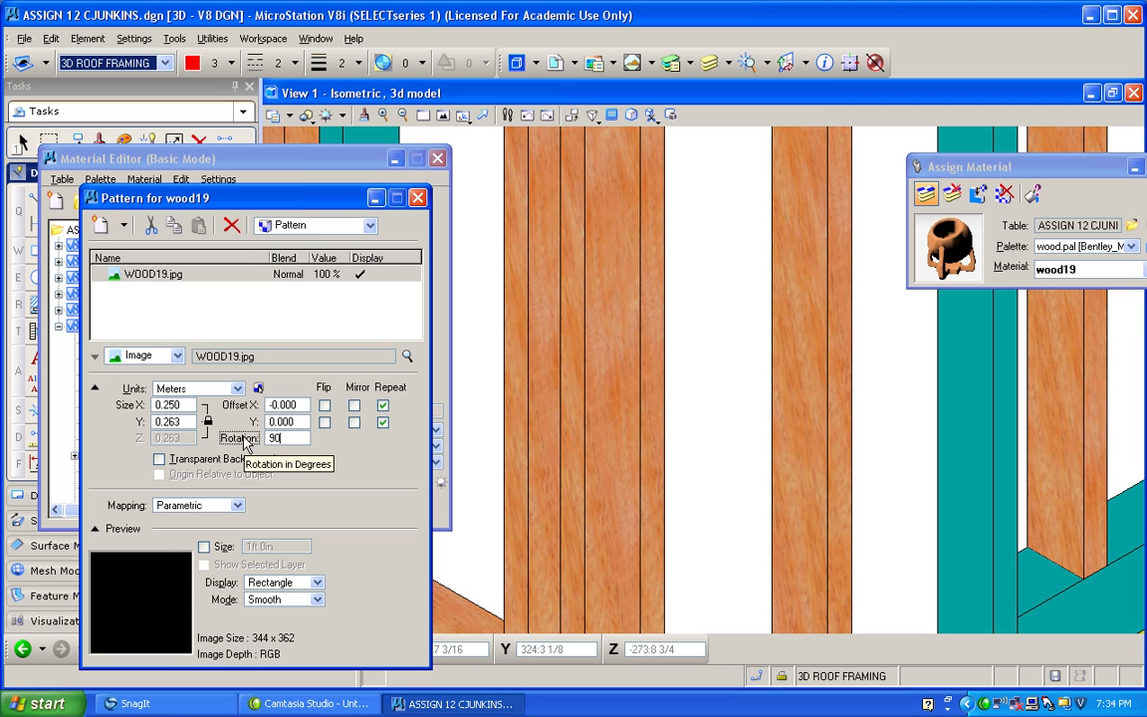
key(Return)
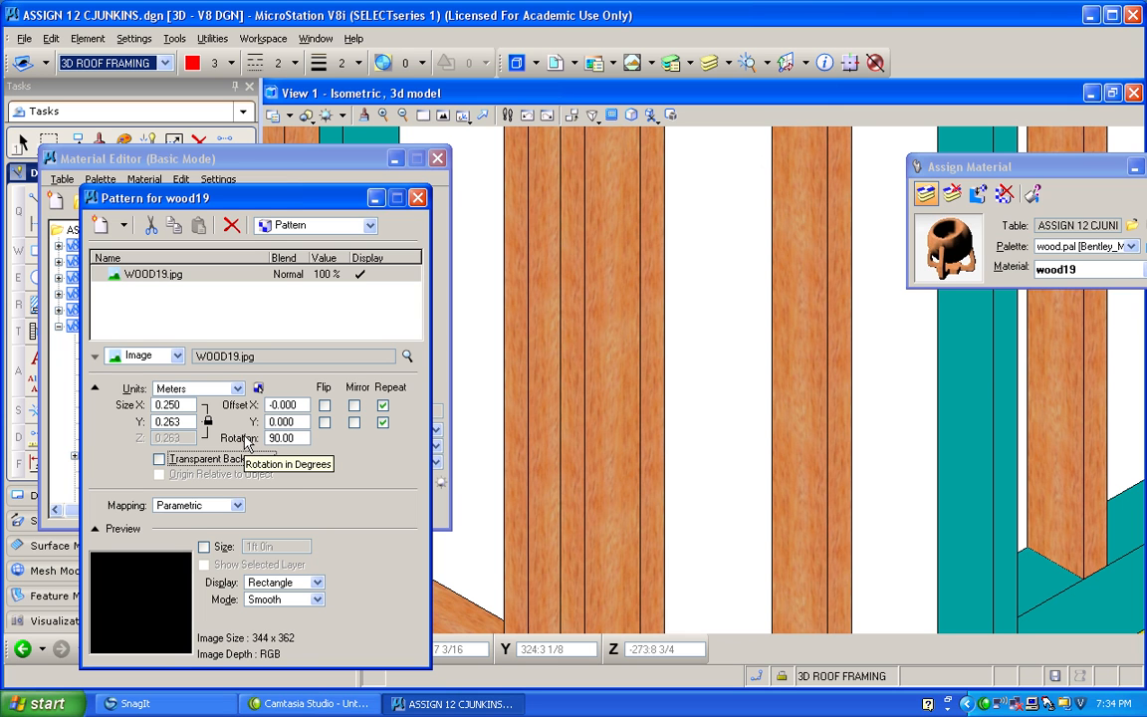
scroll(489, 450, down, 4)
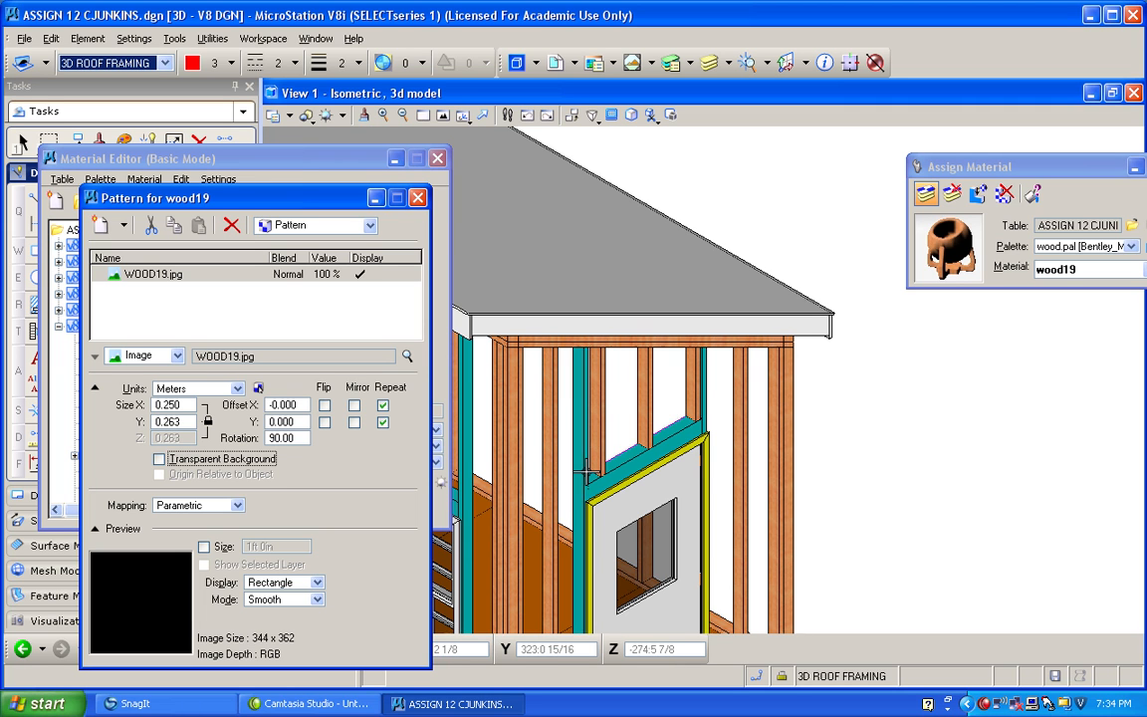
scroll(573, 458, down, 1)
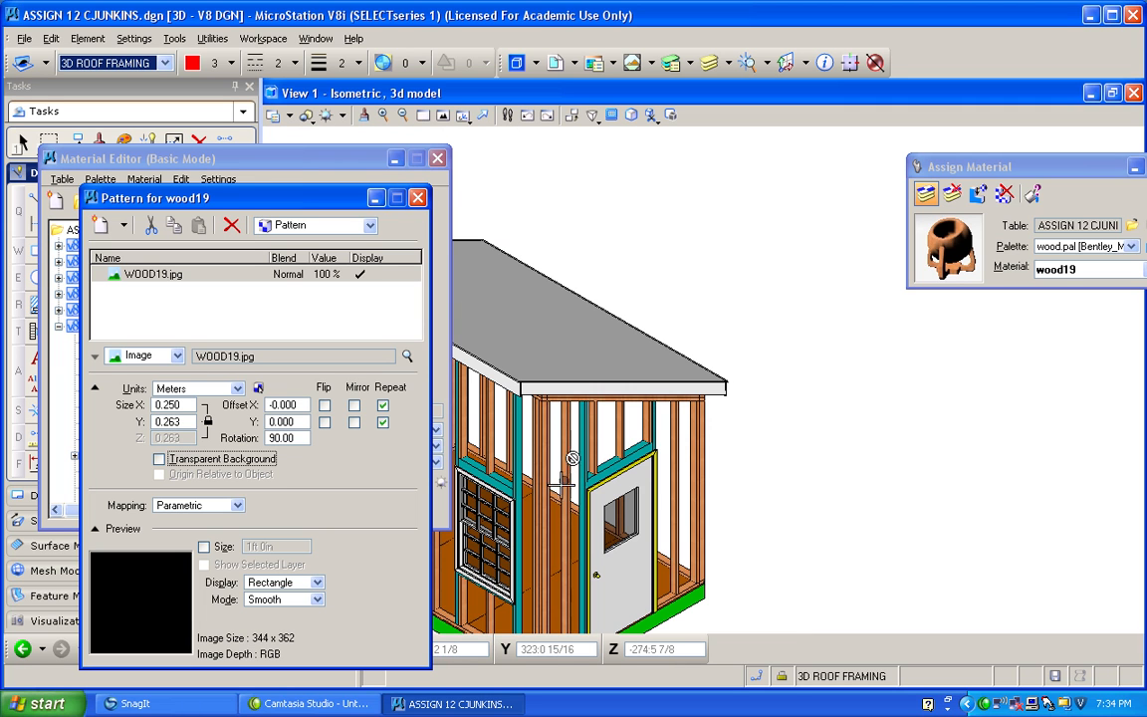
click(418, 201)
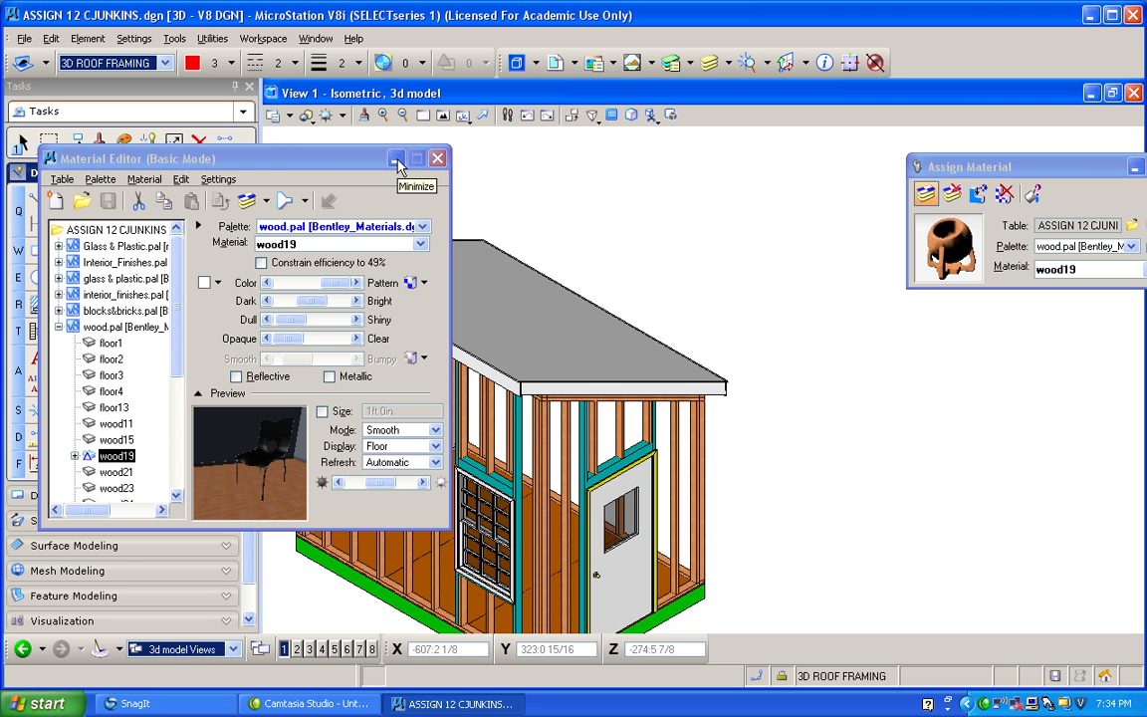
Minimize the Material Editor and MicroStation, switch to Internet Explorer and run an image search for "wood grains".
click(396, 160)
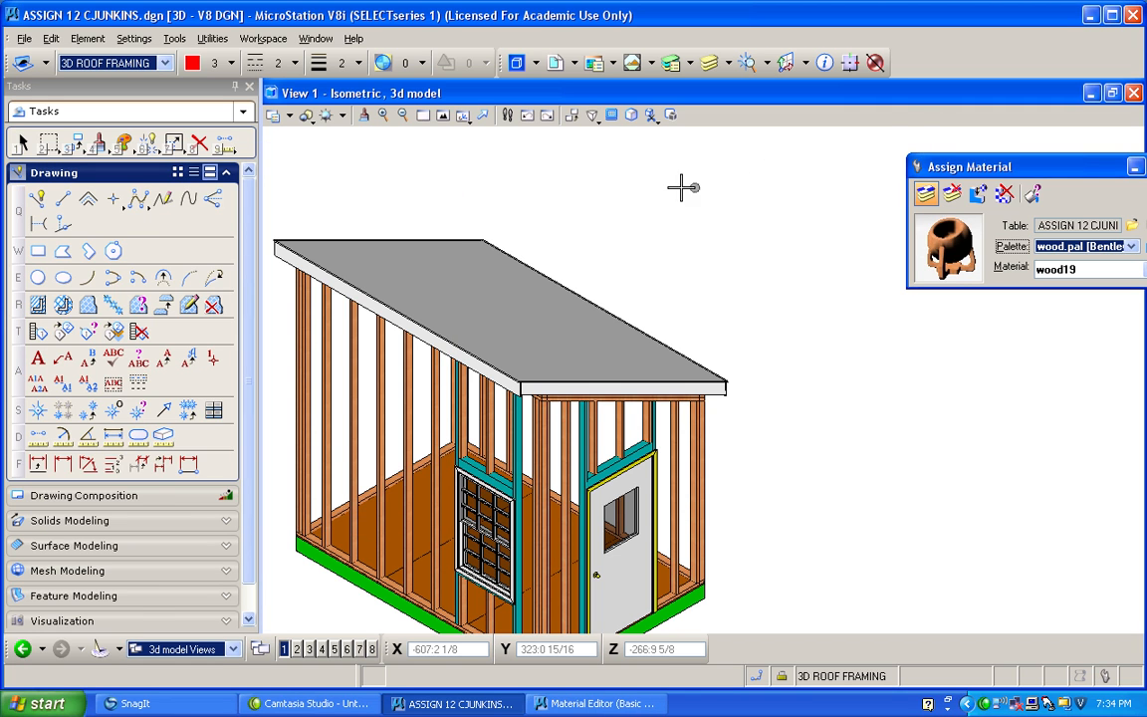
click(1089, 17)
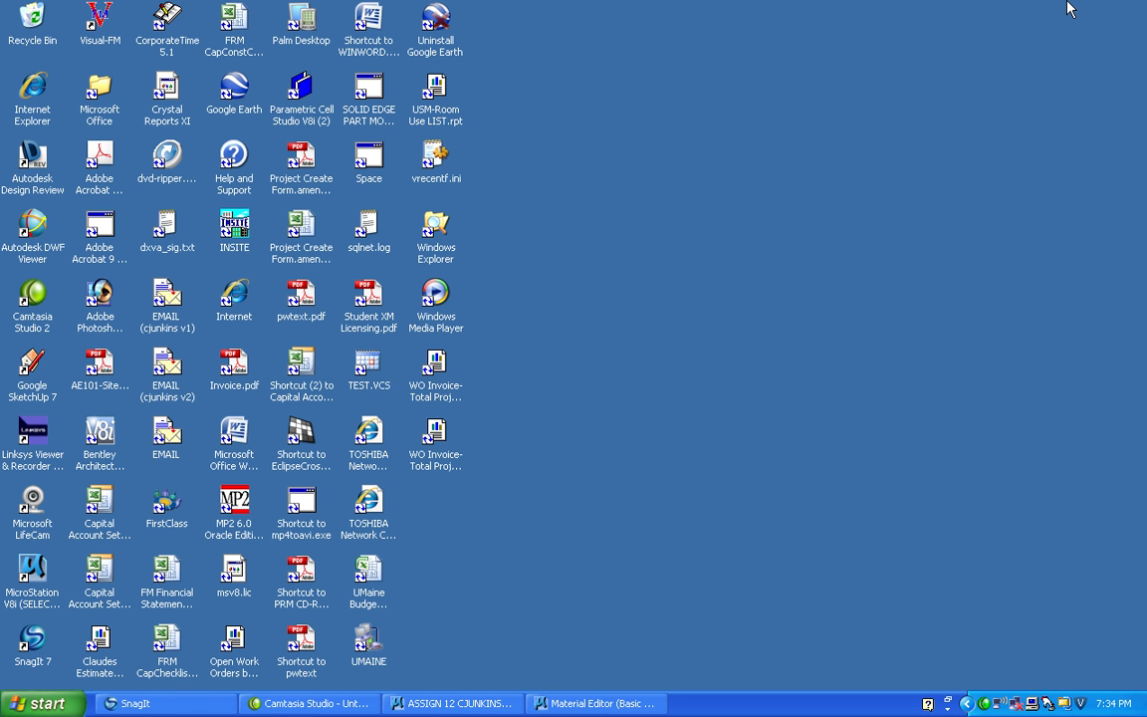
click(24, 92)
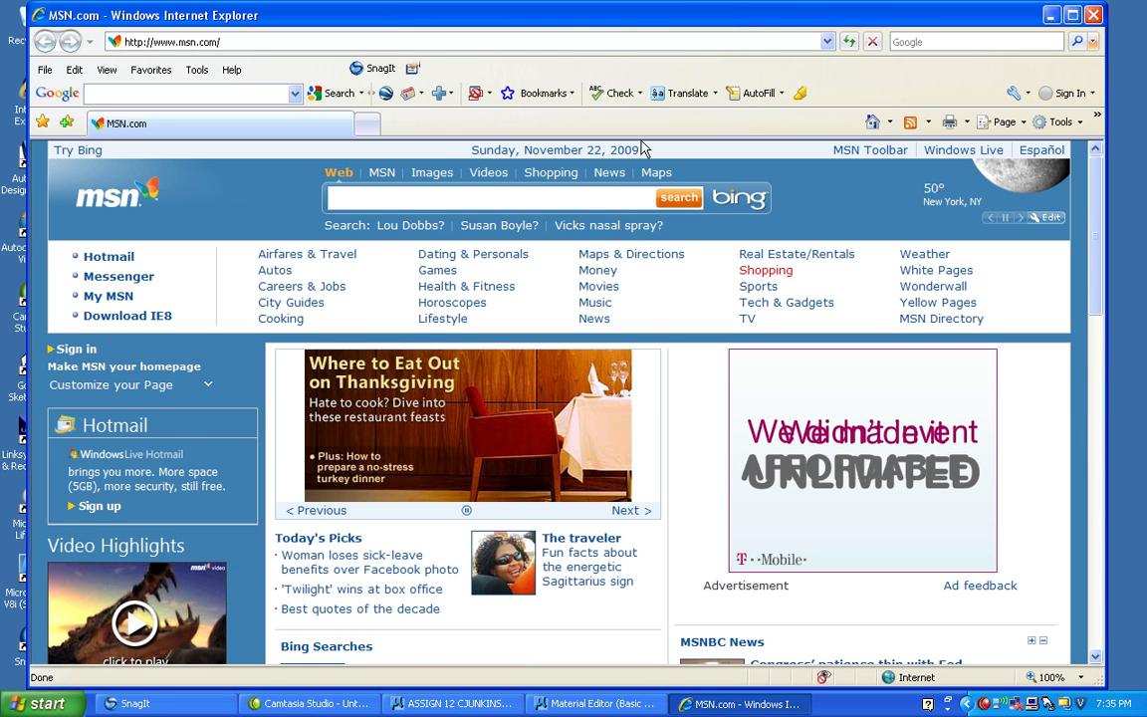
click(523, 203)
text(wood grains)
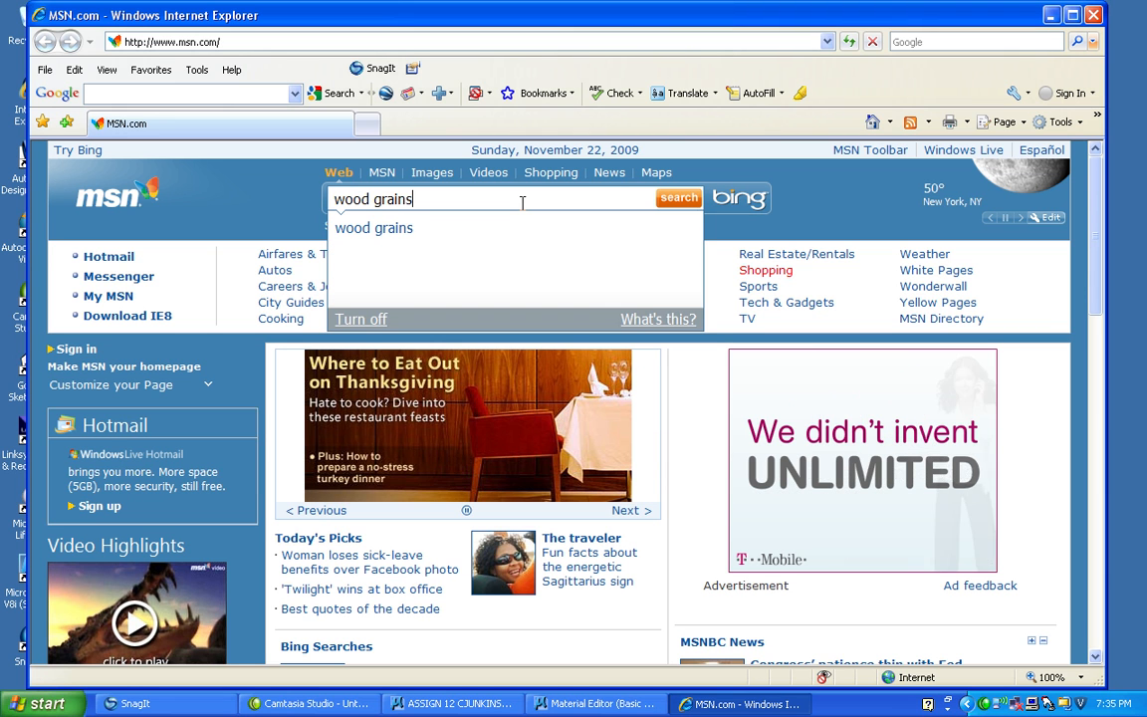
click(435, 176)
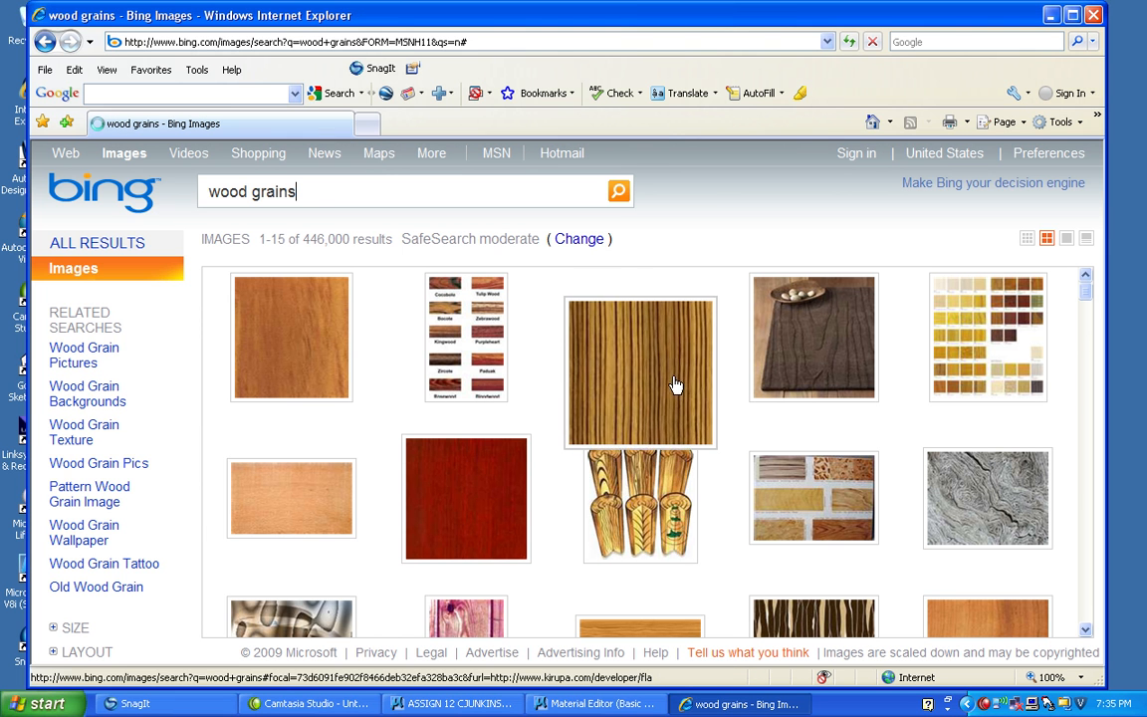
drag(1086, 295, 1089, 325)
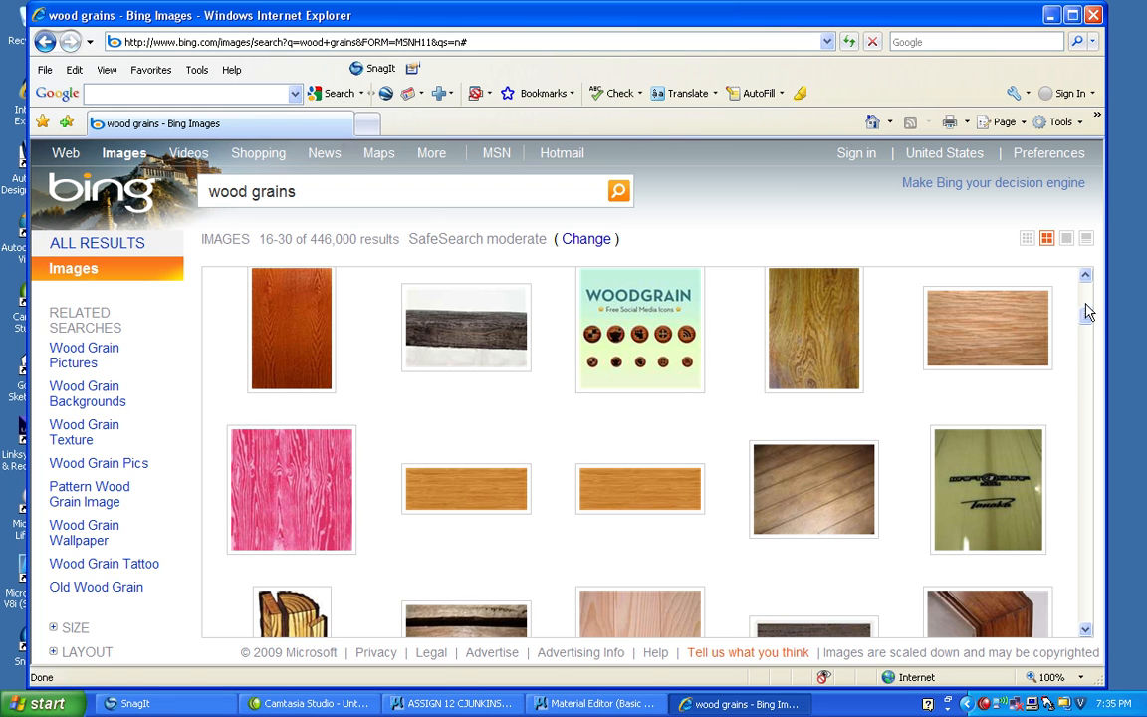
mouse_move(991, 339)
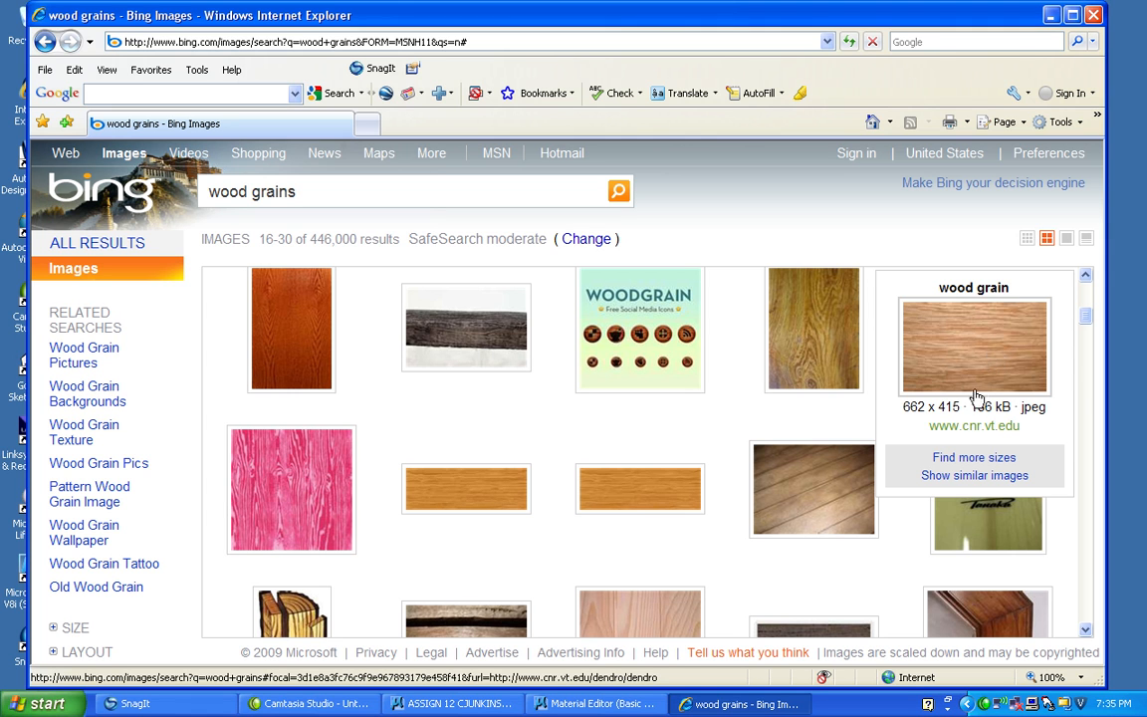
click(951, 367)
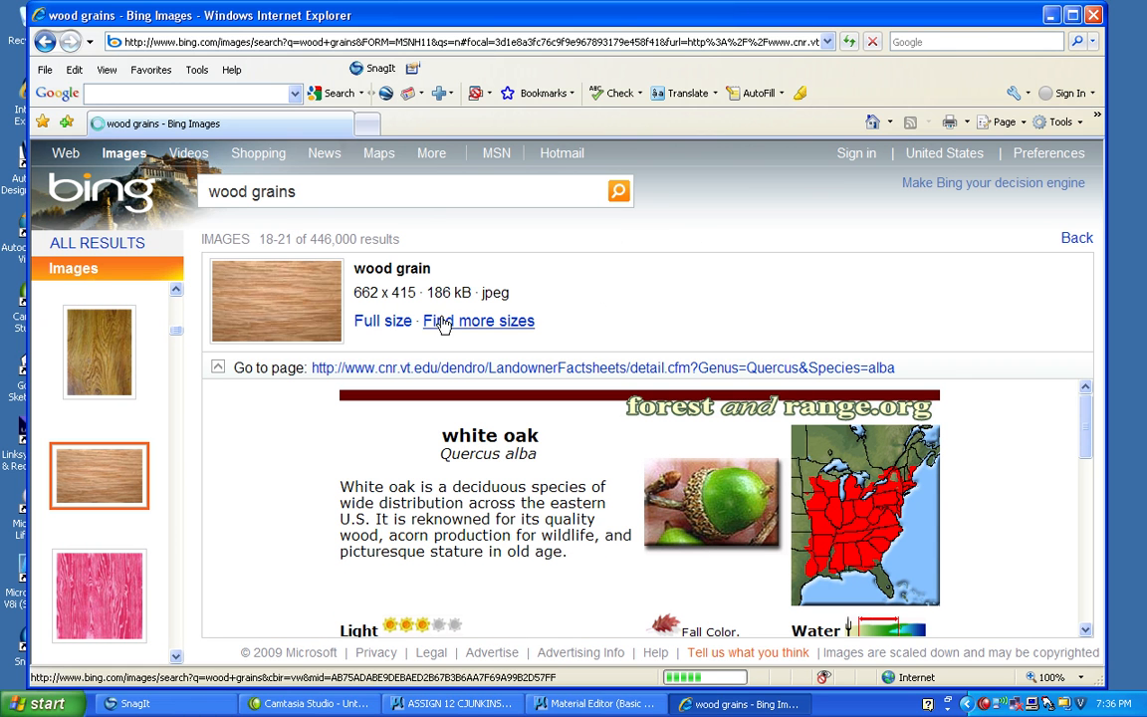
Save the wood grain picture as "wood grain 1" JPEG in My Documents\CET120CJ\RASTER FILES and close the browser.
right_click(276, 299)
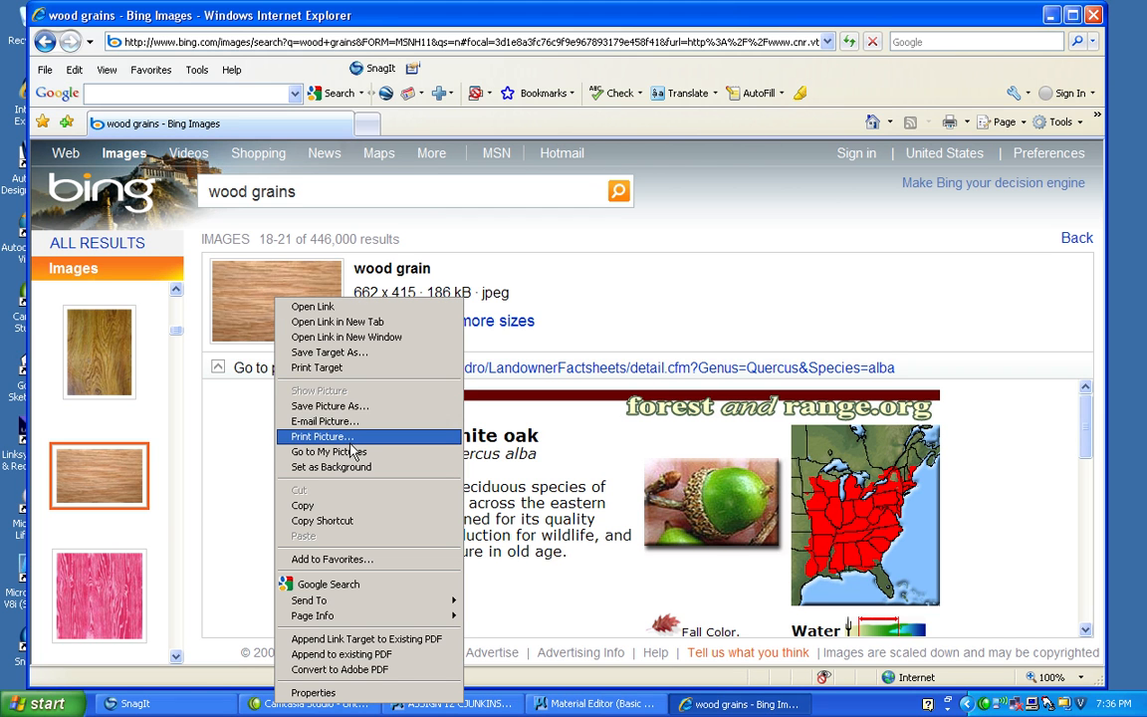
click(329, 407)
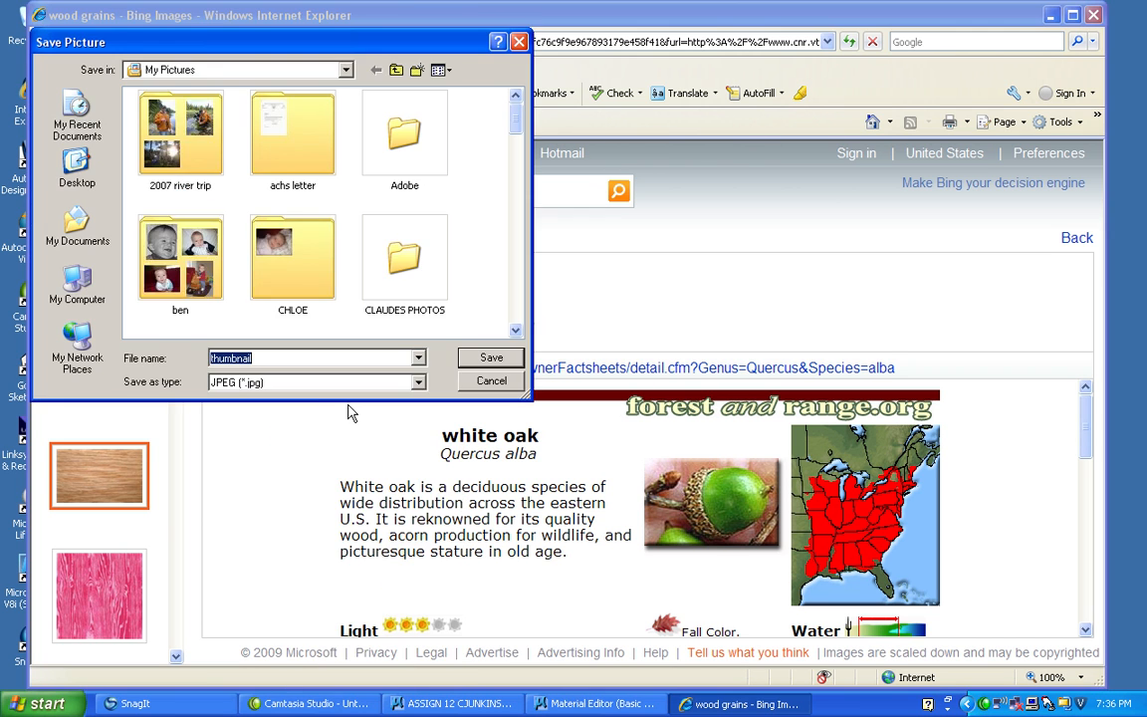
click(345, 70)
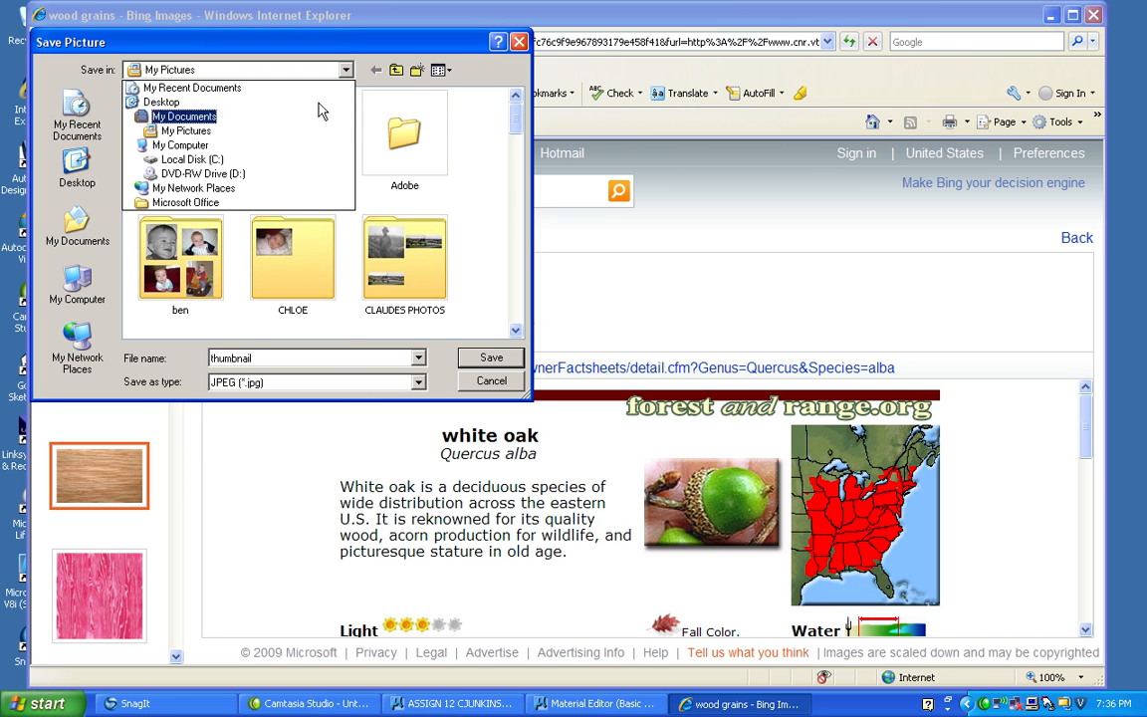
click(211, 114)
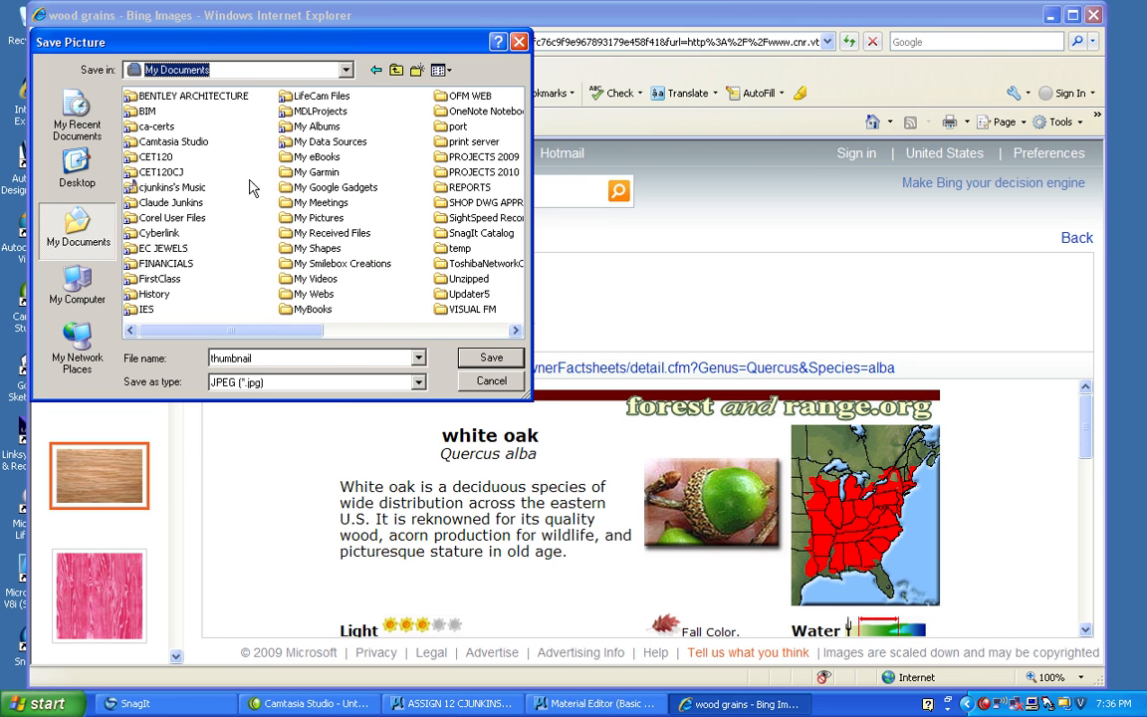
double_click(157, 171)
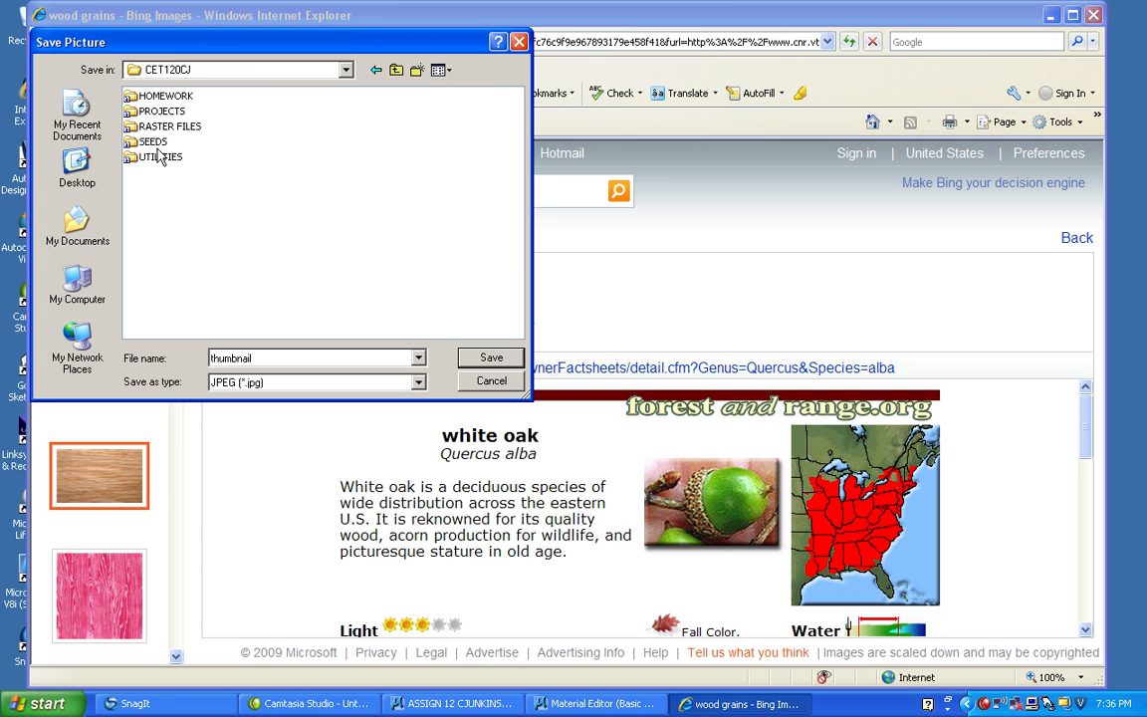
double_click(159, 125)
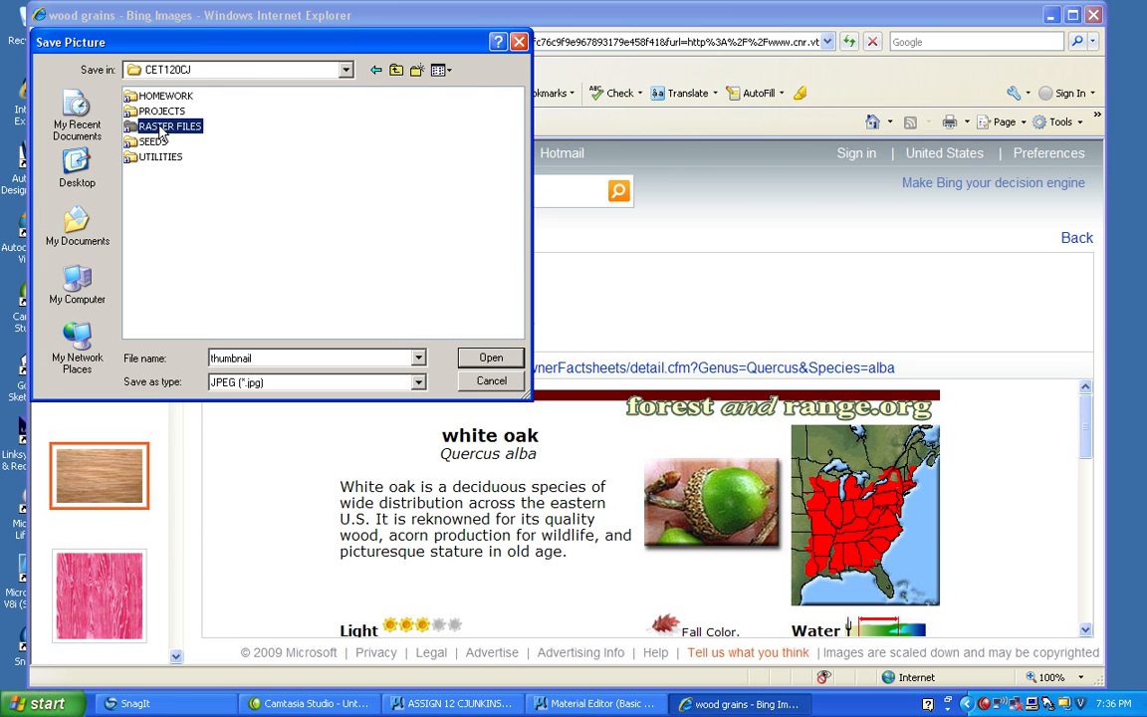
double_click(235, 359)
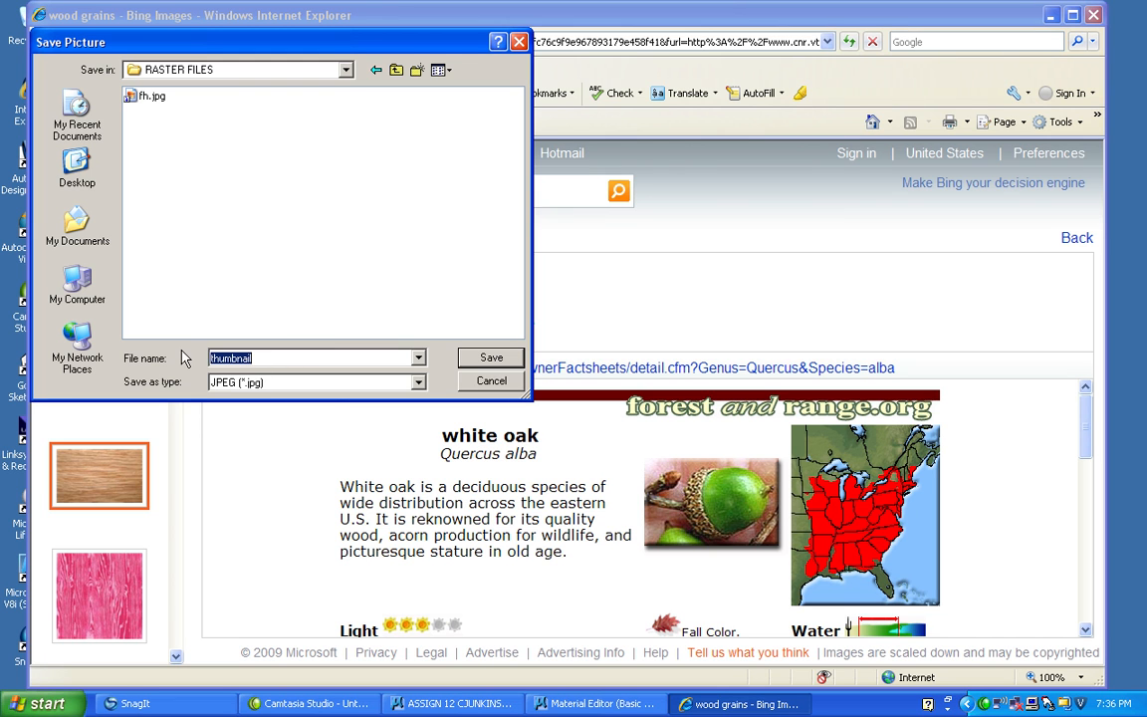
text(wood grain 1)
key(Return)
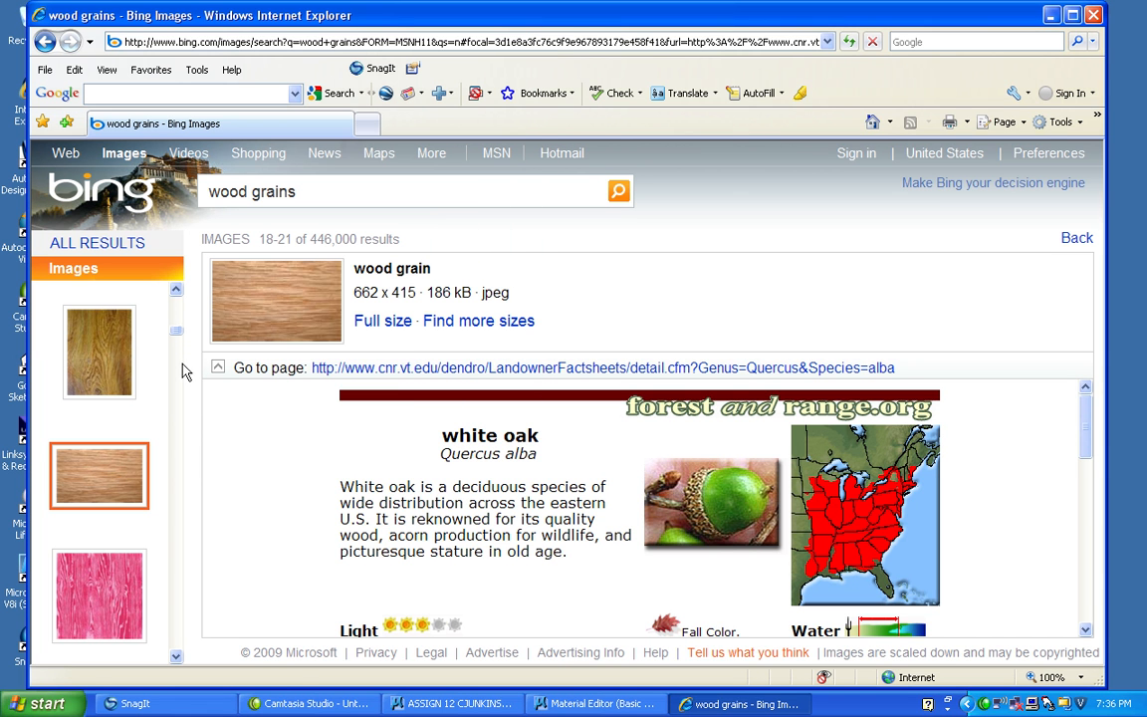
click(1094, 16)
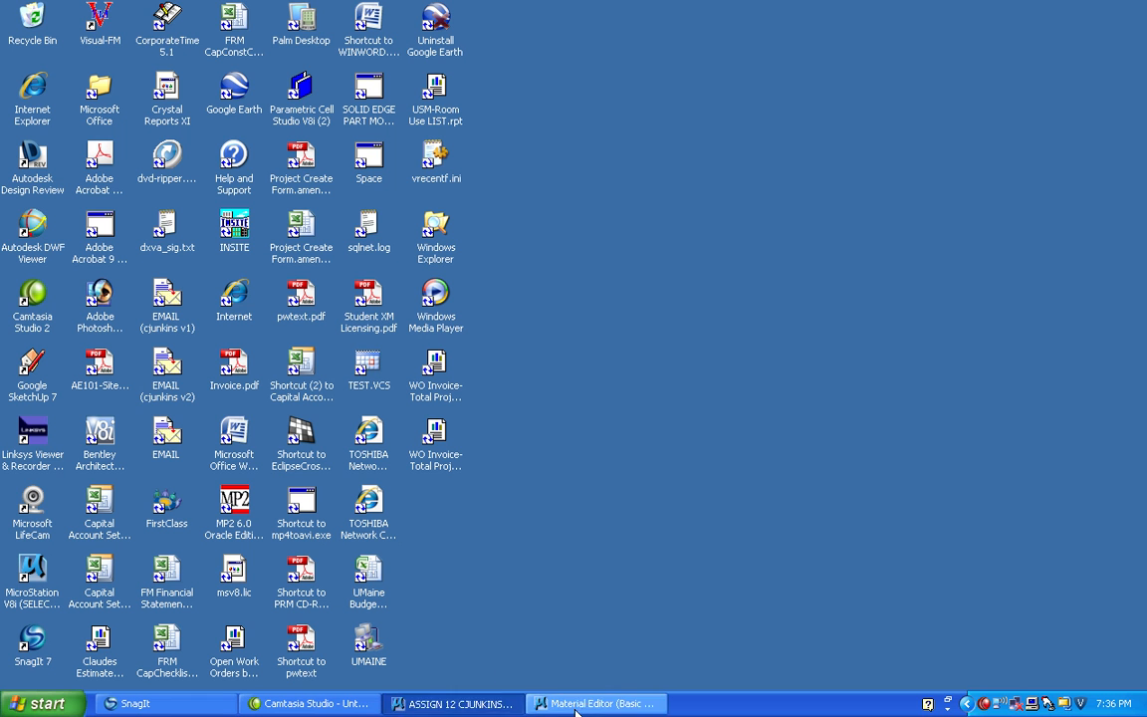
Switch back to MicroStation and replace the woodcj 1 material's pattern image with wood grain 1.jpg from My Documents\CET120CJ\RASTER FILES.
click(496, 707)
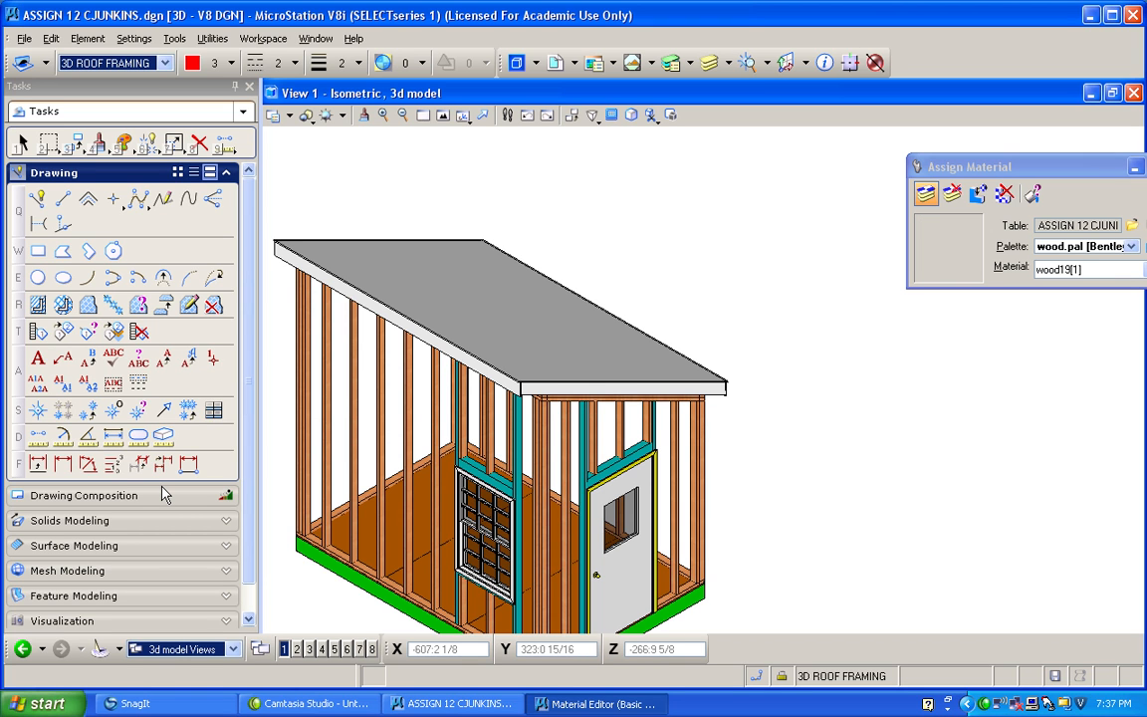
click(415, 288)
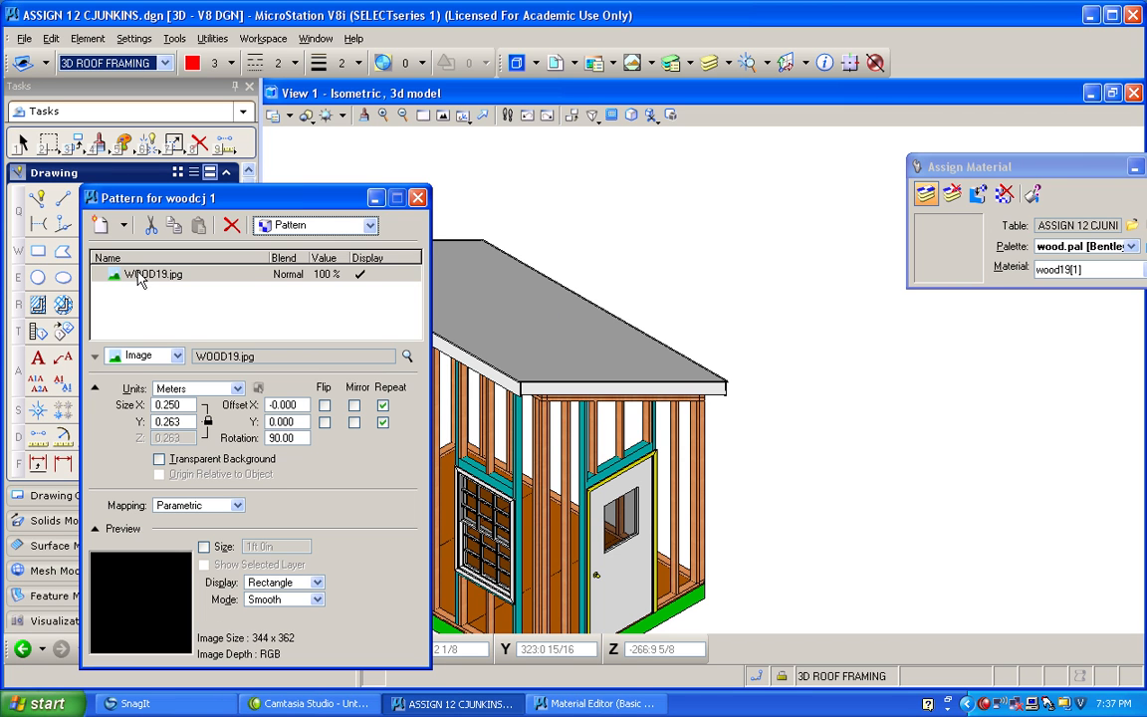
click(409, 359)
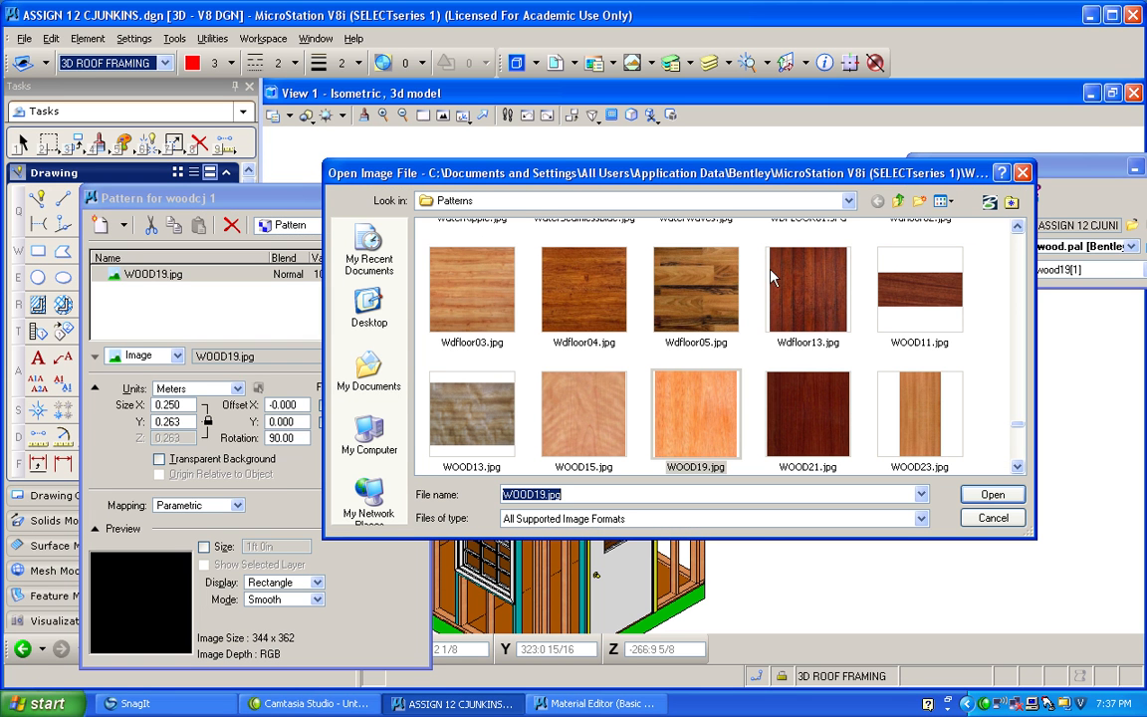
click(850, 201)
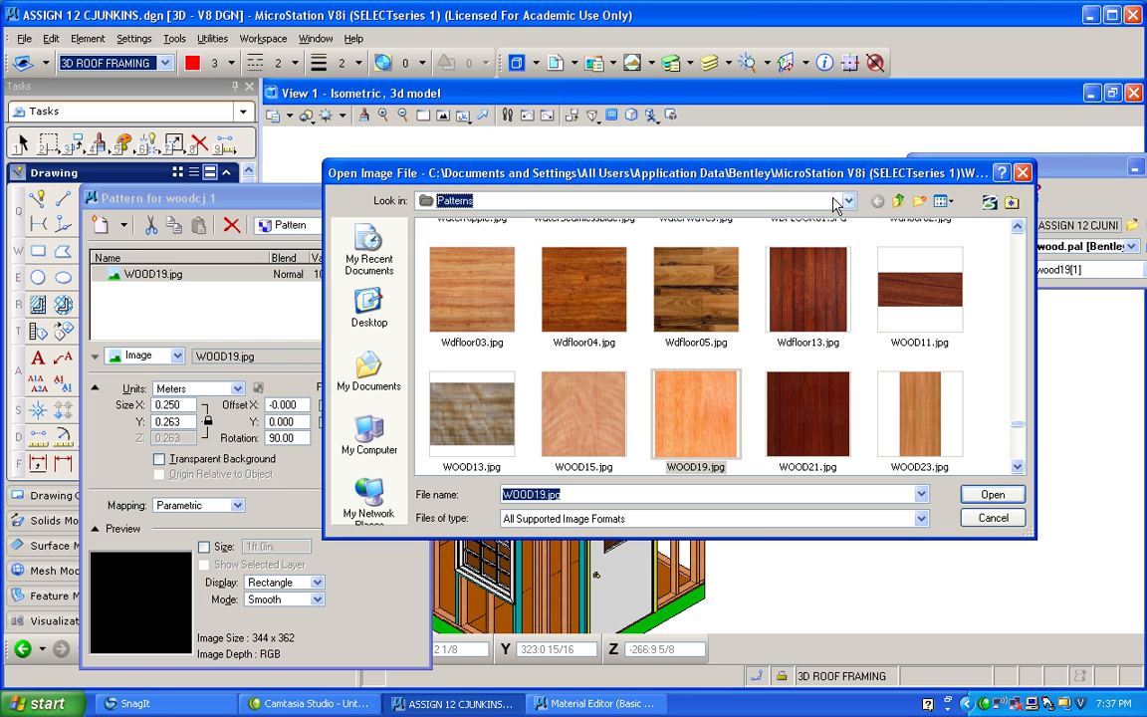
click(468, 248)
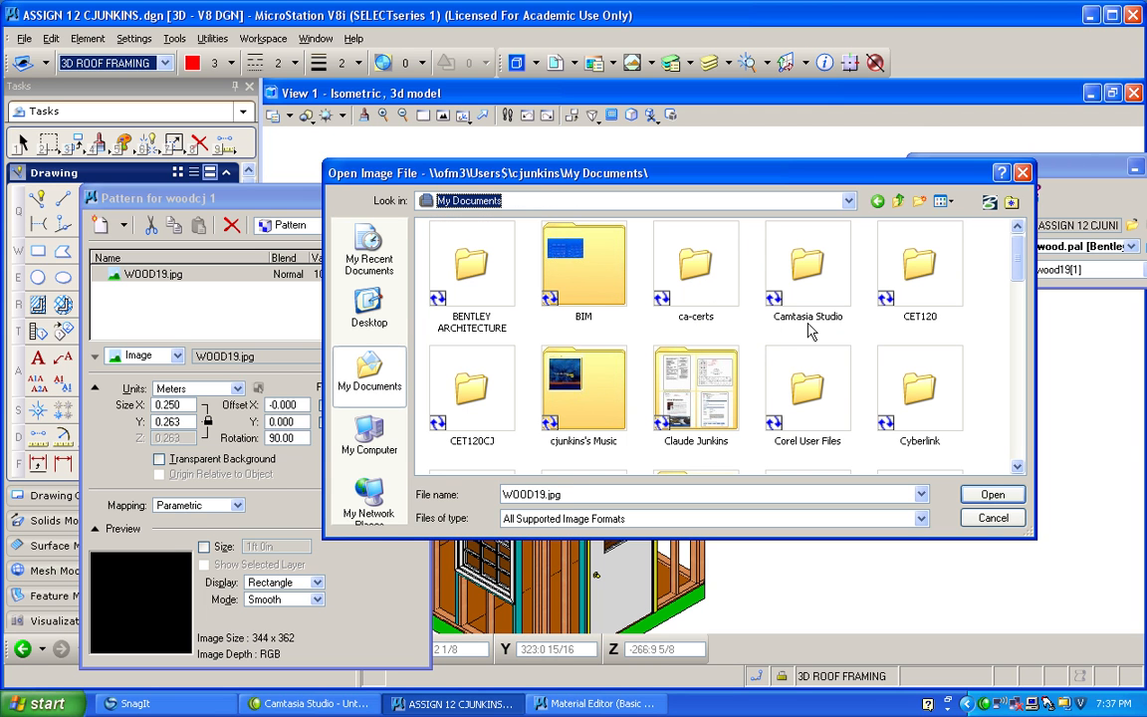
double_click(470, 398)
double_click(663, 264)
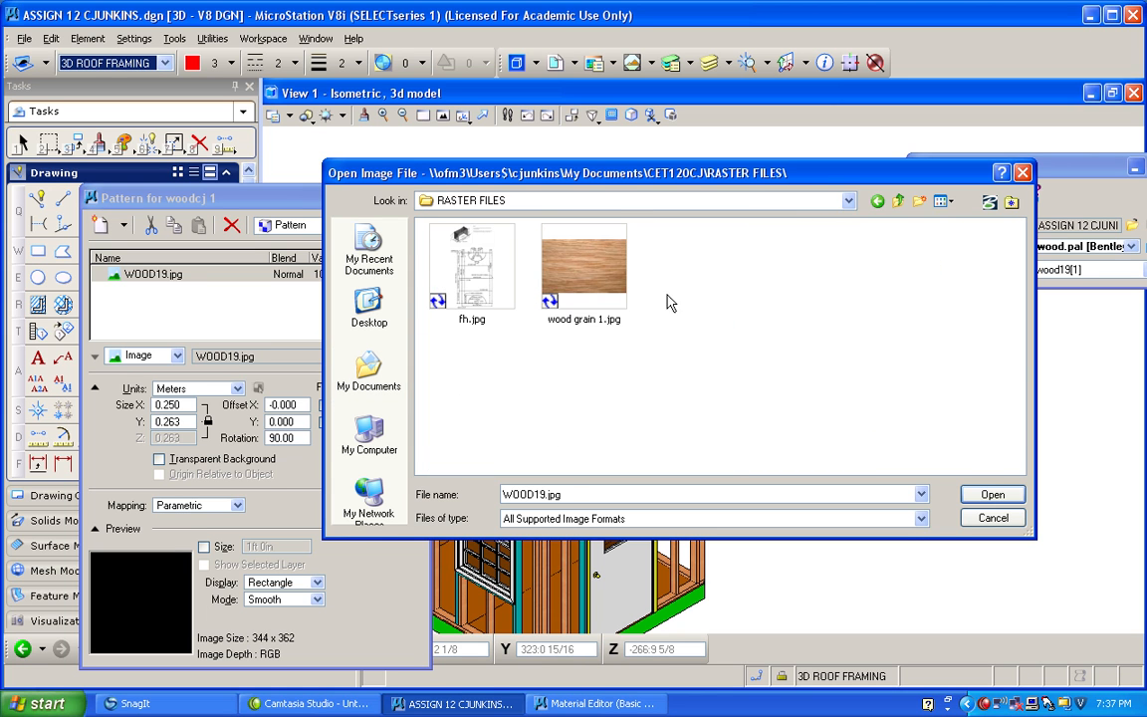
double_click(523, 257)
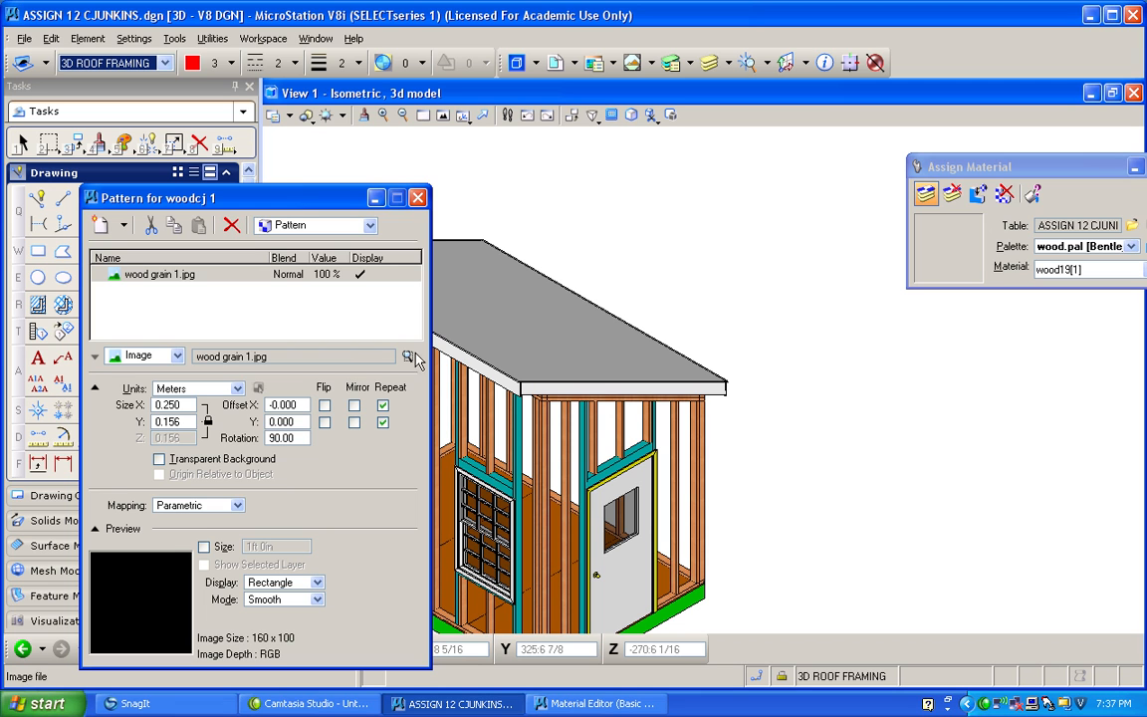
Set the pattern map's units to Master and, after trying Planar, its mapping to Parametric.
click(236, 388)
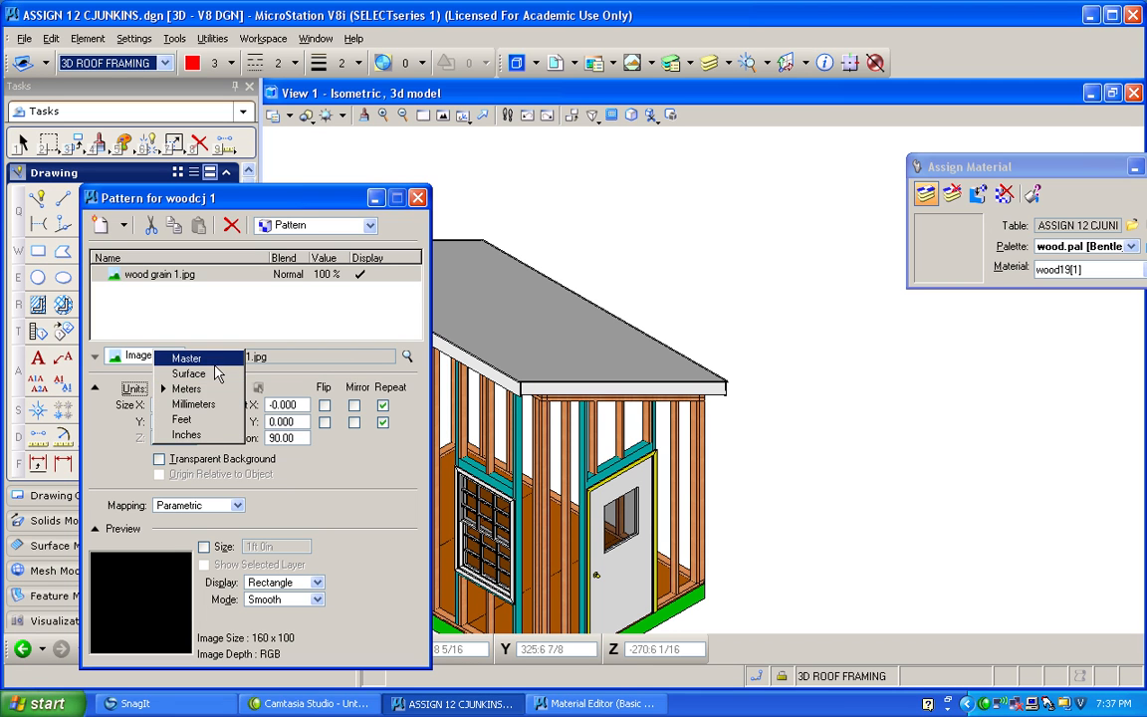
click(194, 359)
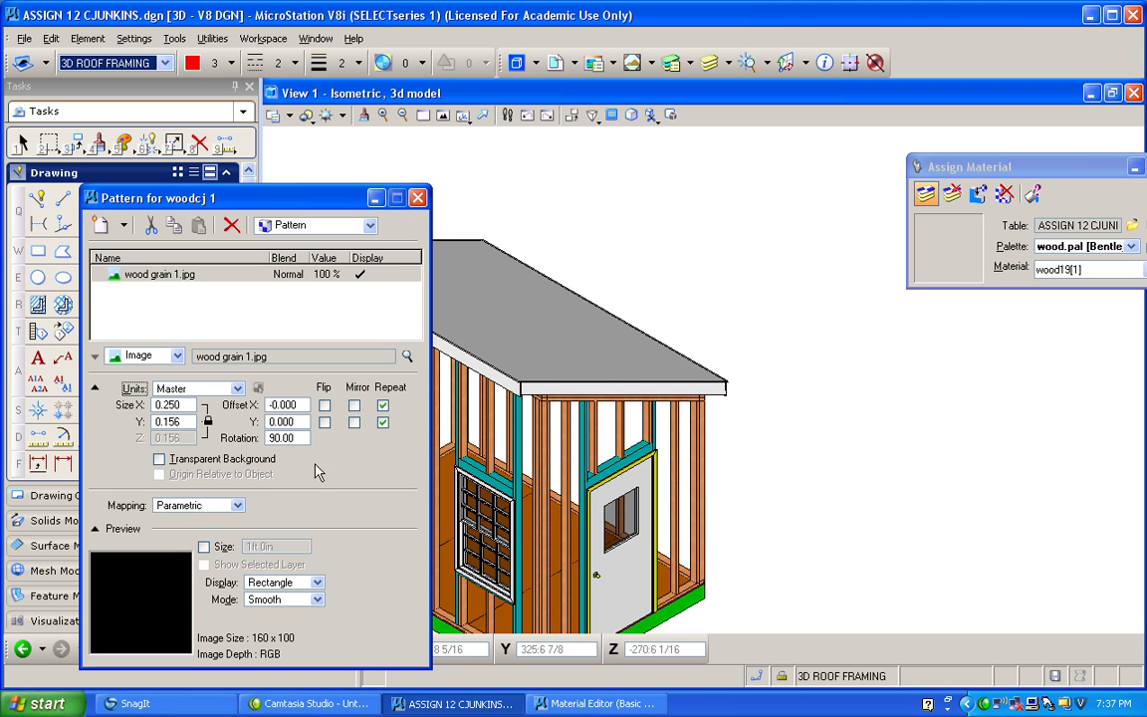
click(236, 508)
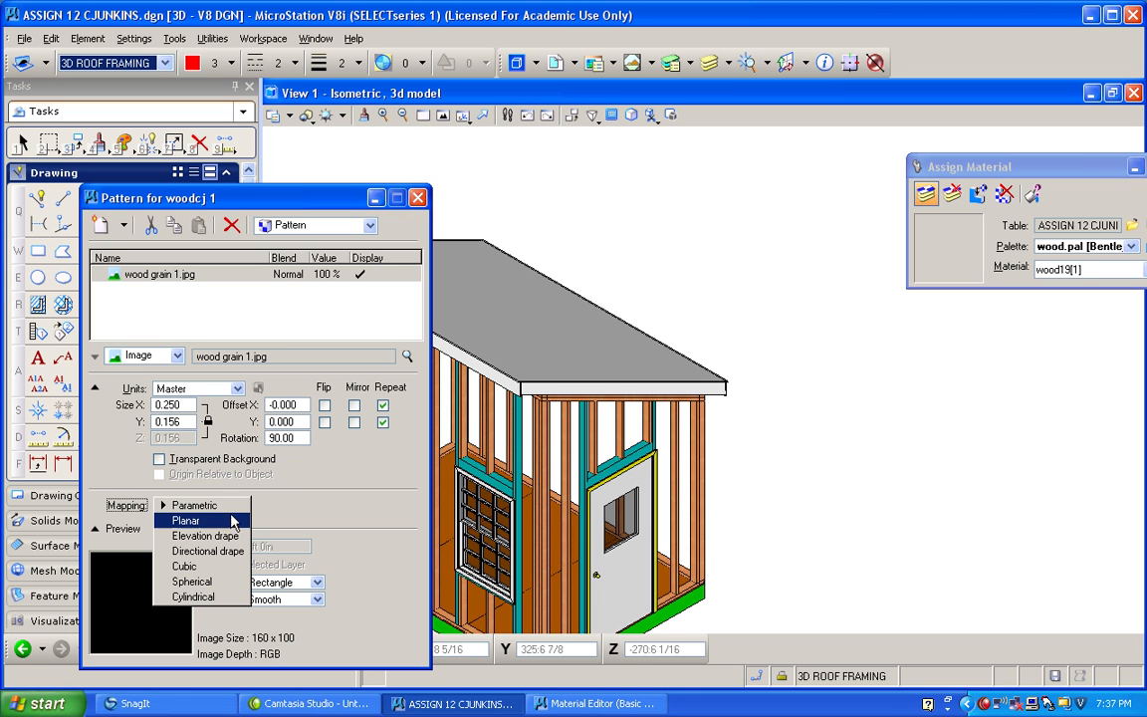
click(236, 519)
click(236, 510)
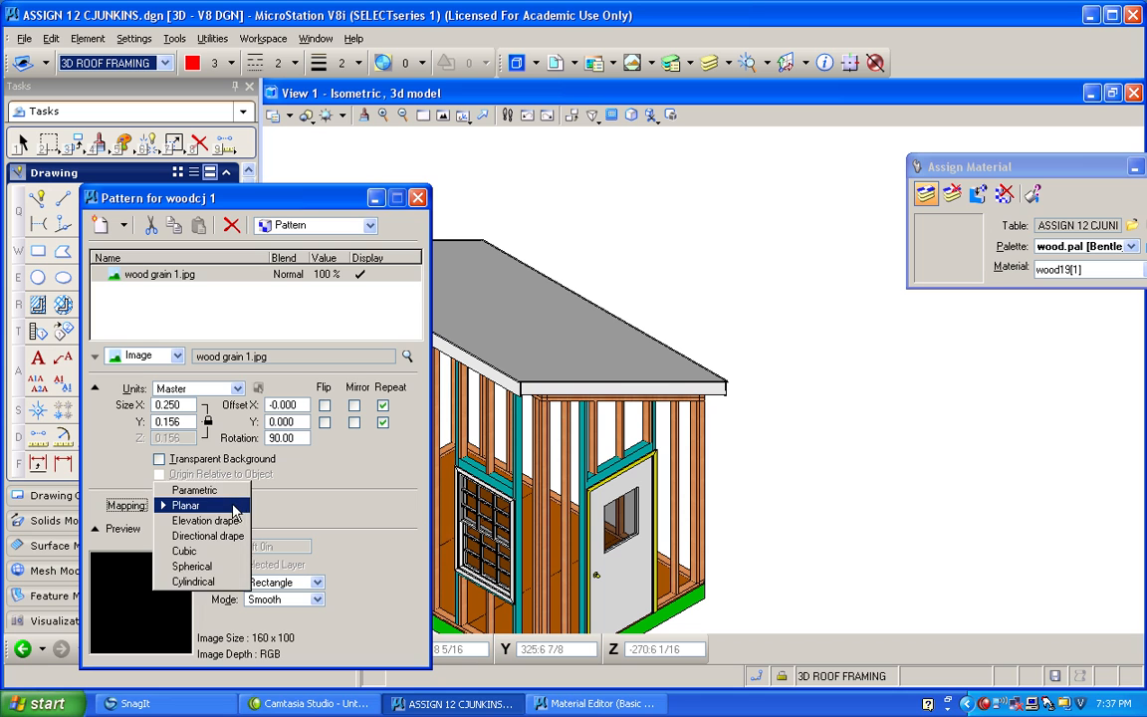
click(194, 490)
Try the Sphere and Rectangle shapes for the pattern preview and set its display to Cylinder.
click(318, 584)
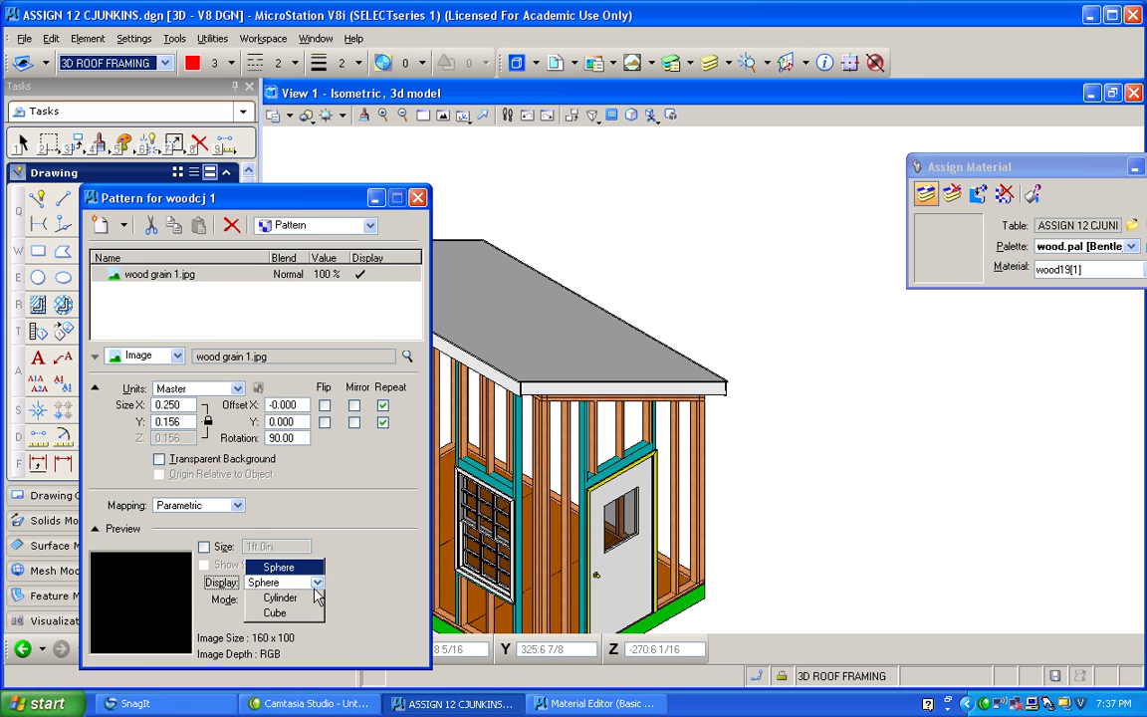
click(284, 567)
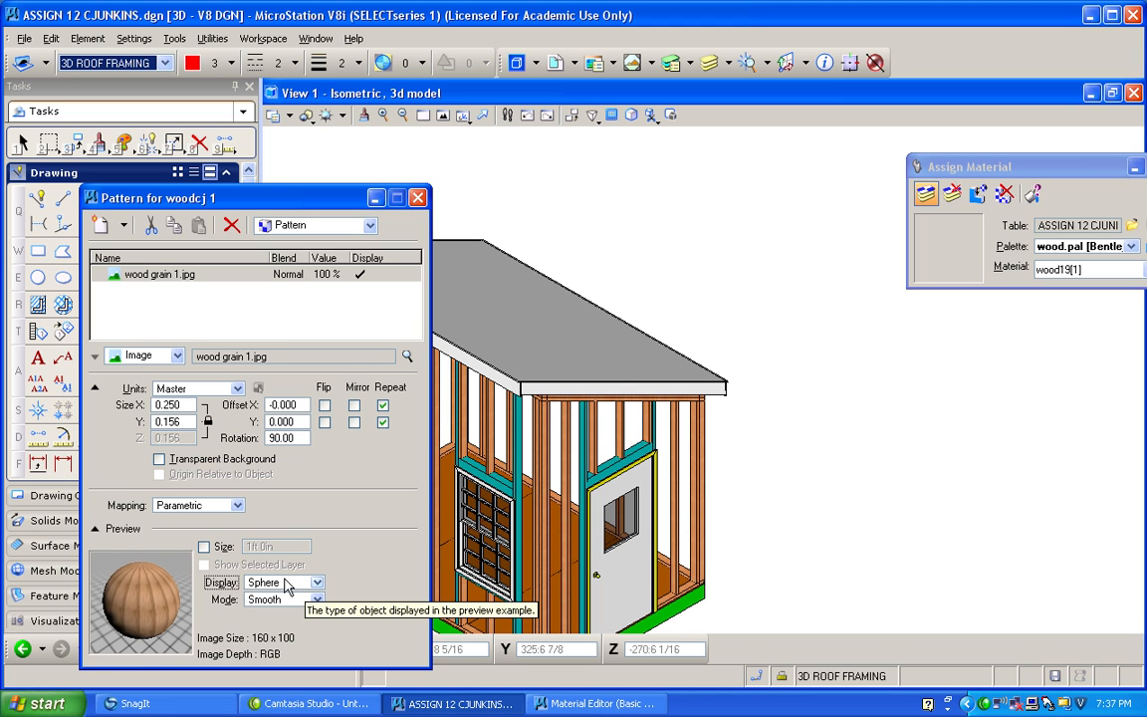
click(317, 584)
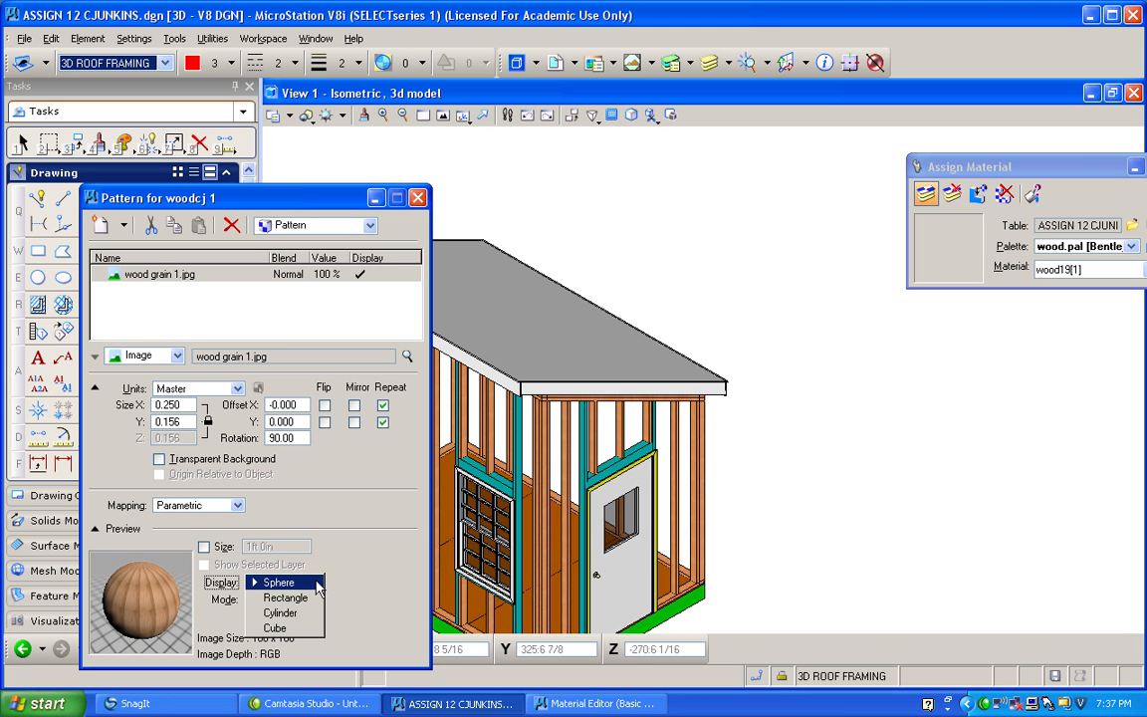
click(315, 597)
click(316, 587)
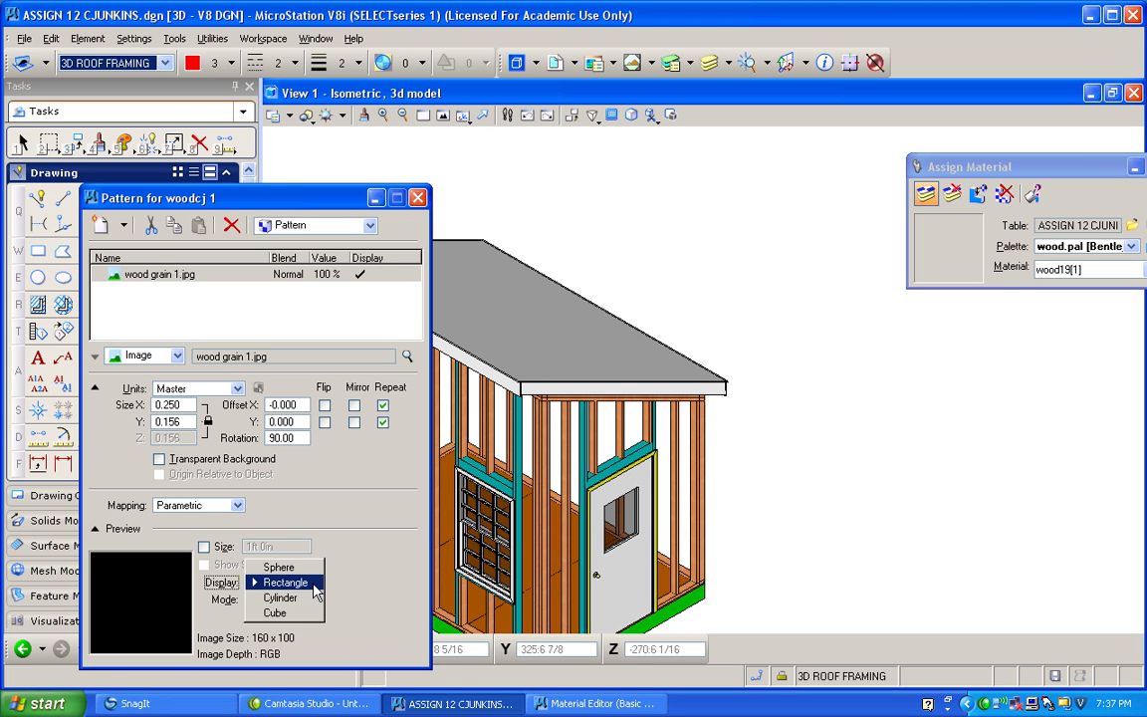
click(311, 601)
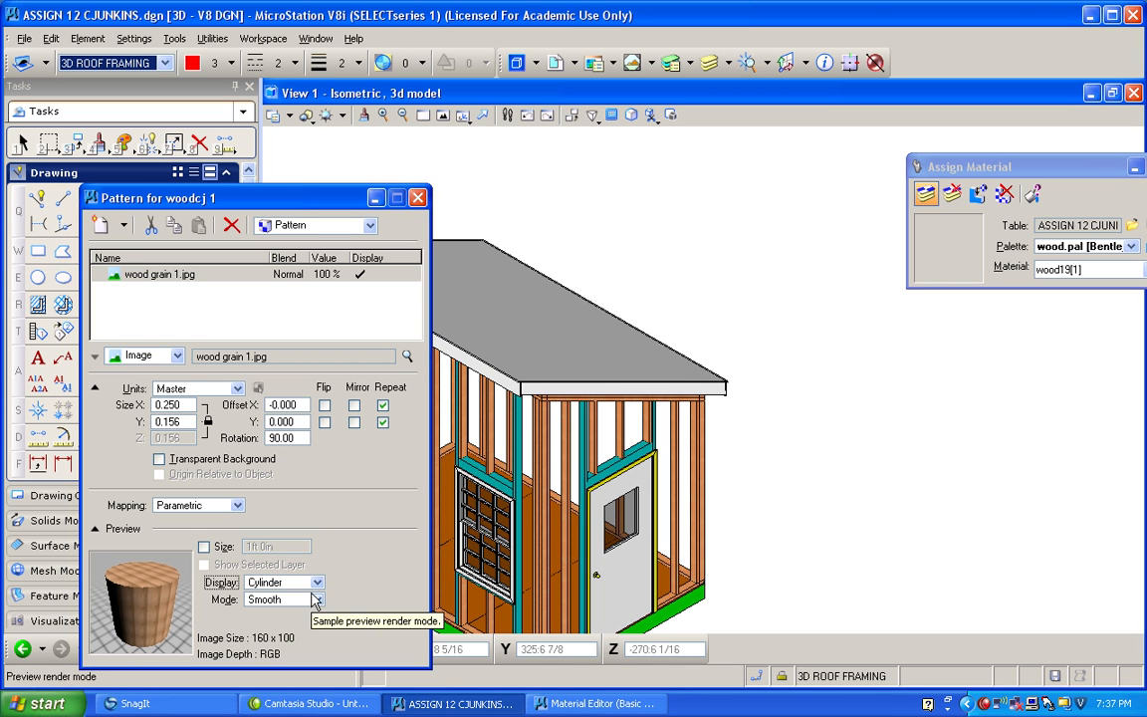
Set the rotation of the wood grain 1.jpg pattern map to 0 degrees.
double_click(284, 438)
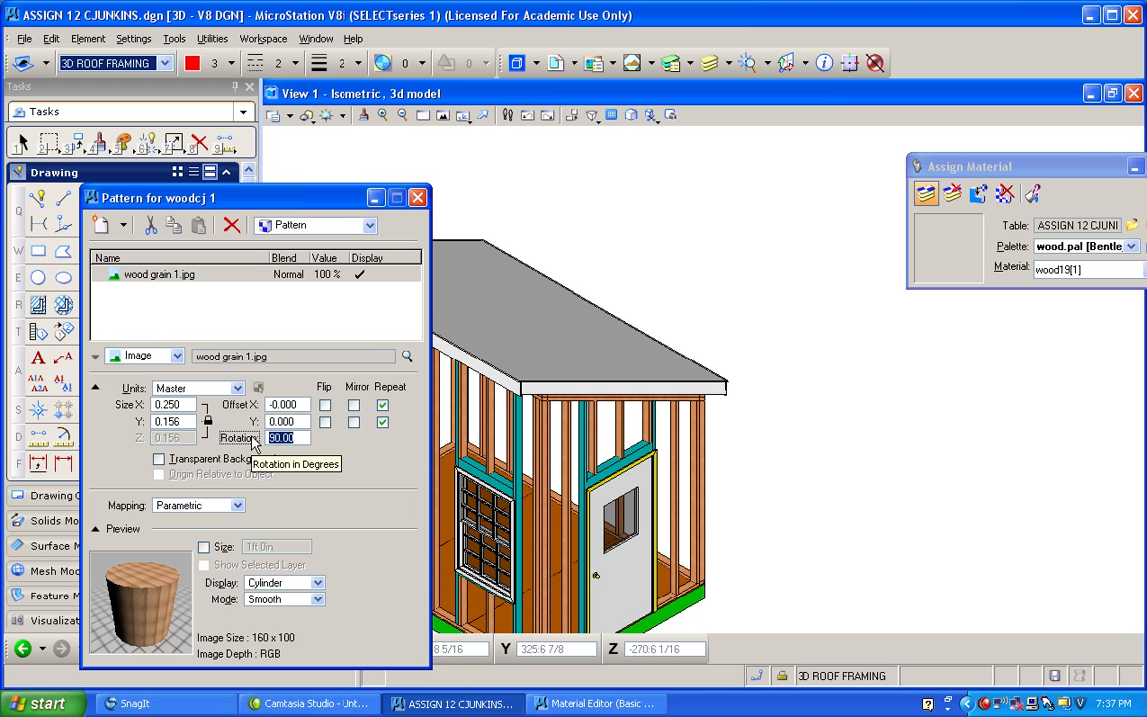
text(0)
key(Tab)
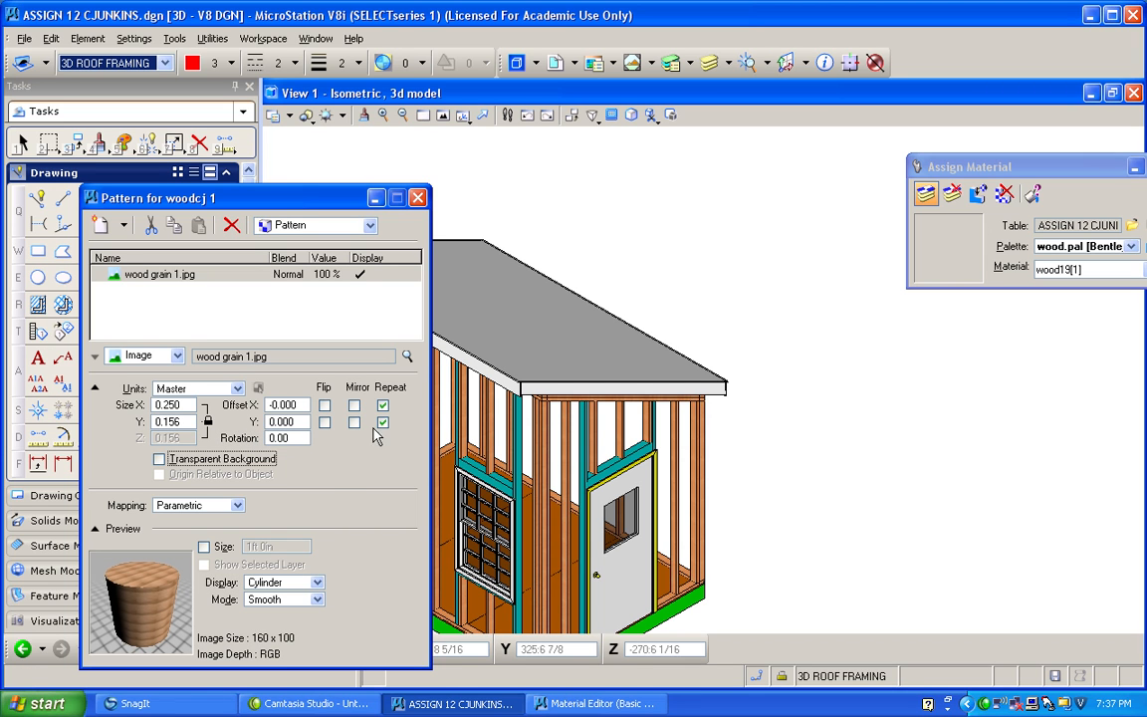
Unlock the size ratio of the wood grain pattern, set both X and Y sizes to 1, and close the pattern settings.
double_click(186, 412)
text(1)
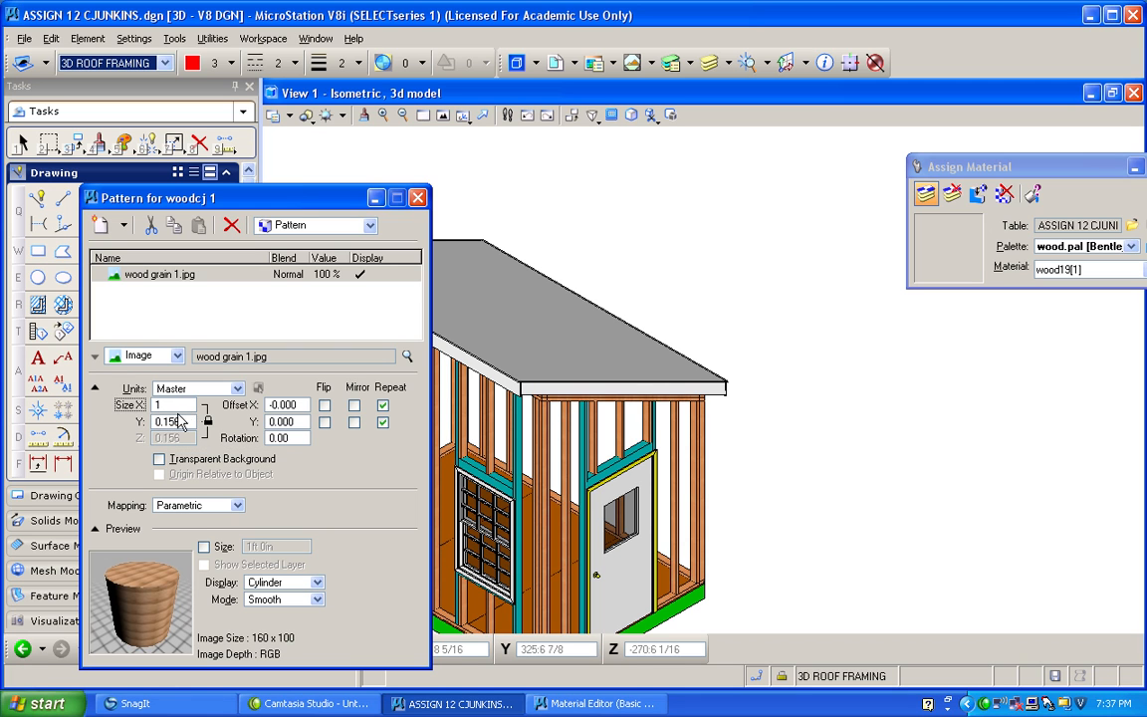
key(Return)
drag(186, 423, 135, 422)
text(1)
key(Return)
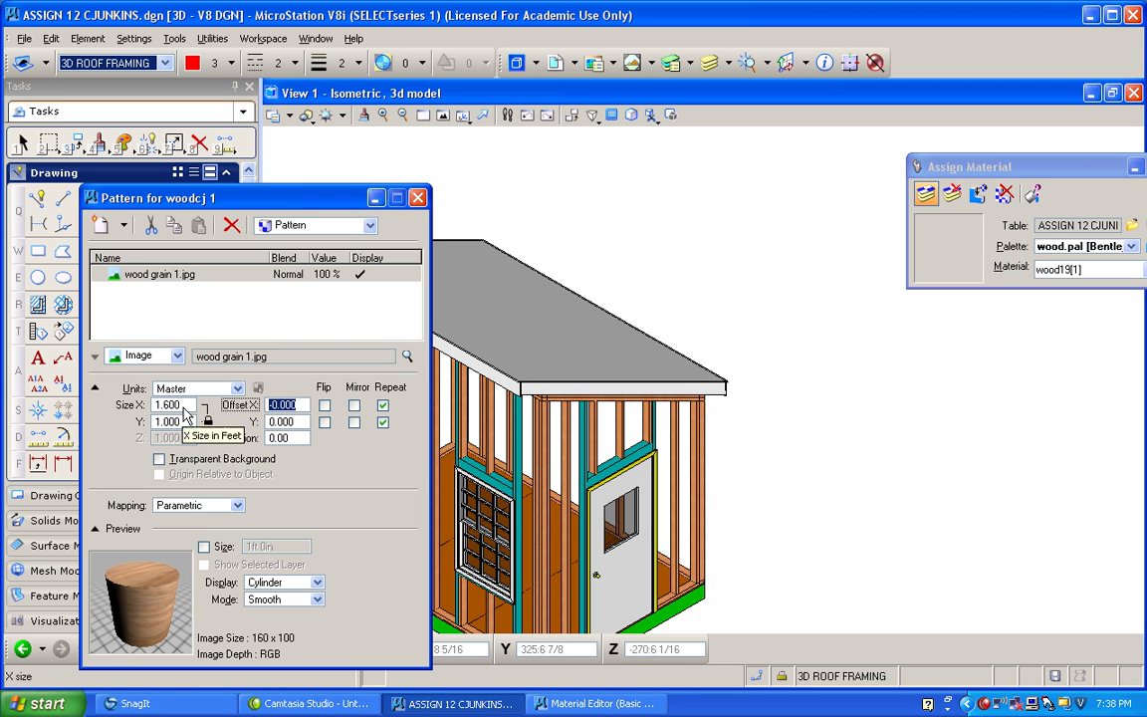
click(208, 425)
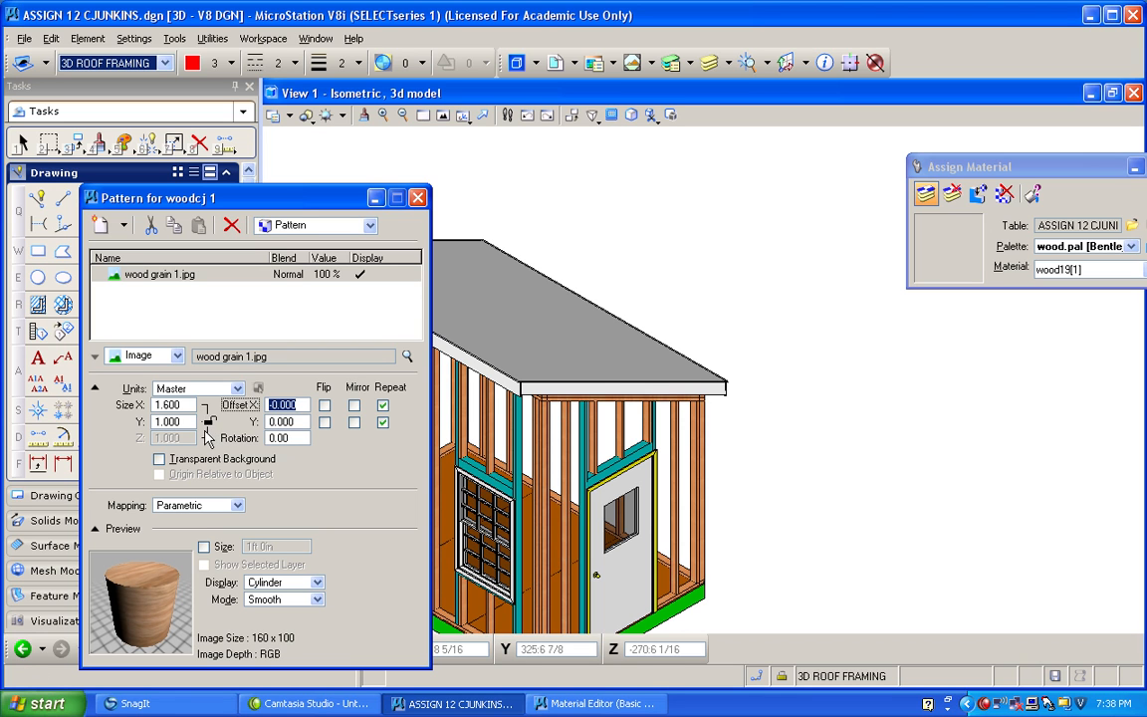
drag(184, 404, 143, 406)
text(1)
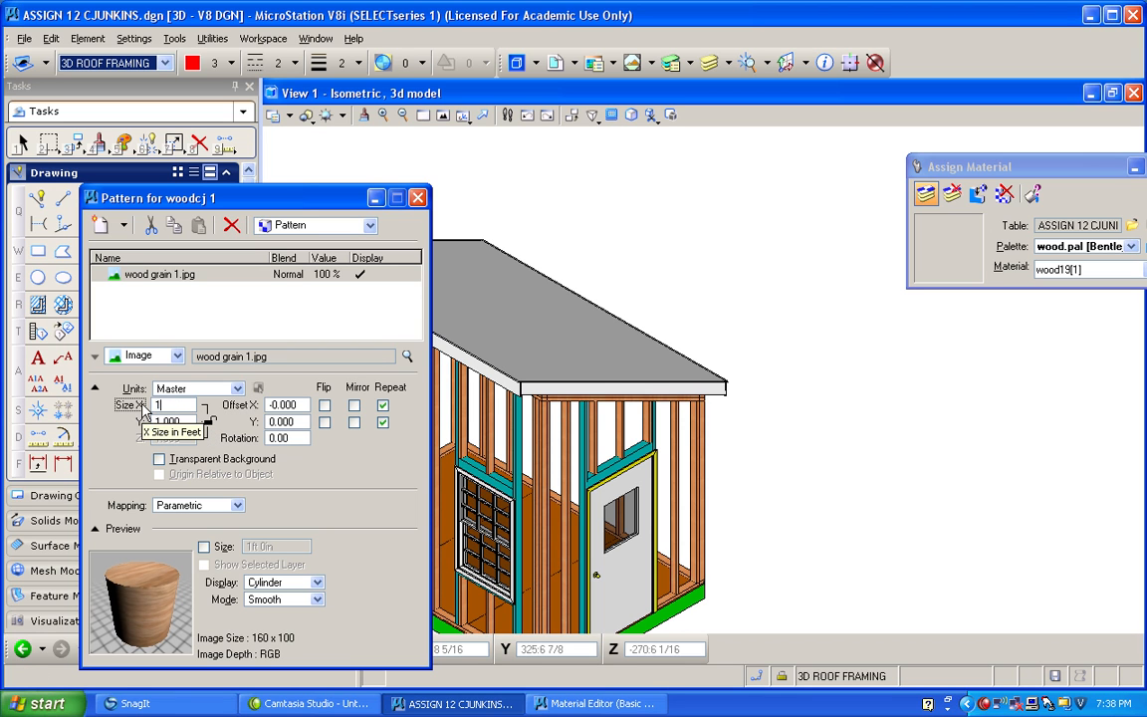
key(Tab)
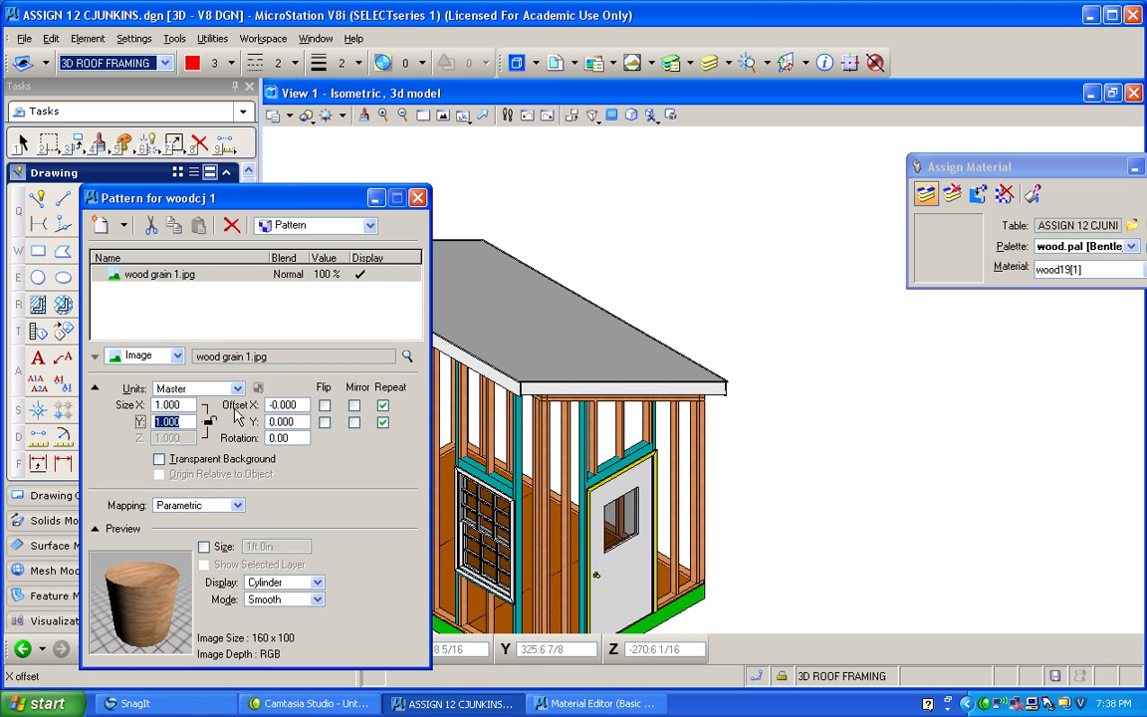
click(418, 197)
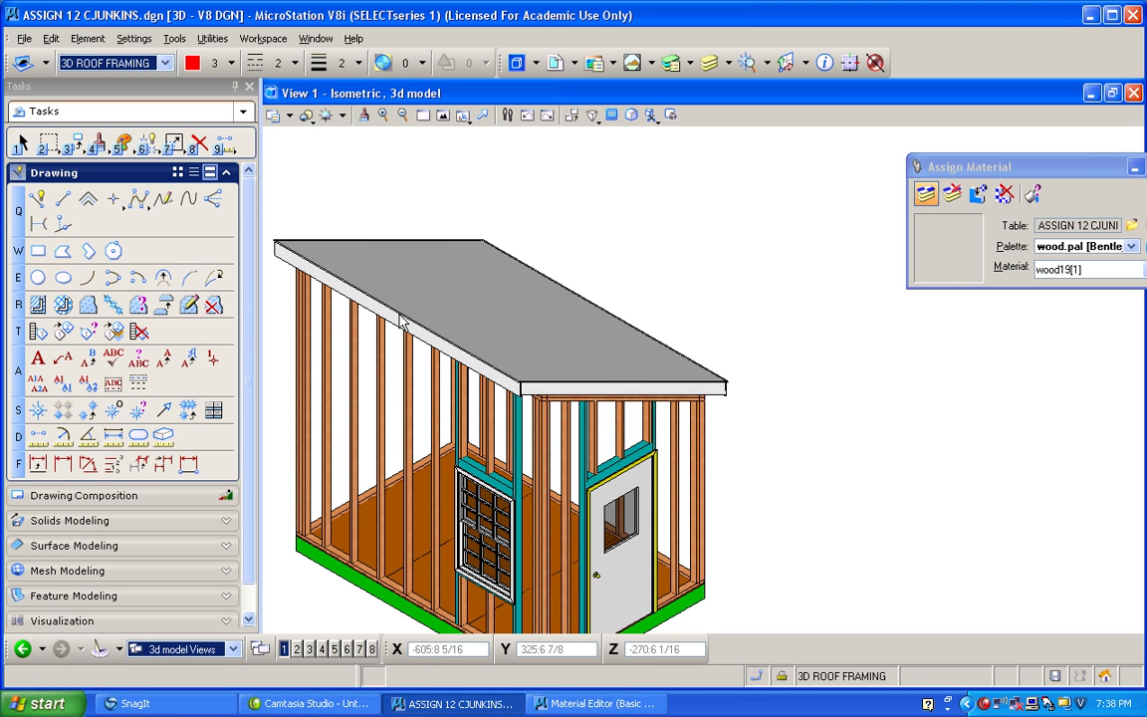
Set the X and Y sizes of the woodcj 1 pattern map to 0.2, lock its size ratio, and close the settings.
click(422, 356)
click(380, 375)
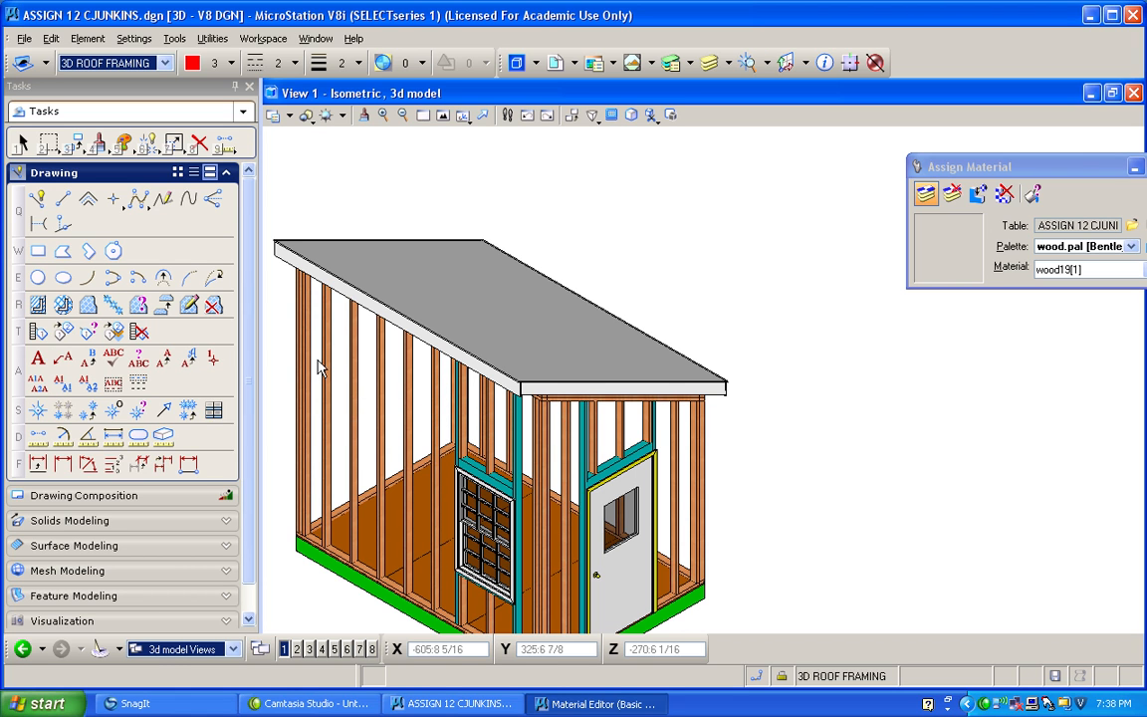
click(408, 289)
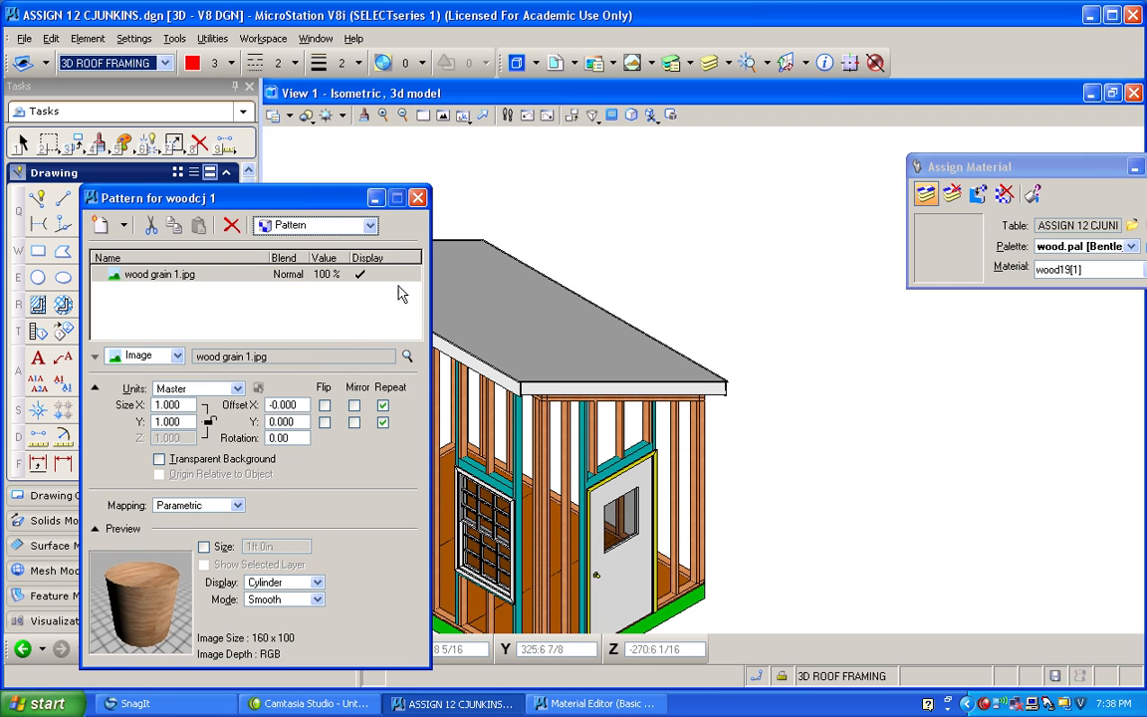
double_click(164, 405)
key(BackSpace)
text(.2)
key(Tab)
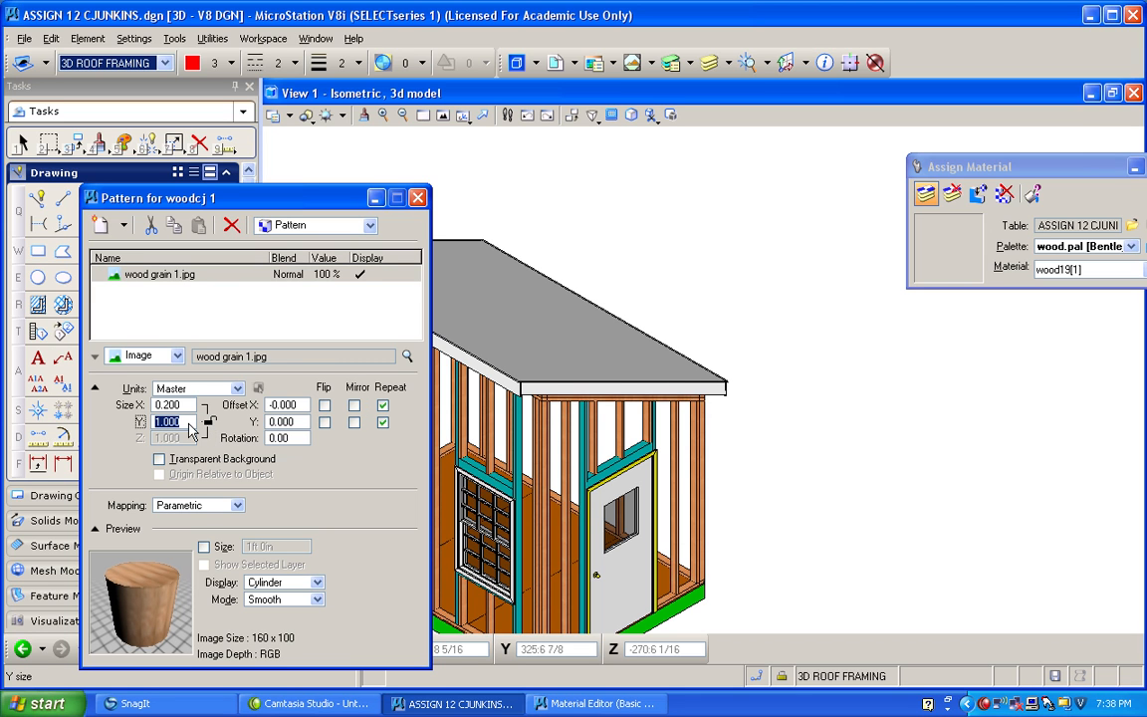
key(BackSpace)
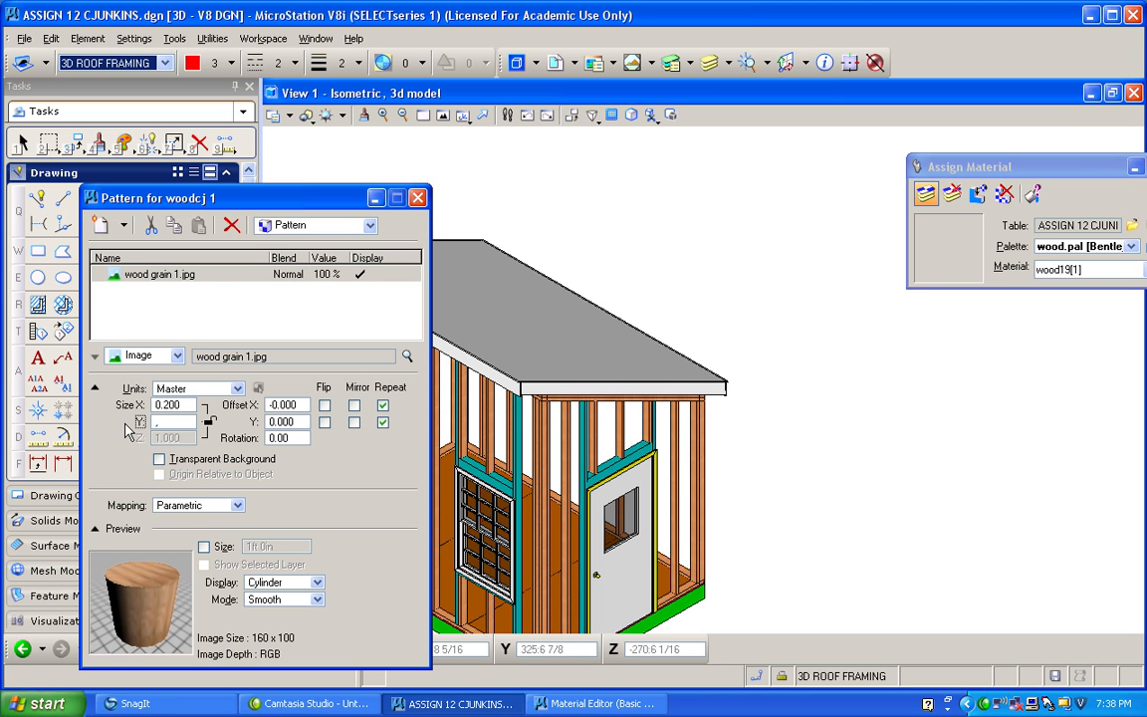
text(.2)
key(Tab)
click(208, 423)
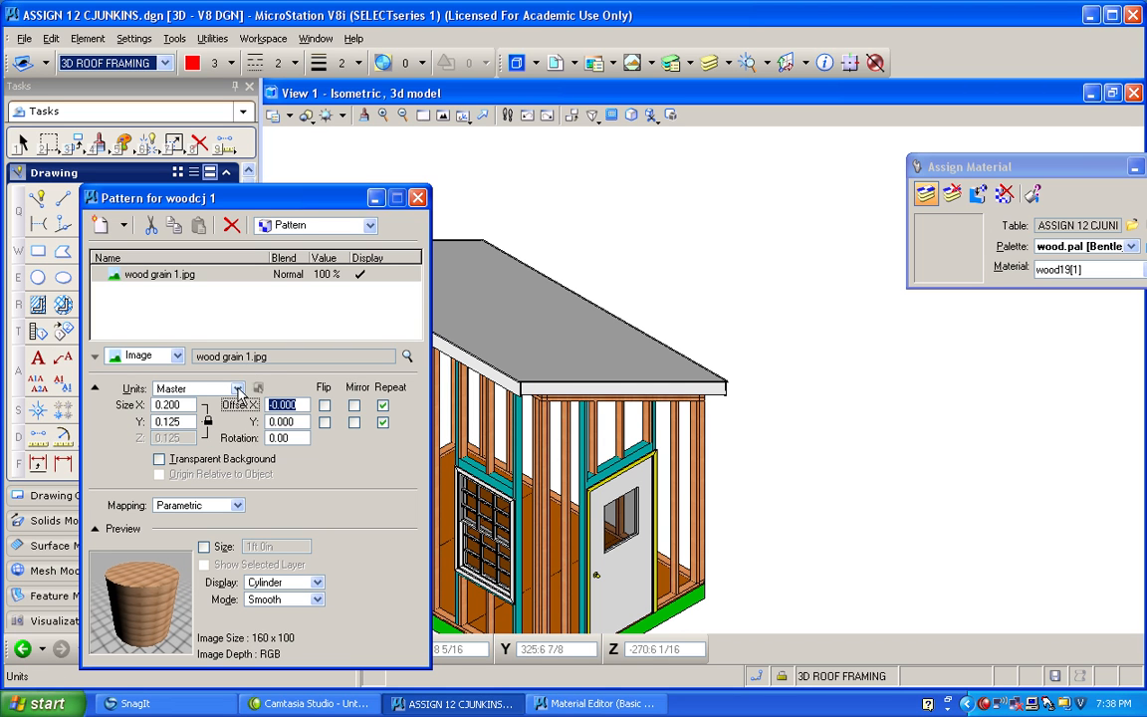
click(416, 198)
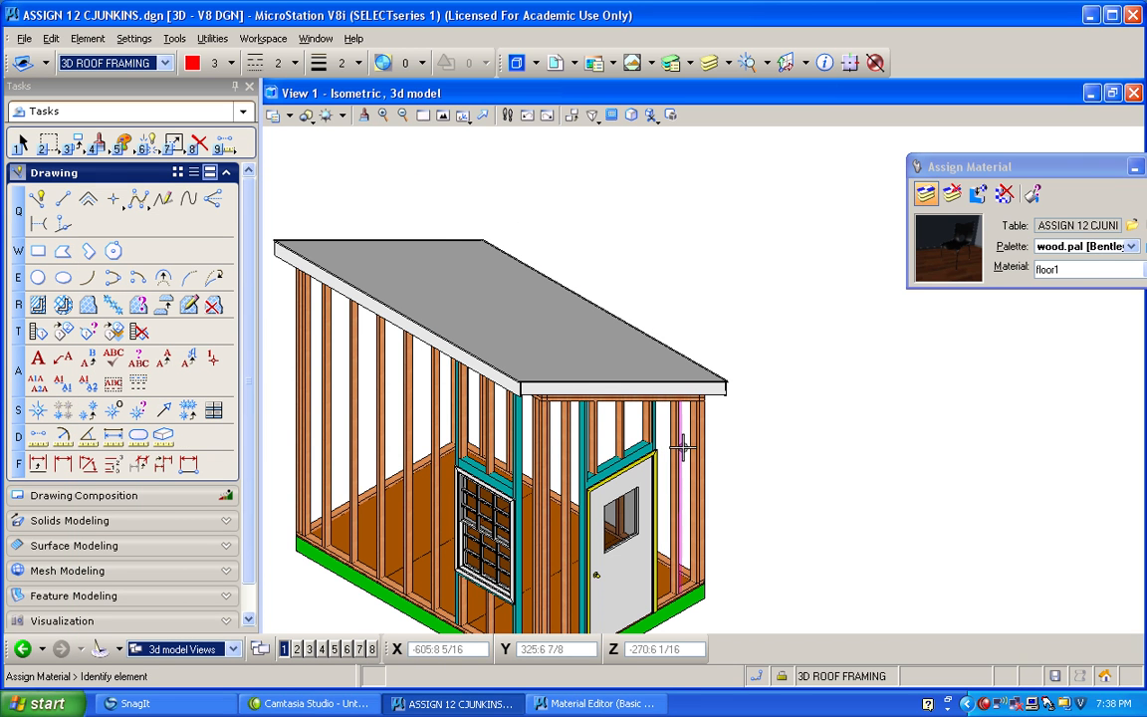
Try the floor1 material on the wall framing and examine its wood grain up close.
click(691, 447)
click(563, 435)
scroll(564, 435, up, 6)
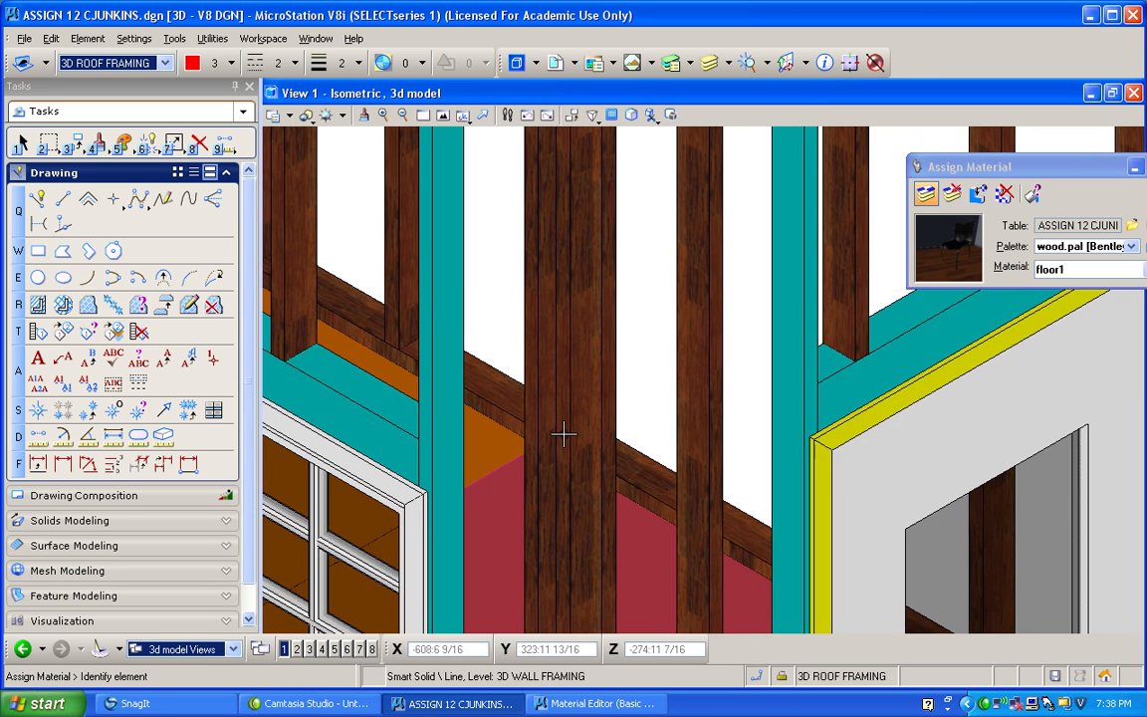
scroll(563, 435, up, 3)
scroll(567, 435, down, 1)
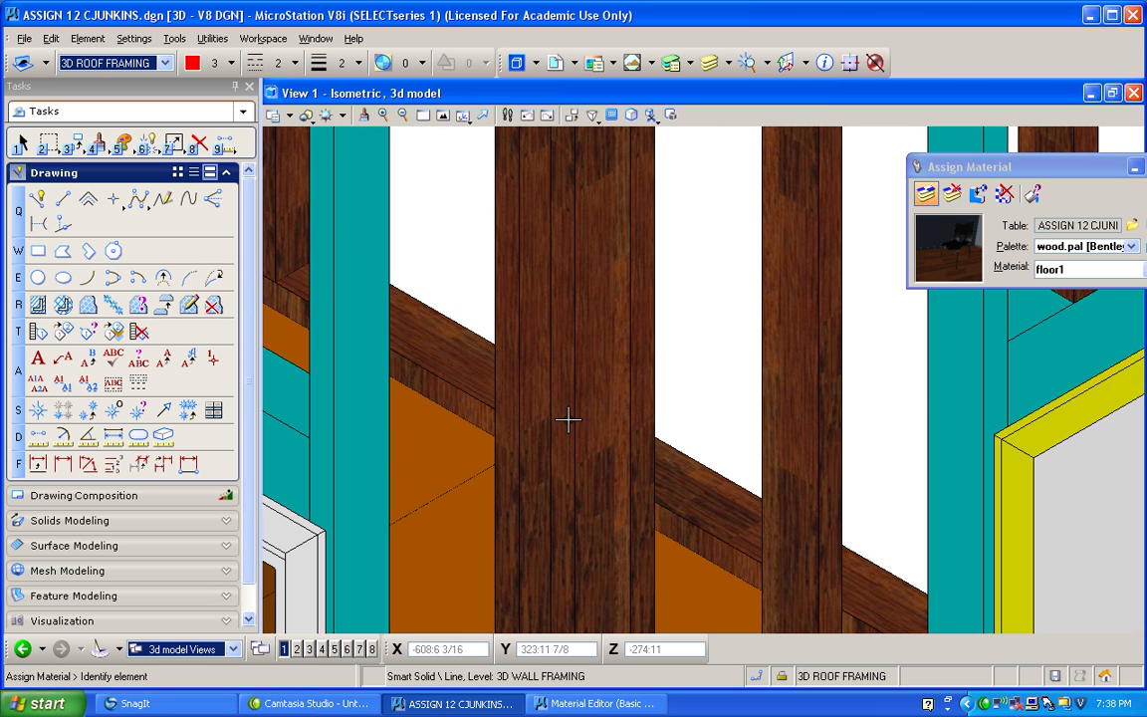
scroll(568, 420, down, 2)
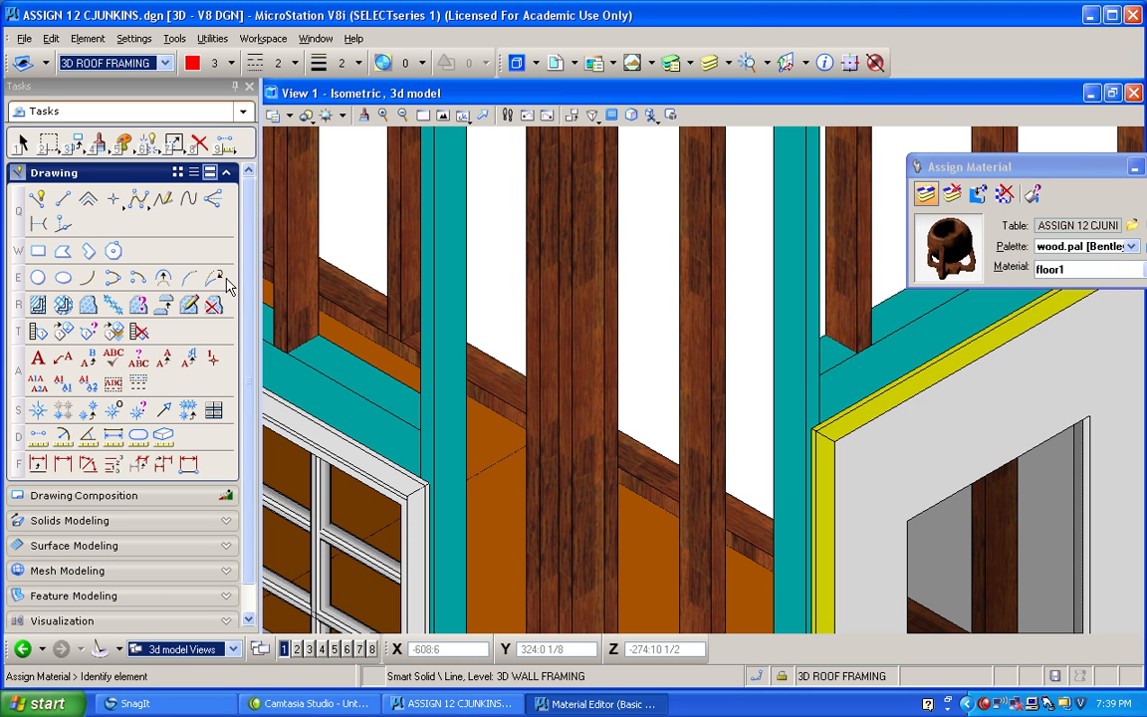
scroll(590, 350, up, 5)
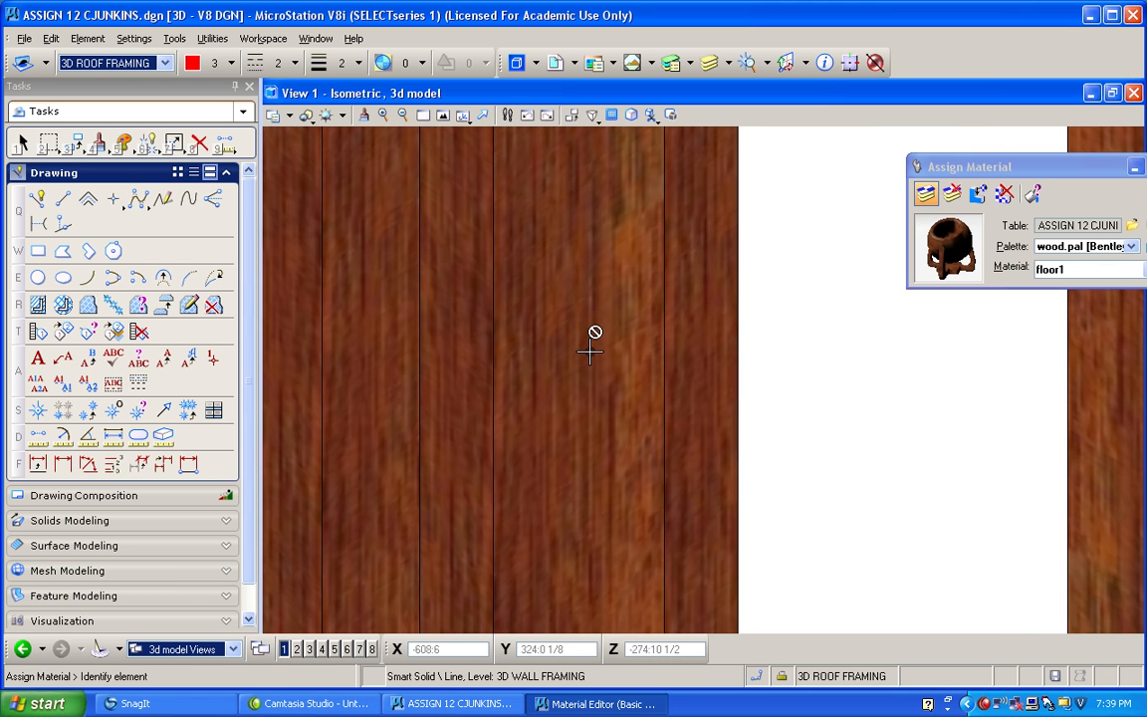
scroll(589, 352, down, 6)
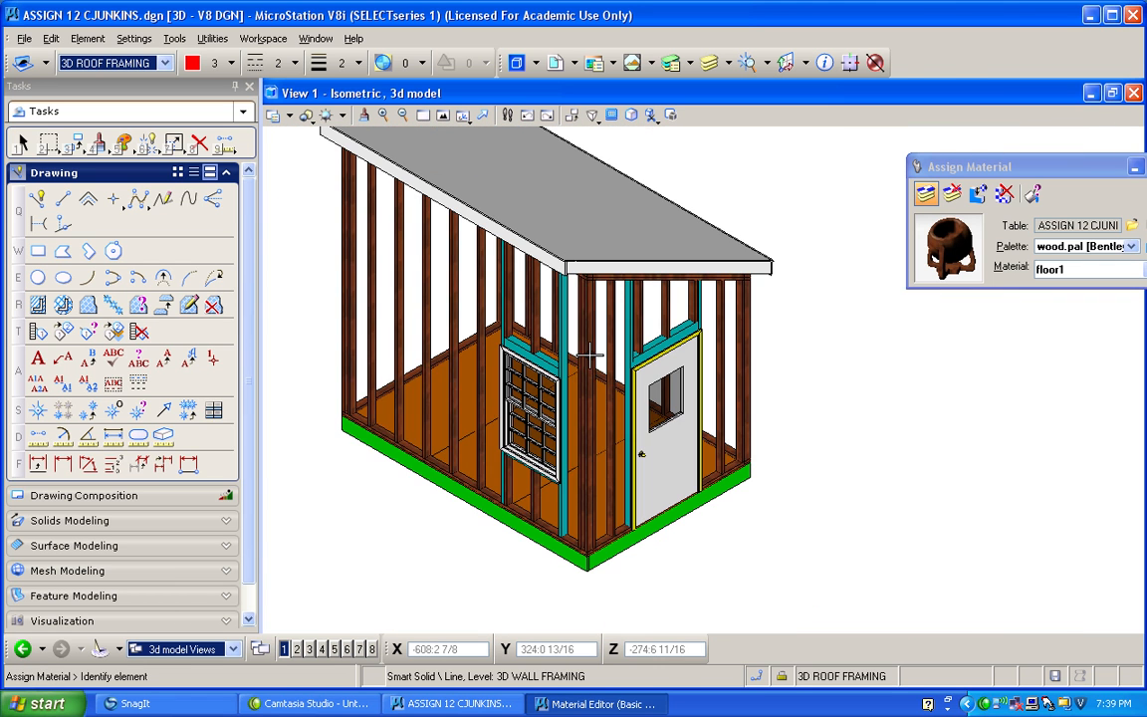
scroll(582, 386, up, 2)
scroll(558, 377, down, 1)
scroll(535, 369, up, 1)
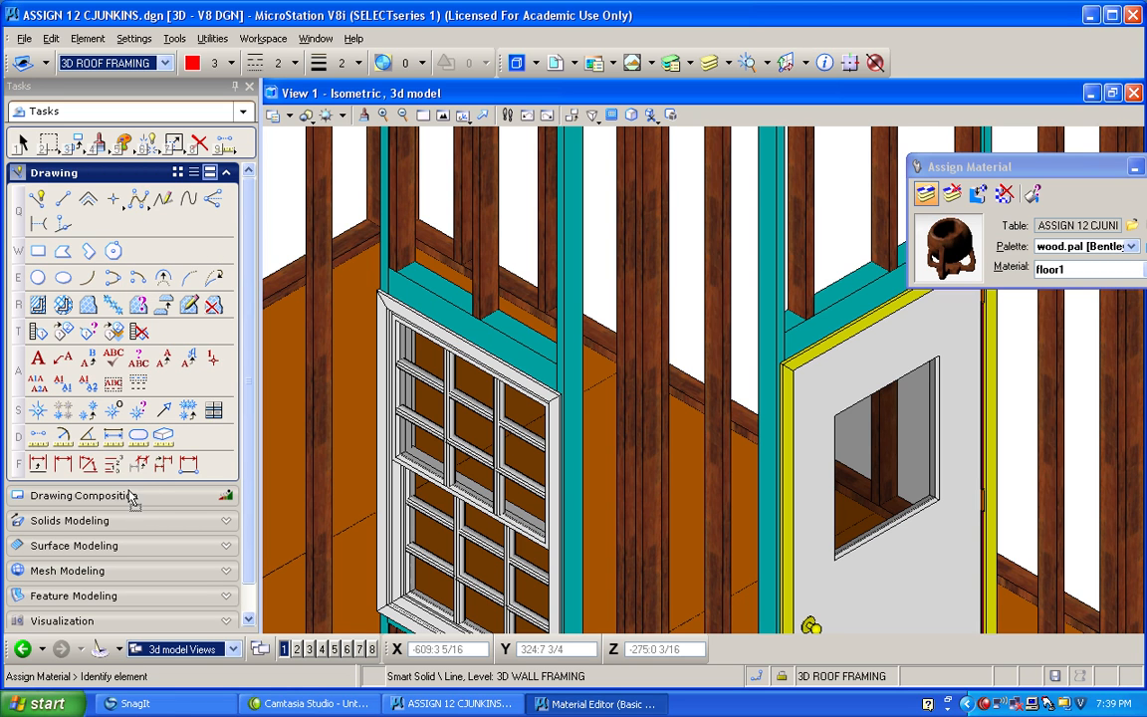
Assign the woodcj 1 material to the wall framing and check its grain on the studs.
drag(130, 491, 128, 486)
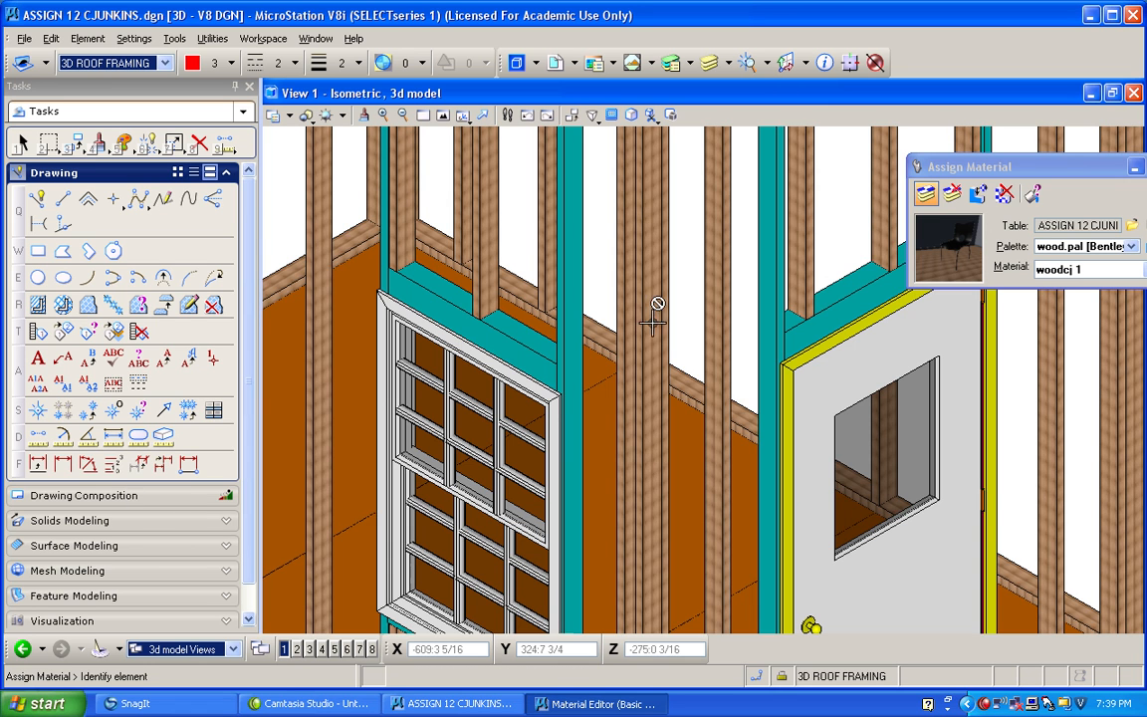
scroll(652, 361, up, 3)
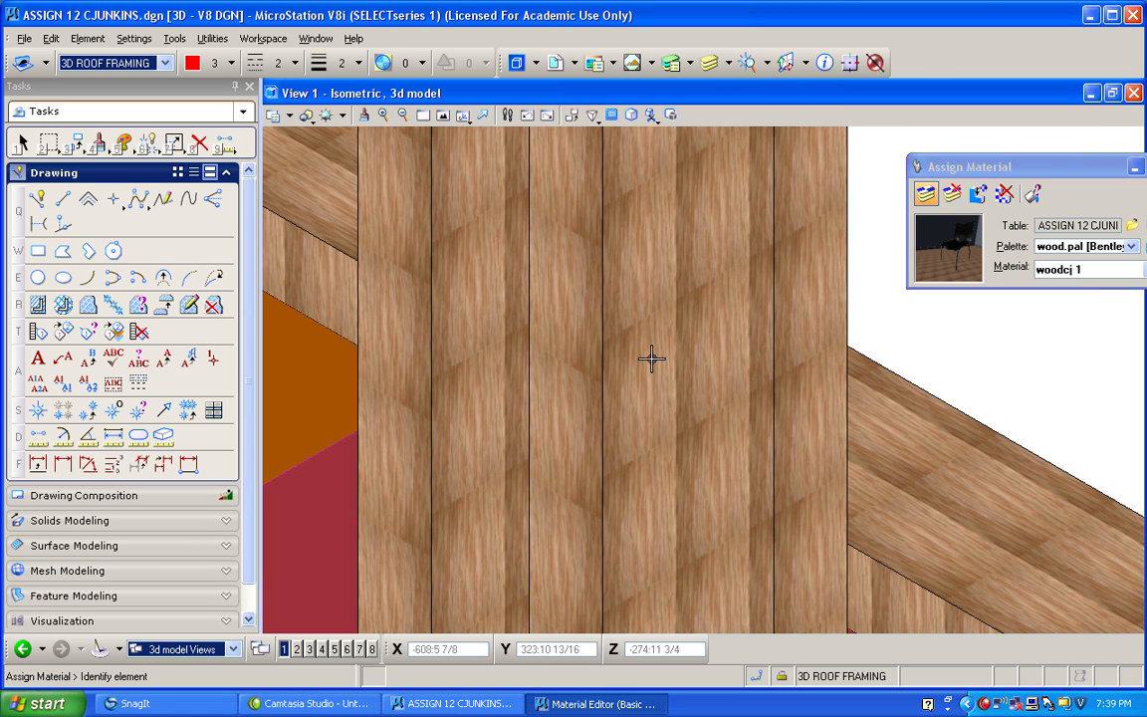
Set the floor1 pattern map's units to Master and, with the ratio unlocked, both its X and Y sizes to 1.
click(413, 286)
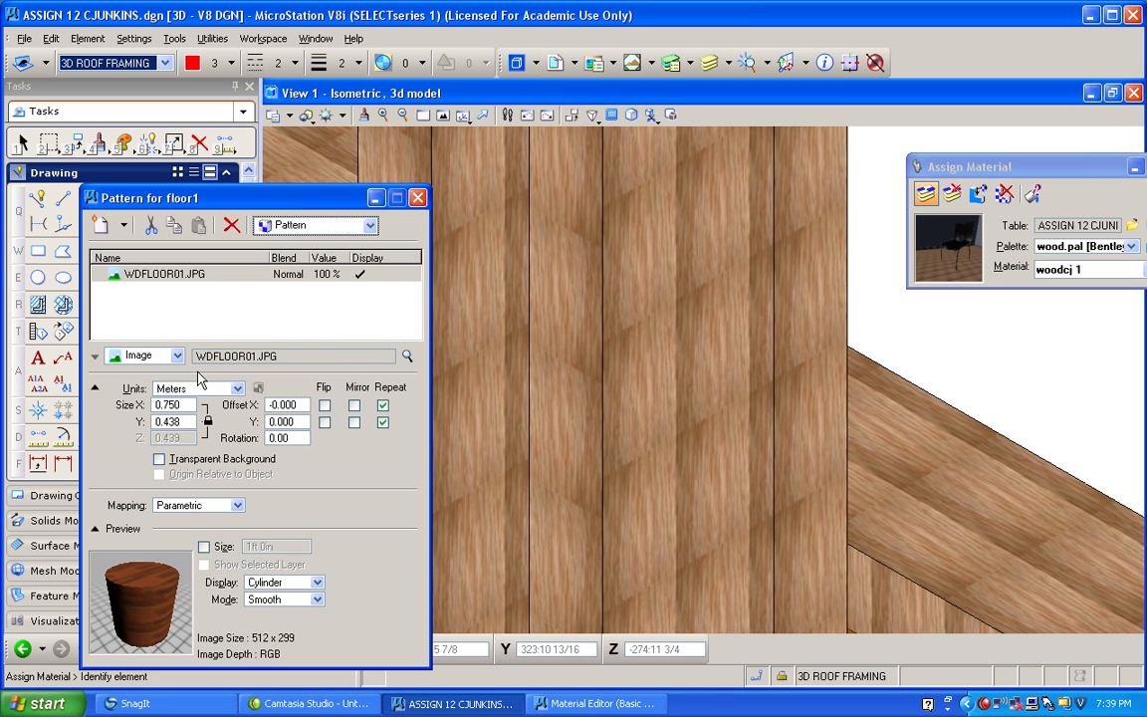
click(237, 390)
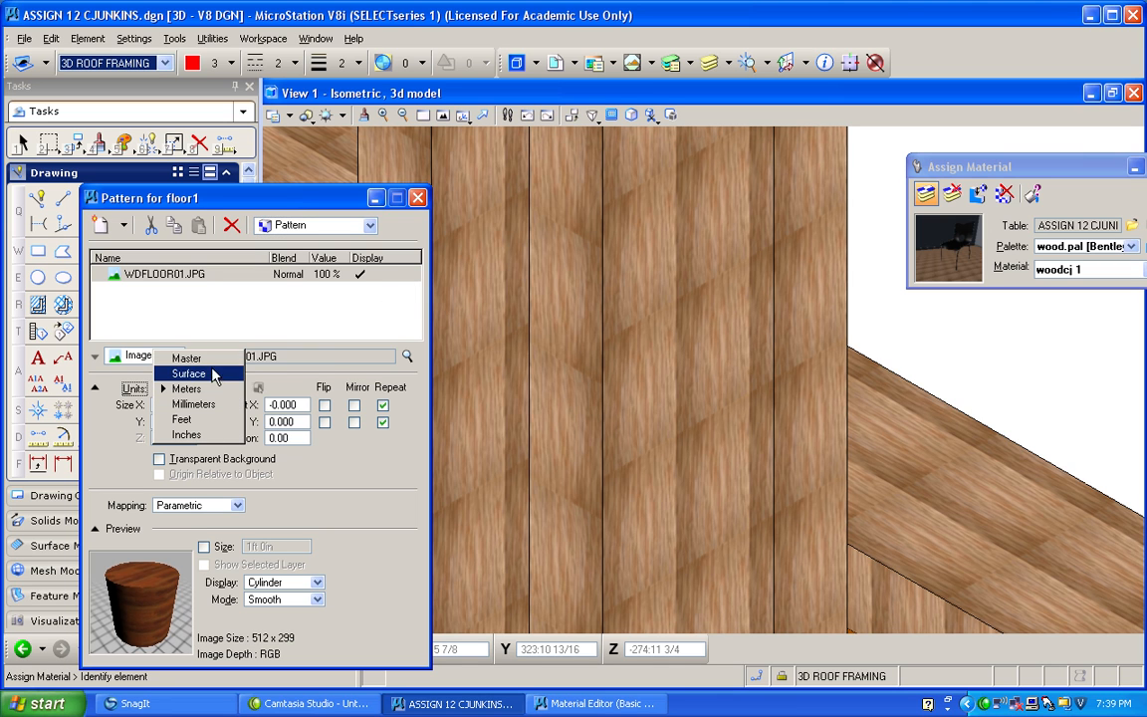
click(212, 360)
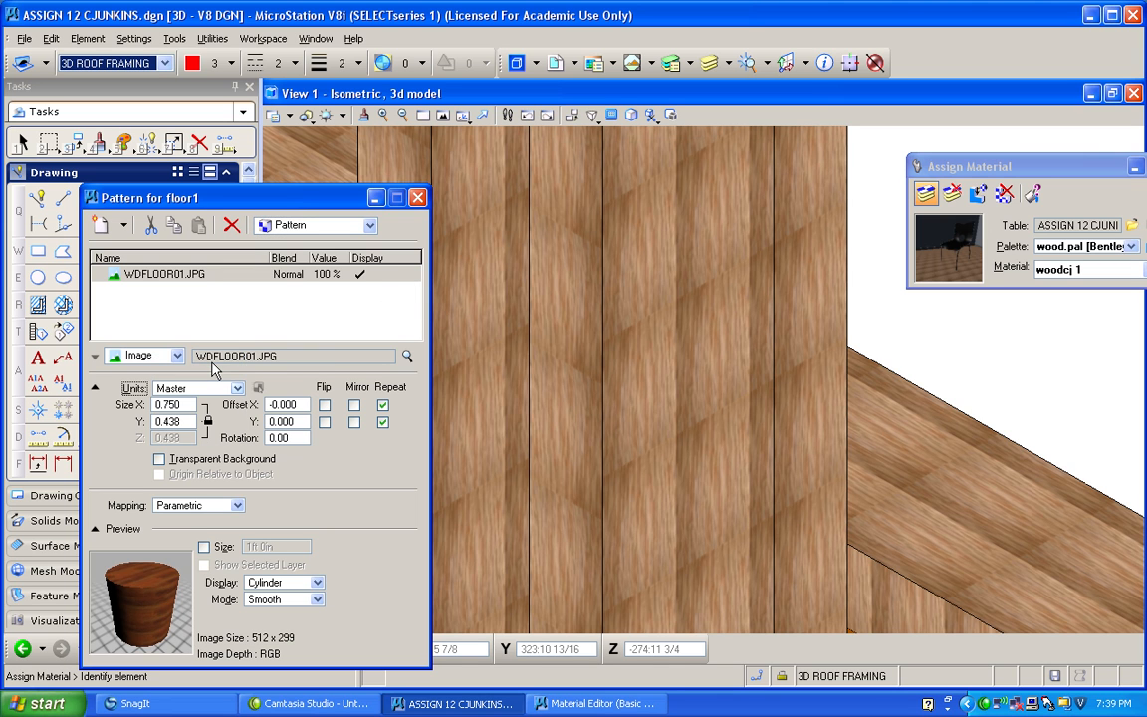
key(Tab)
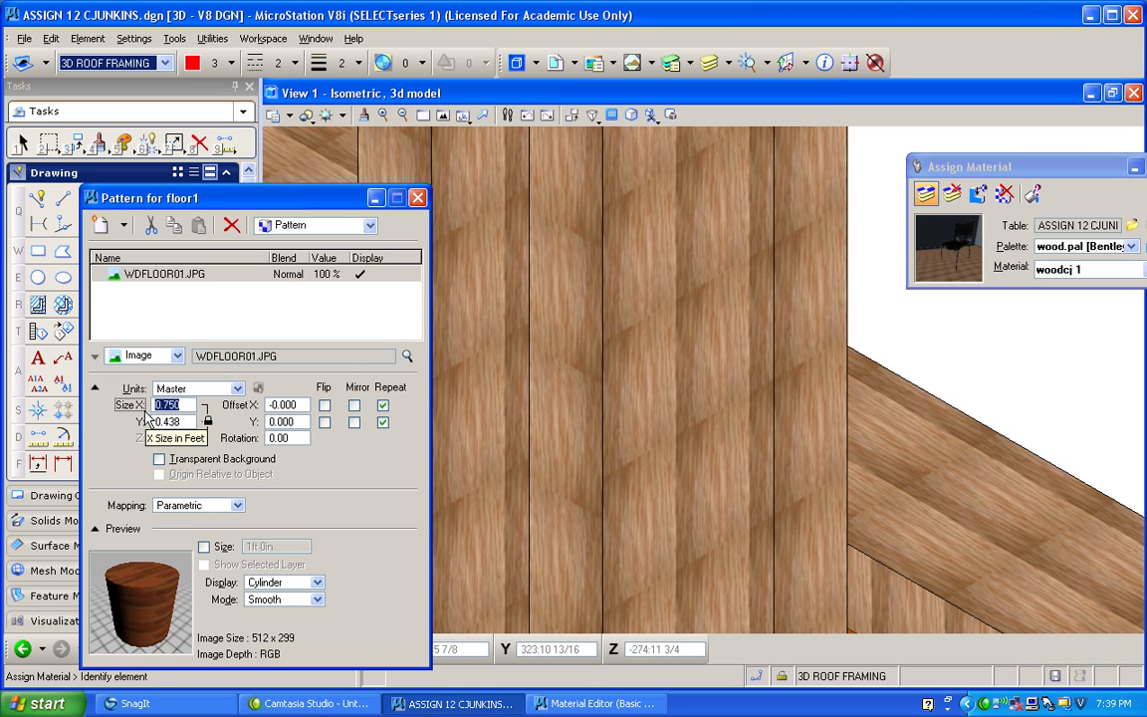
text(1)
key(Return)
drag(190, 425, 141, 429)
text(1)
key(Tab)
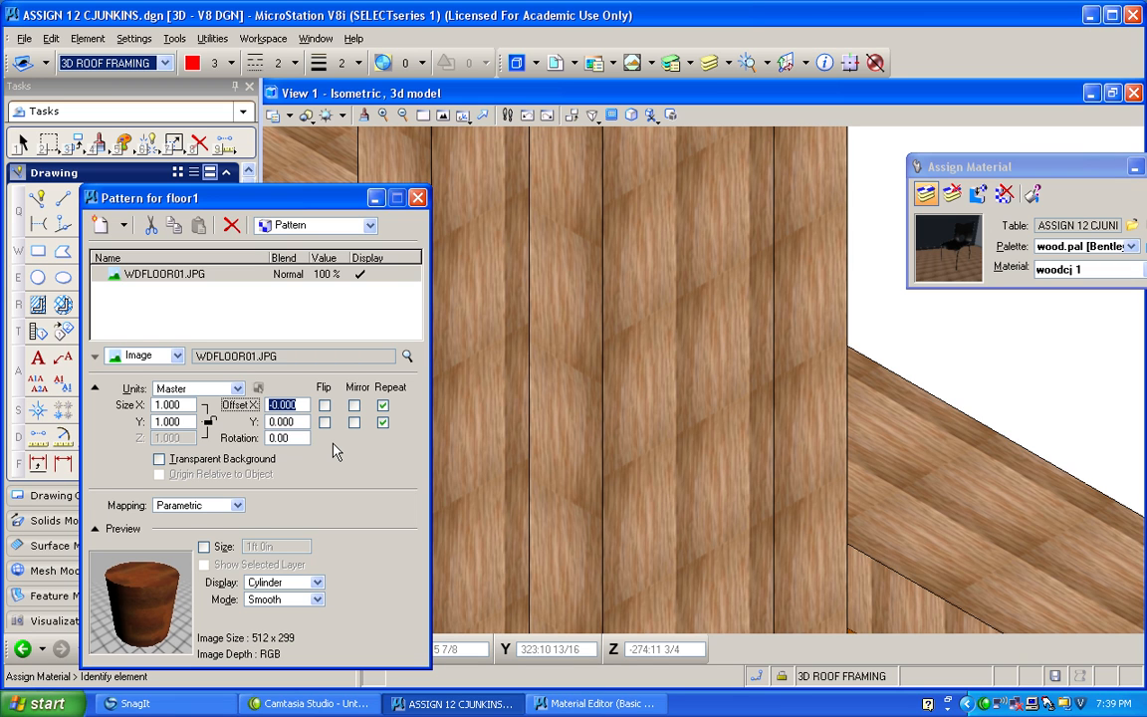
click(417, 198)
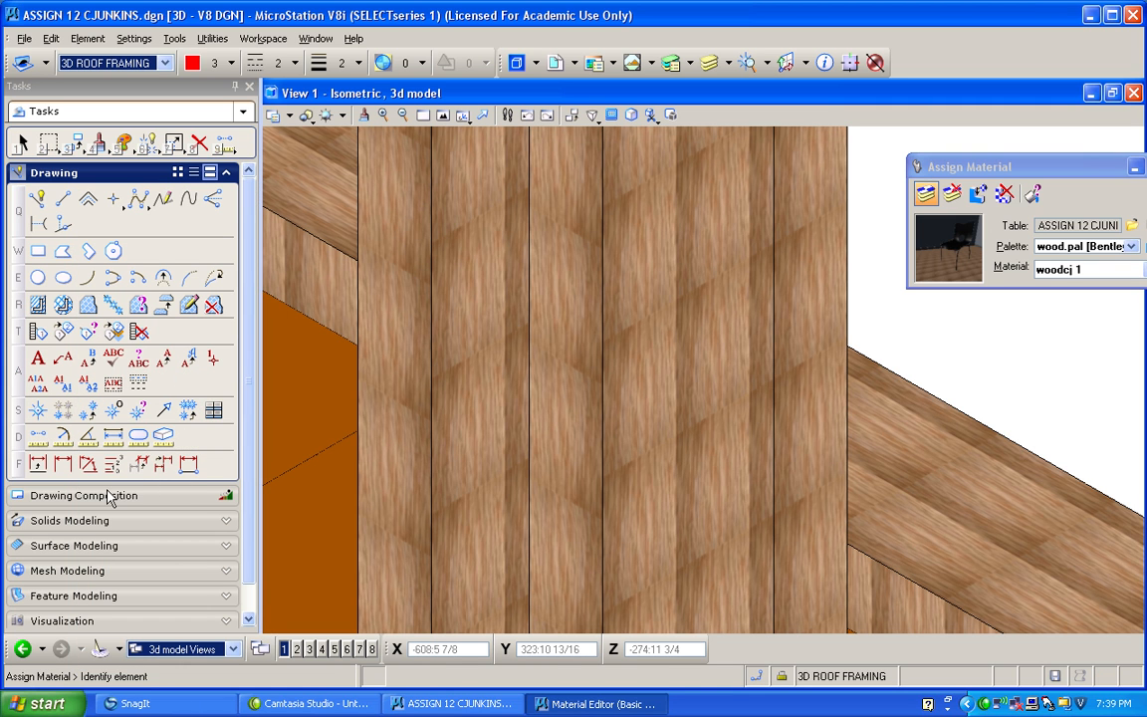
Reopen the woodcj 1 pattern map, set its unlocked X and Y sizes to 1, and lock the size ratio again.
click(405, 290)
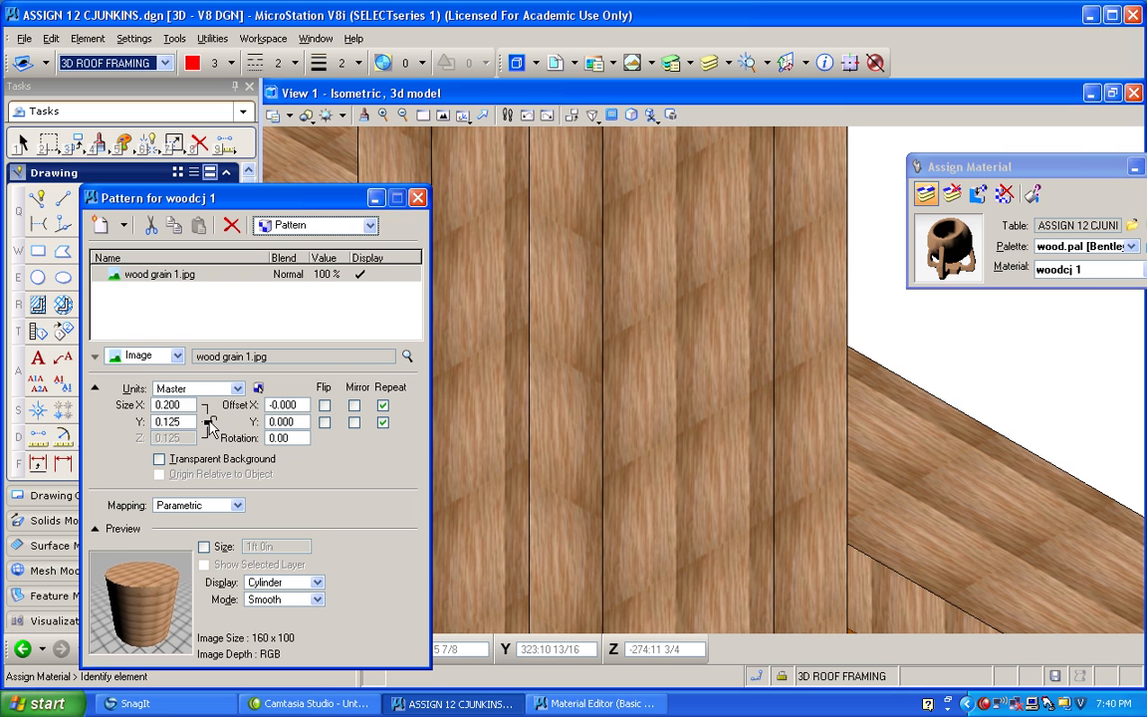
double_click(169, 406)
text(1)
key(Tab)
text(1)
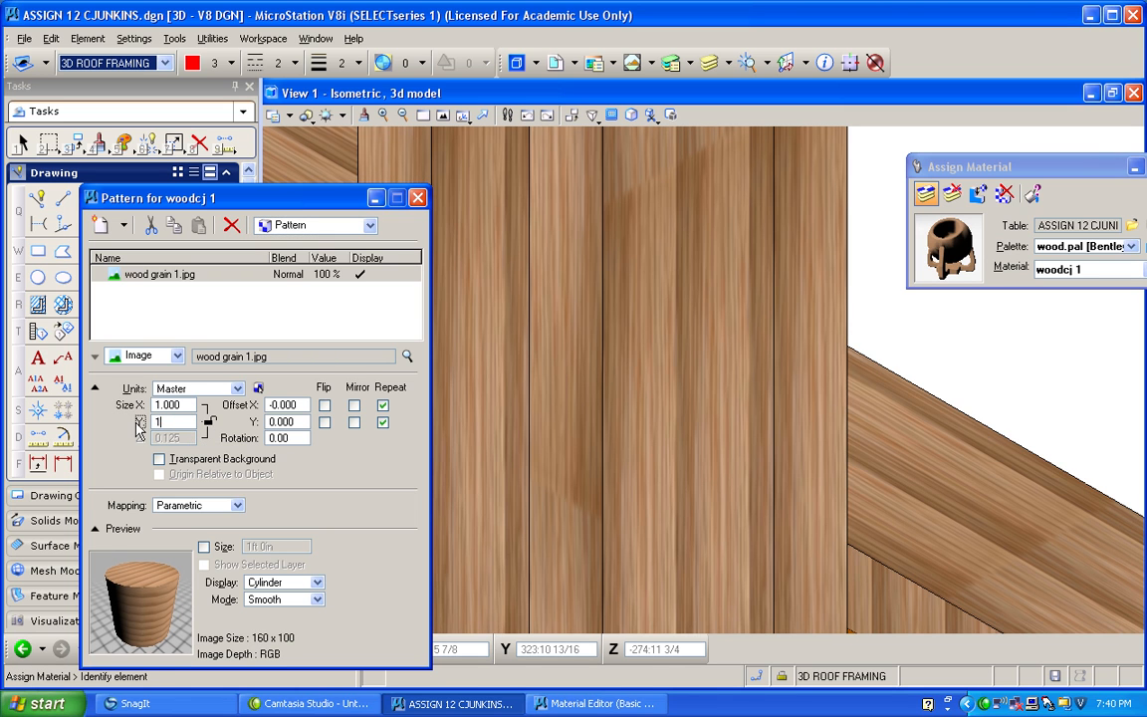
key(Tab)
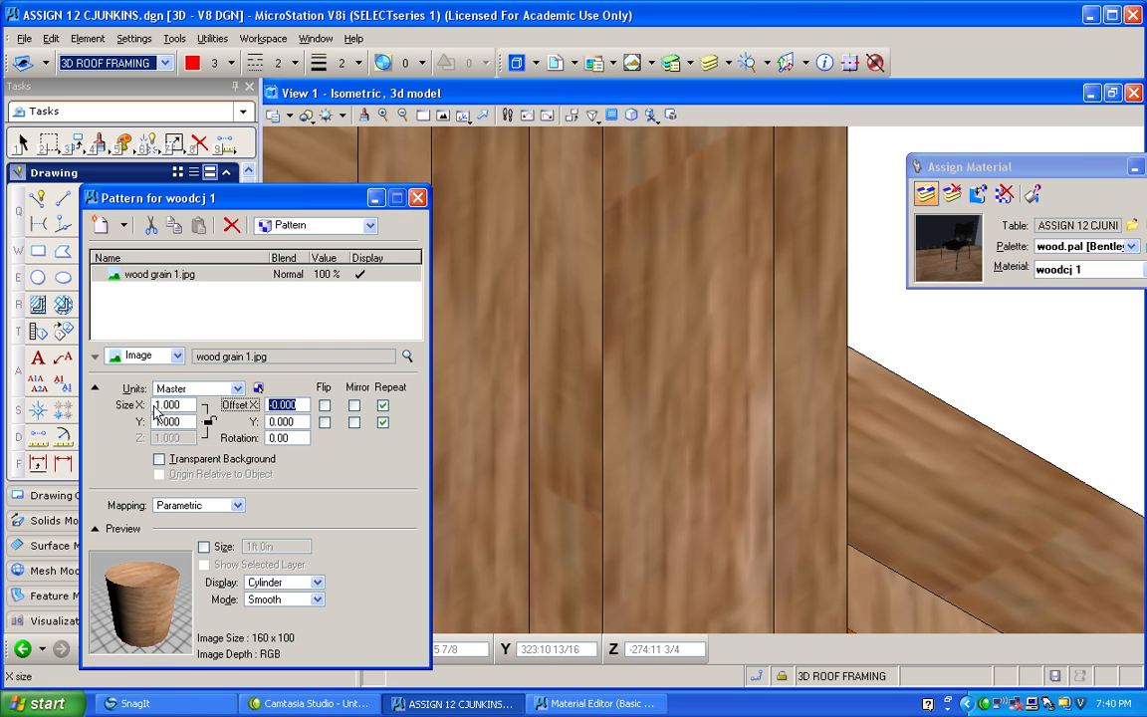
click(208, 422)
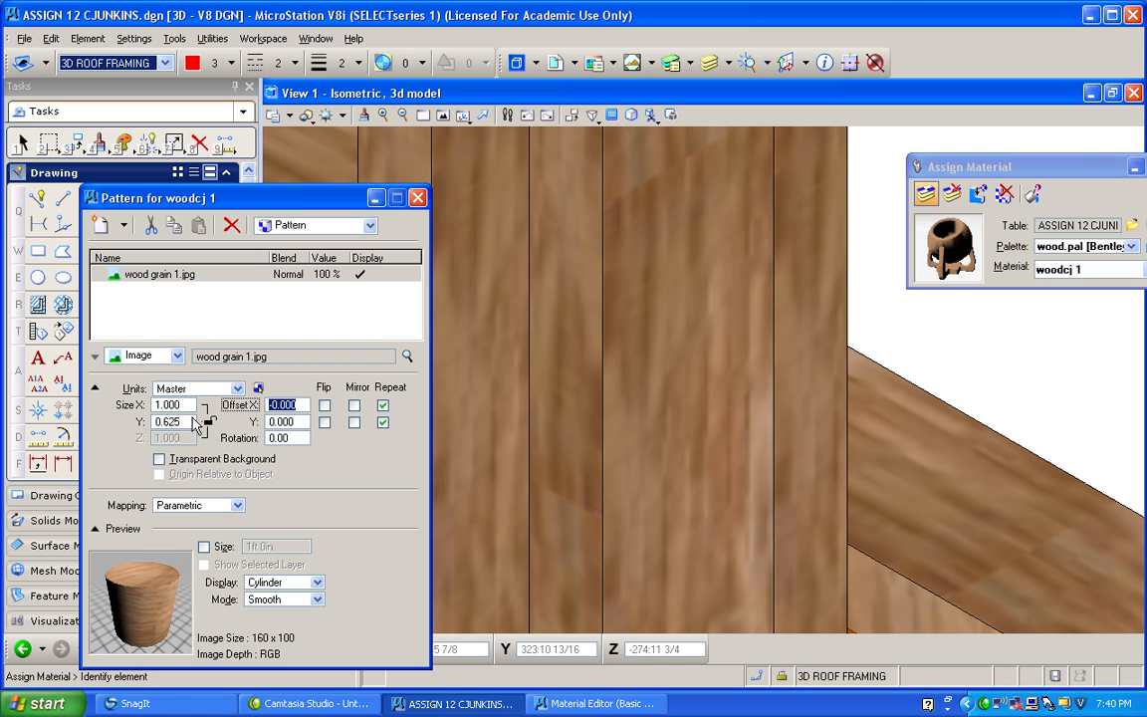
click(175, 421)
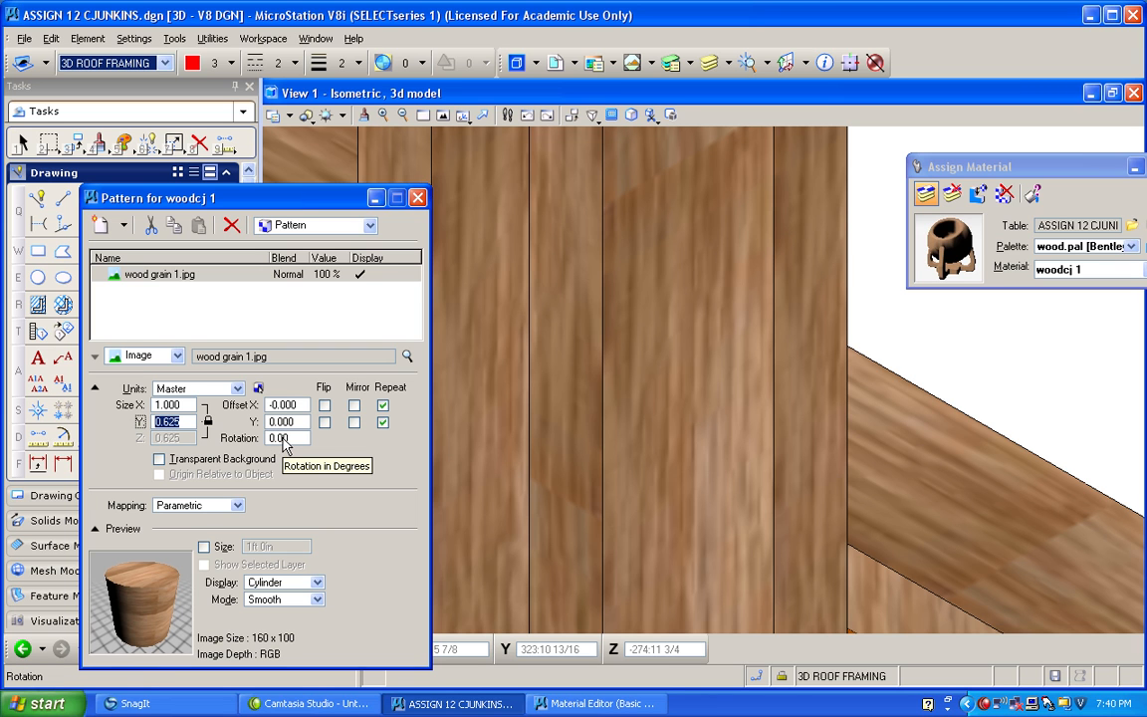
Set the X size of the wood grain 1.jpg pattern to 0.5 and check the grain on the wall framing.
drag(186, 405, 137, 405)
key(BackSpace)
text(.5)
key(Return)
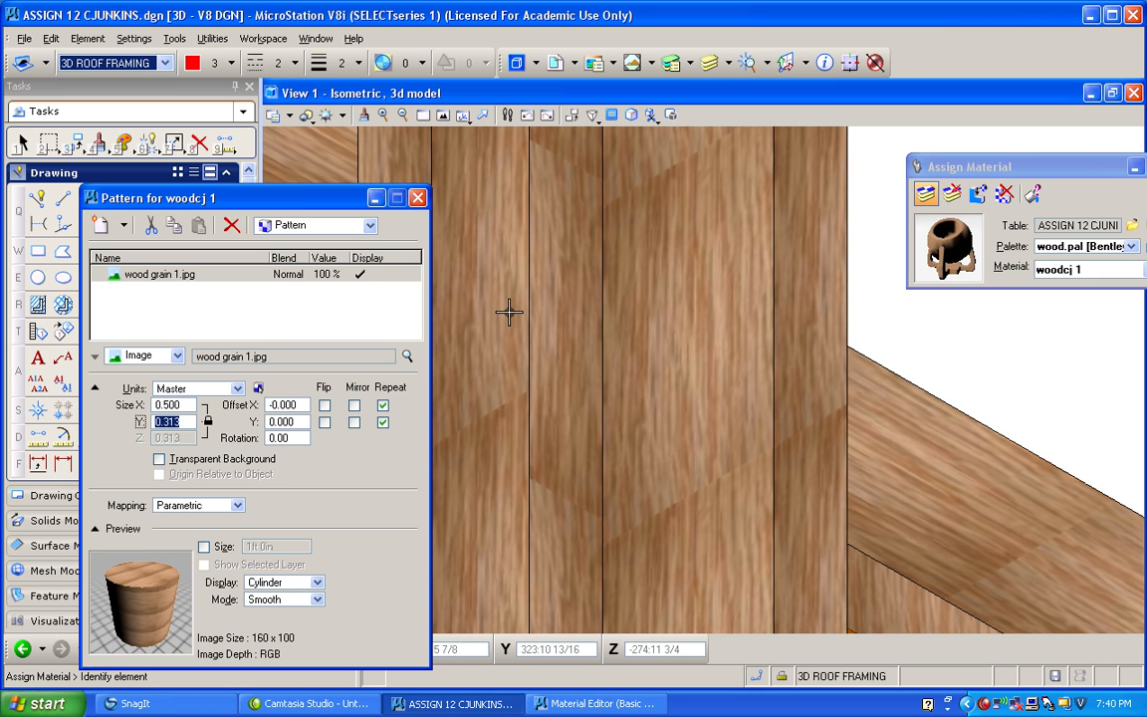
scroll(508, 312, down, 1)
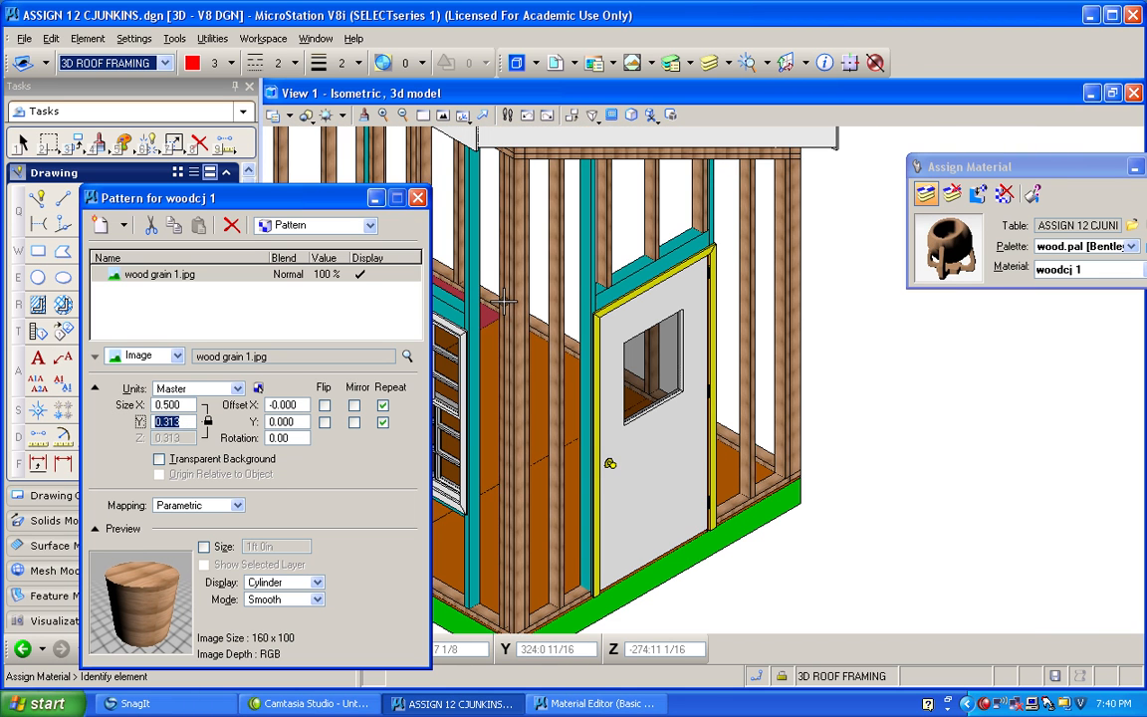
scroll(795, 237, up, 1)
scroll(795, 238, down, 1)
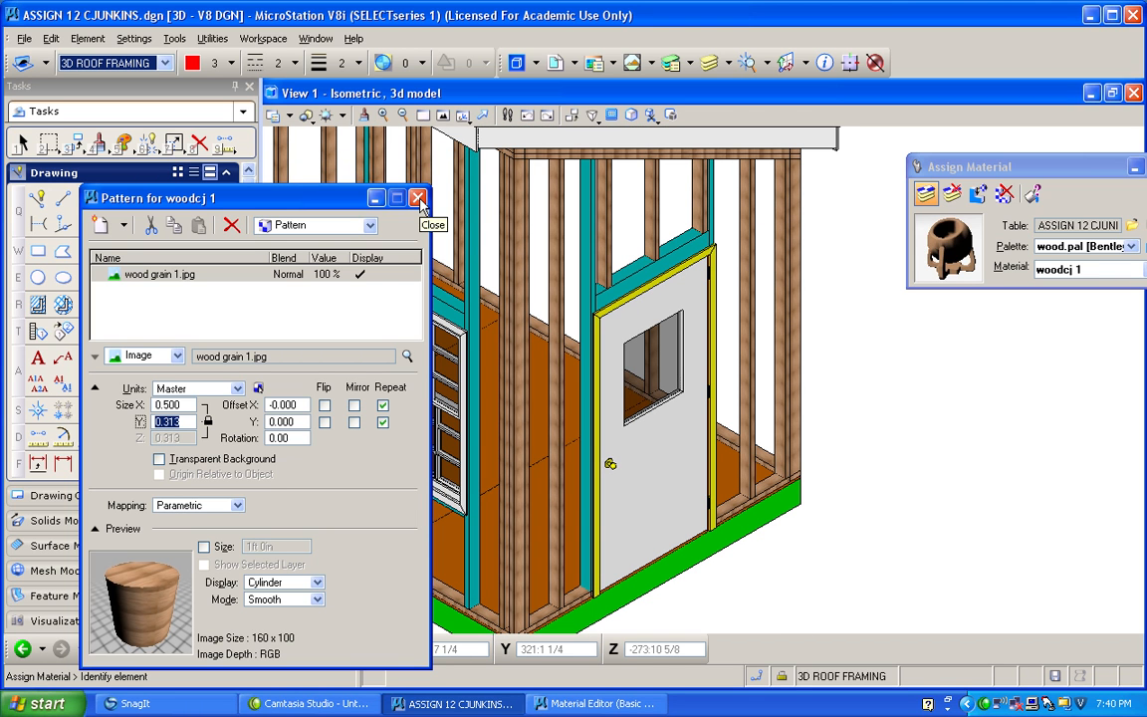
Try the Planar and Elevation drape mappings for the wood grain pattern, and return the mapping to Parametric.
click(237, 505)
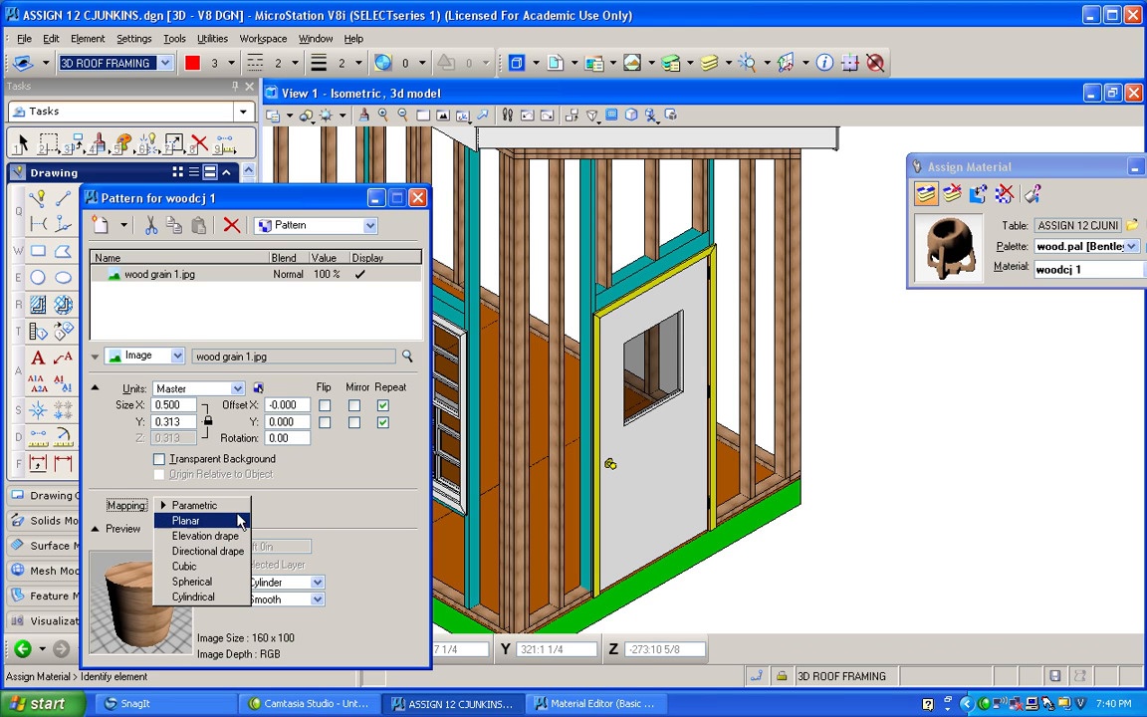
click(237, 521)
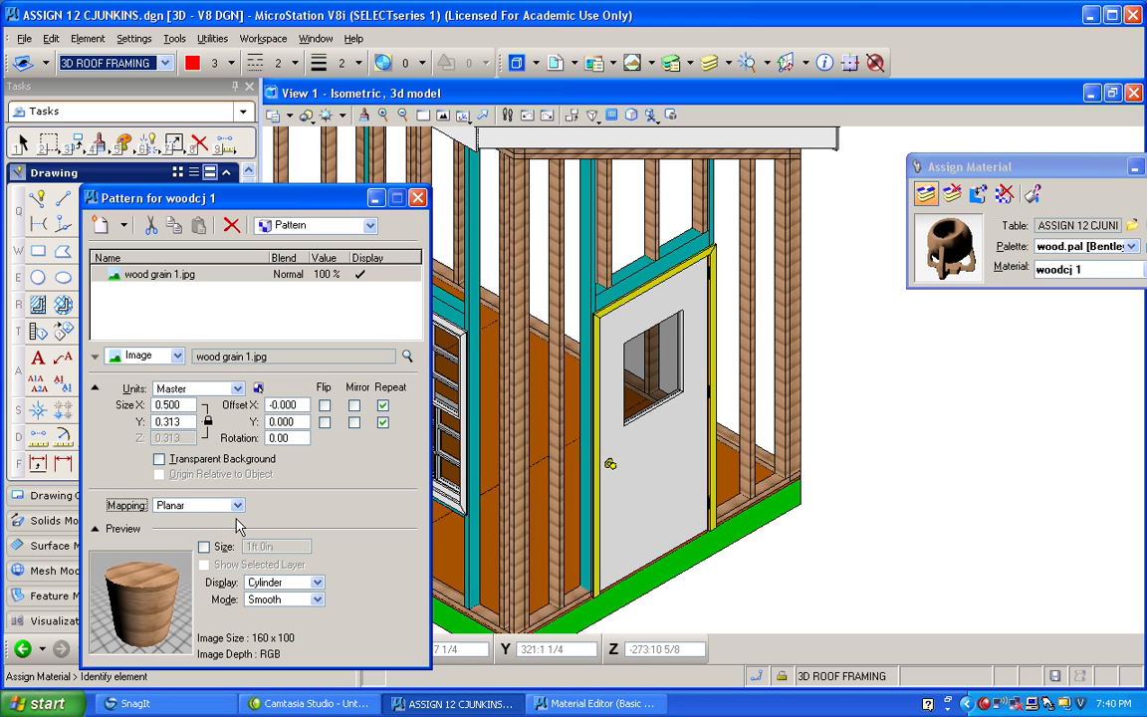
click(235, 505)
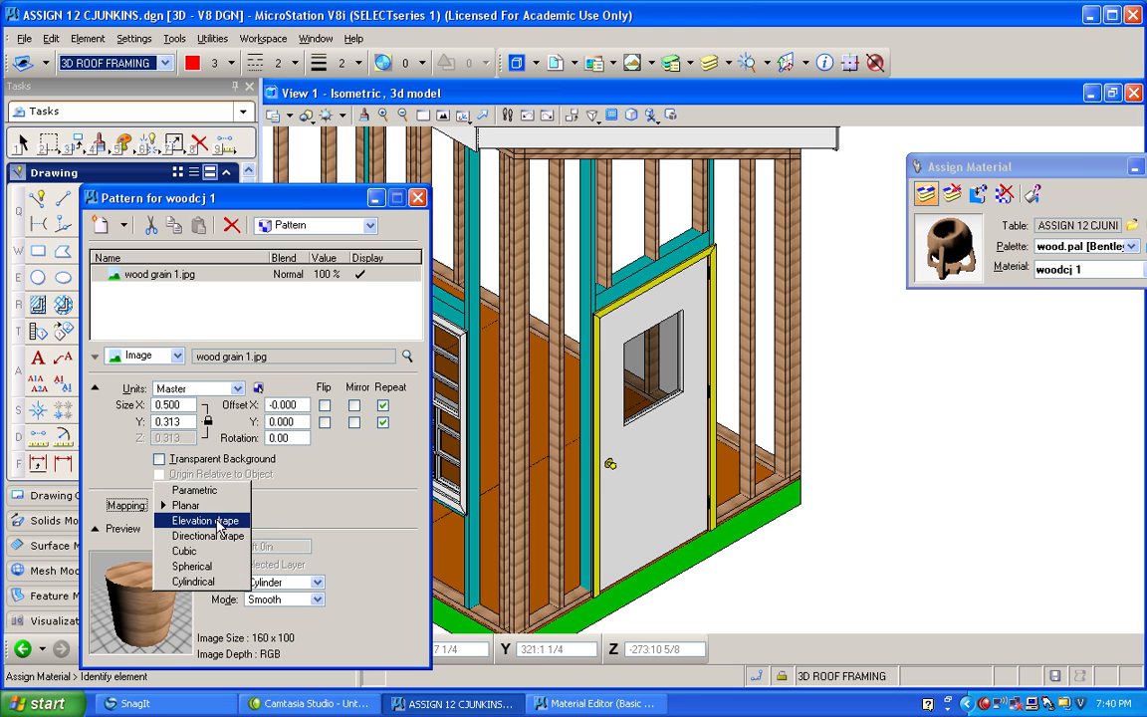
click(219, 522)
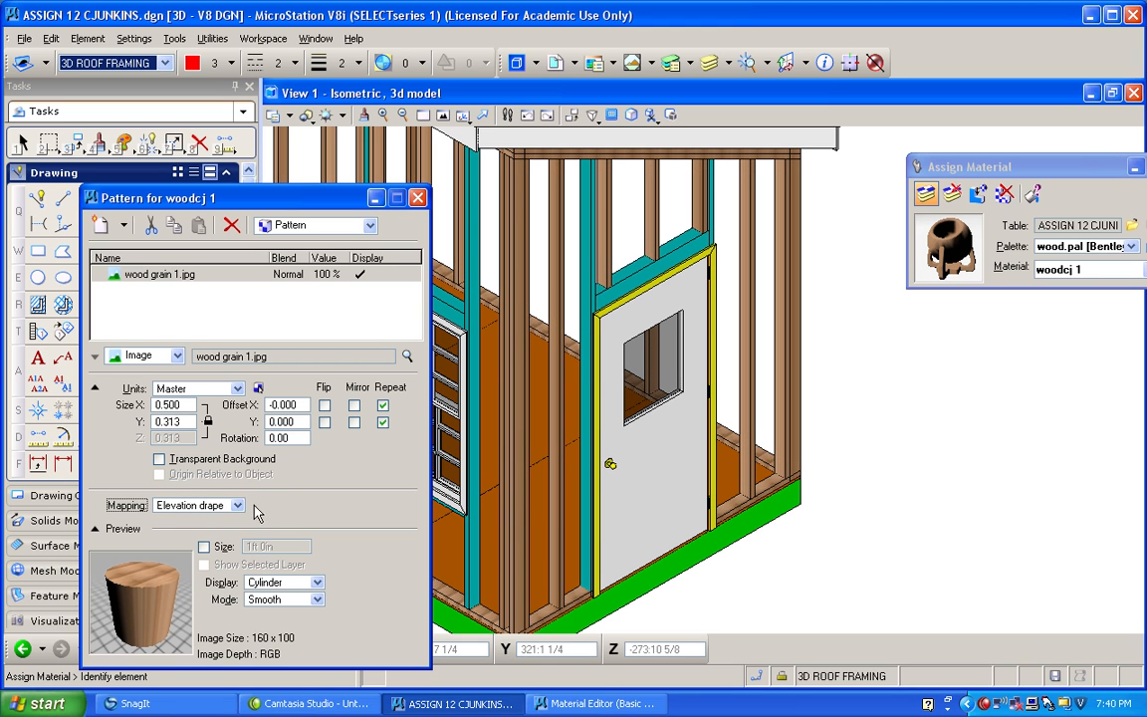
click(238, 506)
click(195, 453)
Try Feet as the units of the wood grain pattern, and return the units to Master.
click(237, 389)
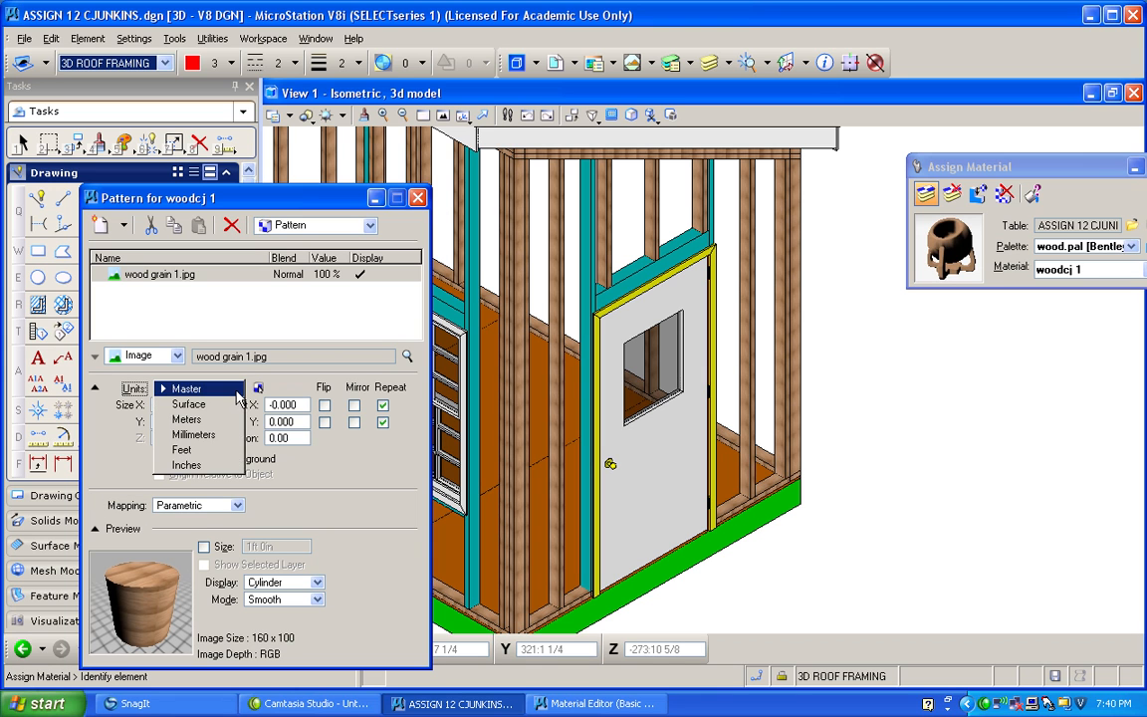
click(215, 450)
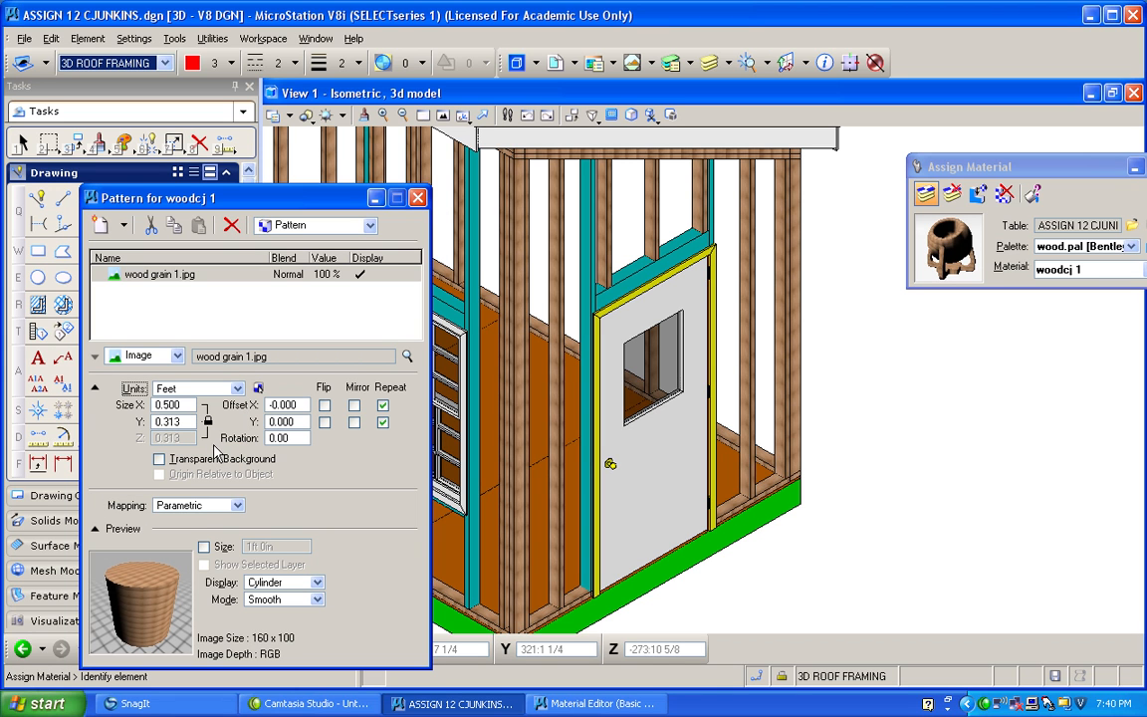
click(228, 389)
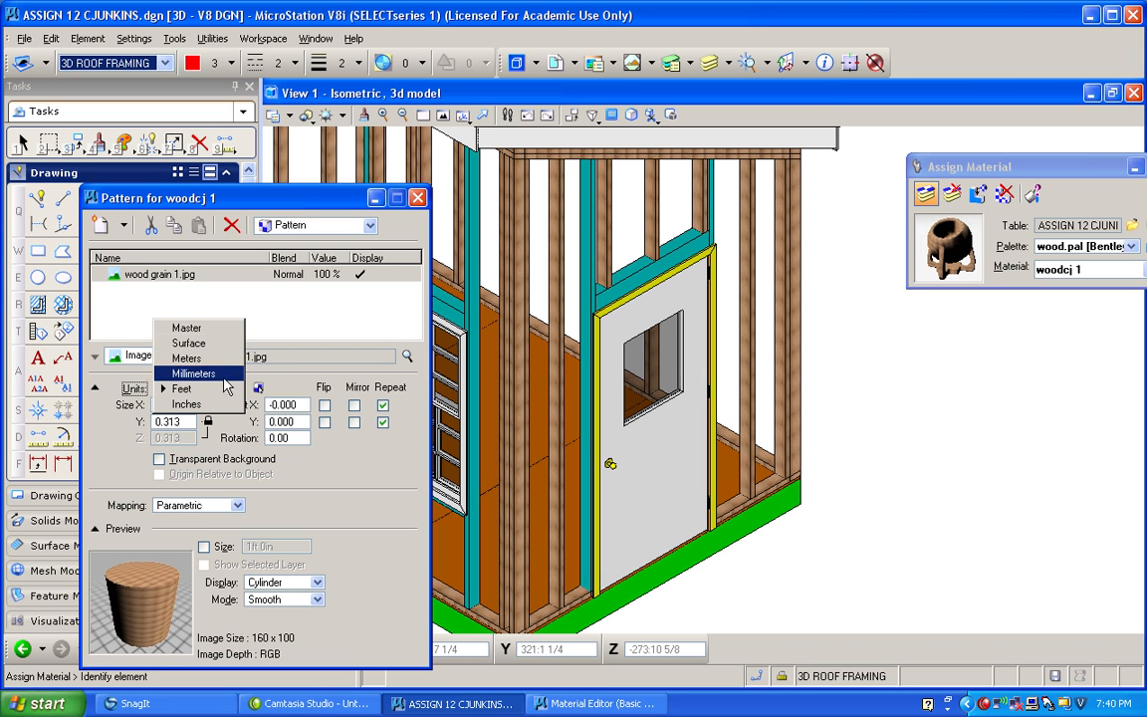
click(218, 329)
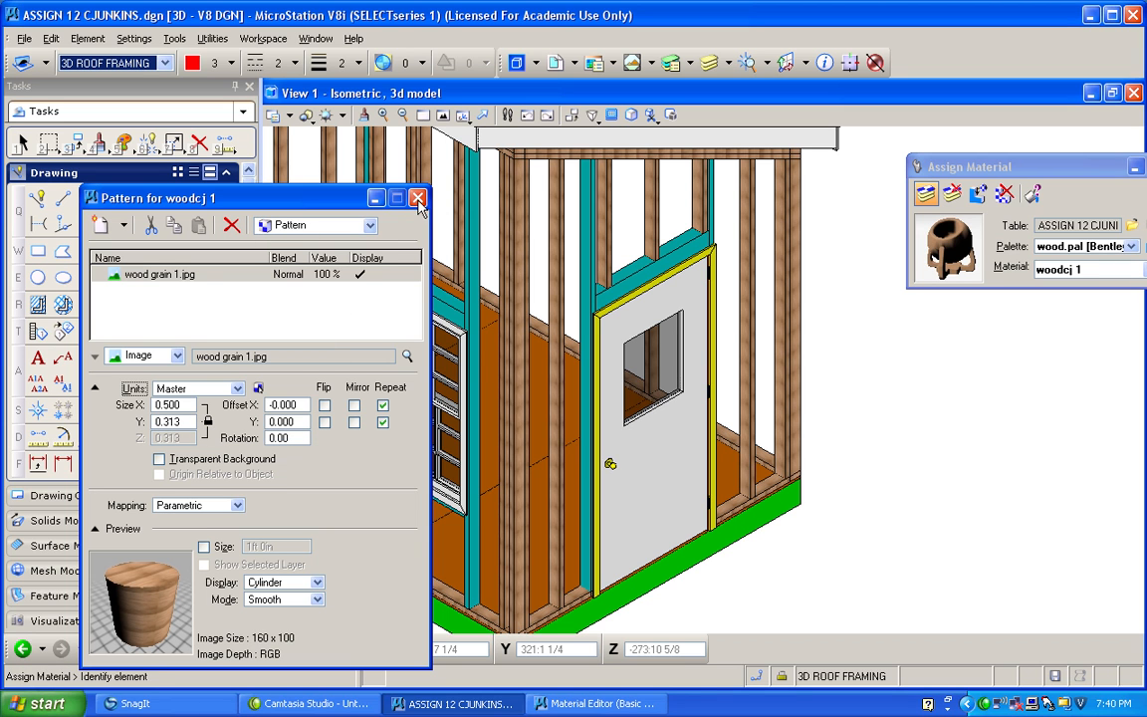
Check the wood grain on the wall studs up close and apply woodcj 1 to the teal framing around the window and door.
click(376, 197)
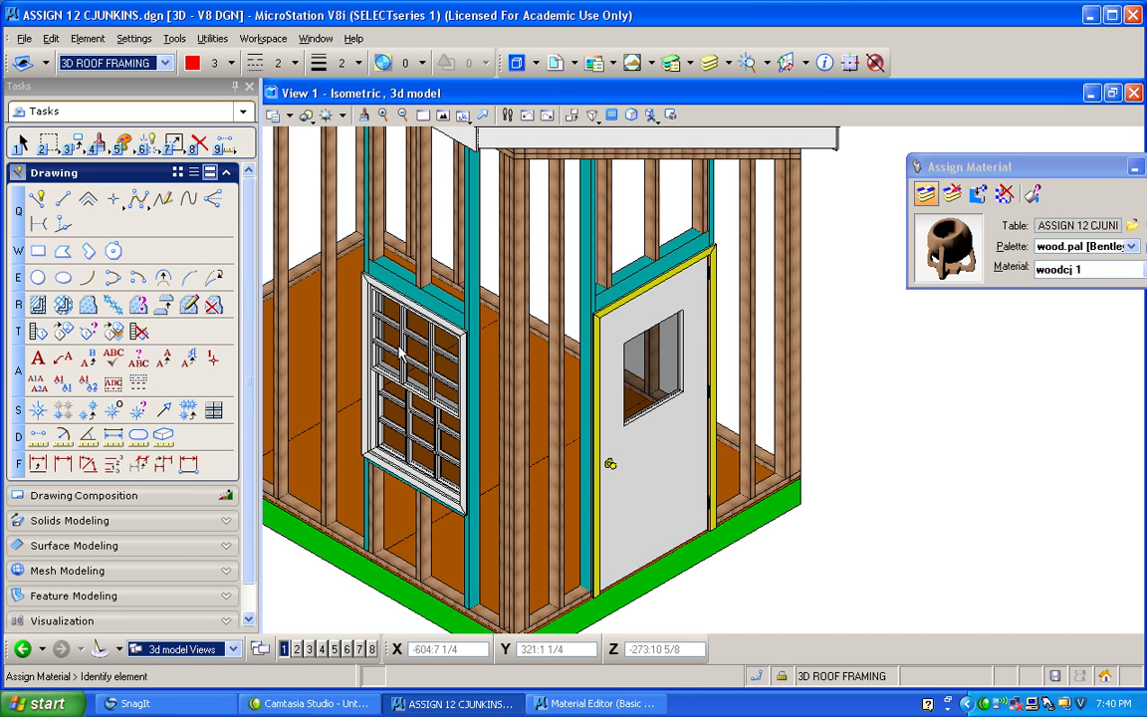
scroll(521, 373, up, 3)
scroll(520, 373, up, 2)
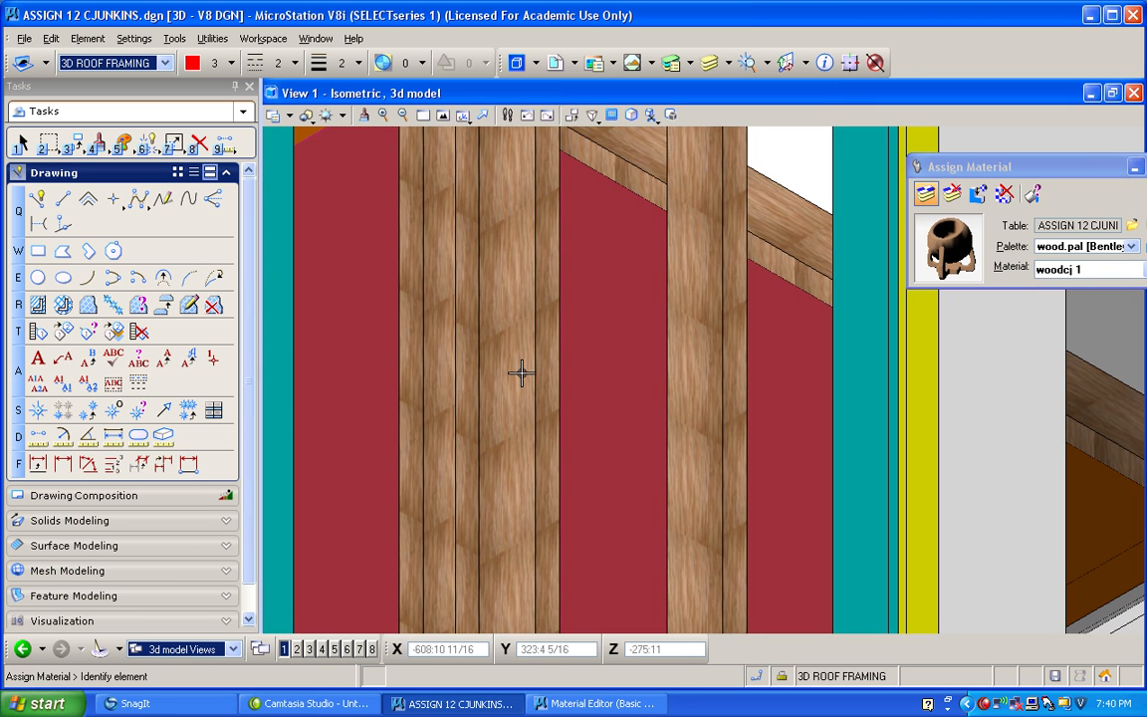
scroll(521, 372, down, 5)
scroll(521, 372, down, 2)
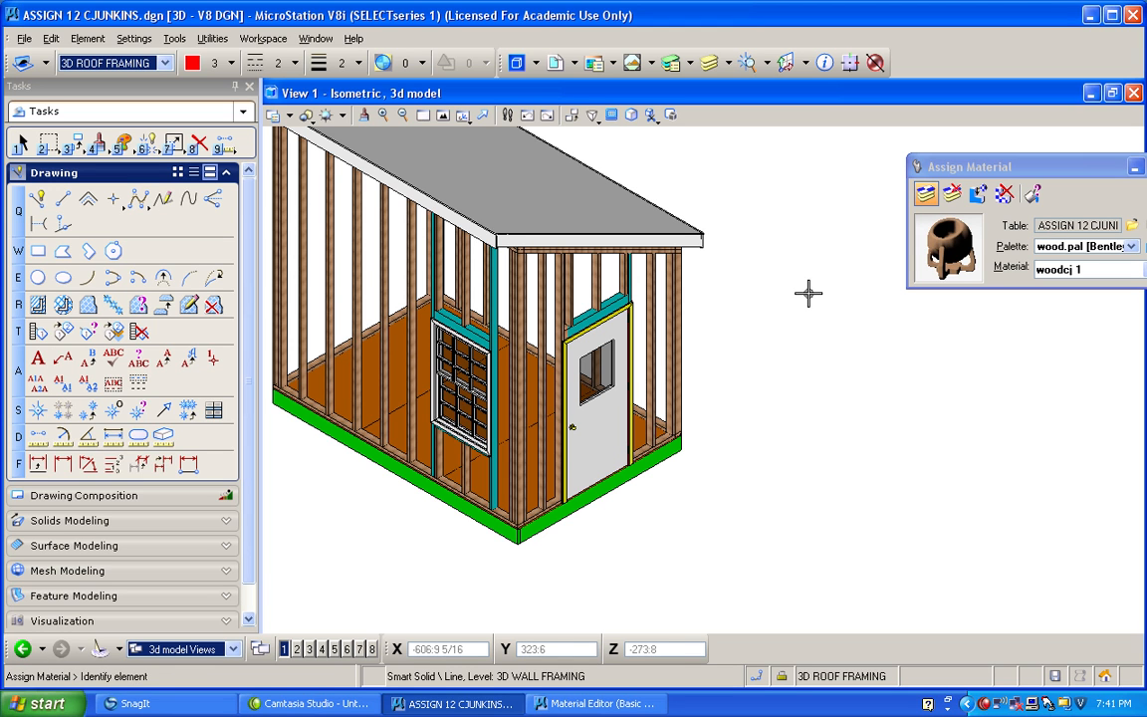
click(365, 115)
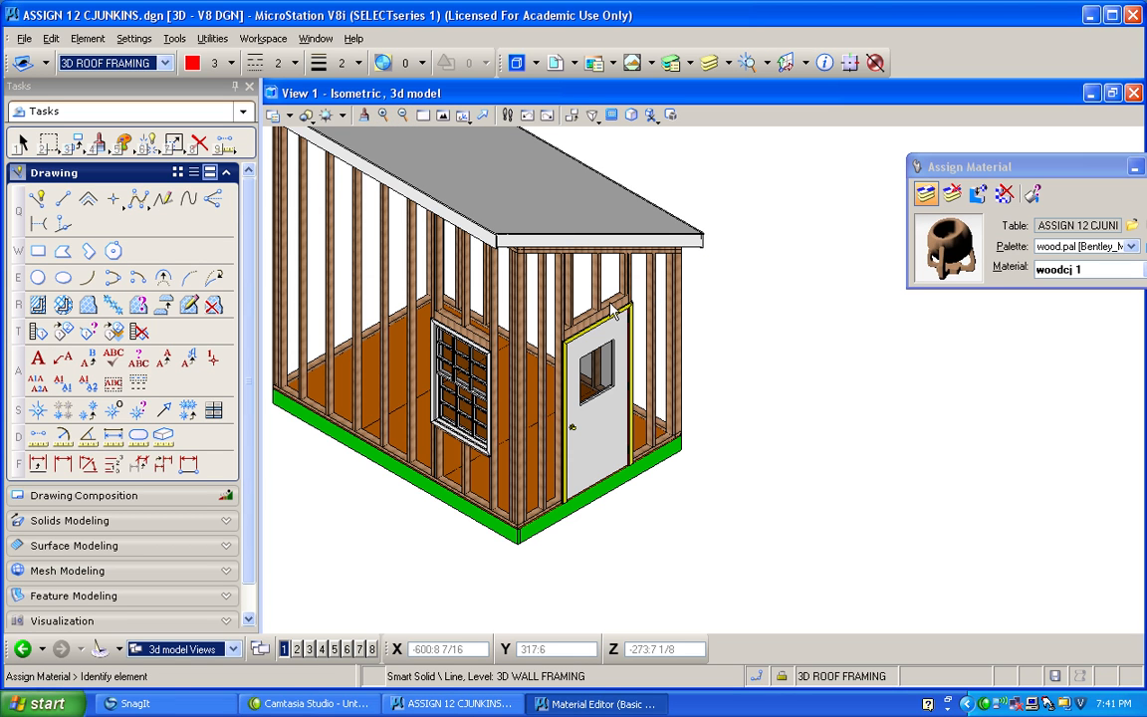
Choose the floor2 wood material and assign it to the floor sheathing.
click(595, 384)
click(594, 388)
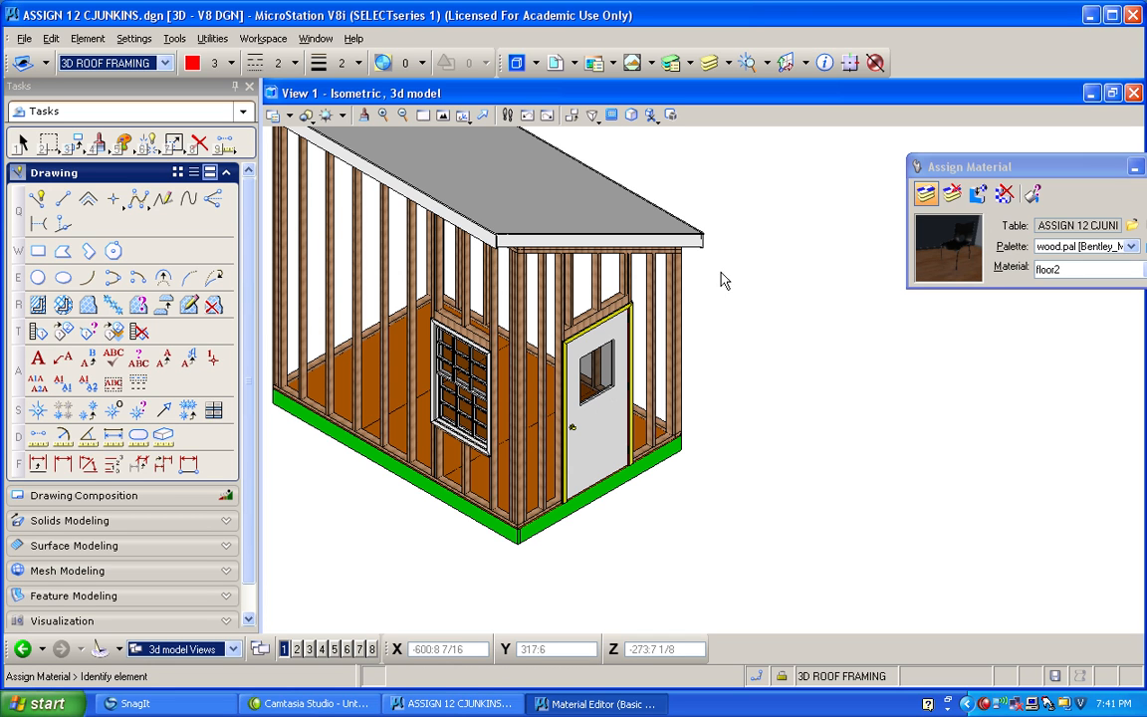
click(728, 232)
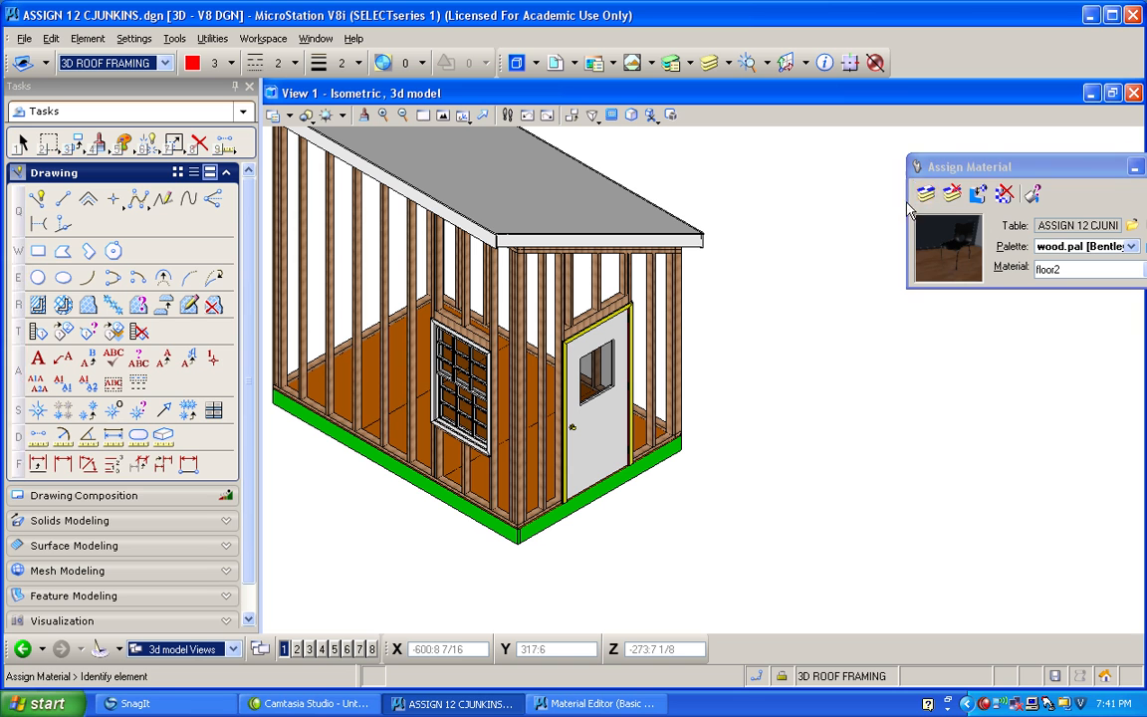
click(368, 379)
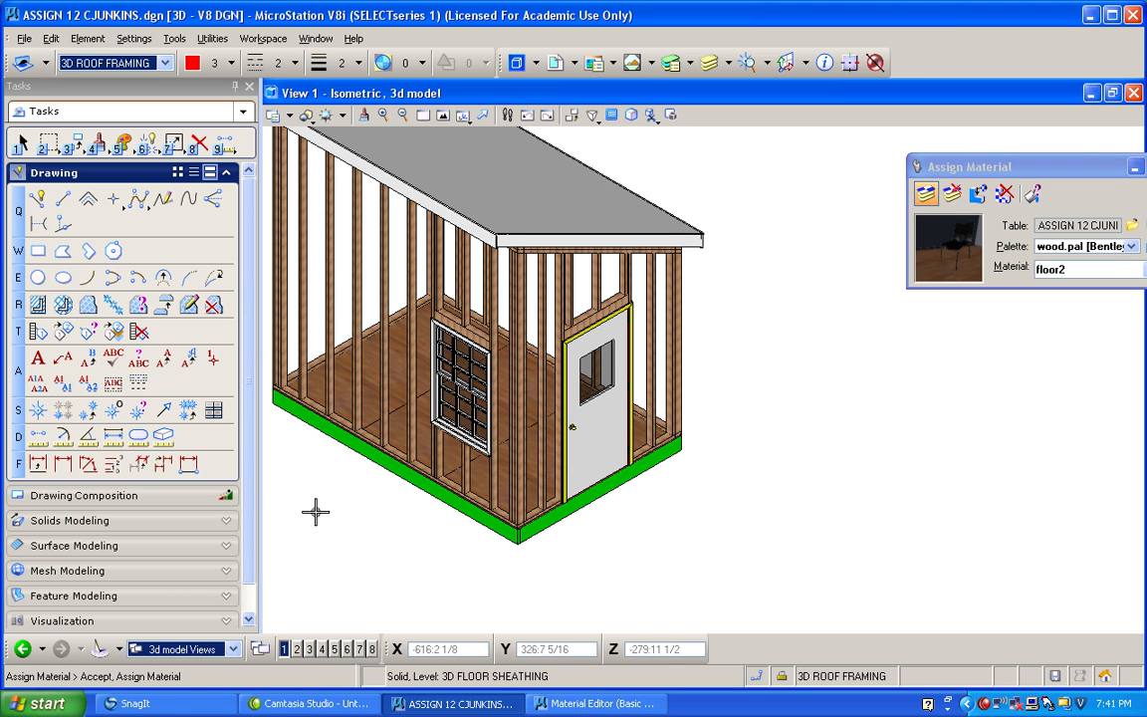
Compare wood11, wood21, wood26 and wood49 on the floor sheathing up close and settle on wood26.
scroll(323, 483, up, 2)
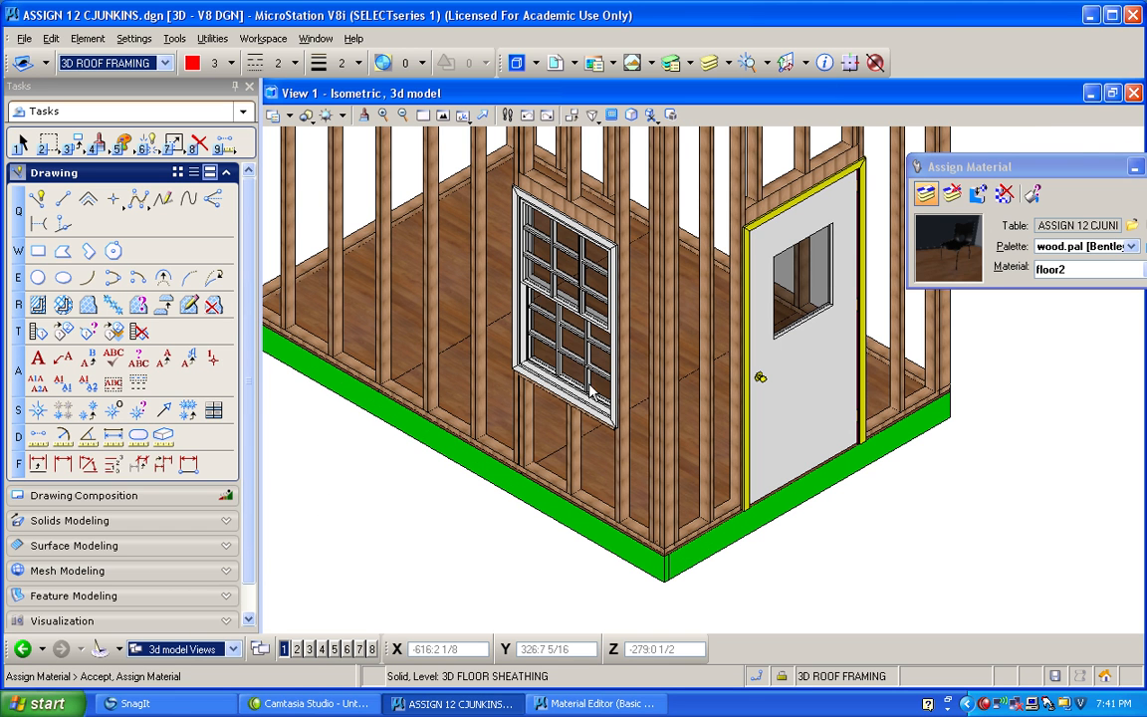
scroll(396, 309, up, 3)
scroll(396, 307, down, 2)
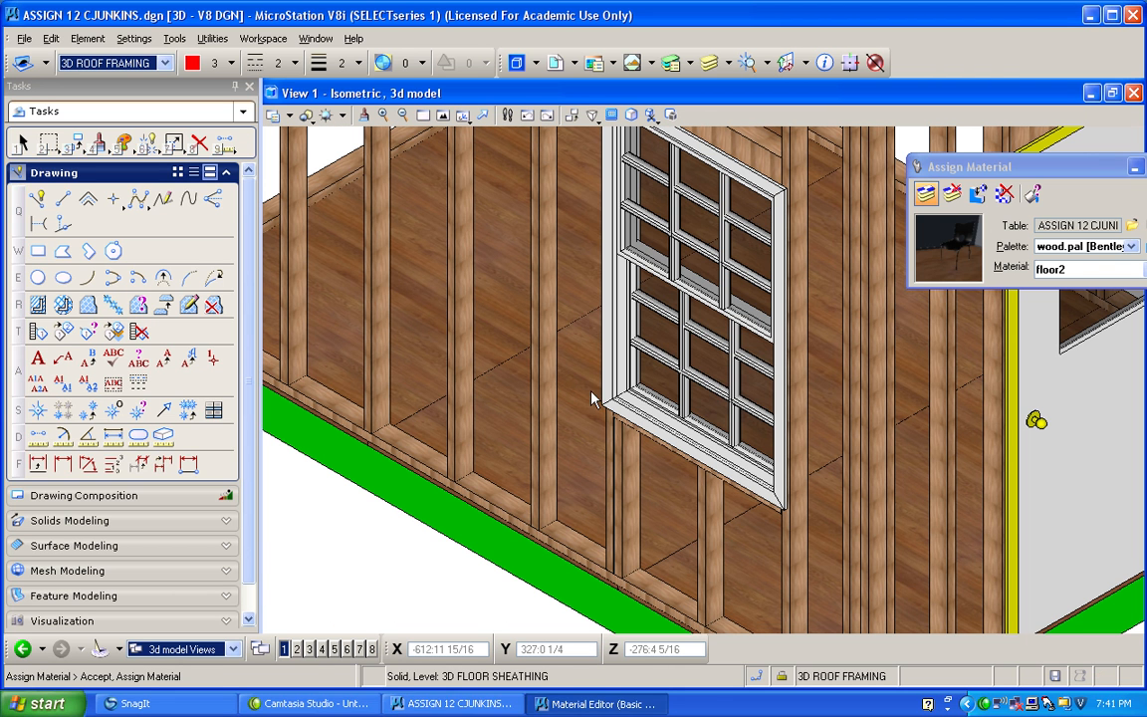
click(595, 464)
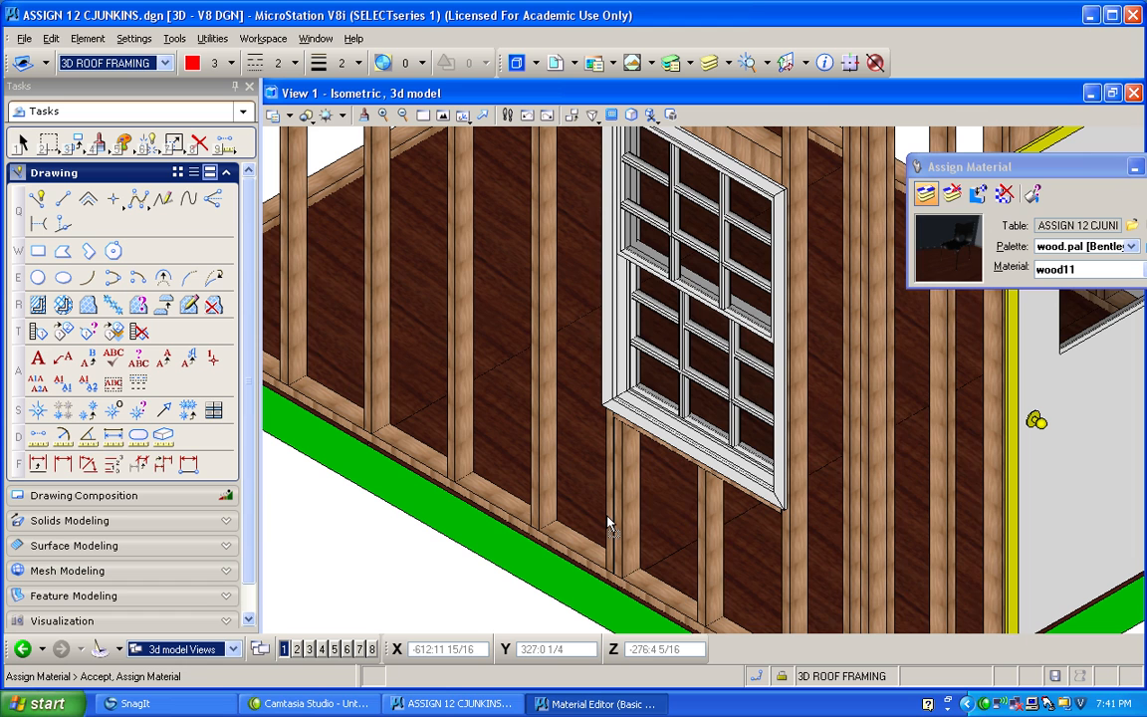
key(Down)
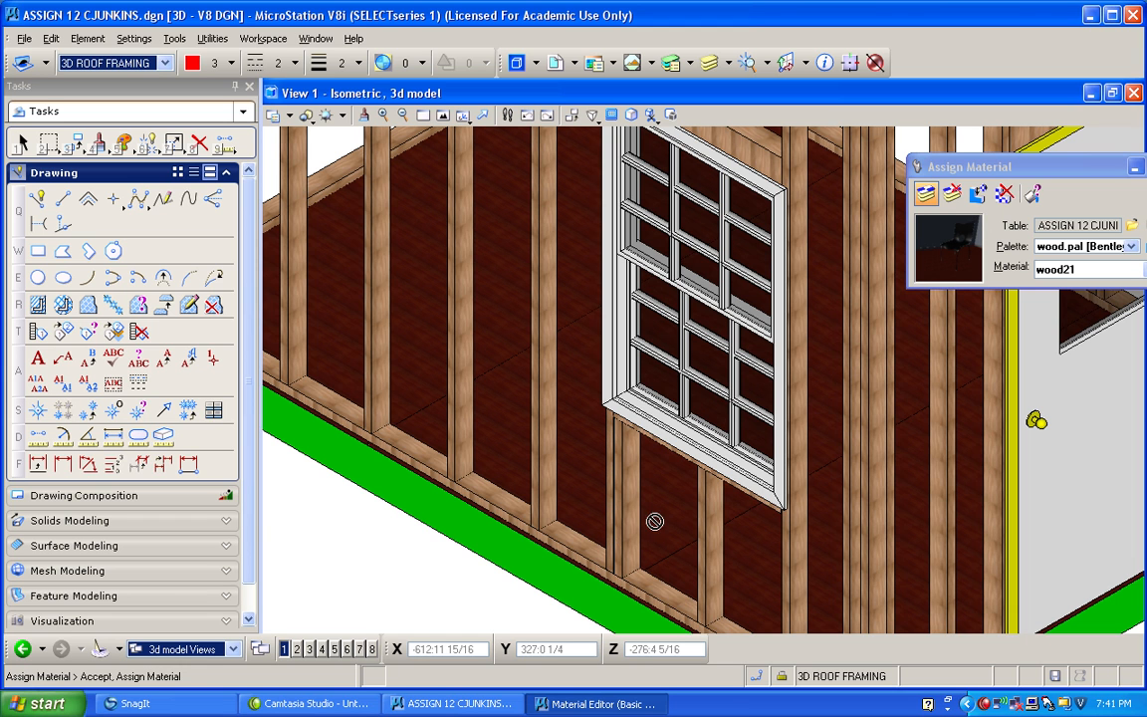
key(Down)
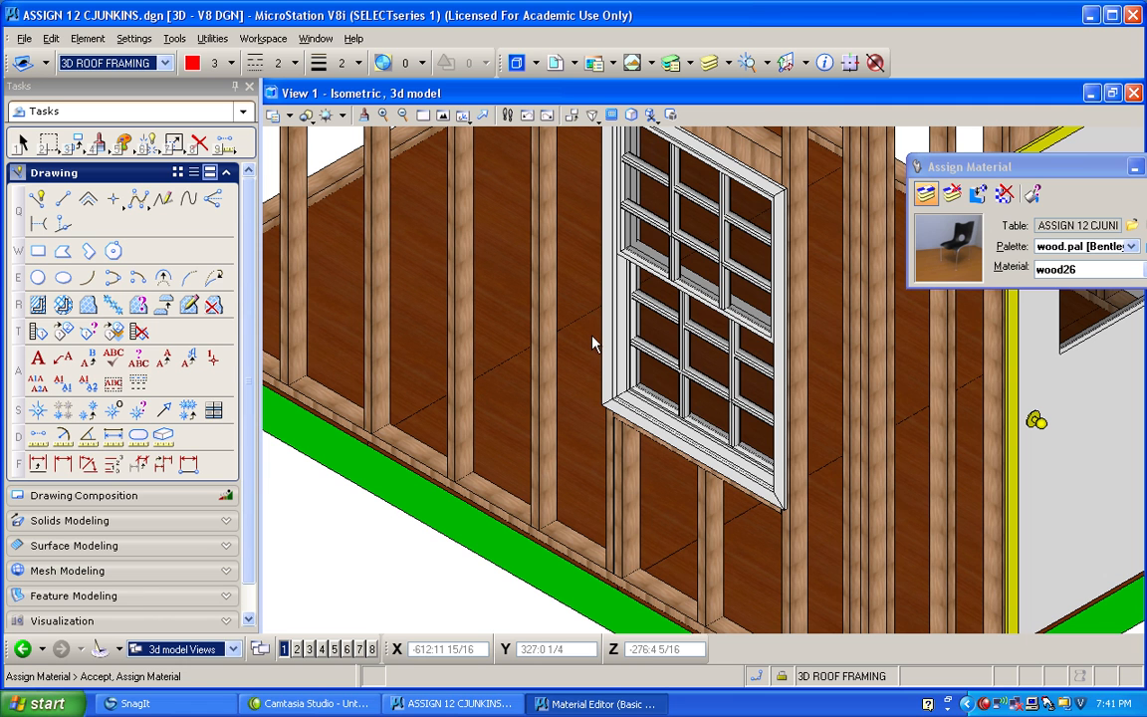
key(Down)
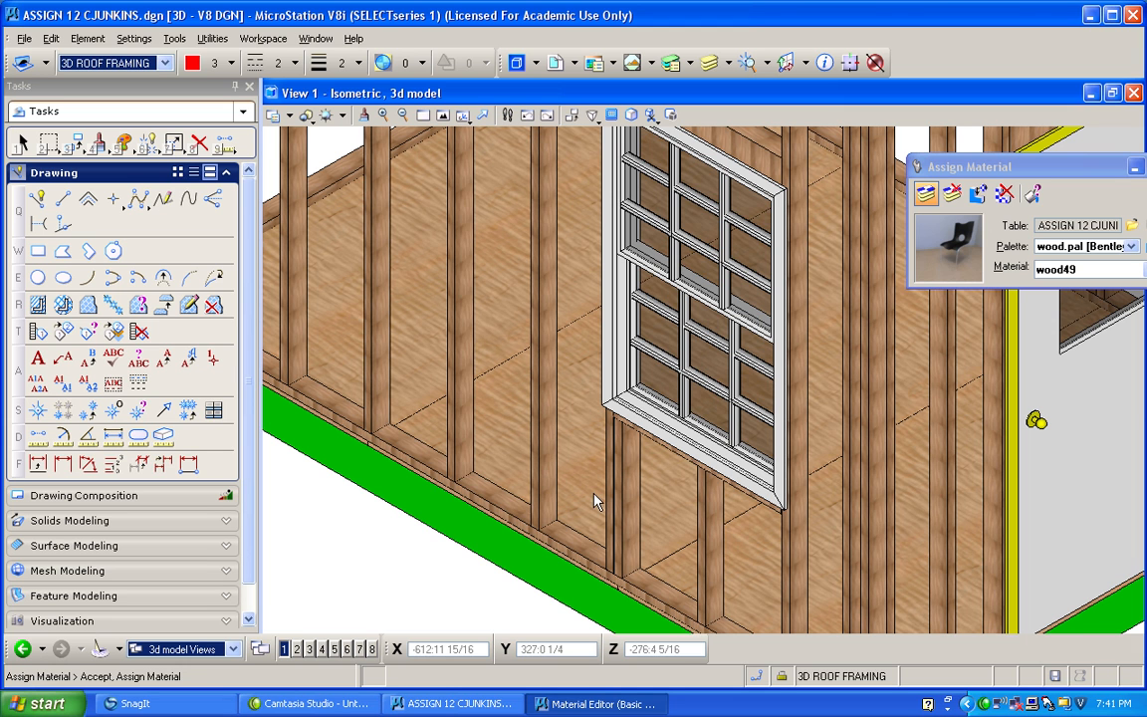
key(Up)
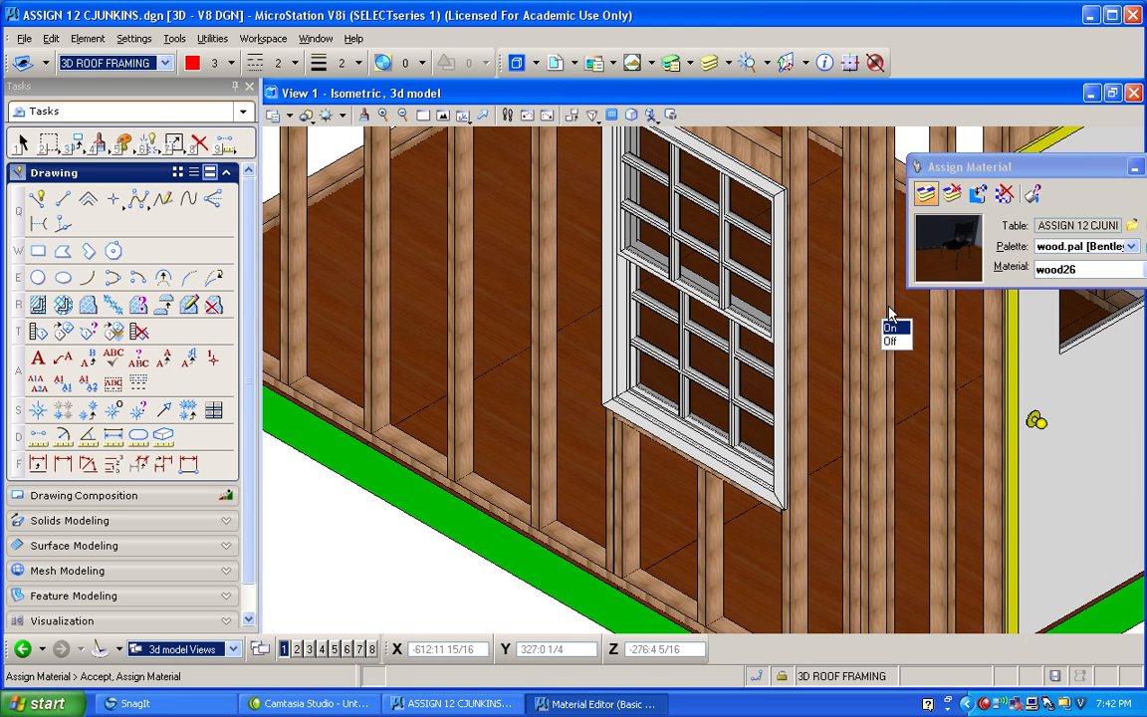
Set the rotation of the wood49 pattern map to 90 degrees, close it and redraw the view.
click(889, 309)
drag(290, 439, 235, 441)
text(90)
key(Tab)
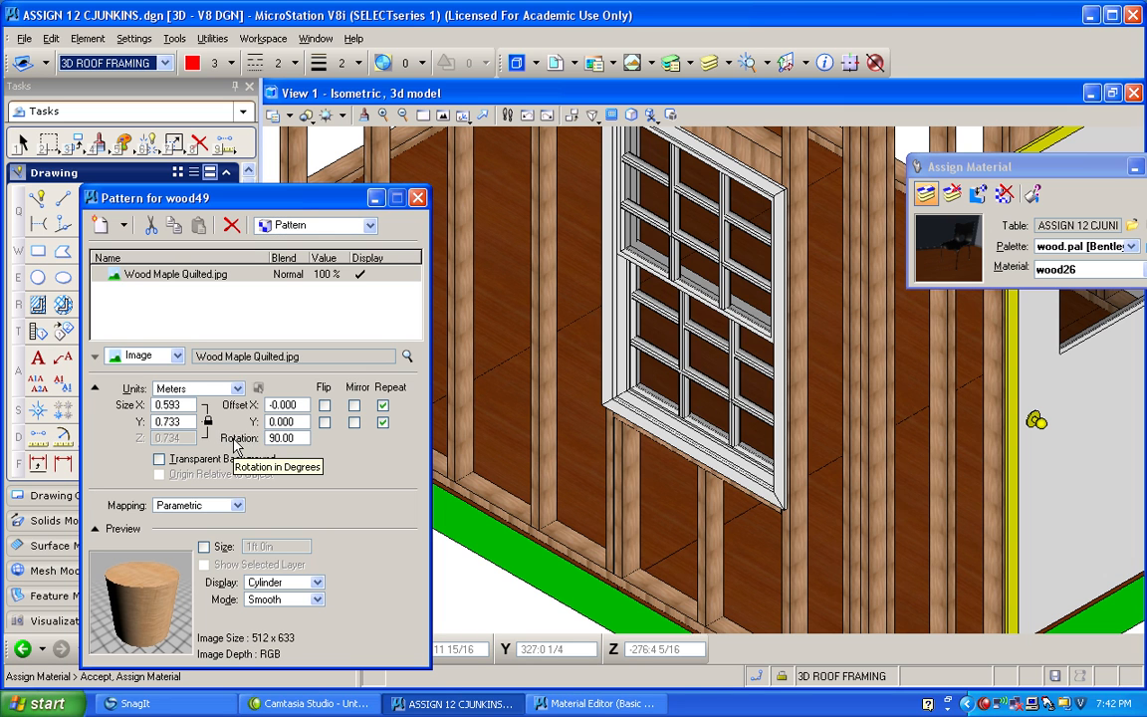
click(418, 198)
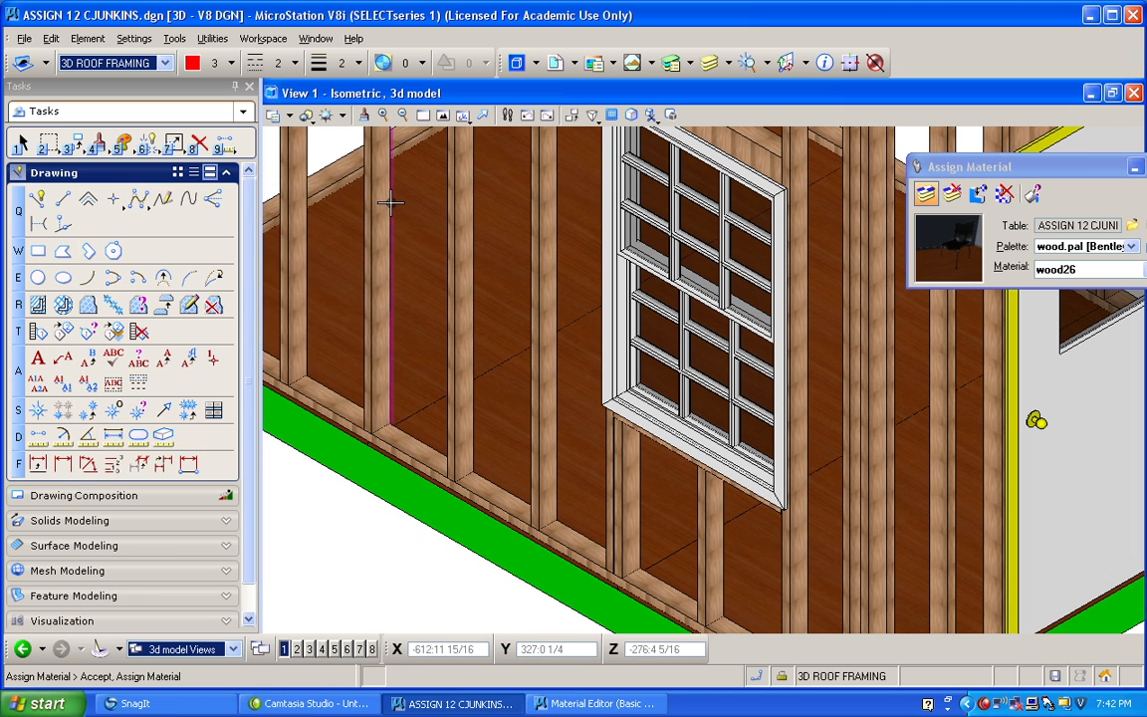
click(364, 115)
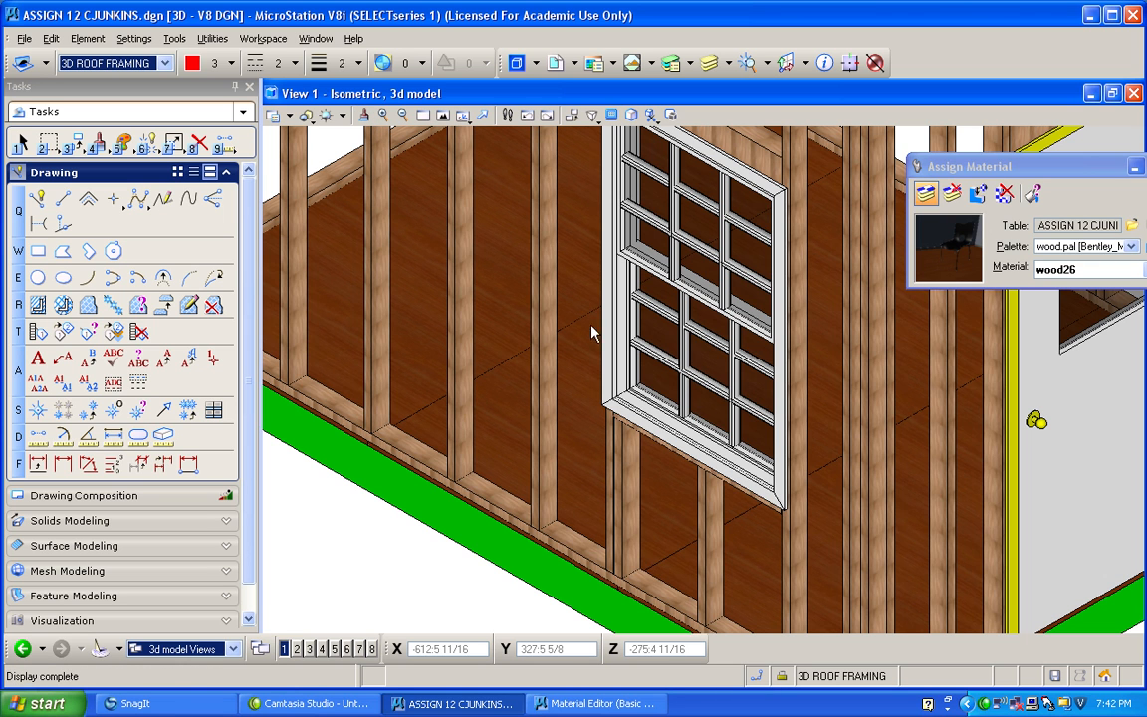
Open the wood26 pattern map and set its rotation to 0 degrees.
click(897, 317)
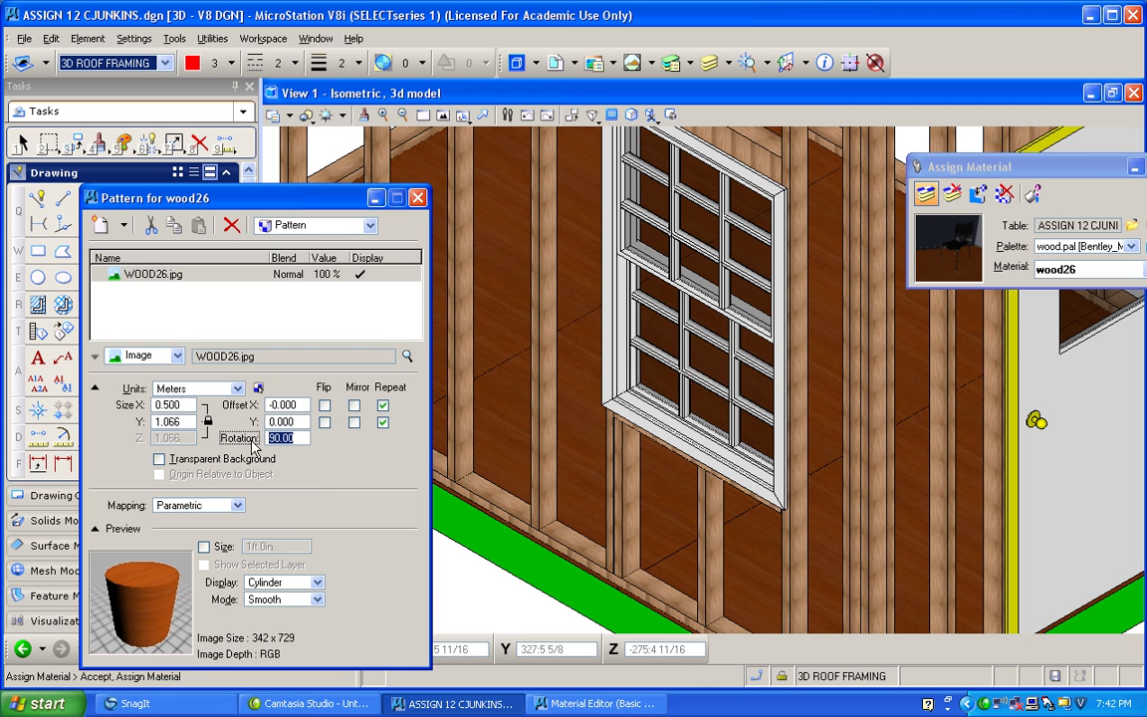
drag(295, 435, 228, 441)
text(0)
key(Return)
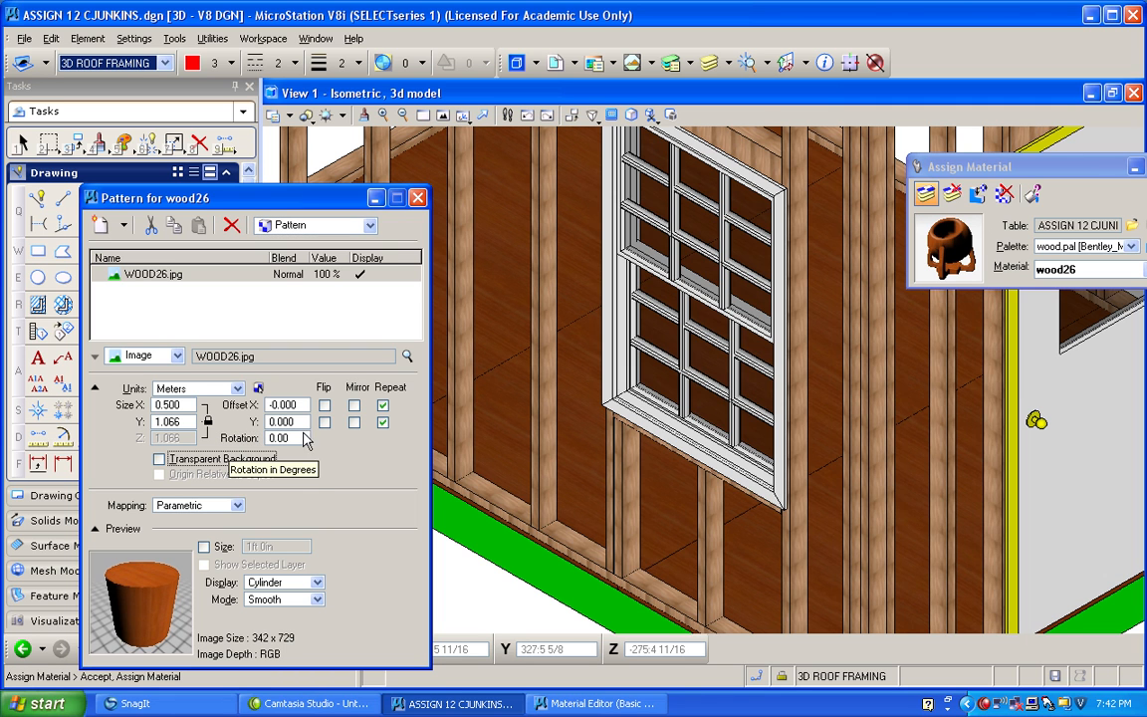
click(418, 198)
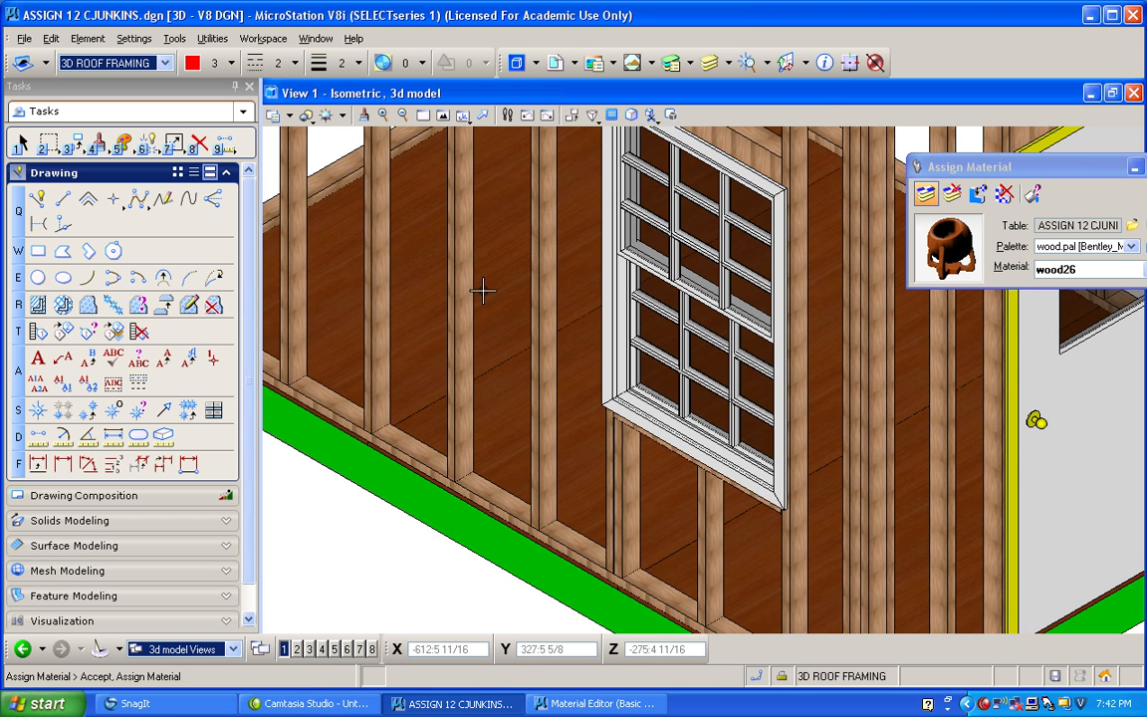
Assign the wood45 material to the green floor framing around the base of the building.
scroll(423, 259, down, 5)
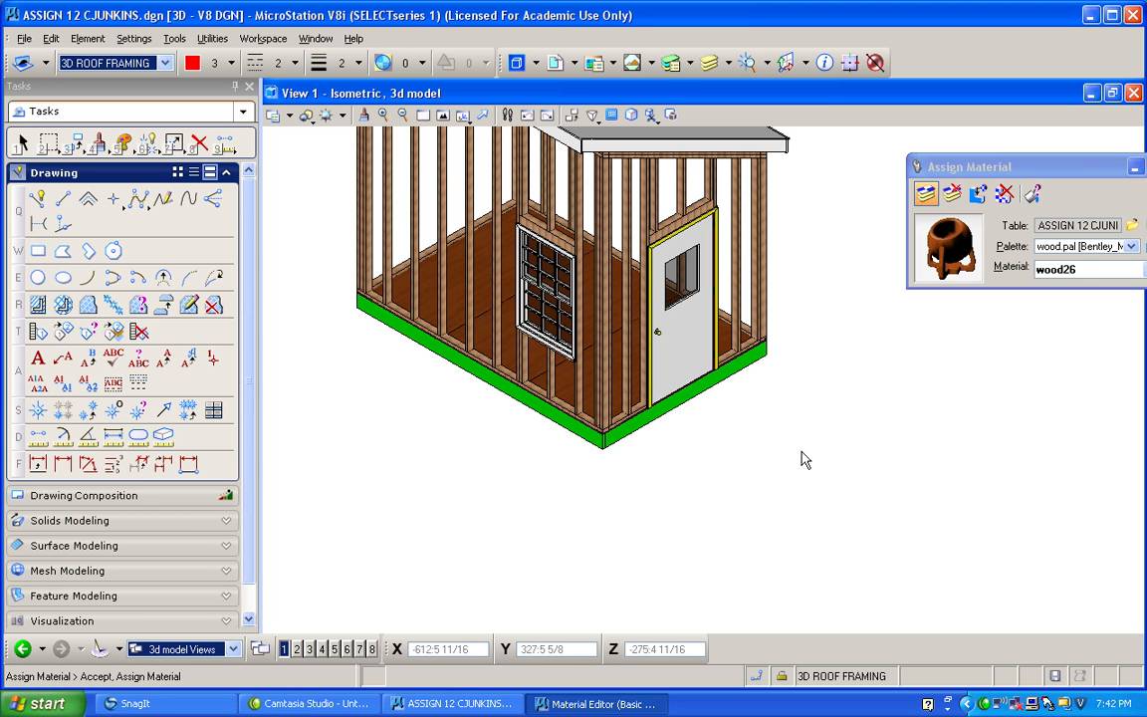
click(928, 195)
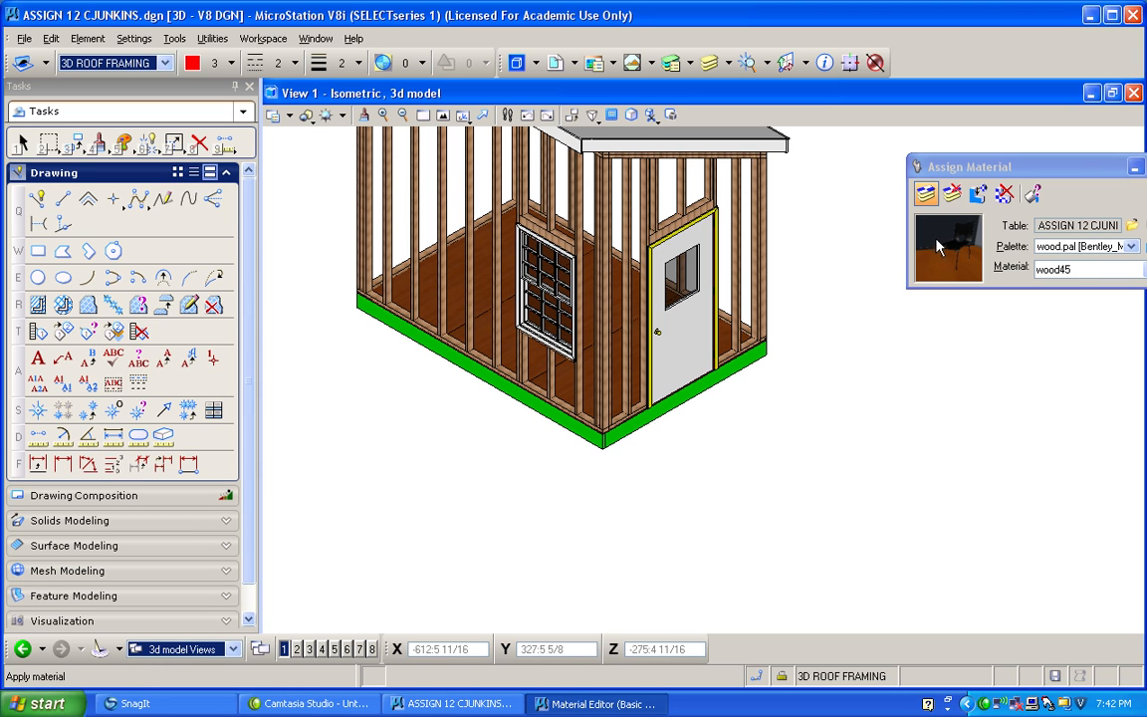
click(522, 411)
click(453, 447)
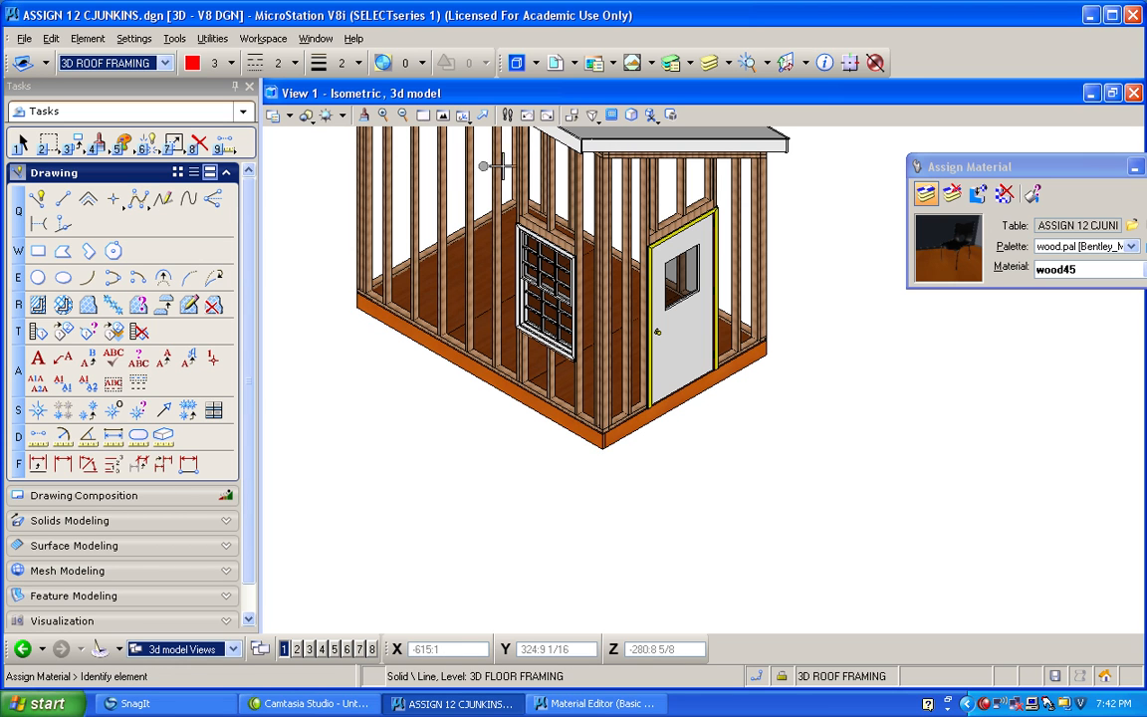
Turn off the display of the 3D FLOOR FRAMING level.
click(712, 65)
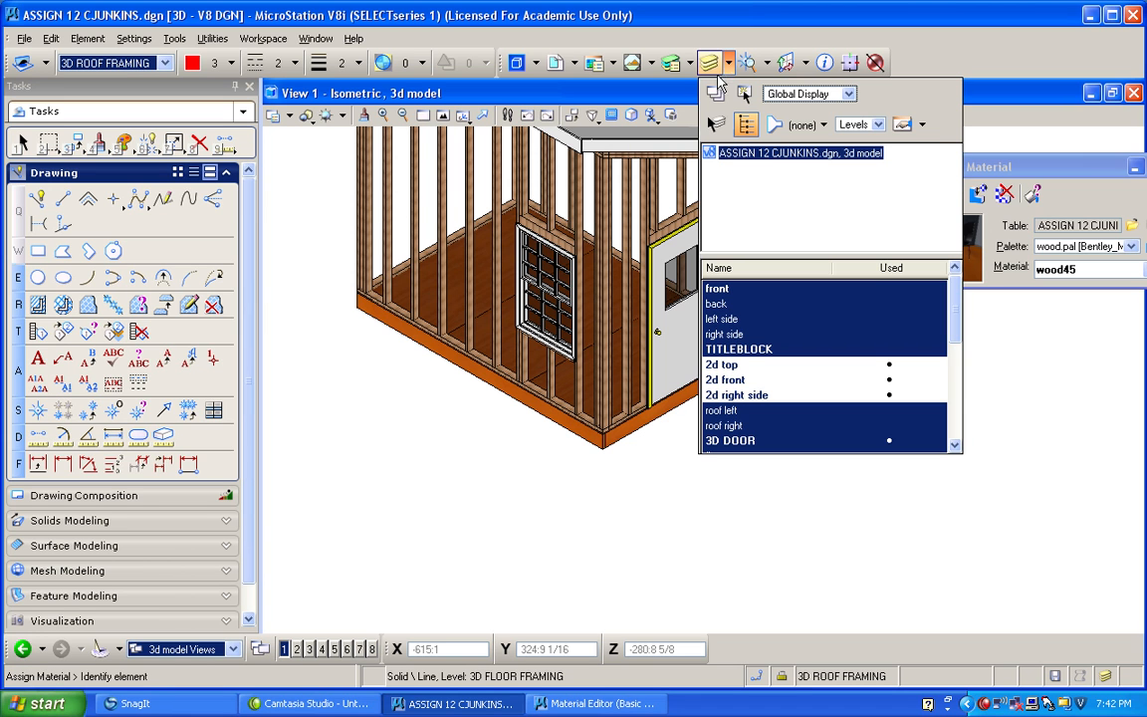
drag(956, 335, 959, 392)
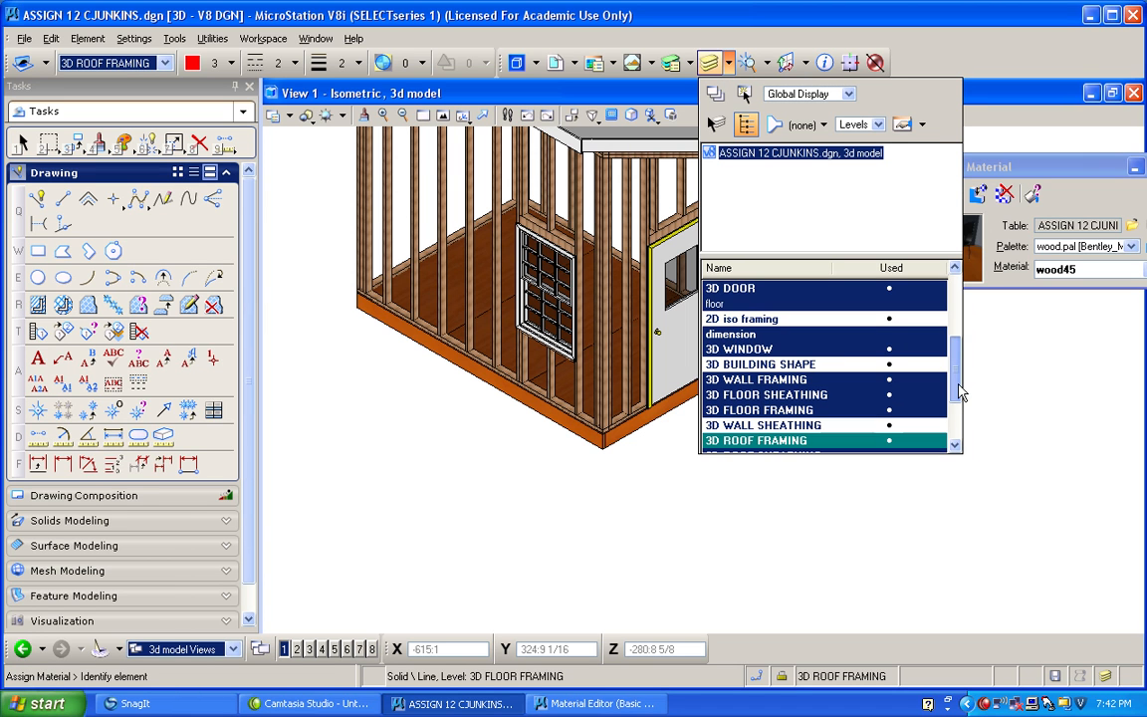
click(810, 411)
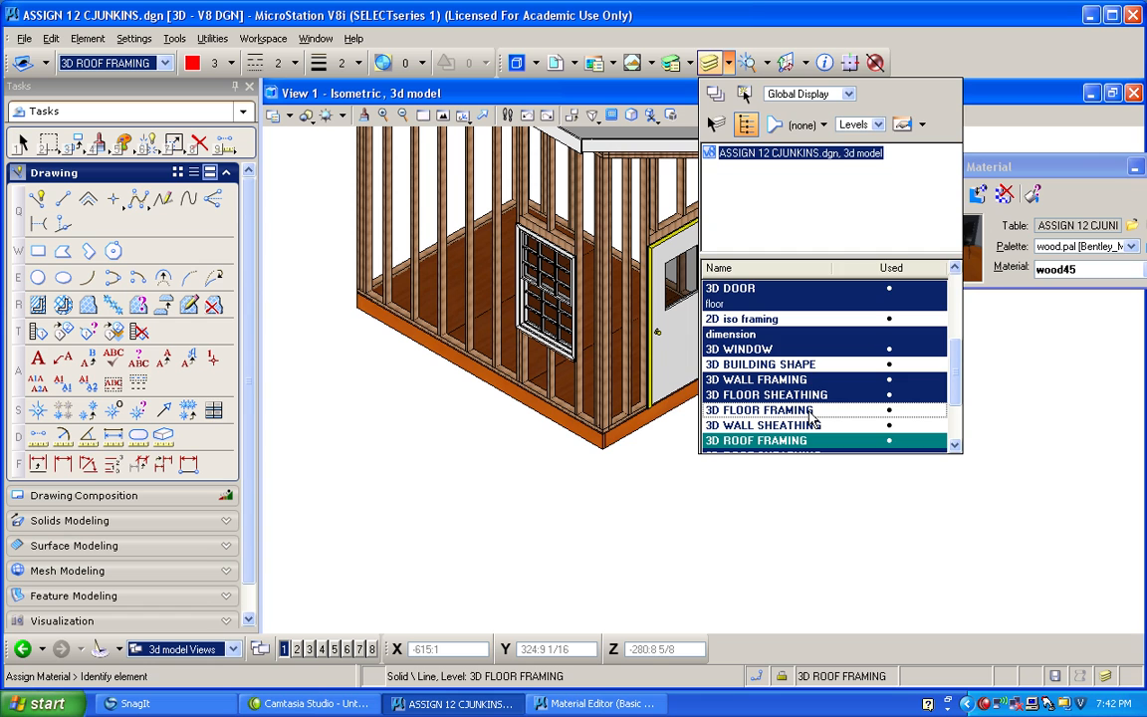
click(497, 427)
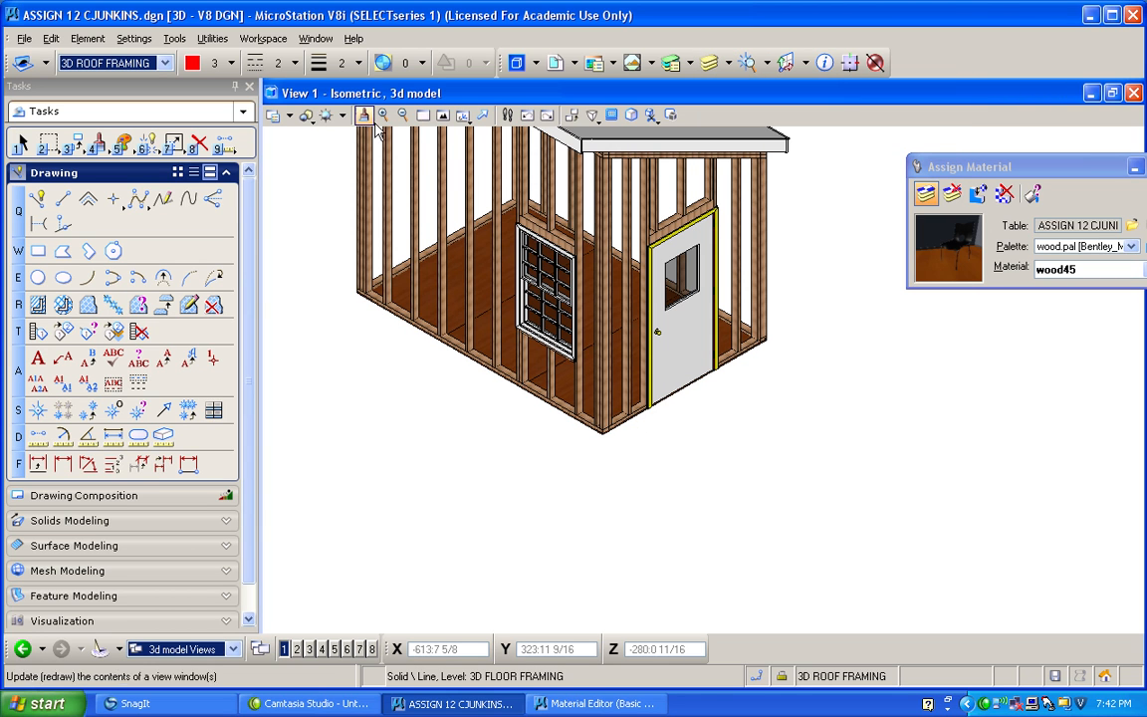
Fit the whole building in the view, display the 3D FLOOR FRAMING level and hide the 3D FLOOR SHEATHING level.
click(443, 116)
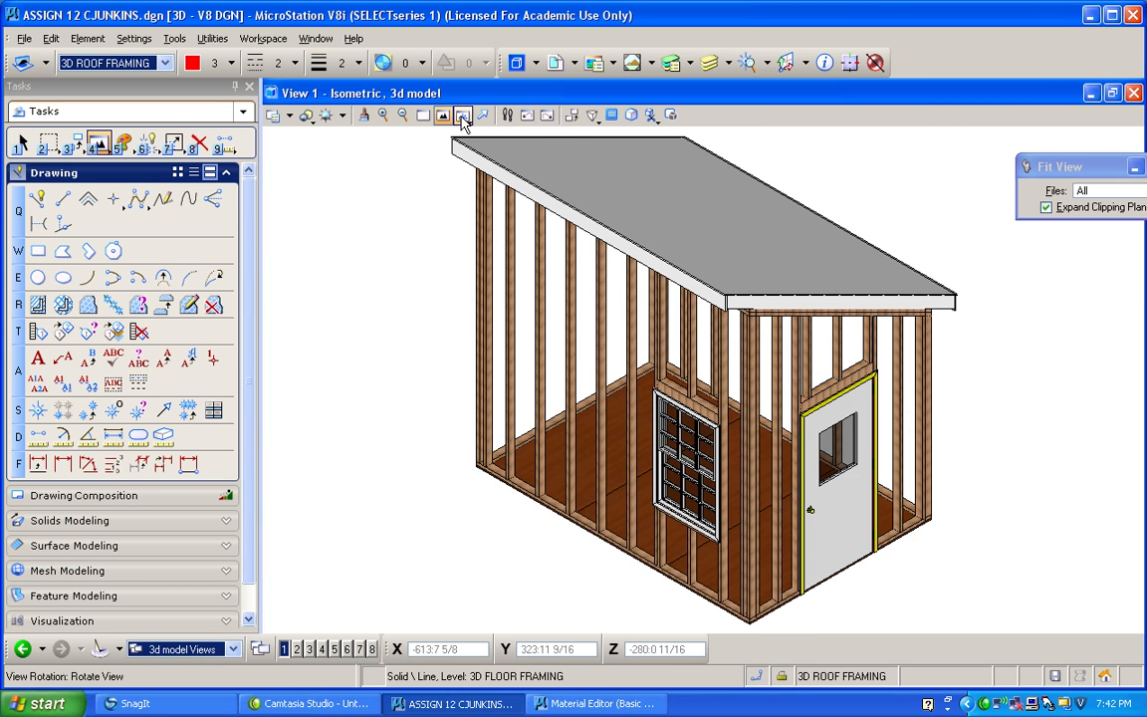
click(709, 61)
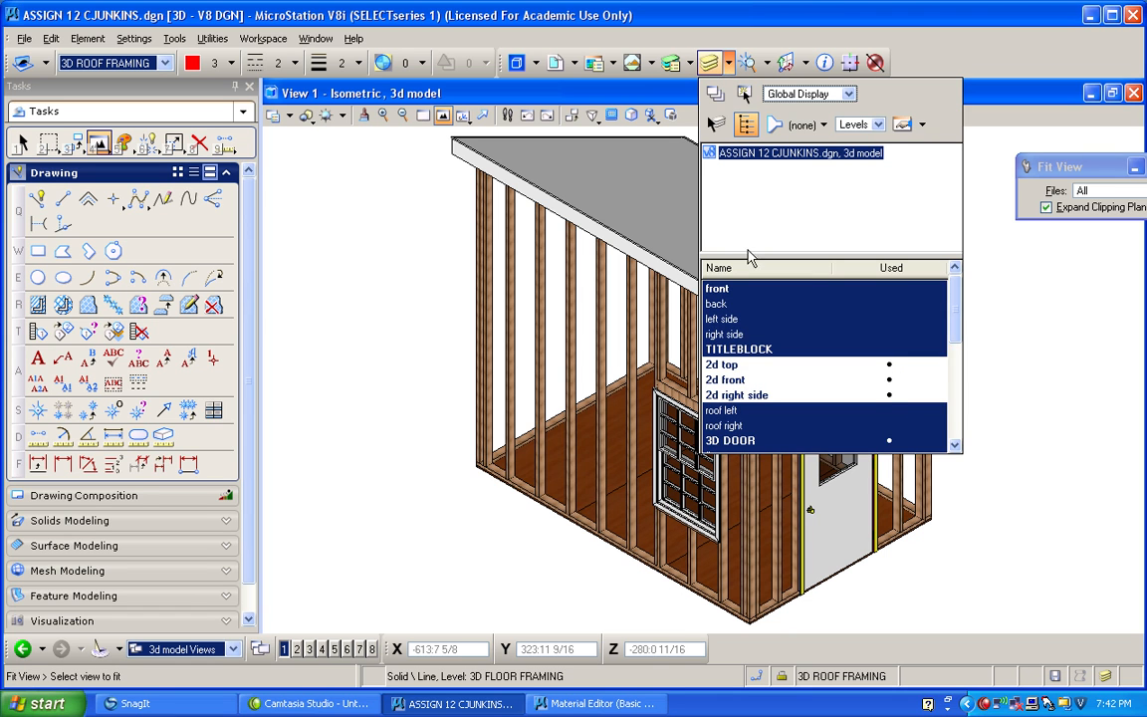
drag(950, 345, 954, 398)
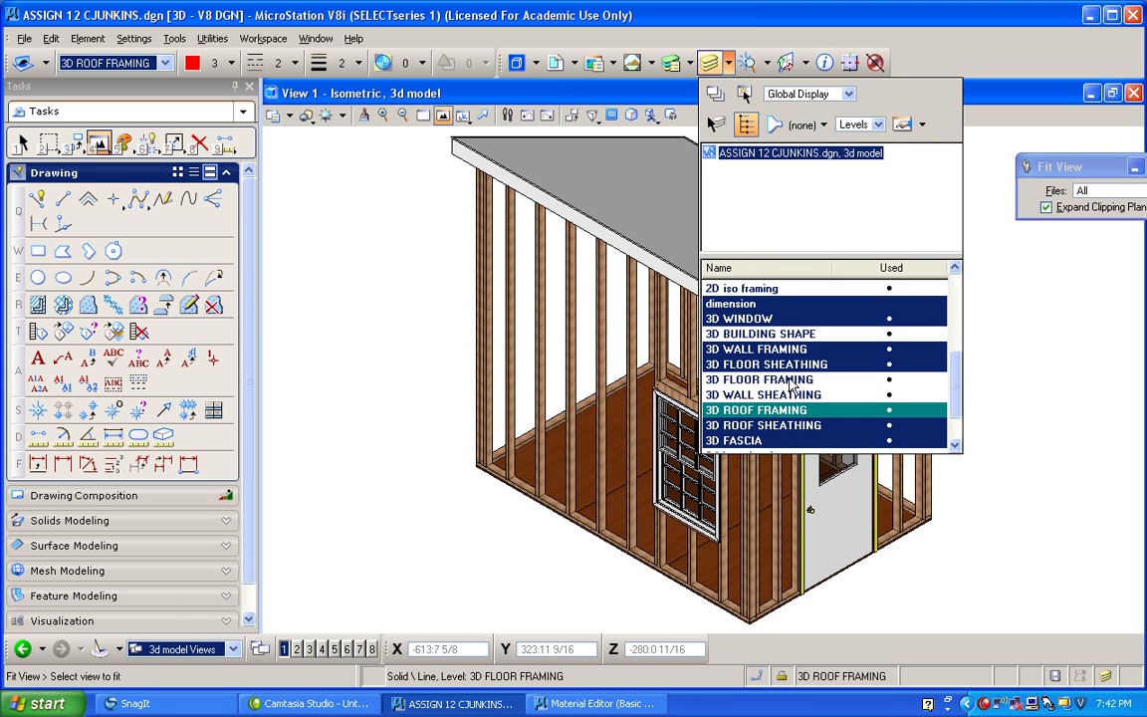
click(792, 380)
click(767, 364)
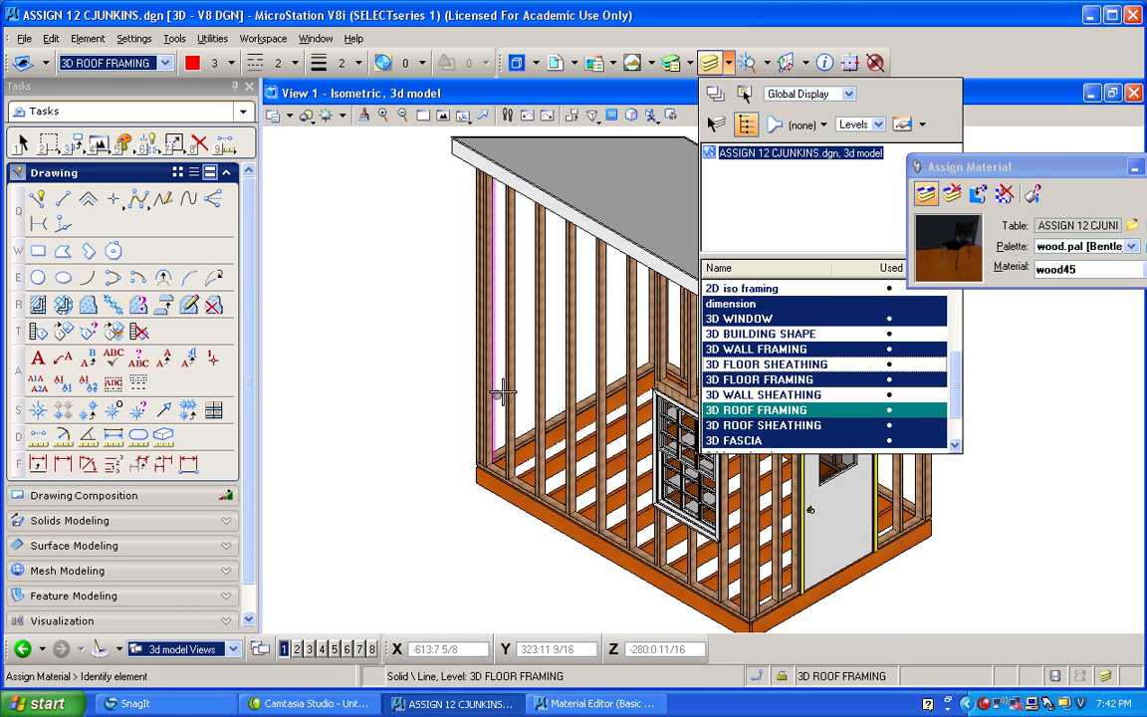
Hide the 3D ROOF SHEATHING level to expose the roof framing.
scroll(448, 389, down, 3)
scroll(547, 409, up, 4)
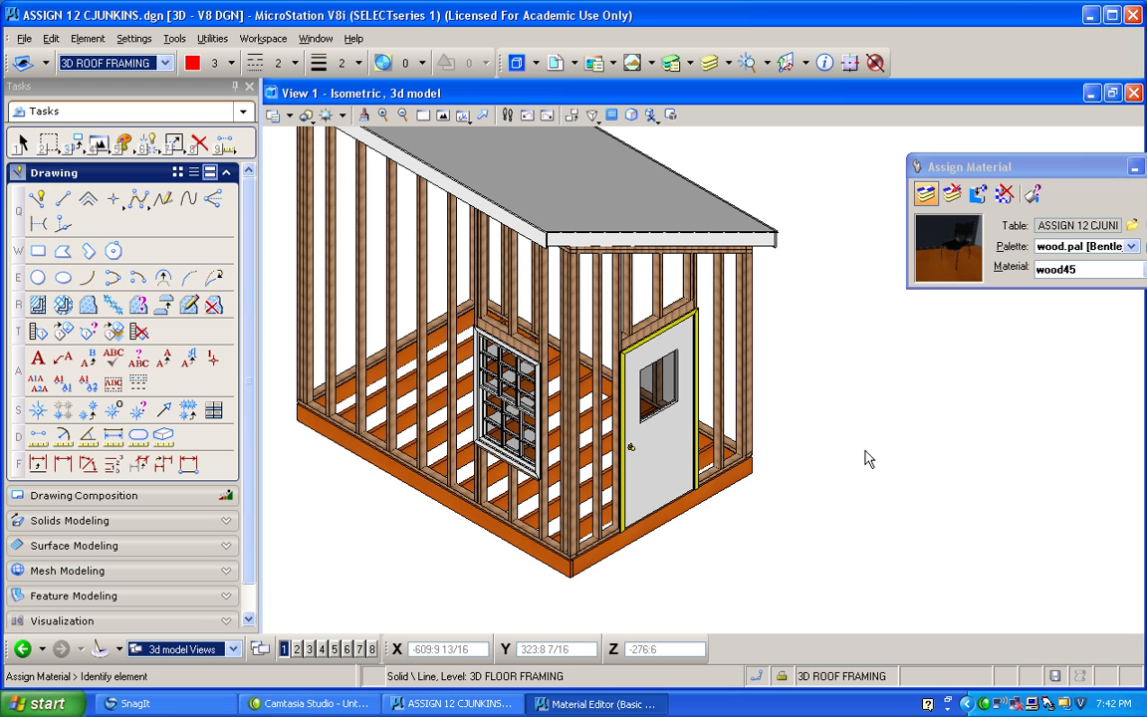
click(726, 62)
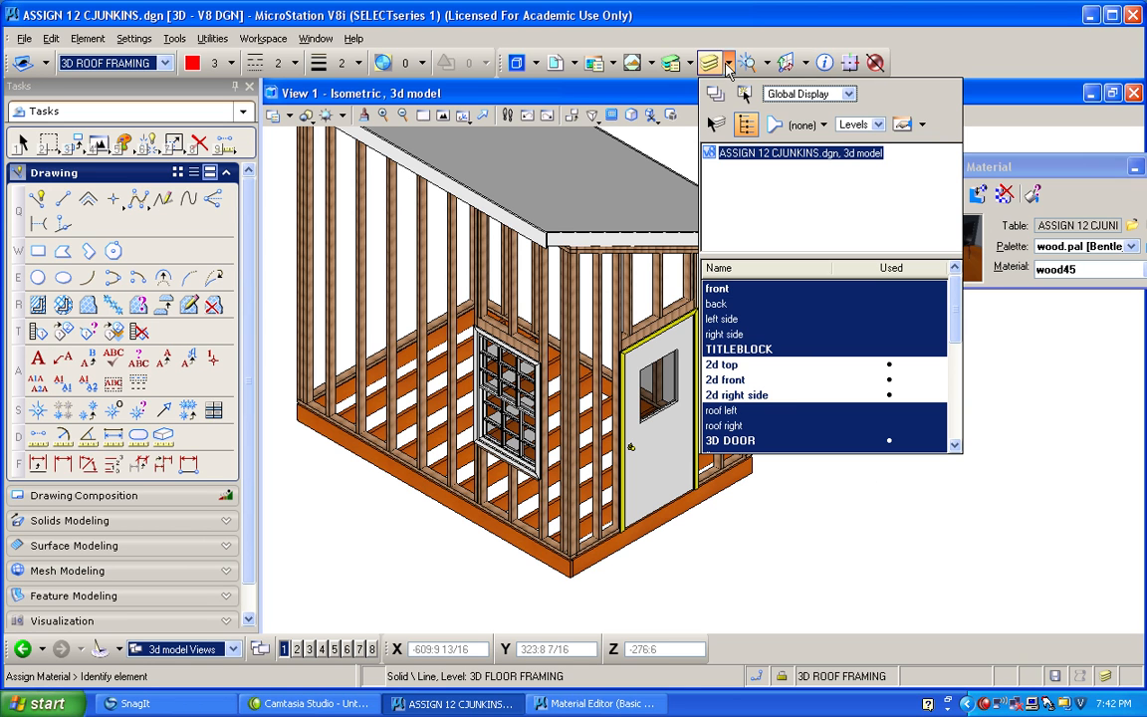
drag(946, 341, 954, 412)
click(763, 410)
click(625, 193)
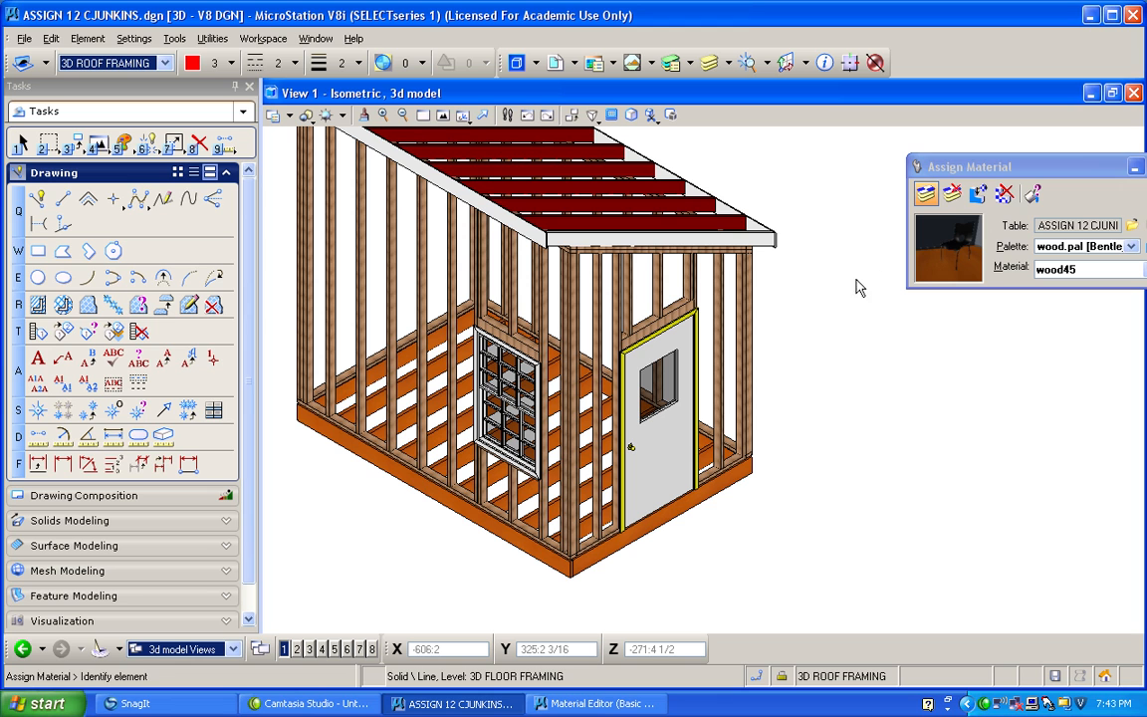
Assign the wood45 material to the red roof framing by level and color, and refresh the view.
click(936, 196)
click(675, 160)
click(365, 115)
click(383, 115)
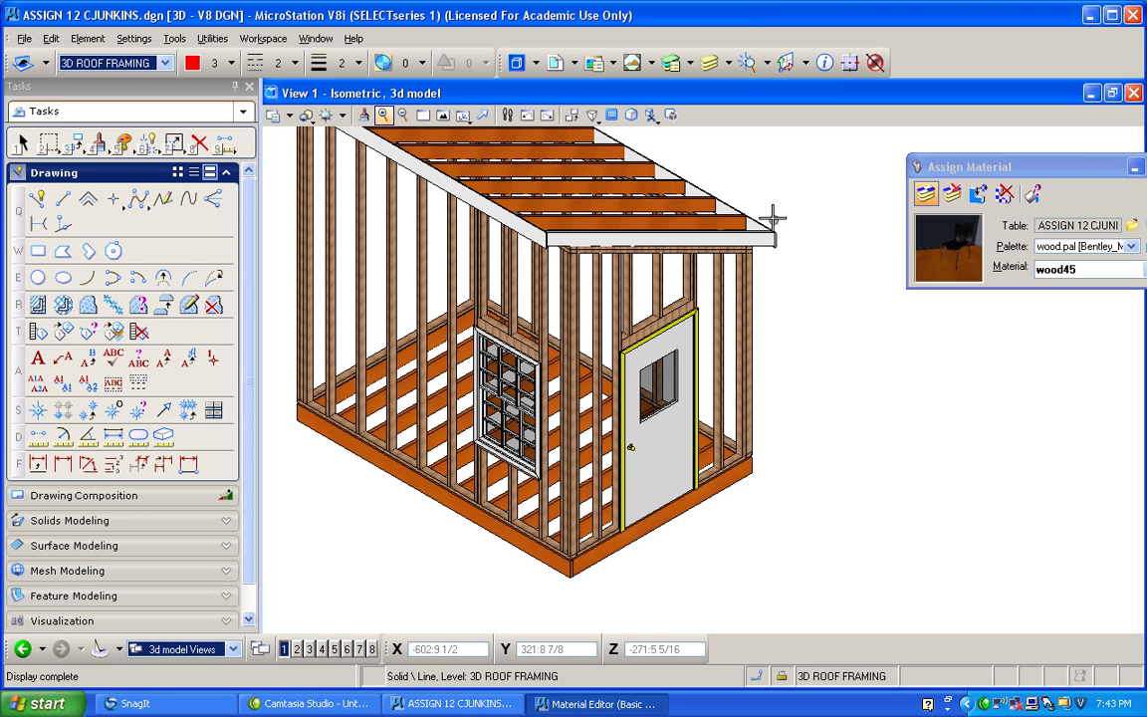
Query the Paint Eggshell (White) material and assign it to the yellow trim around the door.
click(878, 324)
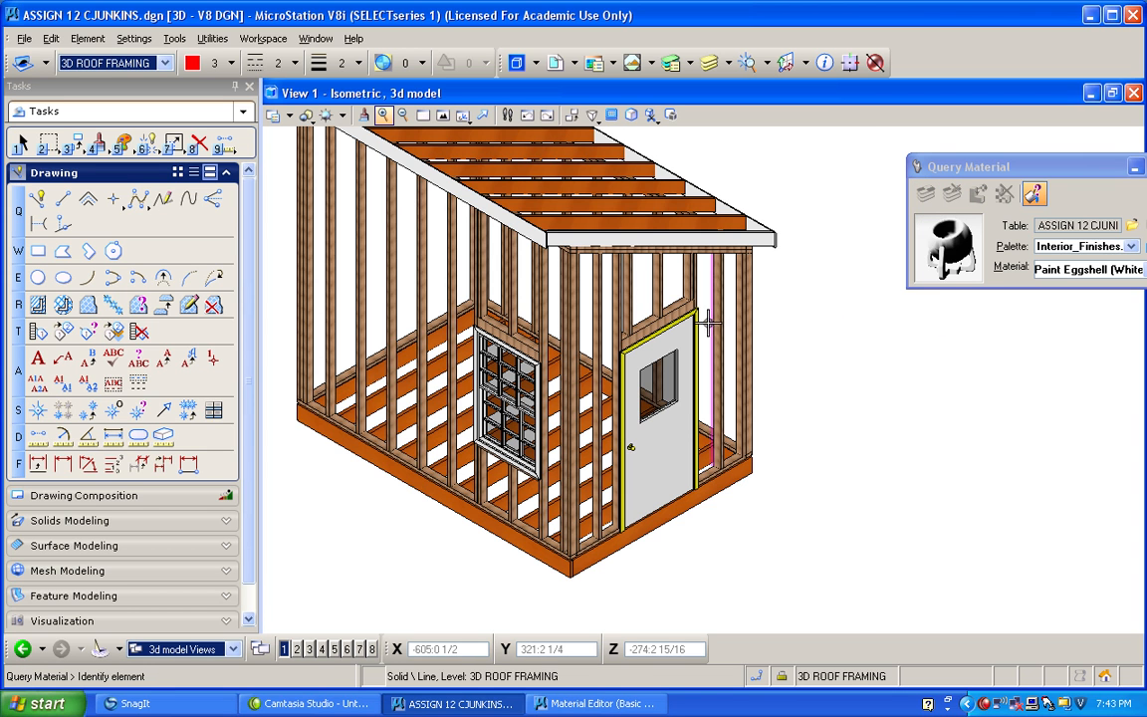
scroll(697, 329, up, 5)
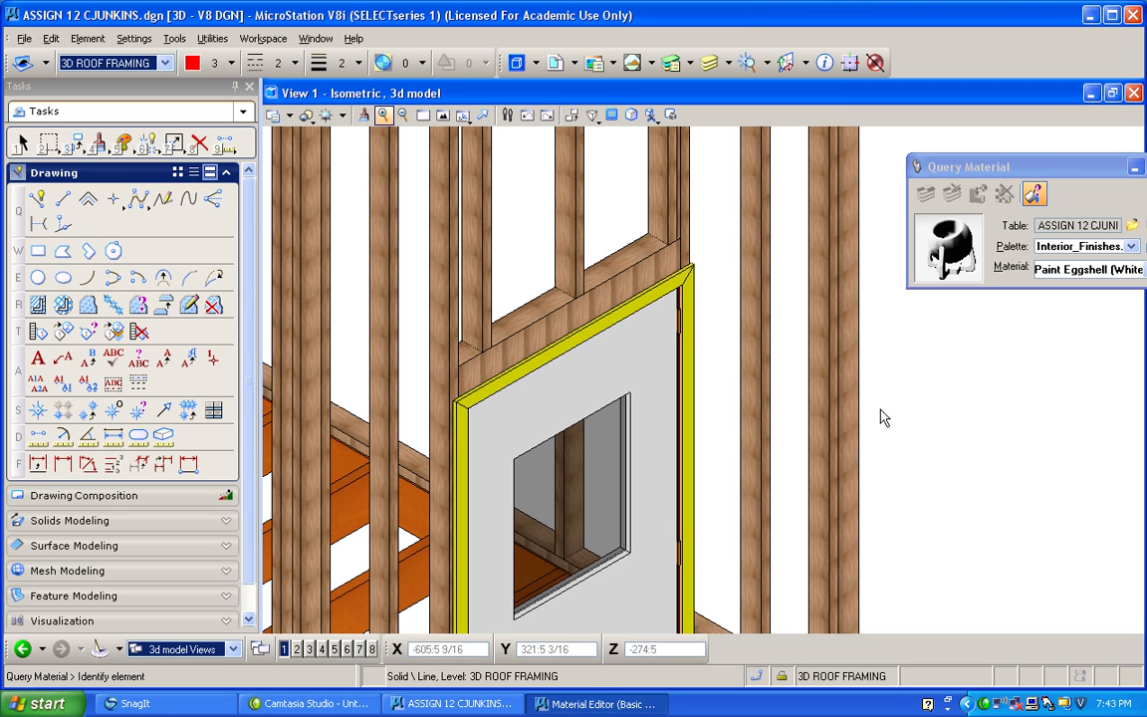
click(925, 193)
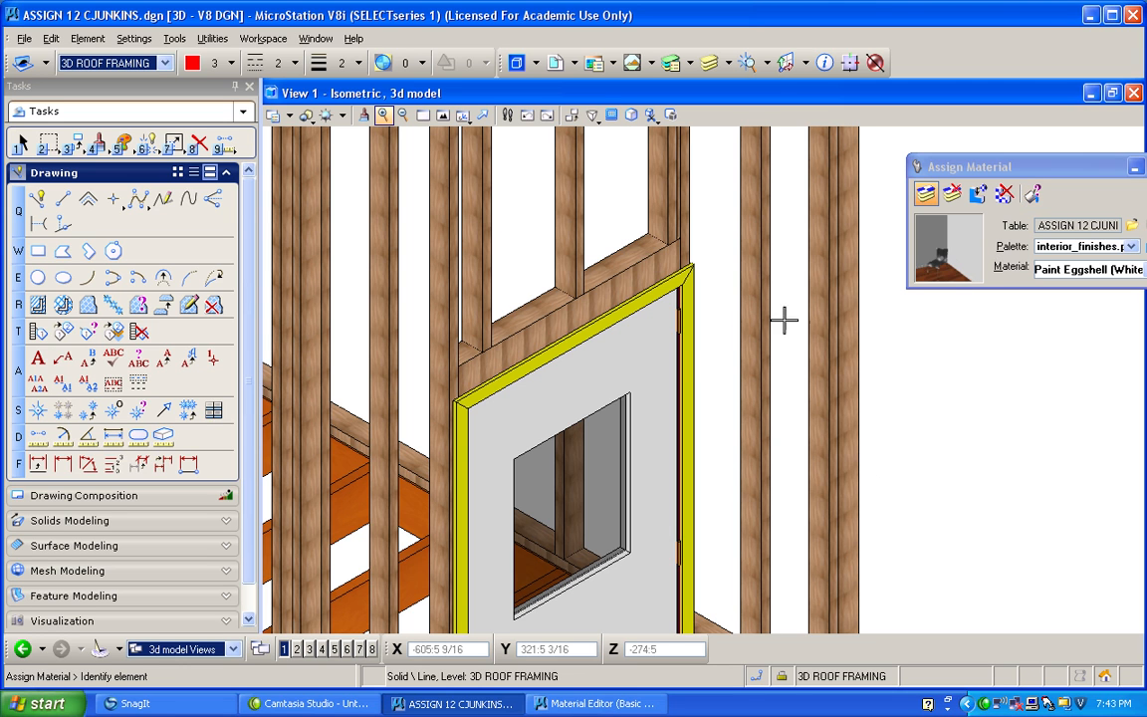
click(695, 354)
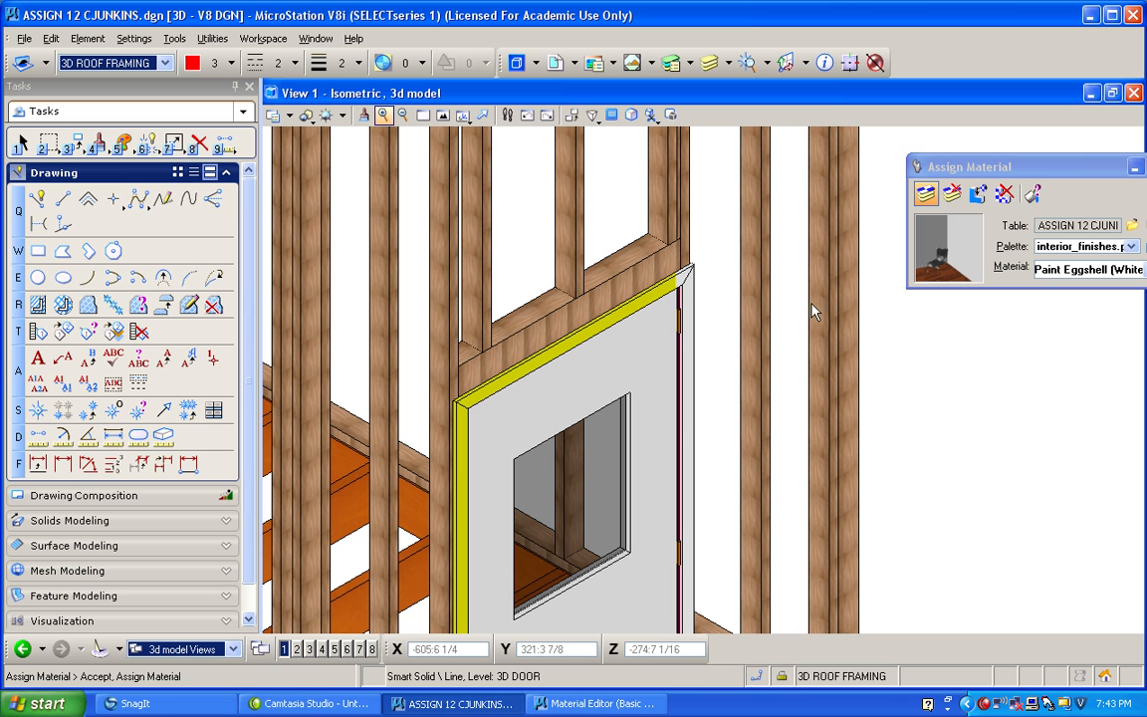
click(892, 146)
click(365, 115)
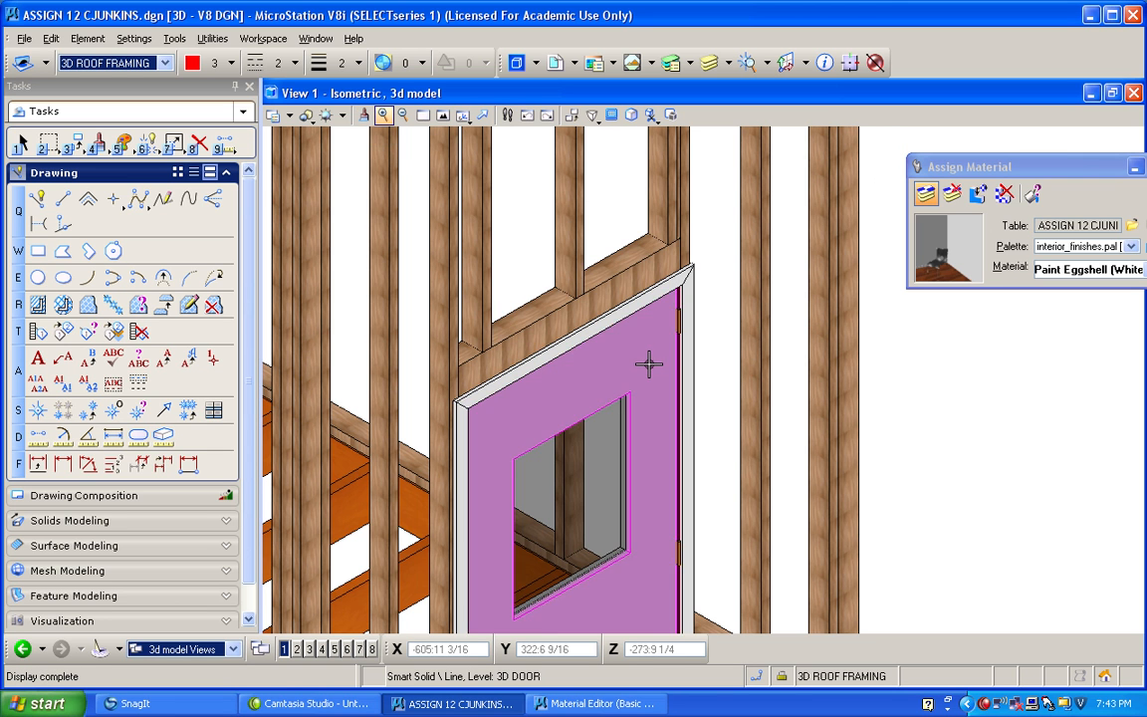
Open the metals.pal palette and assign its Chrome material to the yellow doorknob.
scroll(648, 363, down, 3)
scroll(617, 438, up, 3)
scroll(737, 269, up, 3)
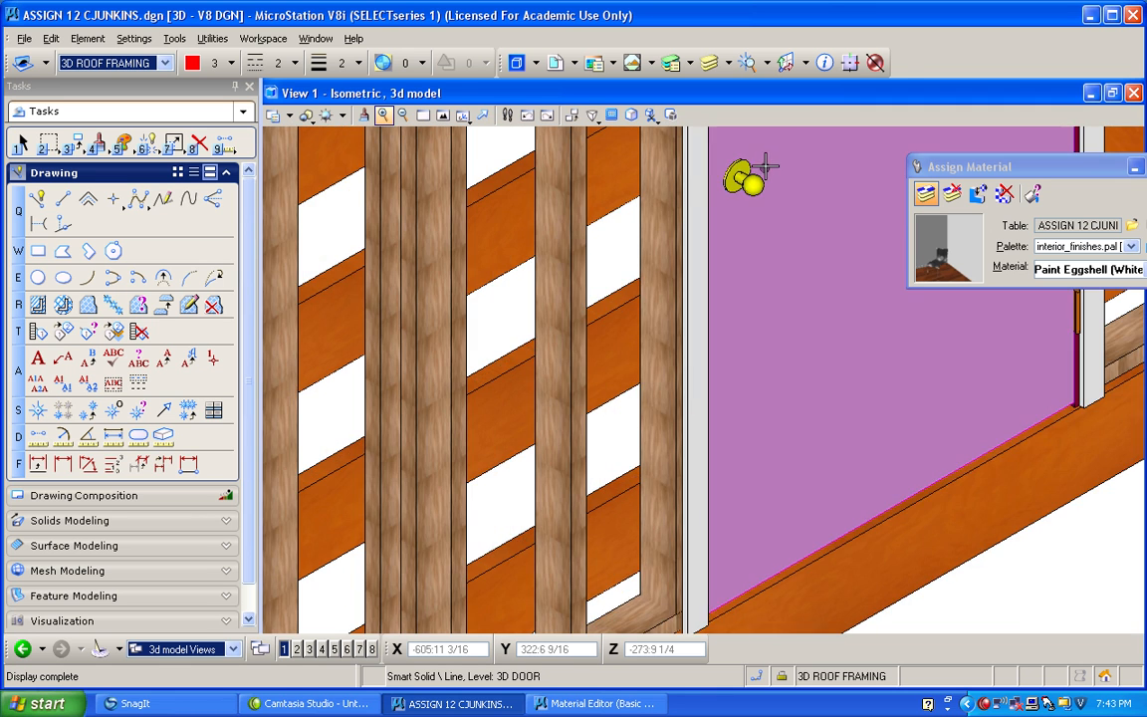
scroll(768, 161, up, 2)
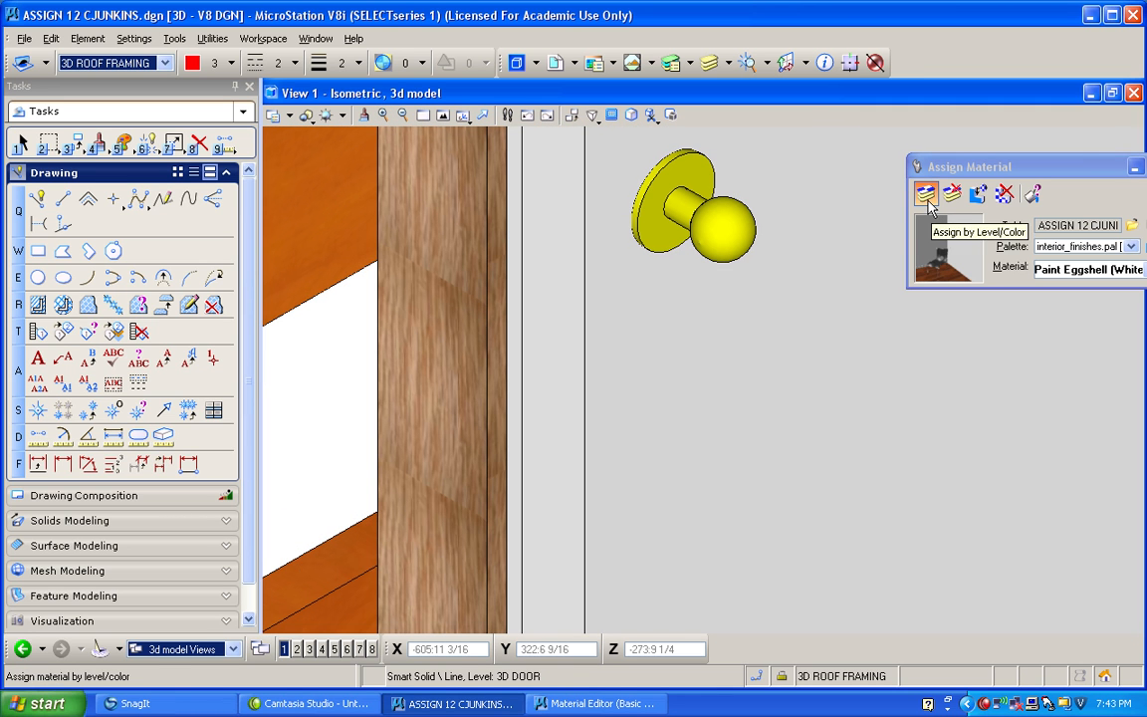
click(851, 219)
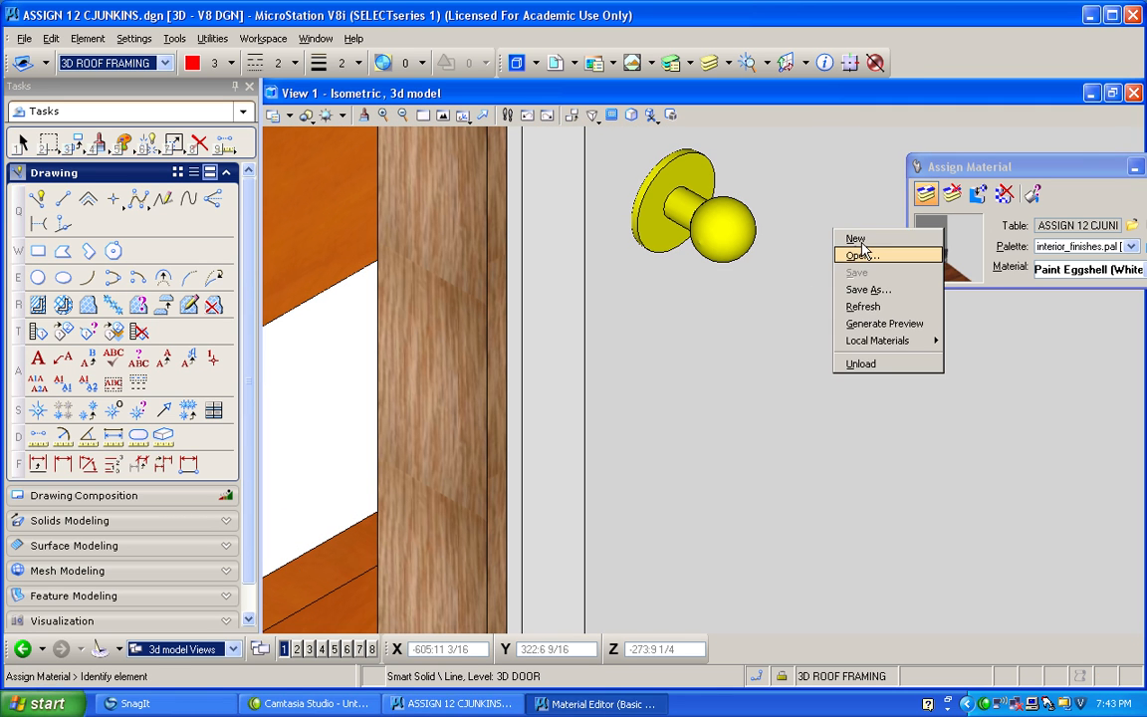
click(862, 255)
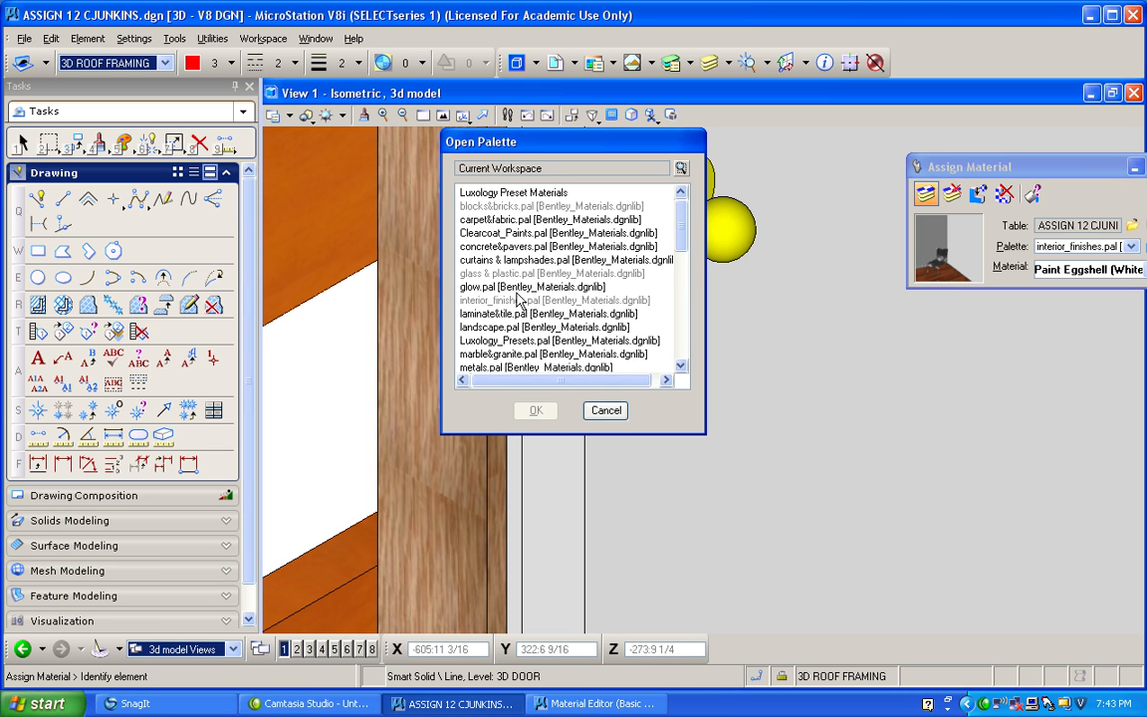
double_click(503, 369)
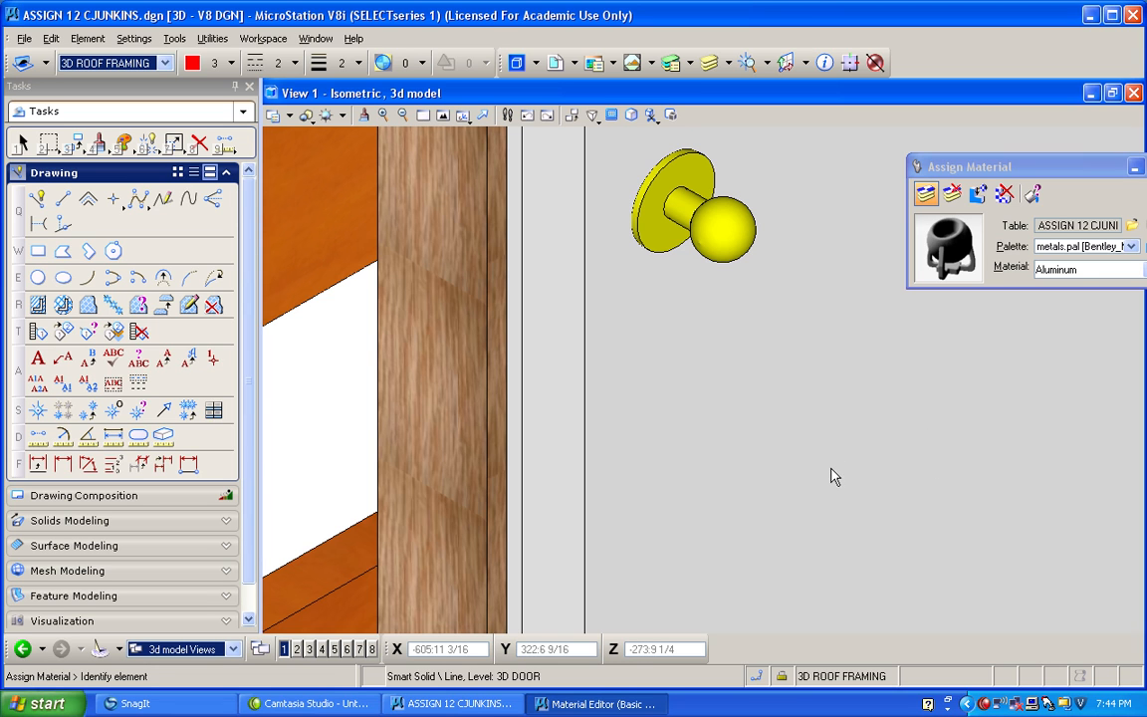
scroll(832, 479, down, 1)
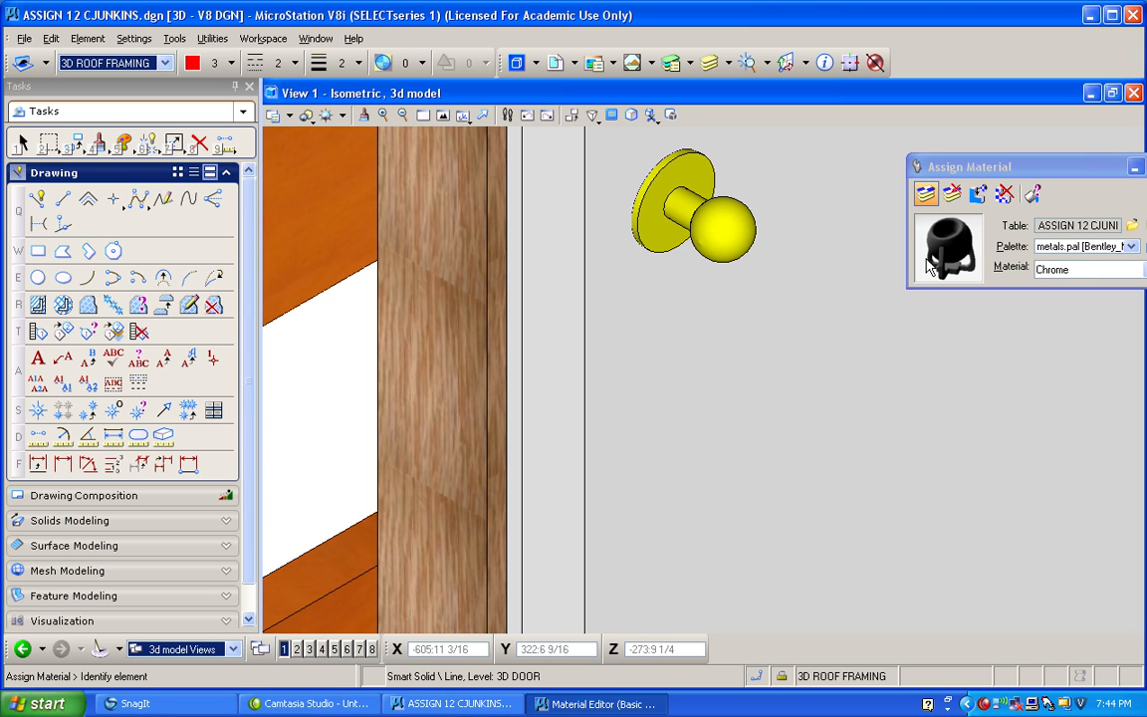
click(727, 223)
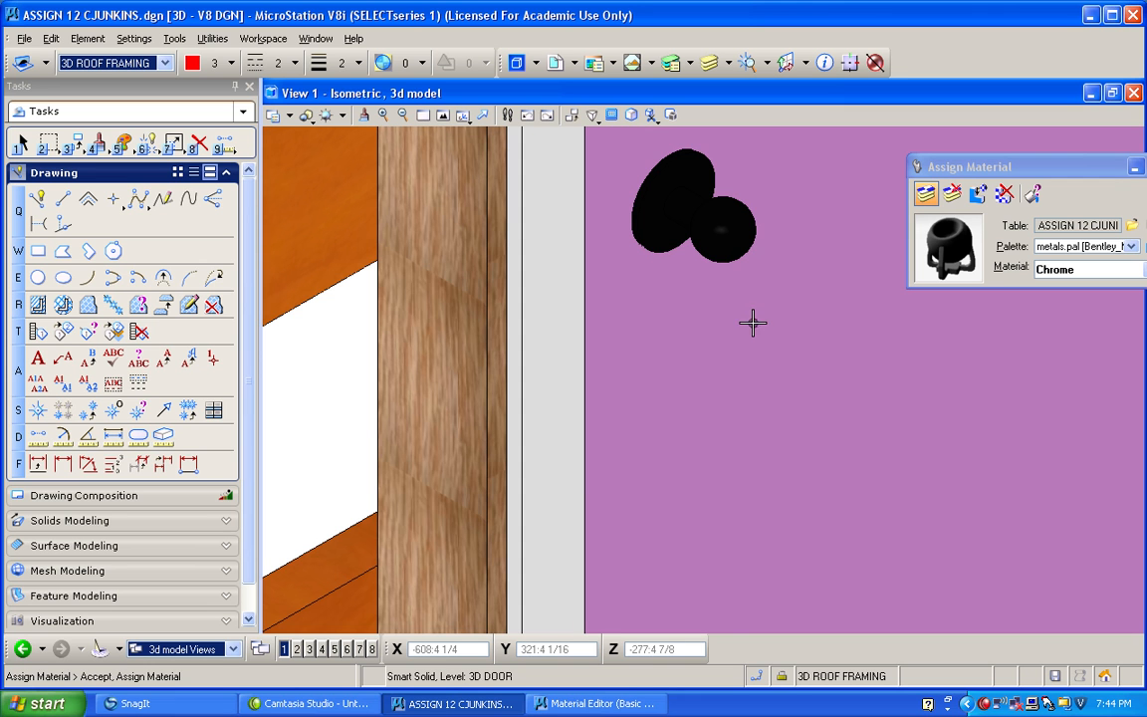
Assign the Chrome material to the orange door hinges.
scroll(551, 248, down, 3)
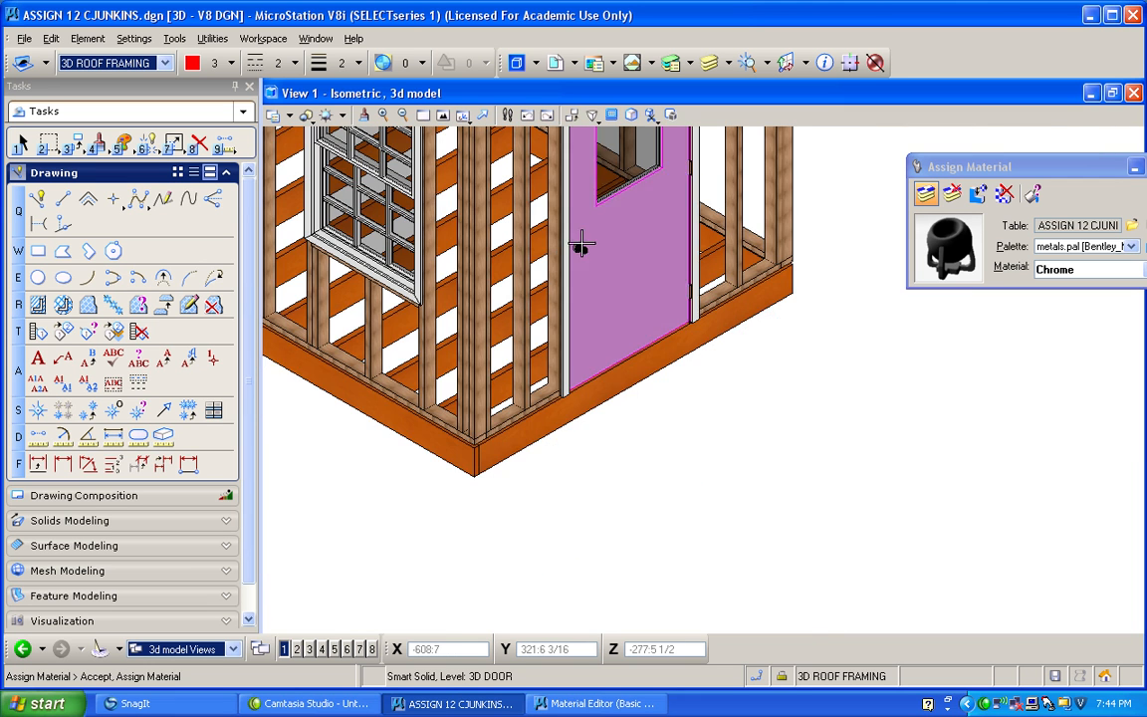
scroll(692, 159, up, 3)
scroll(687, 143, up, 3)
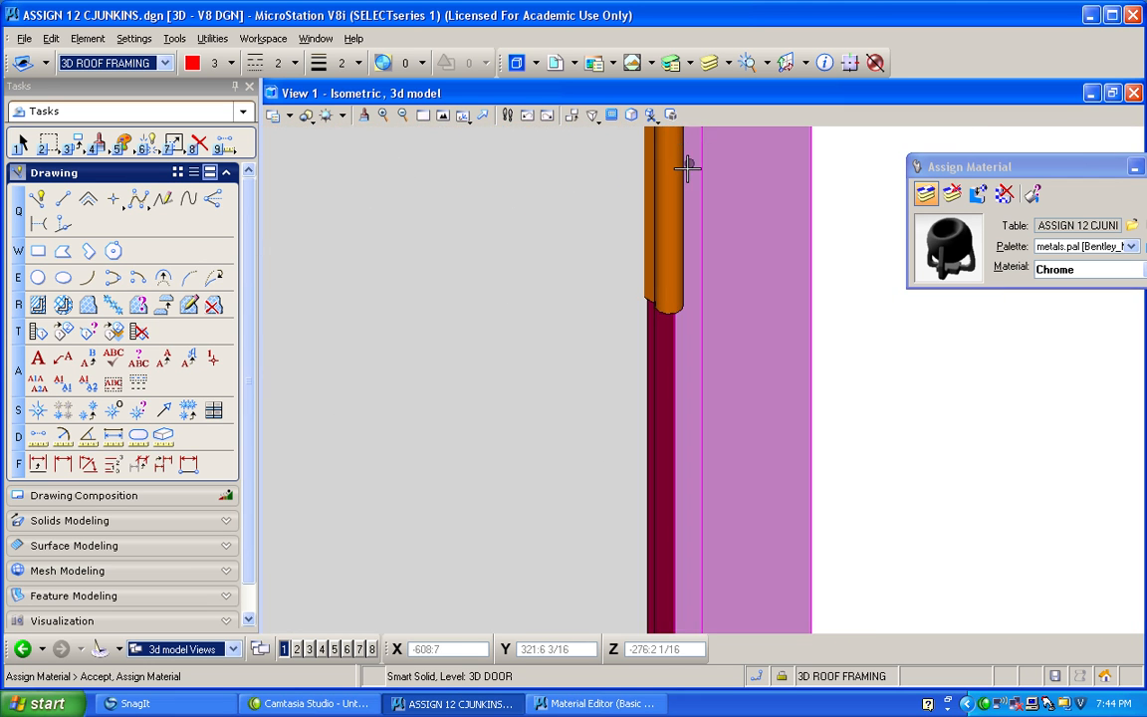
click(662, 191)
Assign Paint Eggshell (Navy) from the interior_finishes palette to the door panel.
scroll(848, 155, down, 3)
scroll(745, 197, down, 3)
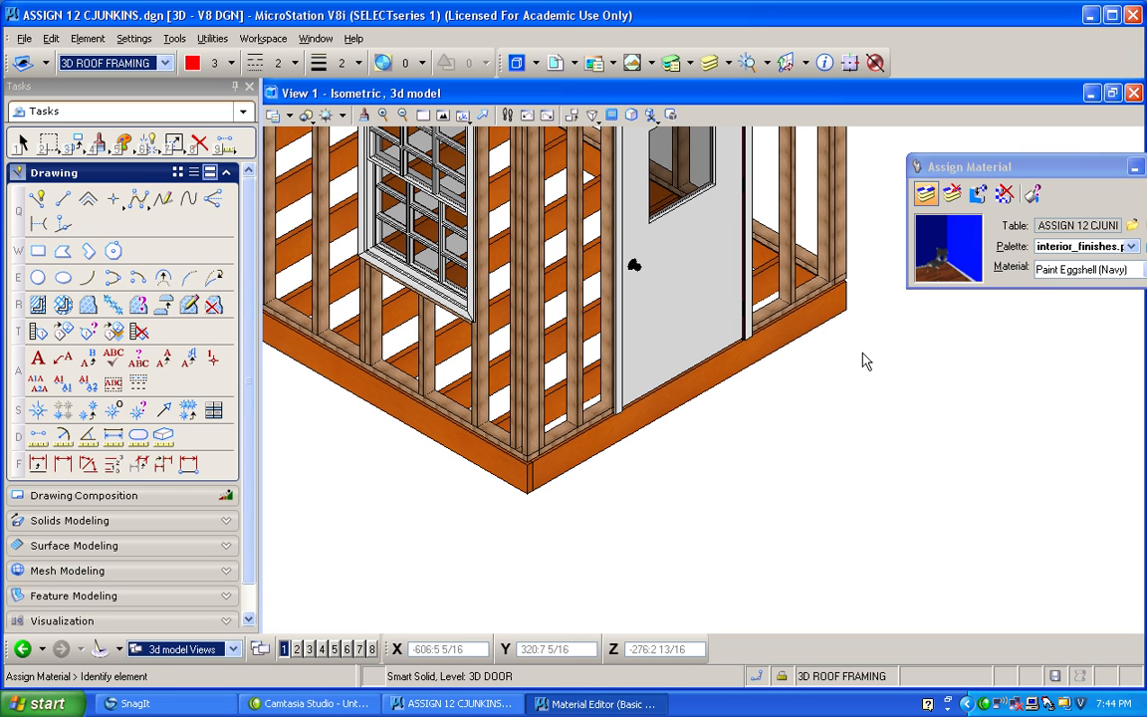
click(926, 194)
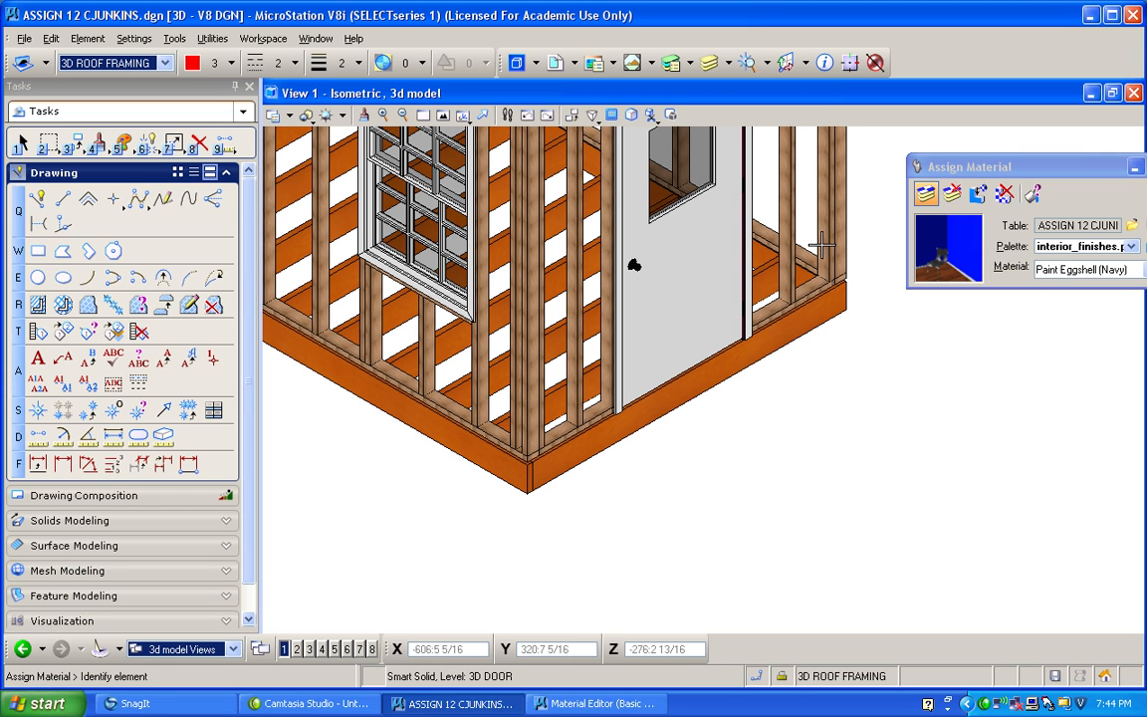
click(713, 284)
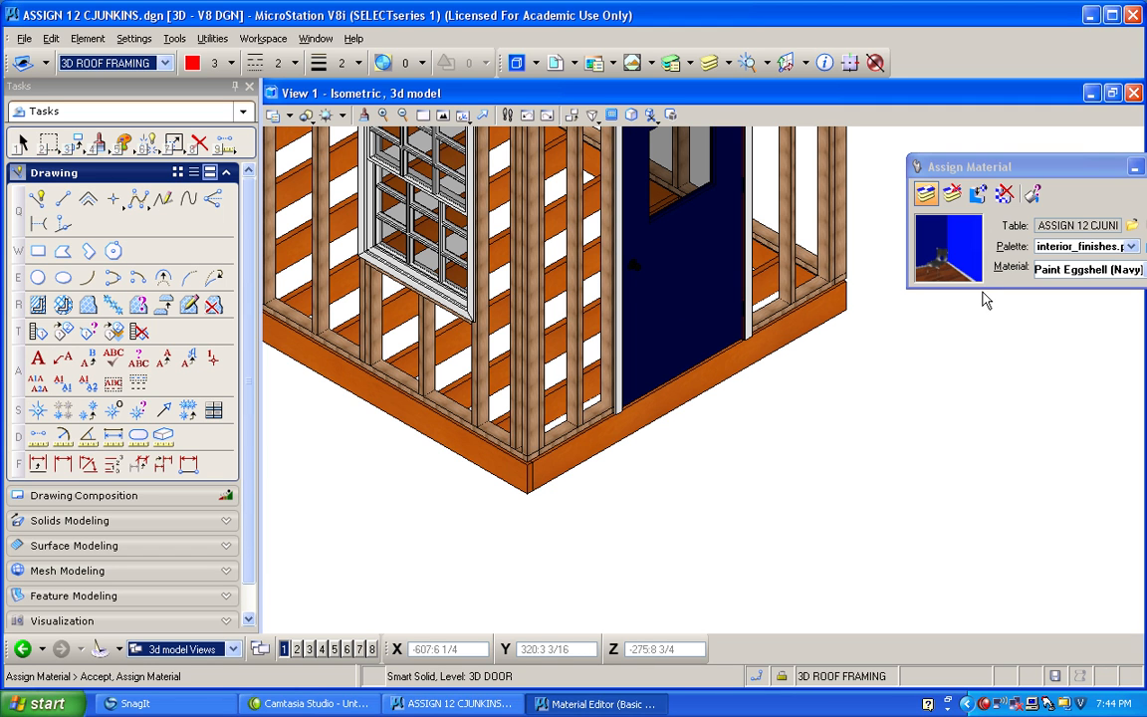
Fit the building in the view and display the 3D ROOF SHEATHING, 3D WALL SHEATHING and 3D FLOOR SHEATHING levels.
click(443, 118)
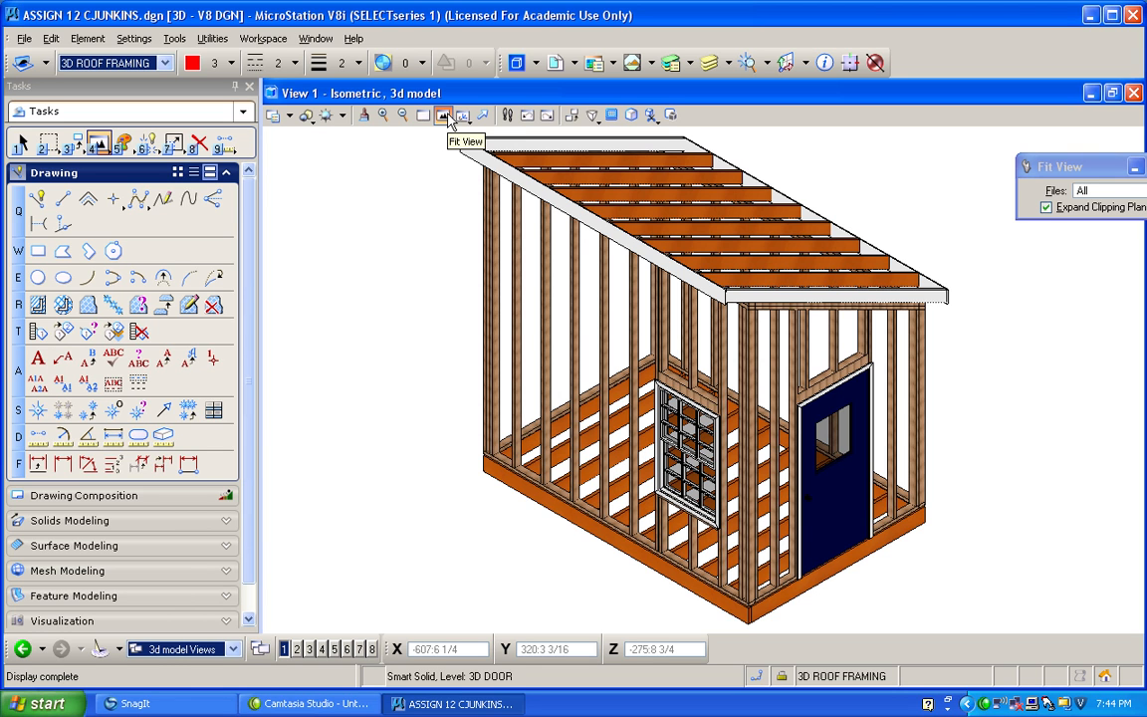
click(730, 63)
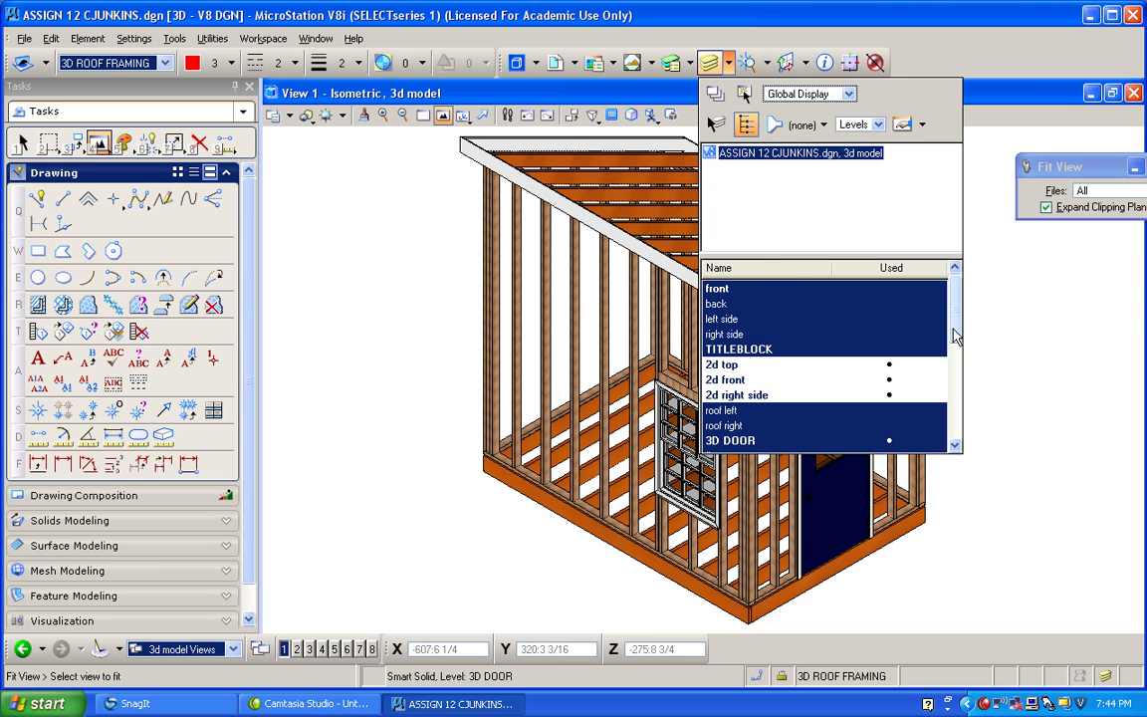
drag(954, 334, 956, 427)
click(812, 379)
click(805, 349)
click(782, 318)
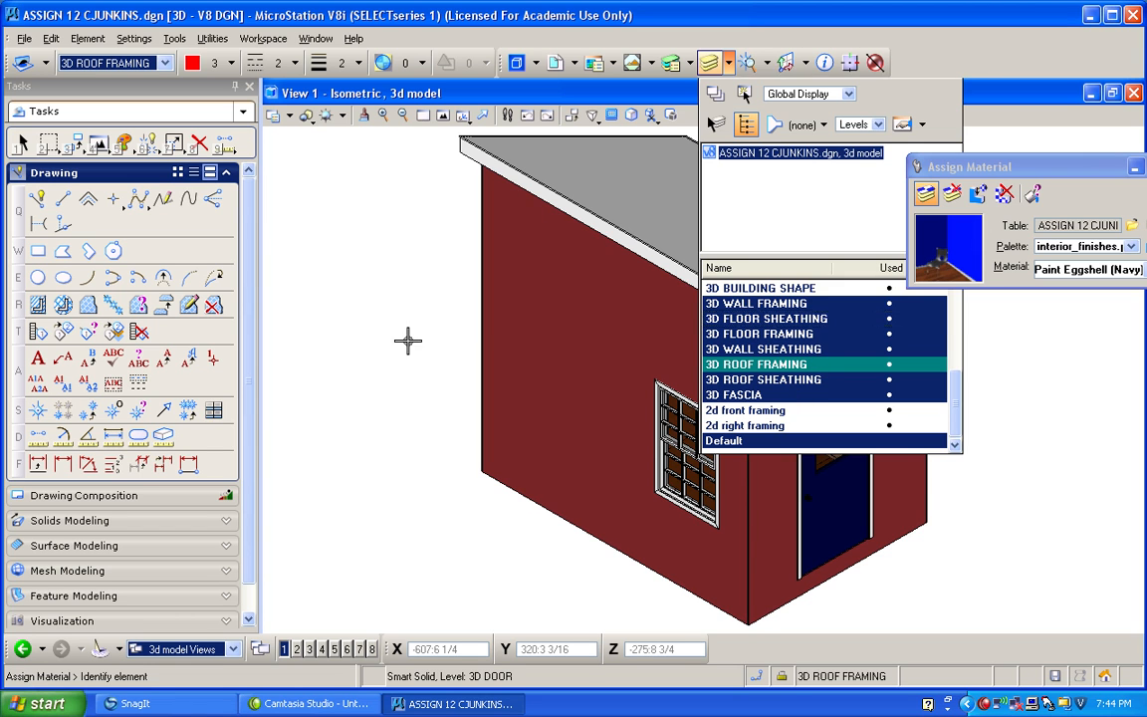
Rotate the view dynamically around to the other side of the building and fit the whole model.
scroll(408, 341, down, 2)
click(465, 120)
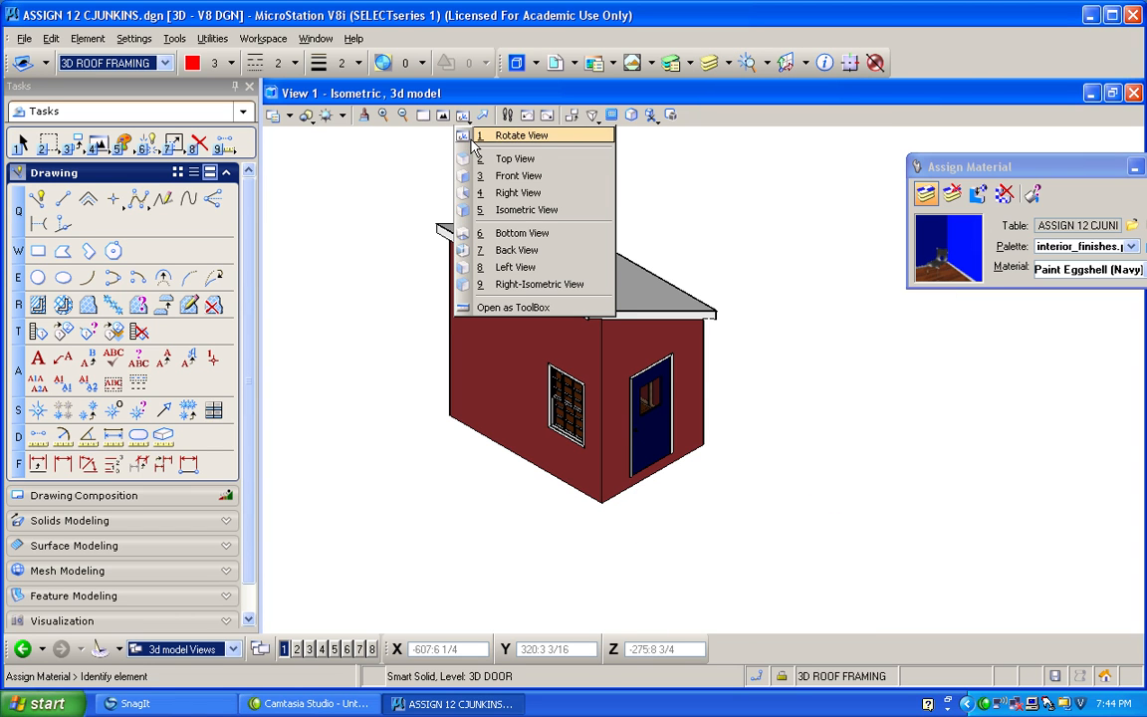
click(470, 139)
drag(417, 320, 864, 279)
click(442, 115)
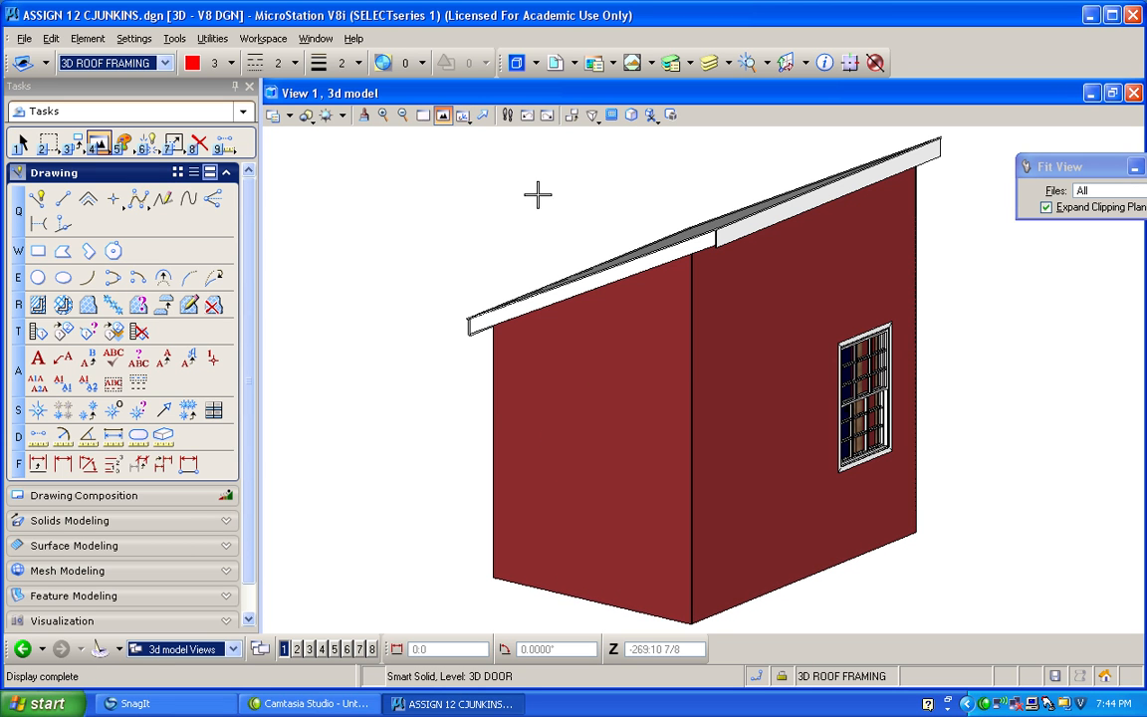
Open the view attributes for the 3D view.
click(464, 117)
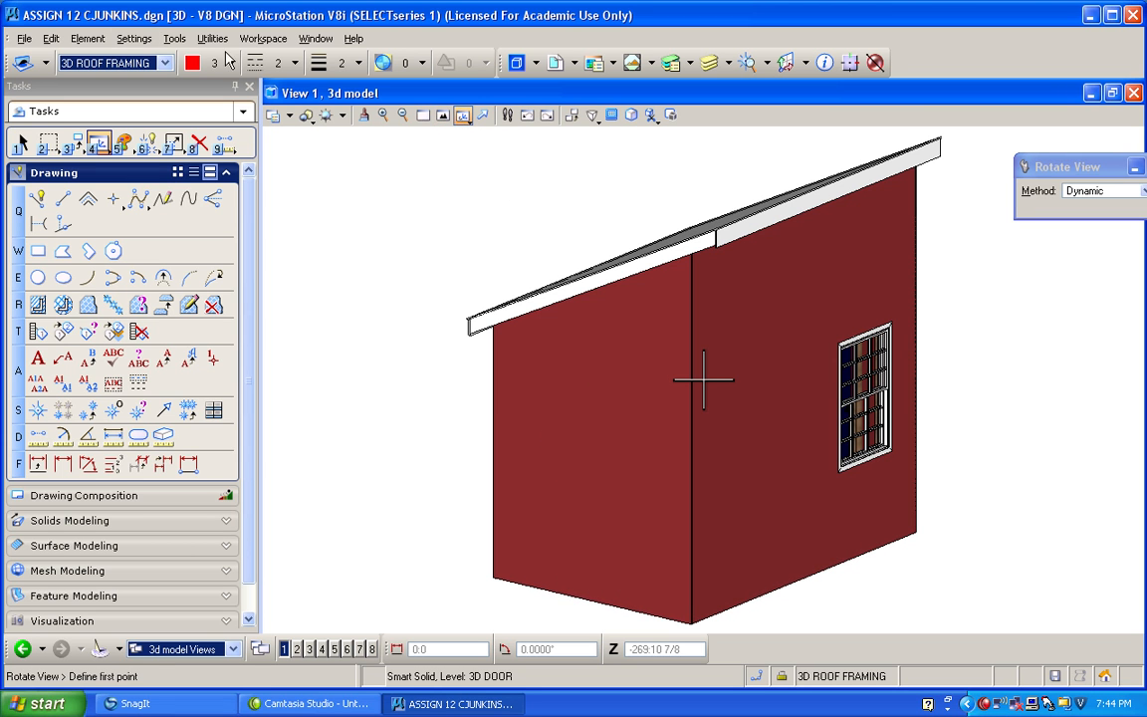
click(134, 38)
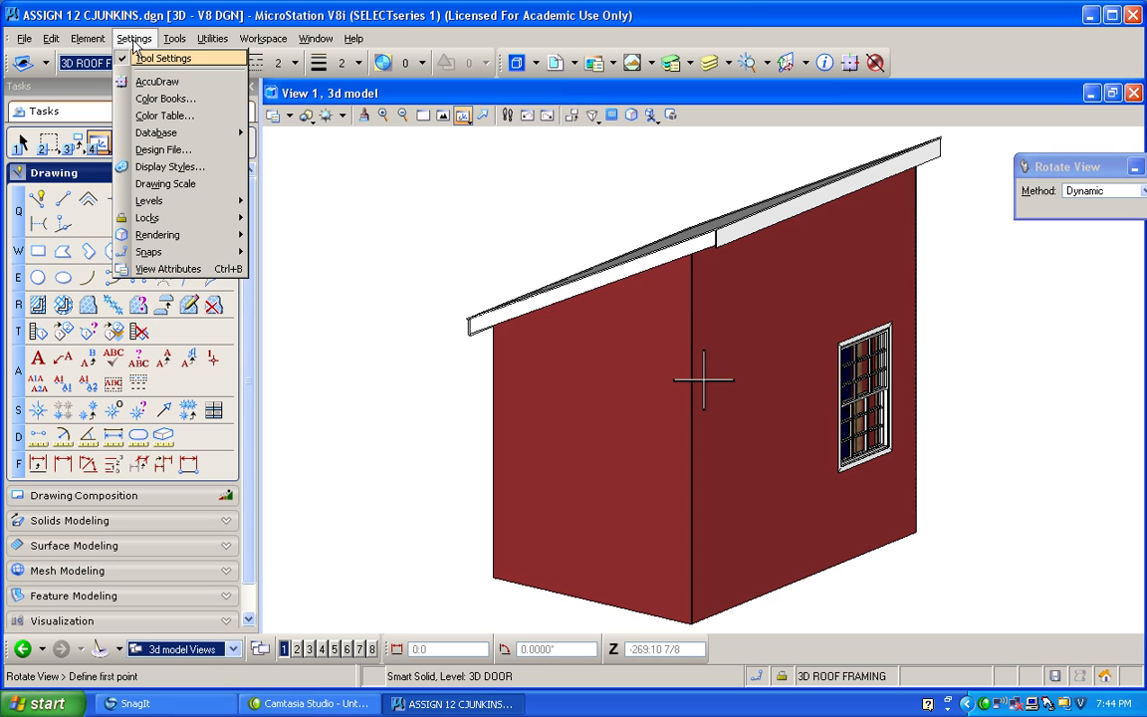
click(172, 271)
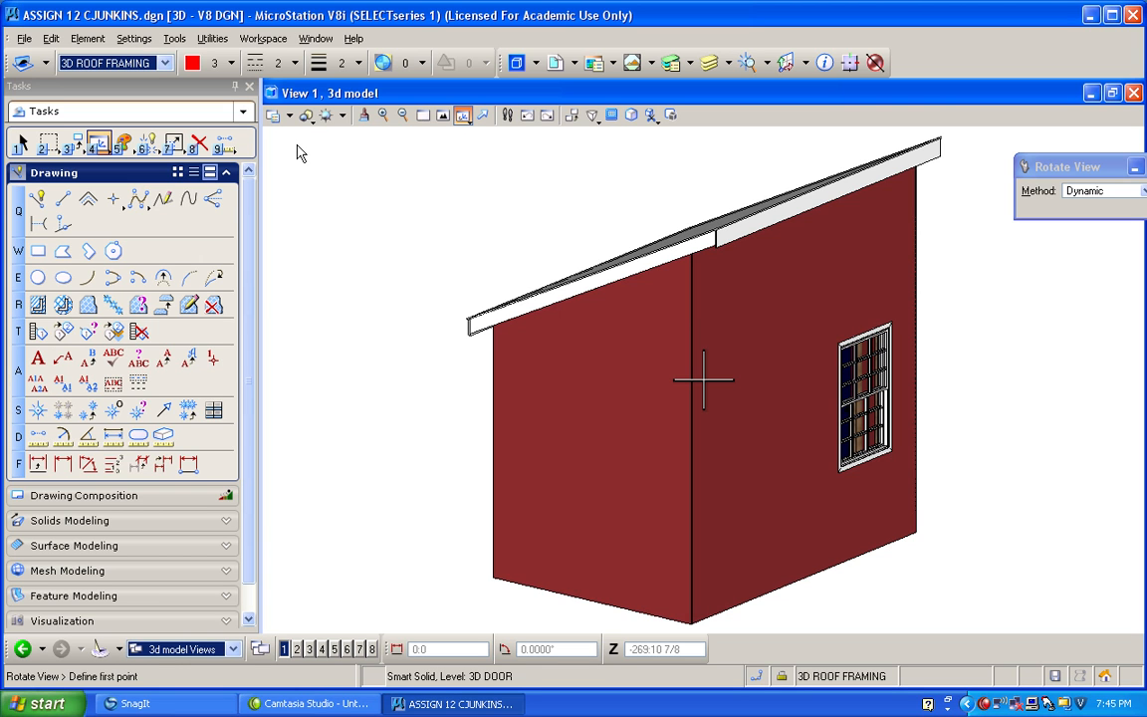
Check the view attributes, then rotate the view dynamically to show the building's door and window sides.
key(ctrl+b)
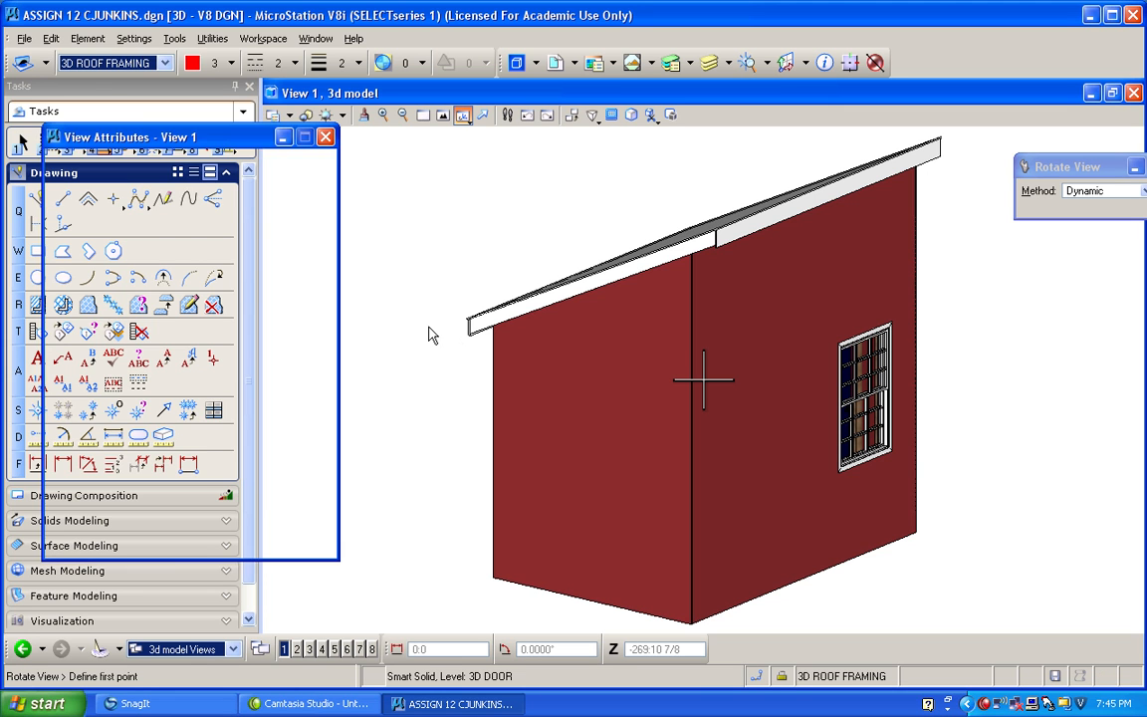
click(96, 321)
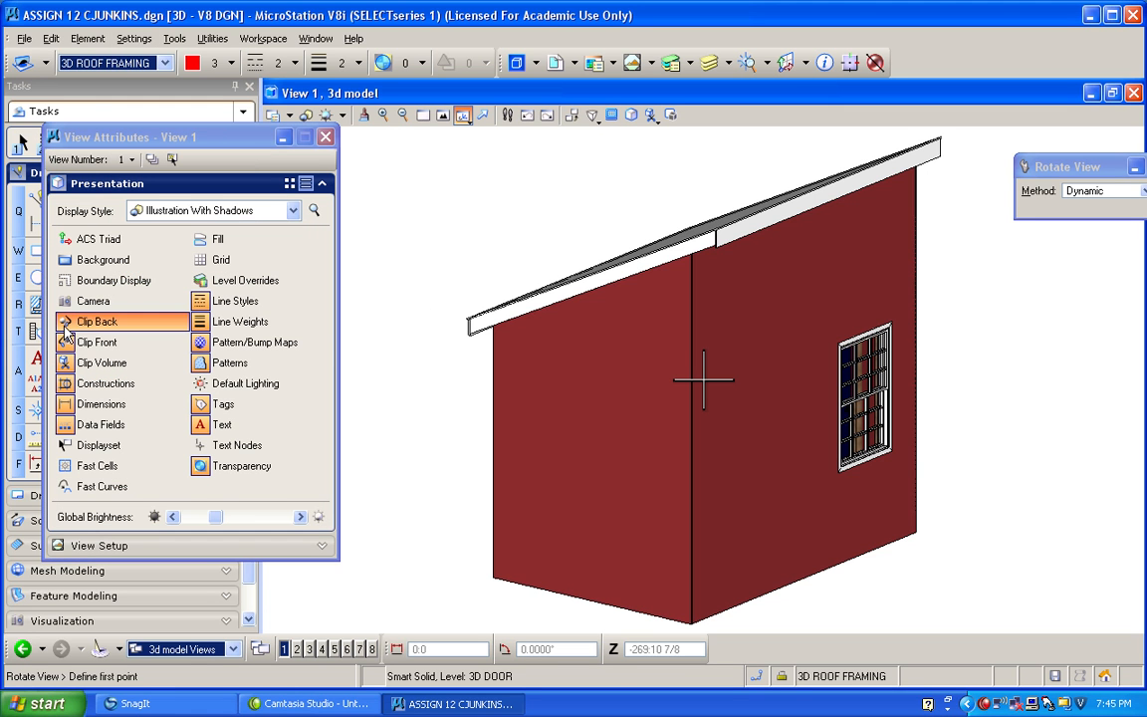
click(325, 136)
click(456, 235)
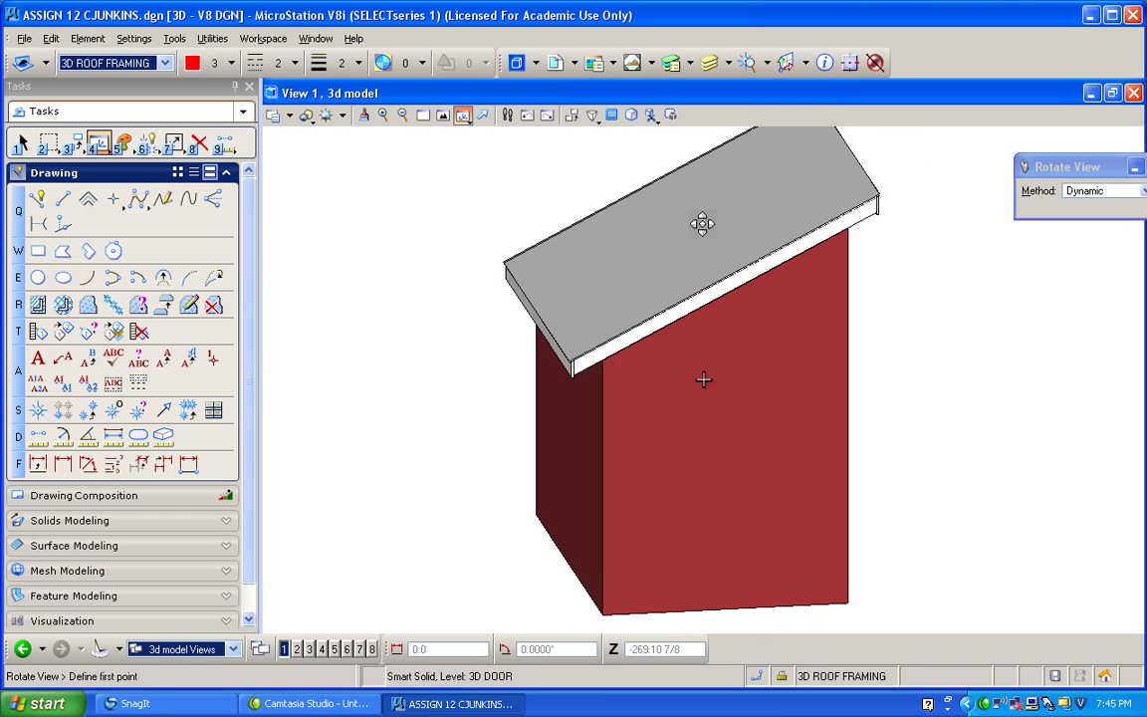
click(455, 208)
click(454, 207)
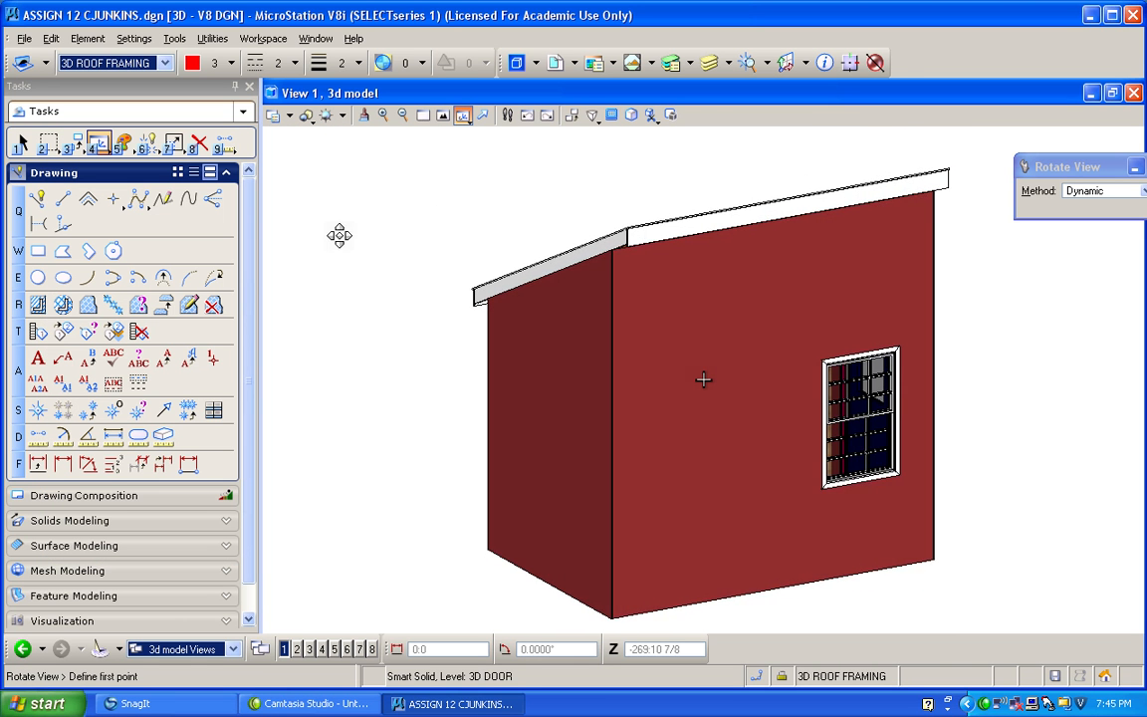
click(342, 259)
drag(342, 259, 314, 261)
drag(492, 248, 436, 251)
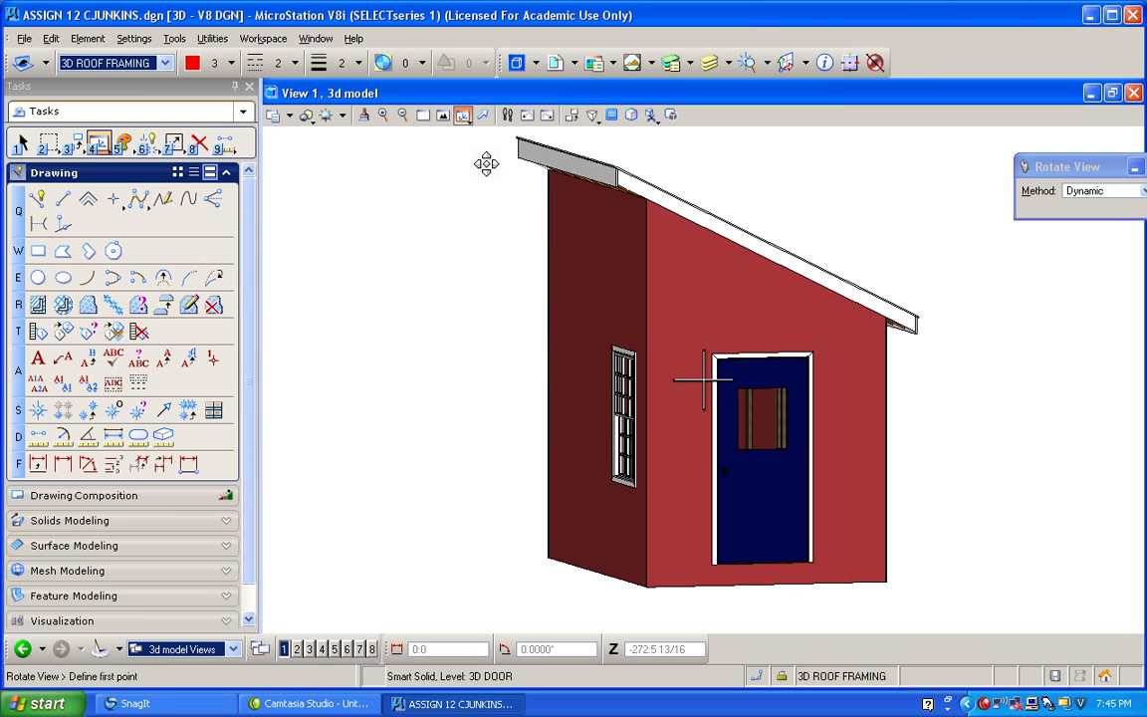
Try walking the camera around the building, then fit the whole model in the view.
click(508, 117)
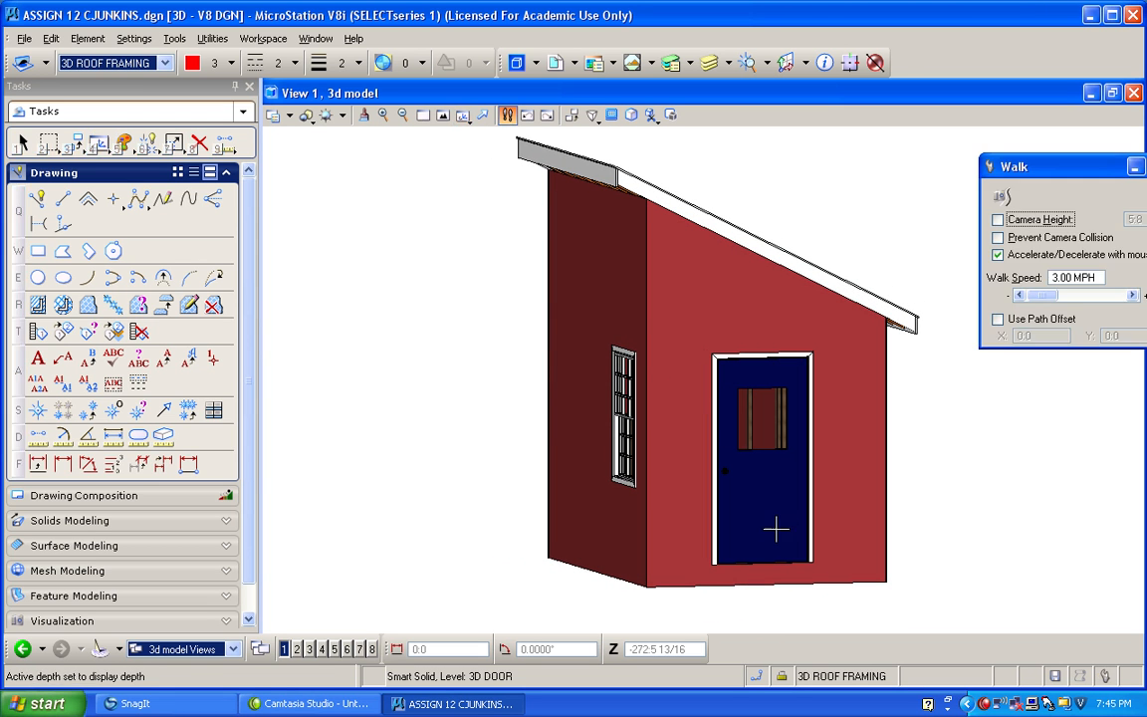
drag(708, 335, 603, 357)
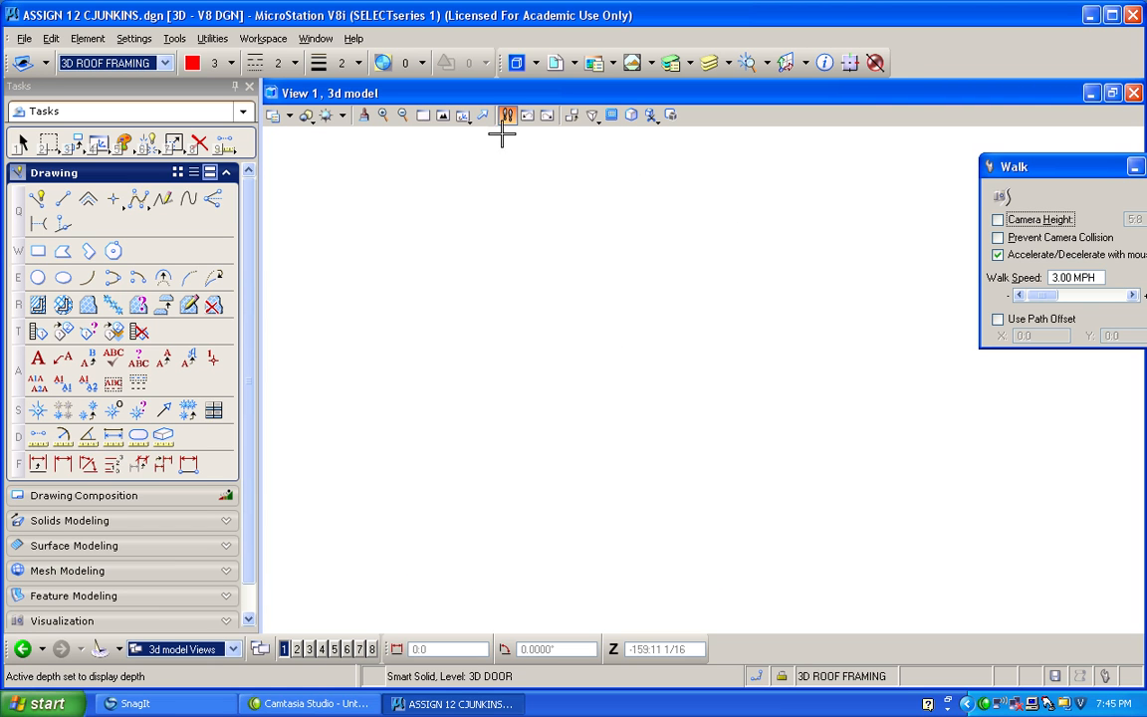
click(443, 115)
click(522, 131)
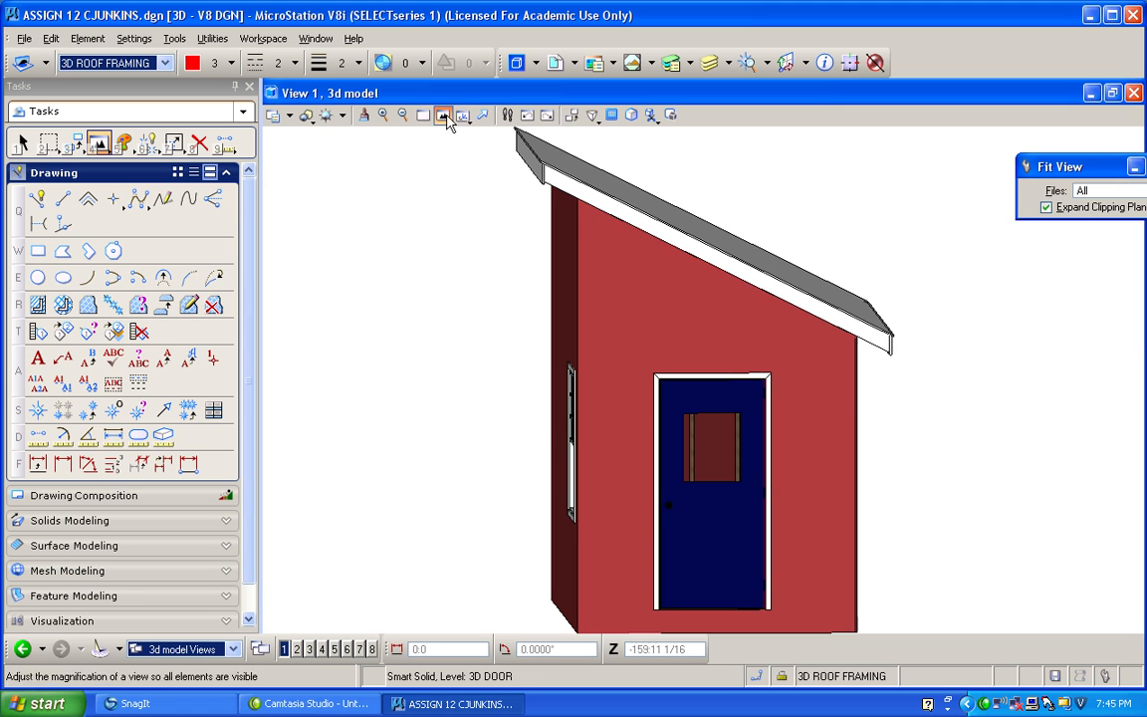
Change the view perspective and walk the camera closer to the wall with the door.
click(592, 116)
click(851, 195)
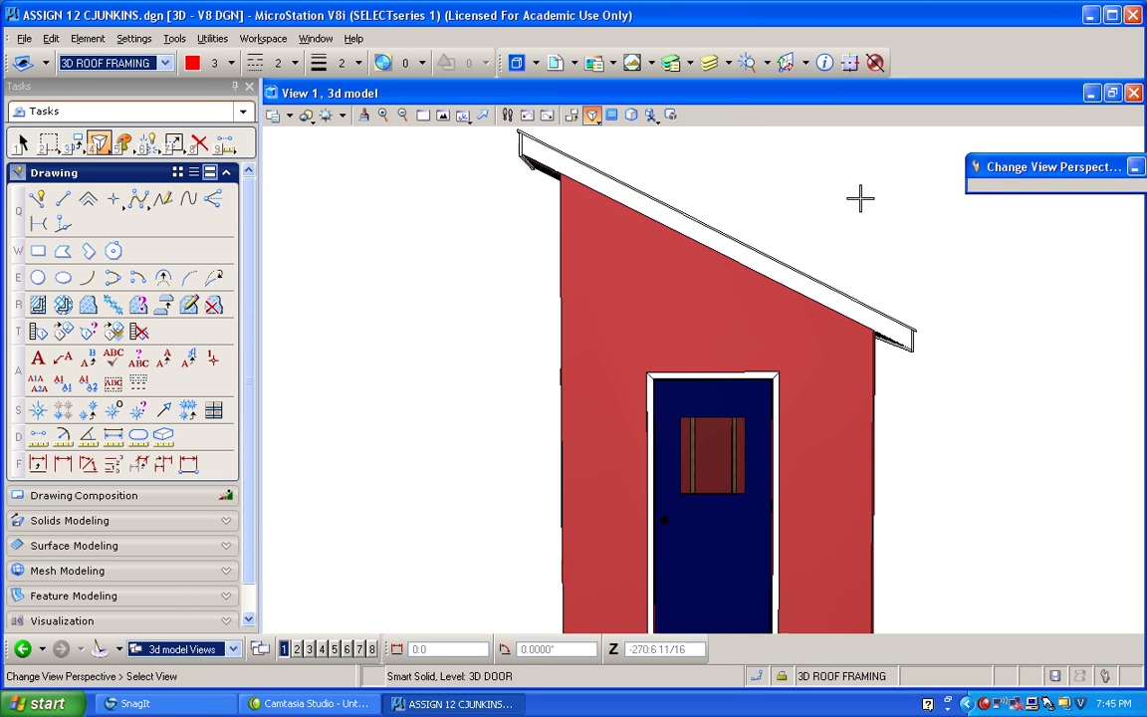
click(507, 115)
drag(706, 342, 713, 253)
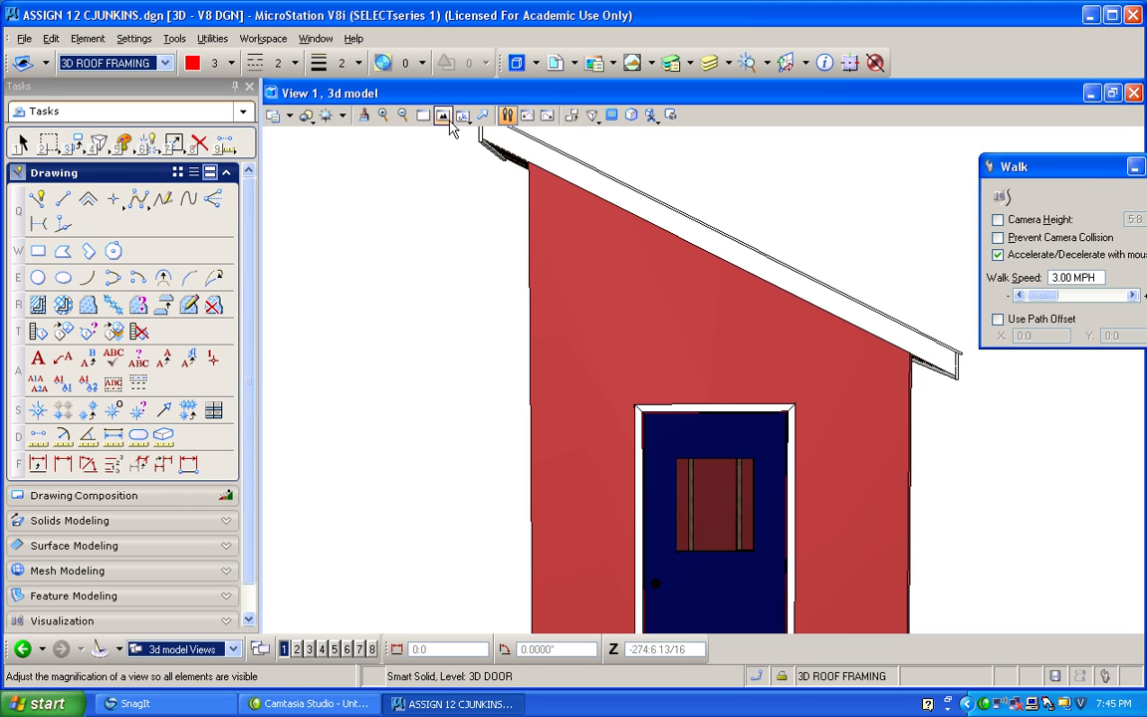
shift+drag(447, 196, 447, 265)
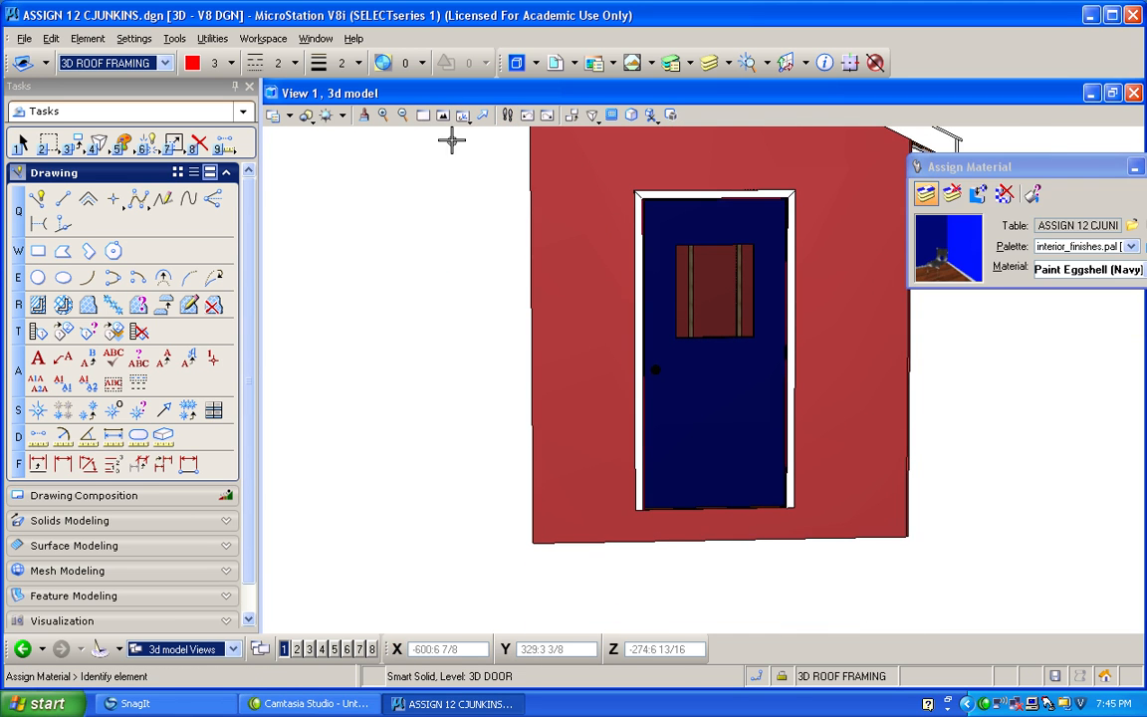
Walk the camera through the building, examine the Walk settings, and fit the whole model in the view.
click(507, 114)
drag(709, 370, 716, 306)
drag(704, 370, 555, 360)
drag(704, 368, 716, 398)
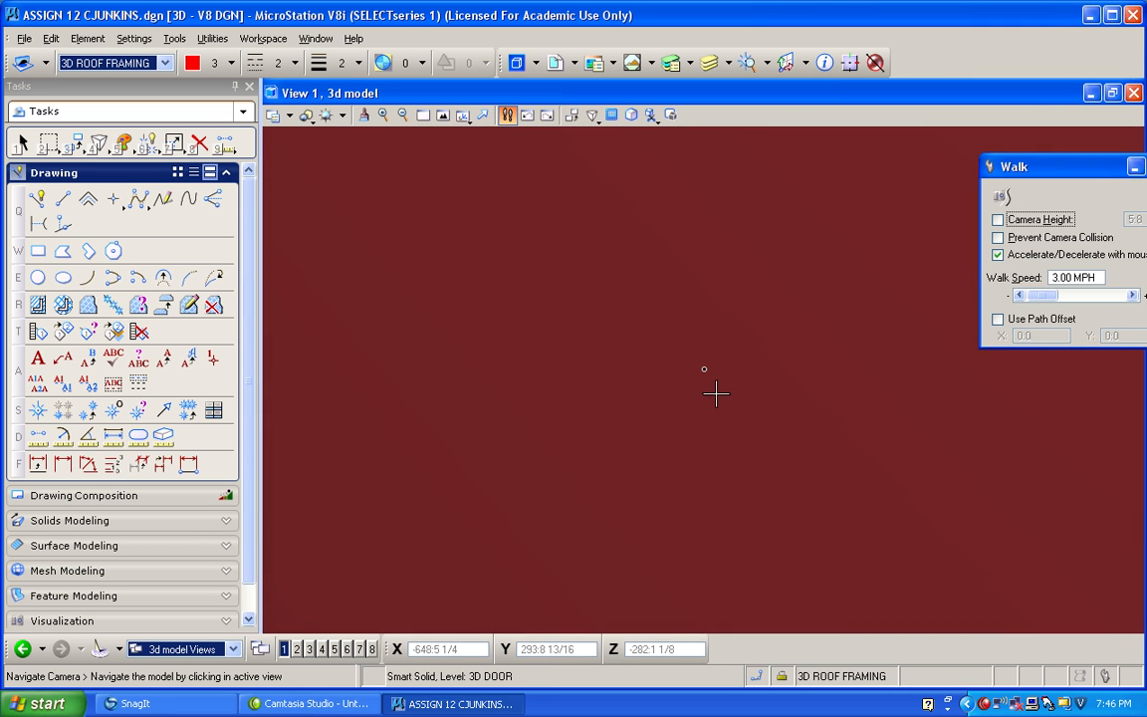
drag(716, 317, 765, 261)
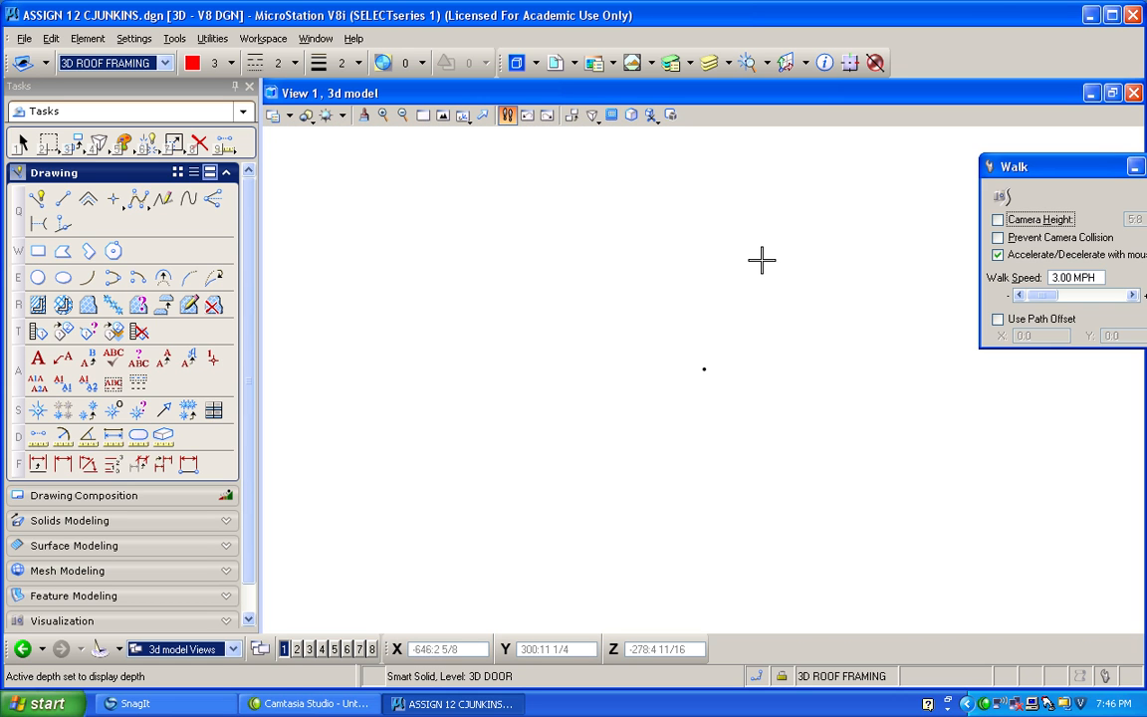
drag(1043, 172, 881, 174)
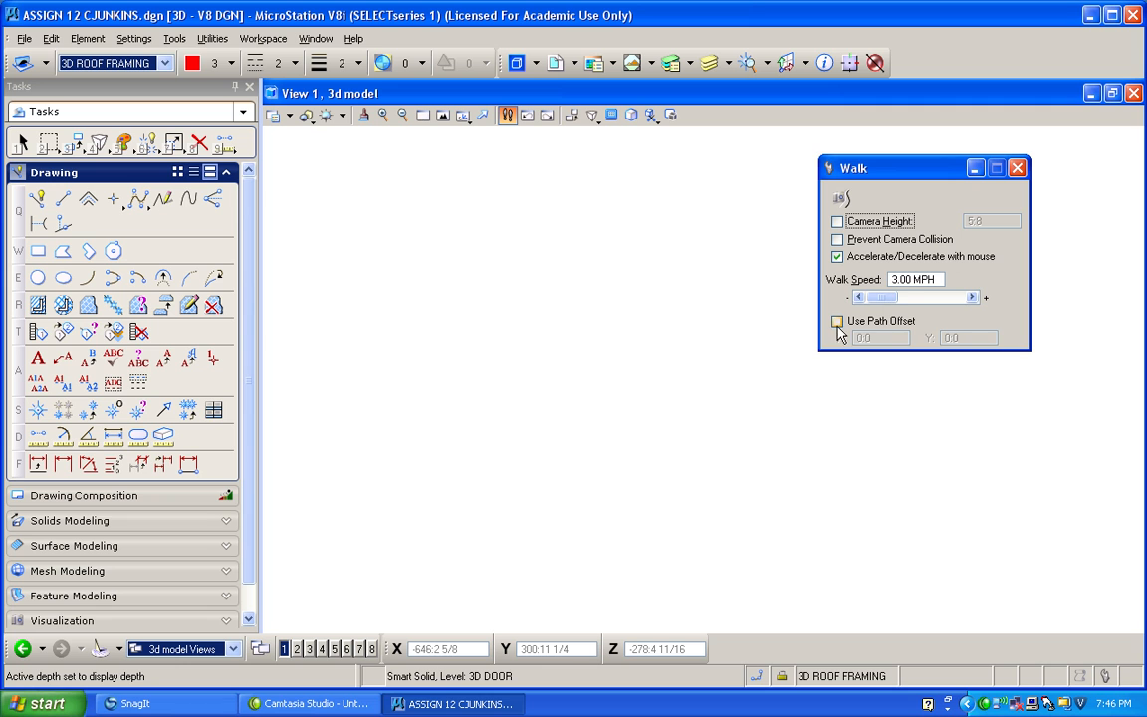
click(843, 200)
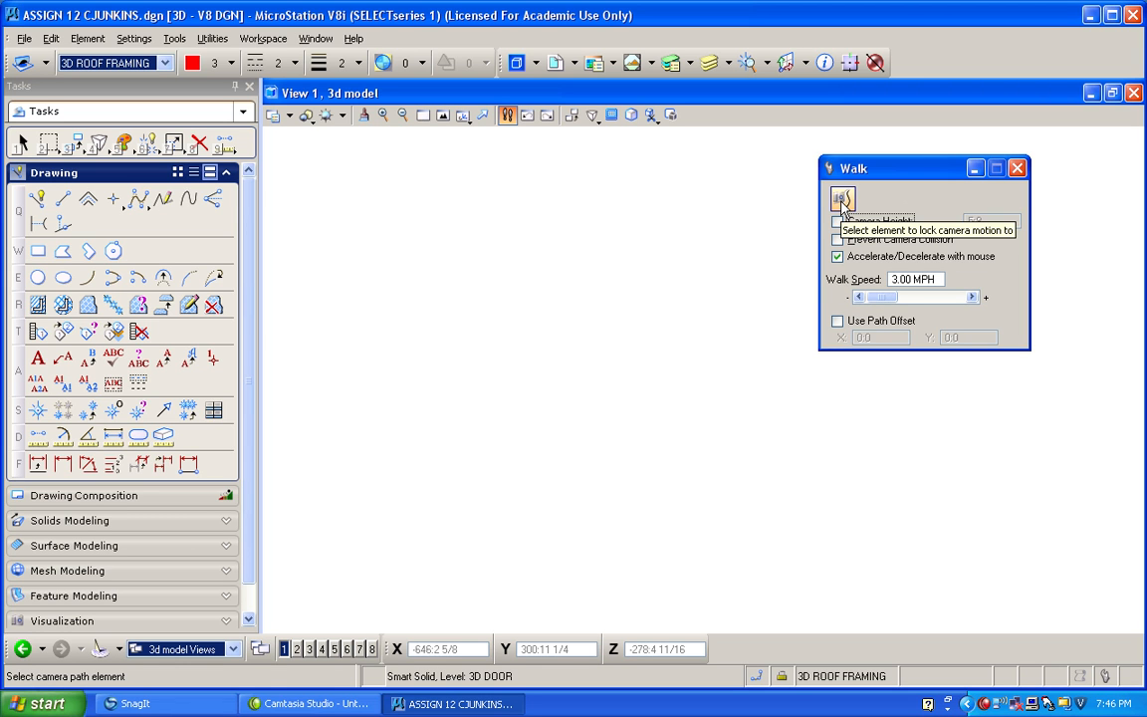
click(444, 118)
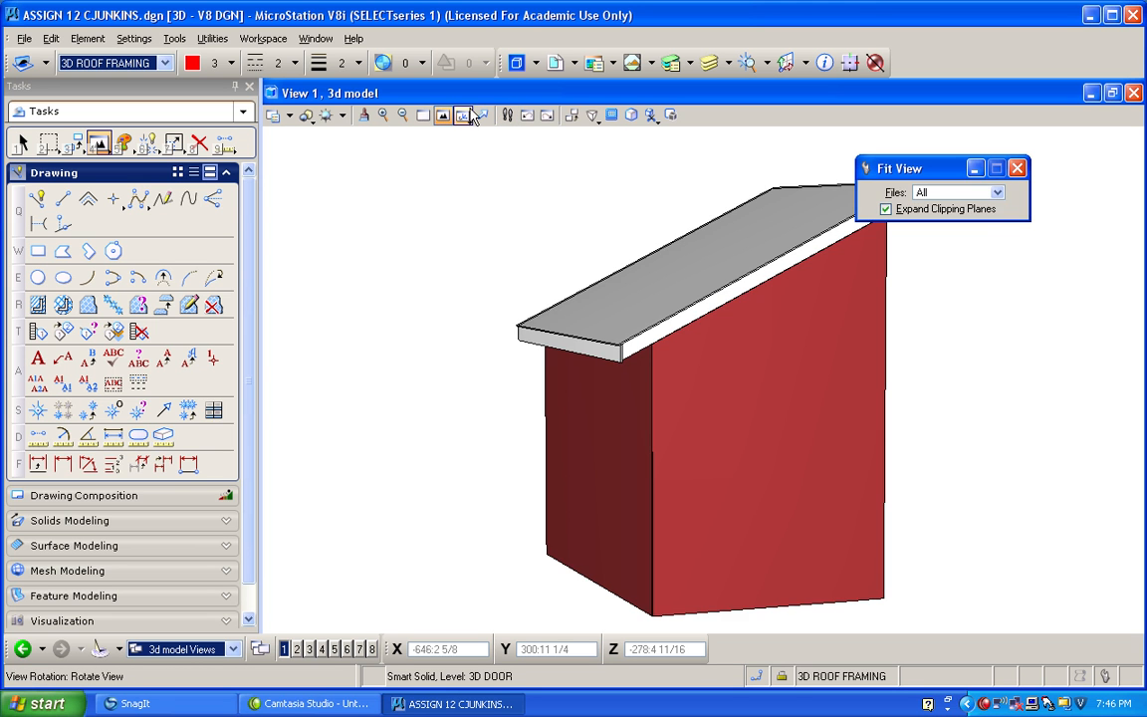
Rotate the view dynamically around the door and window sides, strengthen its perspective, and fit the building.
click(480, 115)
click(703, 379)
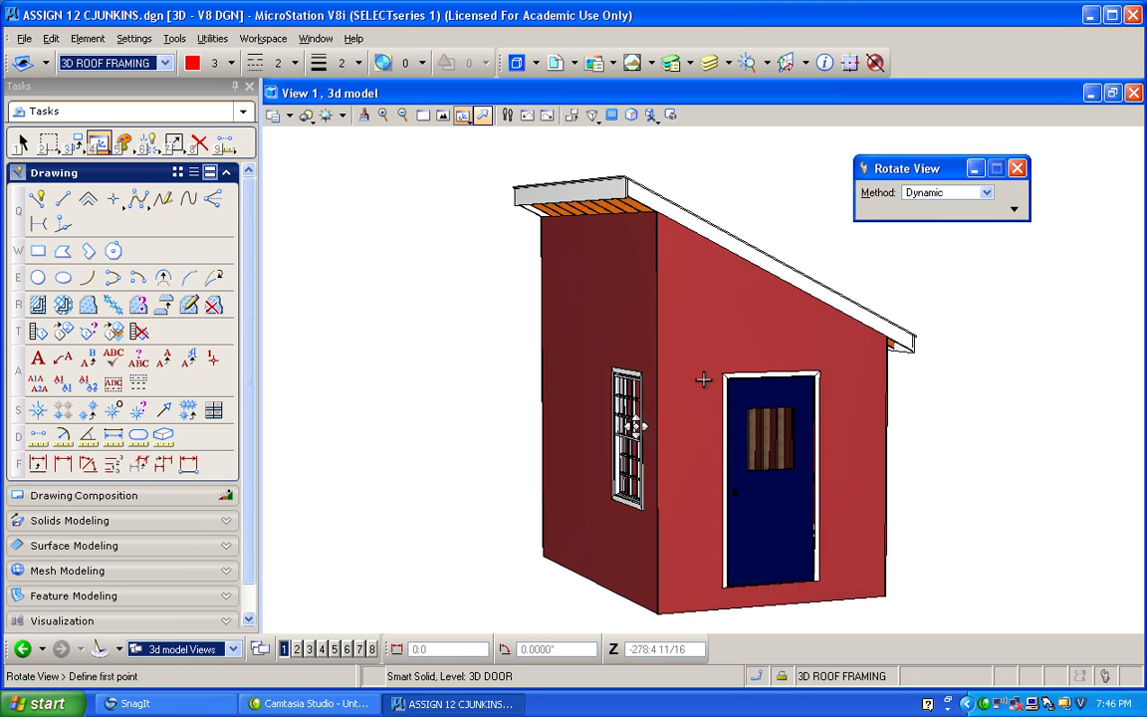
click(623, 231)
click(591, 116)
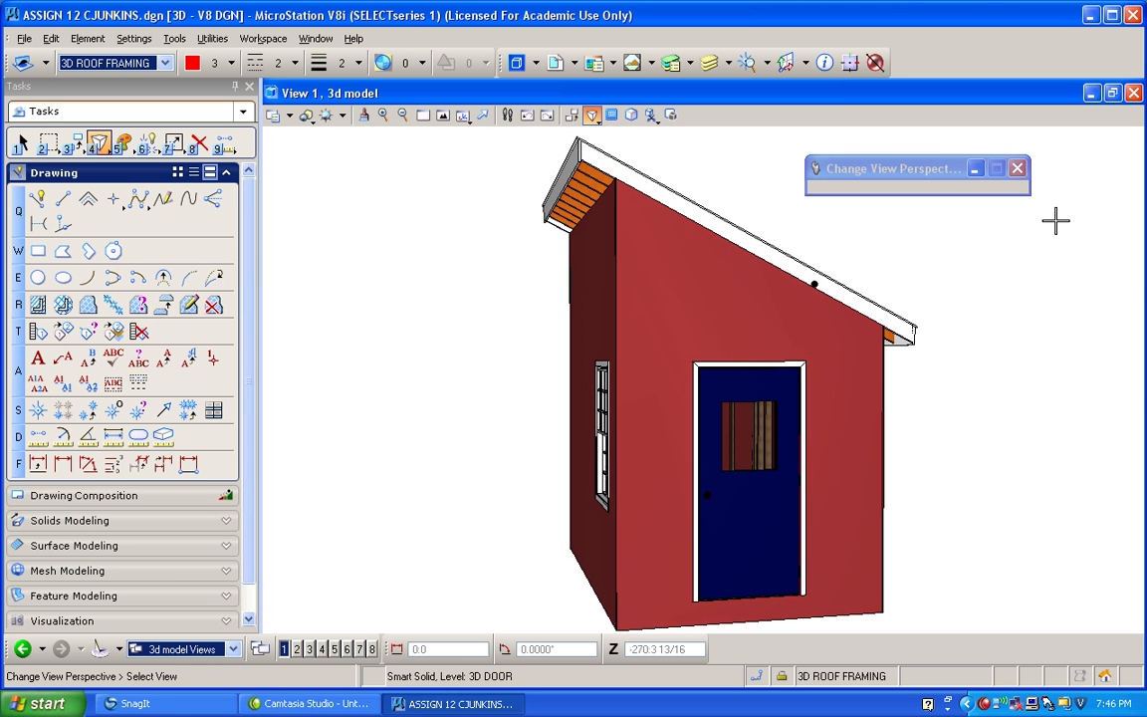
click(442, 118)
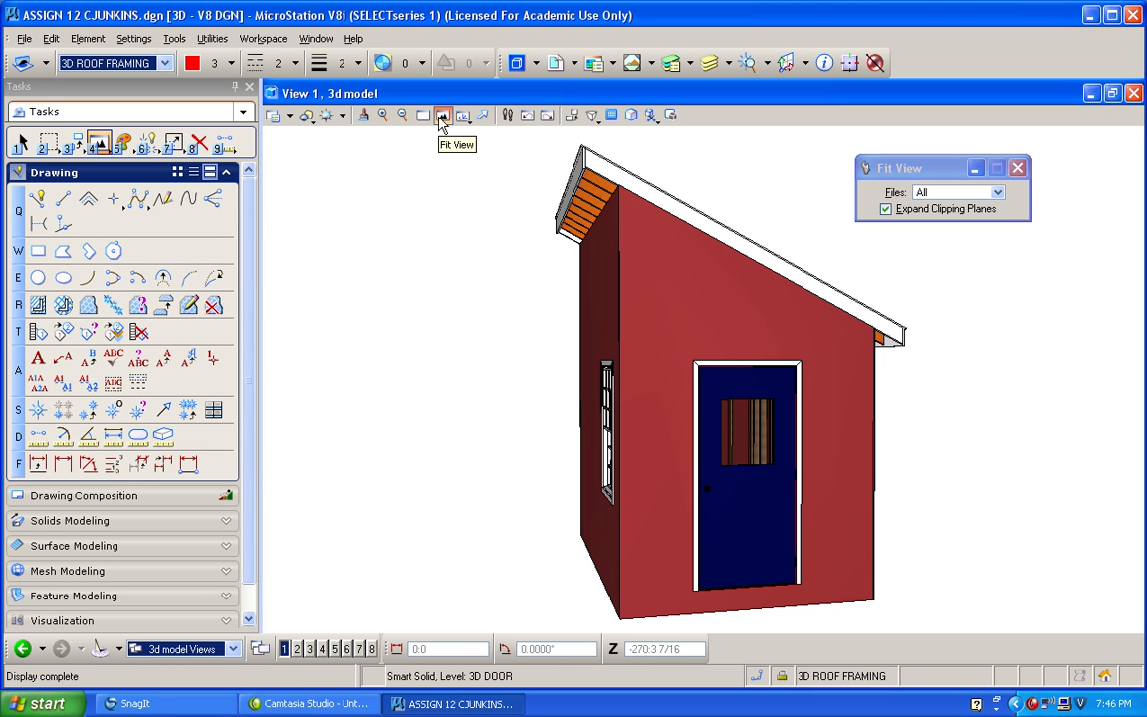
click(463, 115)
drag(464, 266, 630, 259)
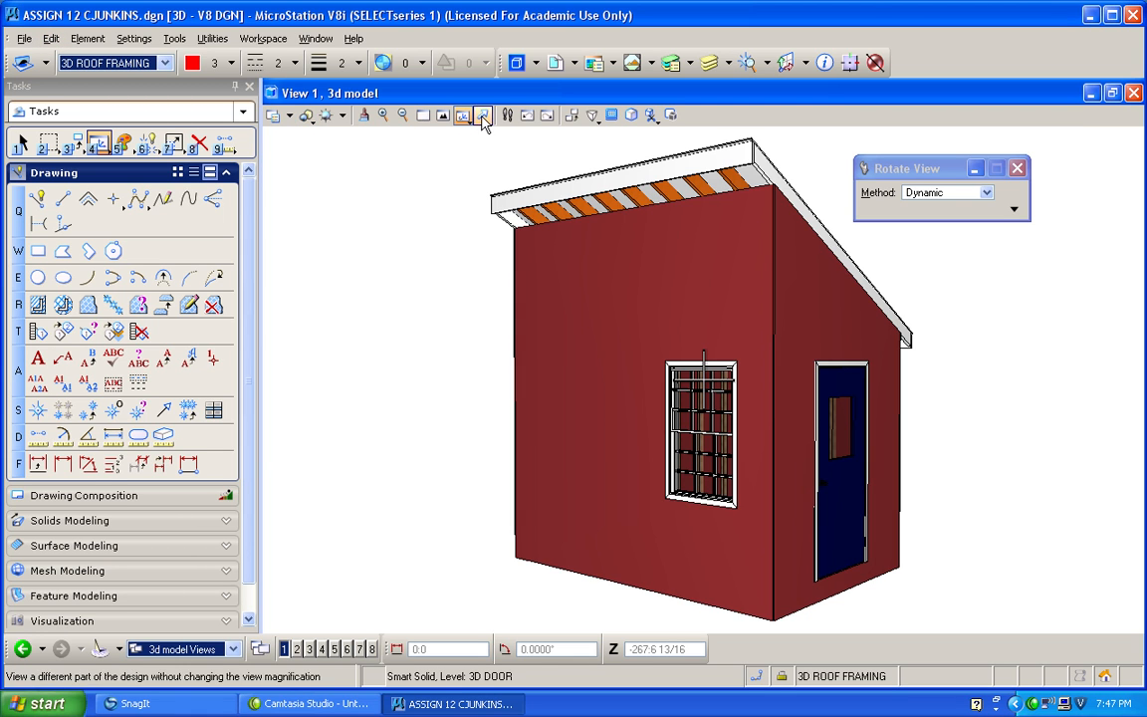
Reduce the view's perspective and switch to the top view.
click(592, 115)
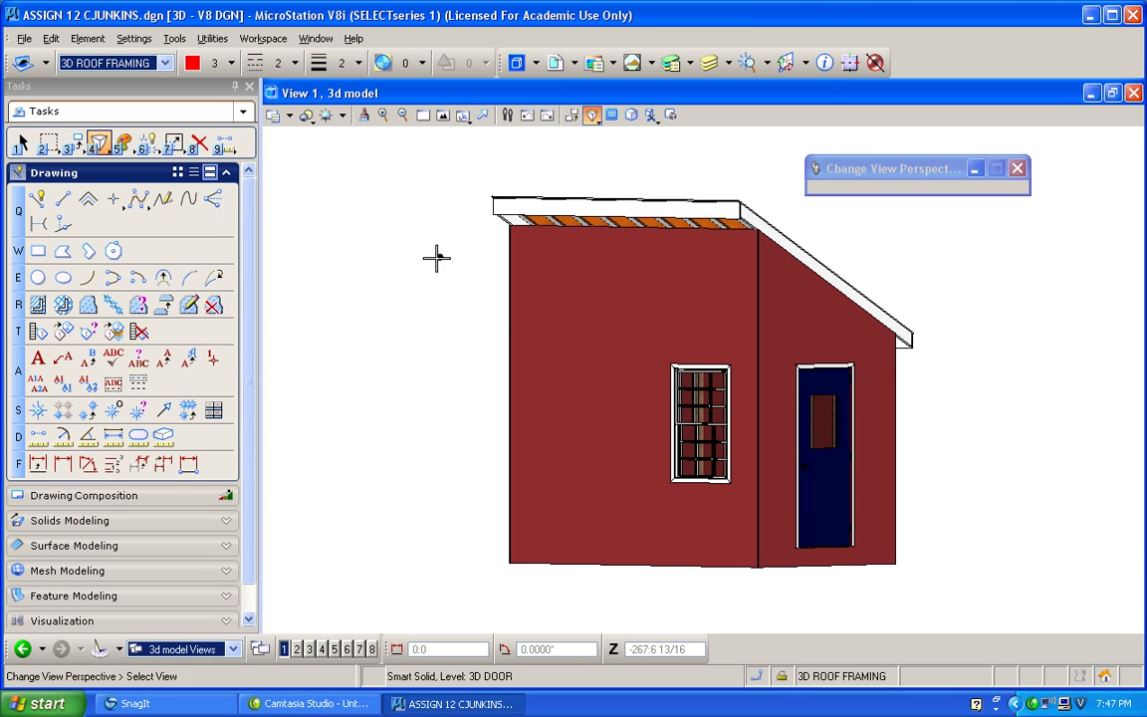
click(464, 116)
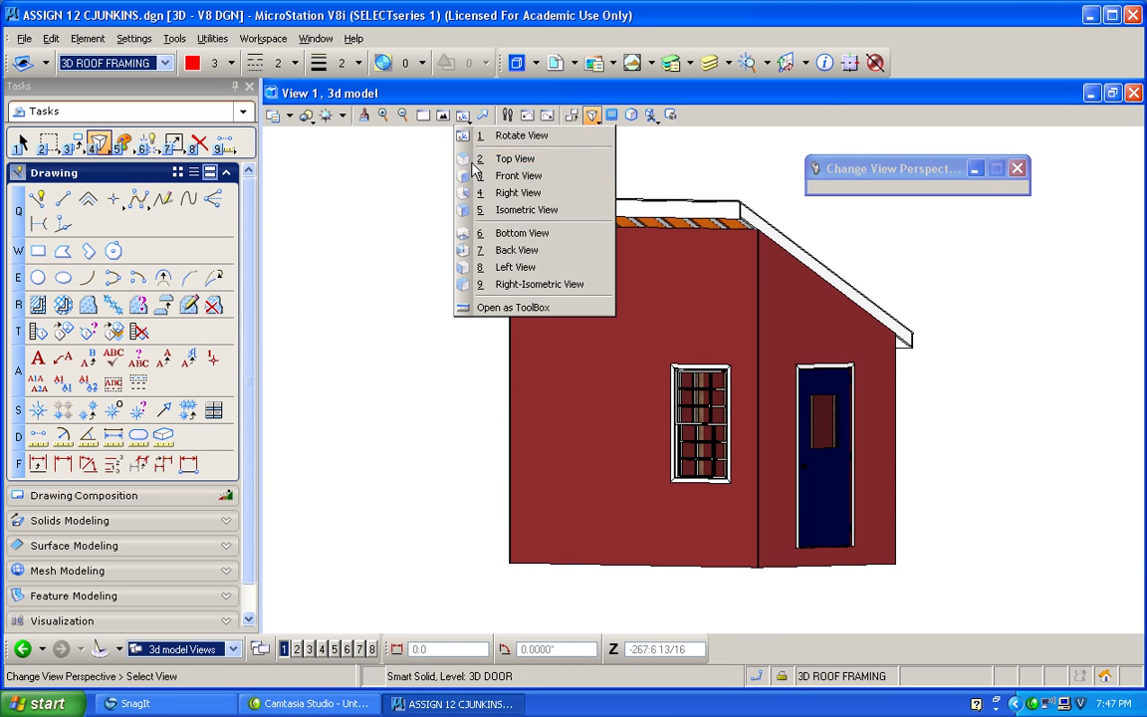
click(476, 161)
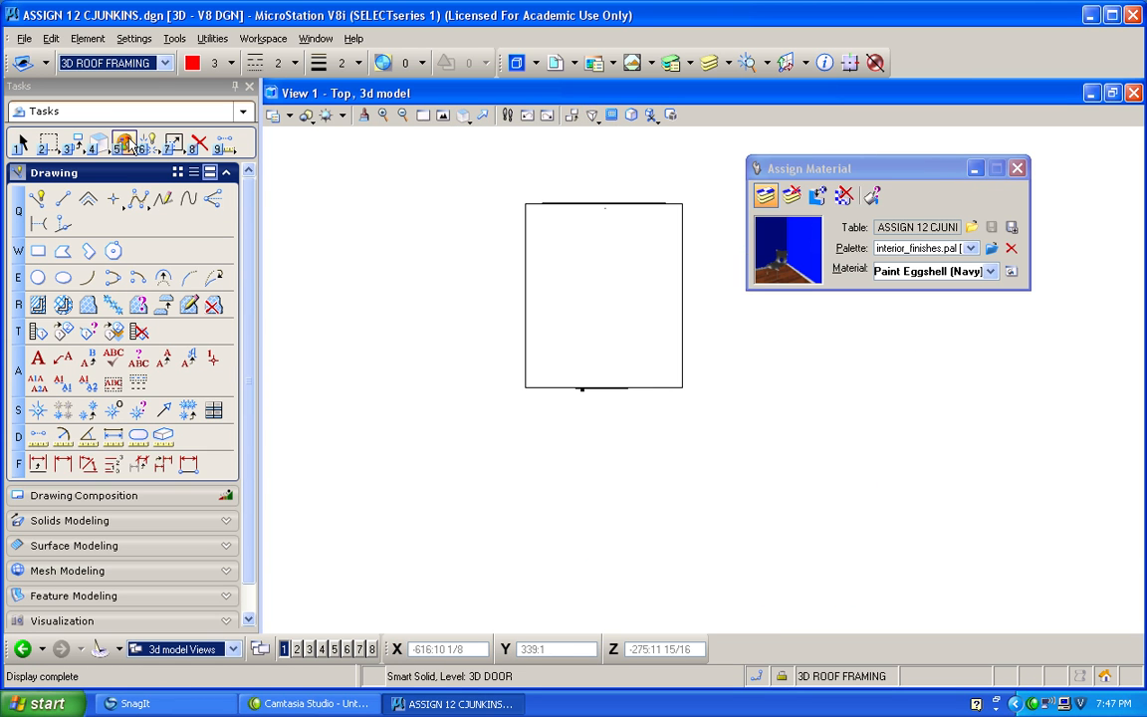
Create a new level named 3D GROUND in the Level Manager.
click(164, 63)
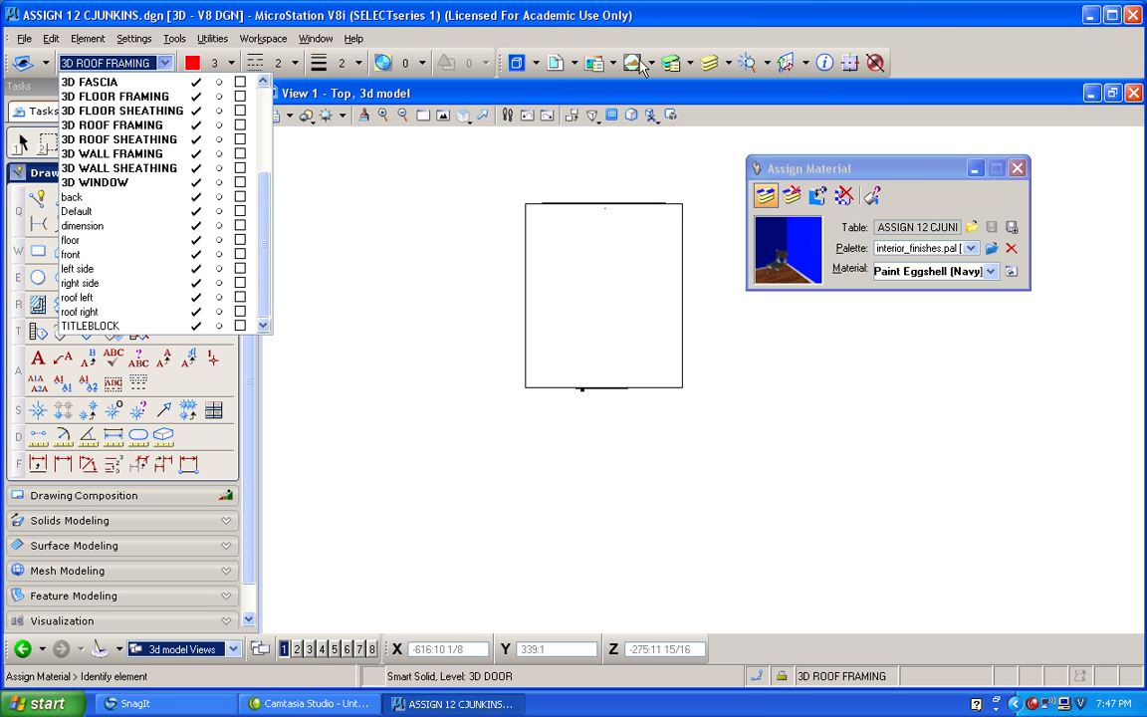
click(672, 64)
click(670, 63)
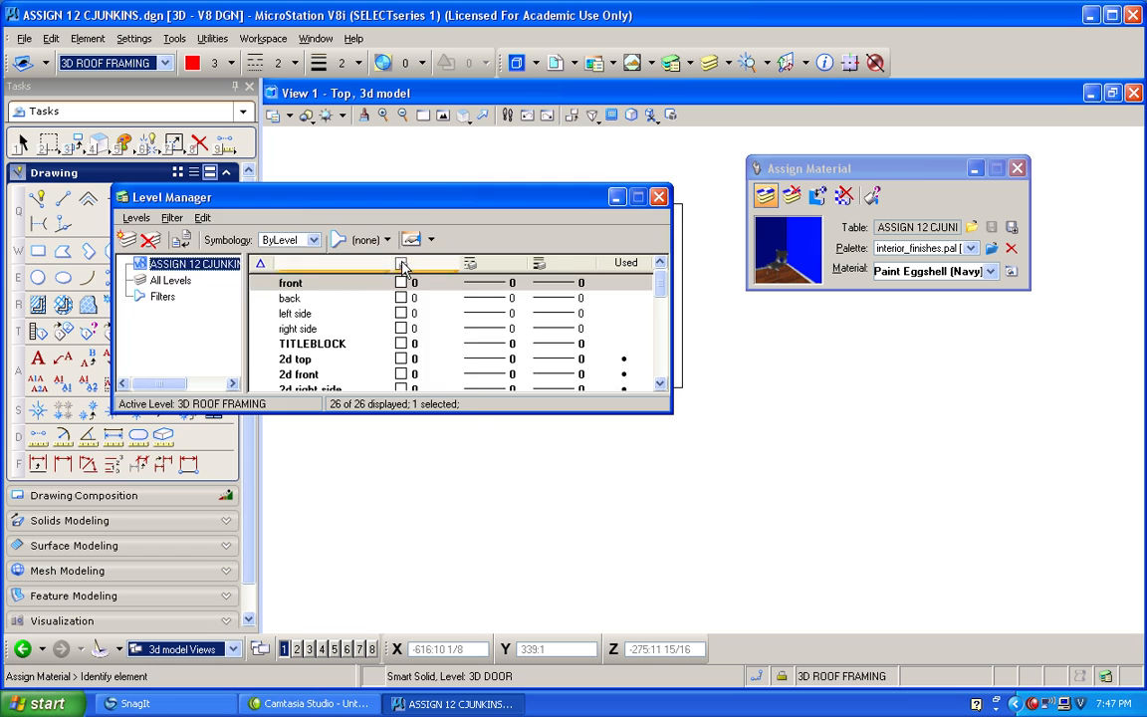
right_click(369, 313)
click(385, 307)
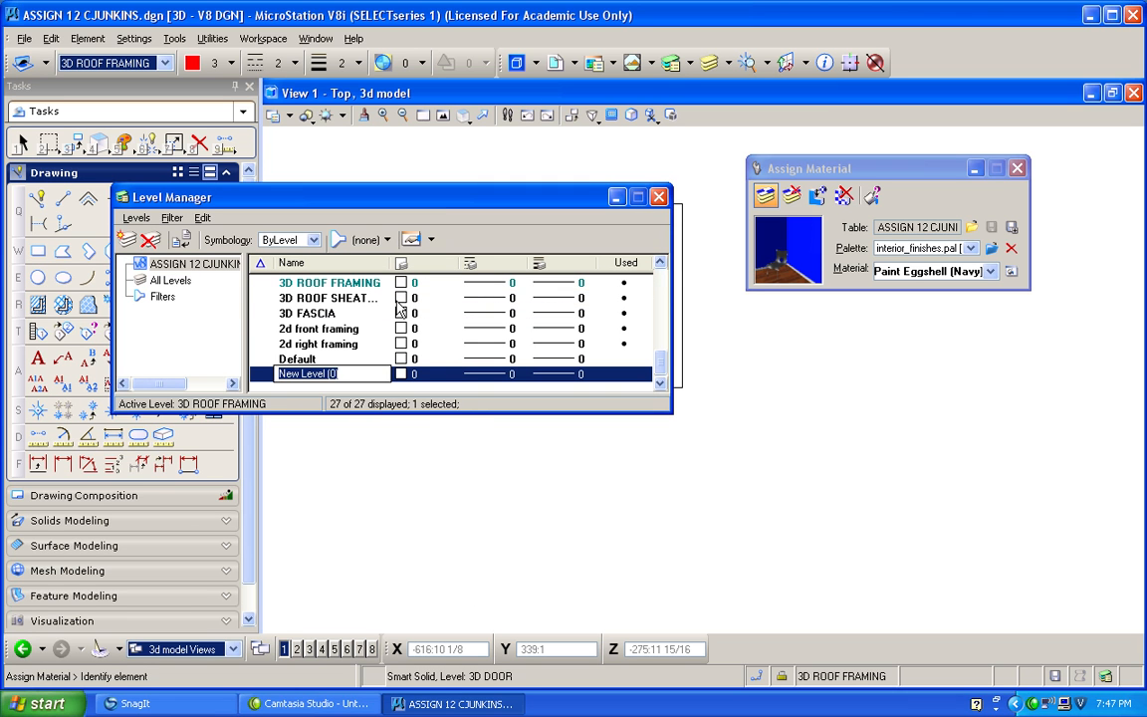
text(3D GROUND)
key(Return)
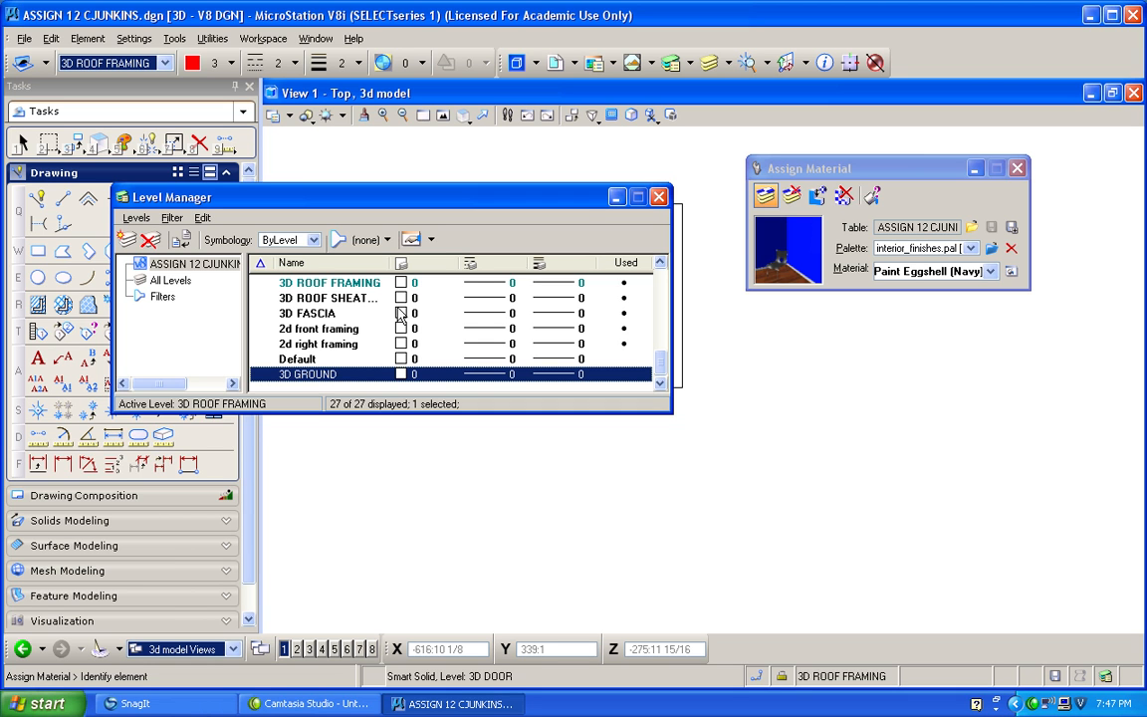
click(659, 197)
Switch the 3D model to the isometric view.
click(464, 116)
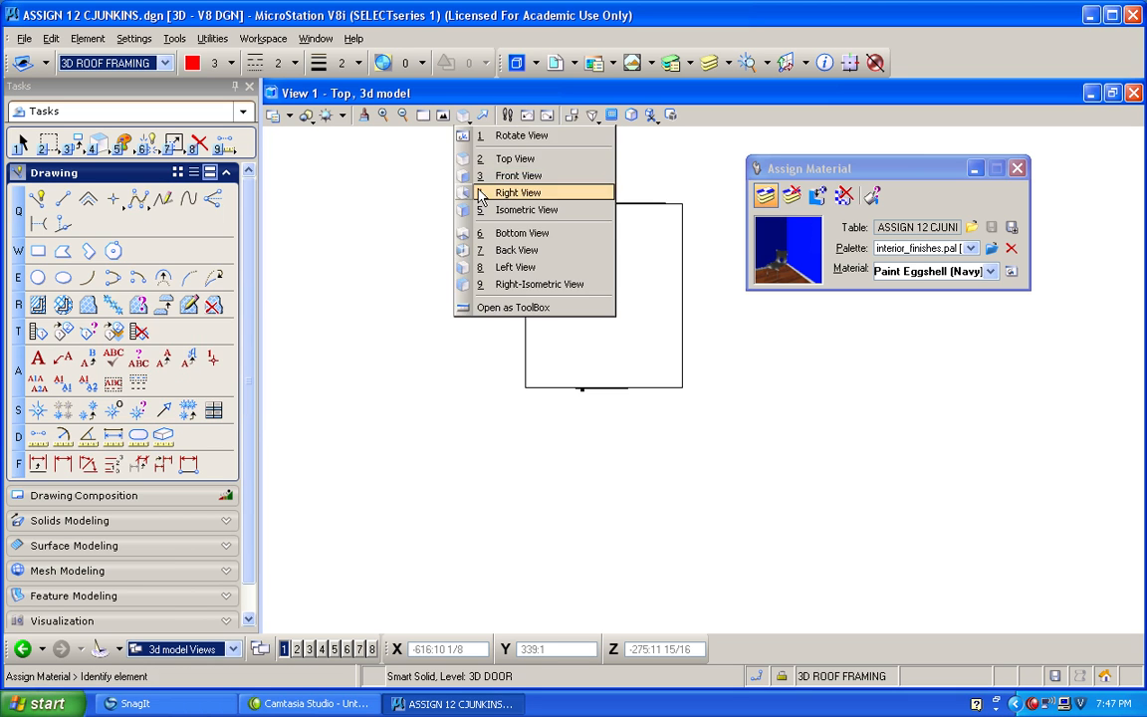
click(512, 209)
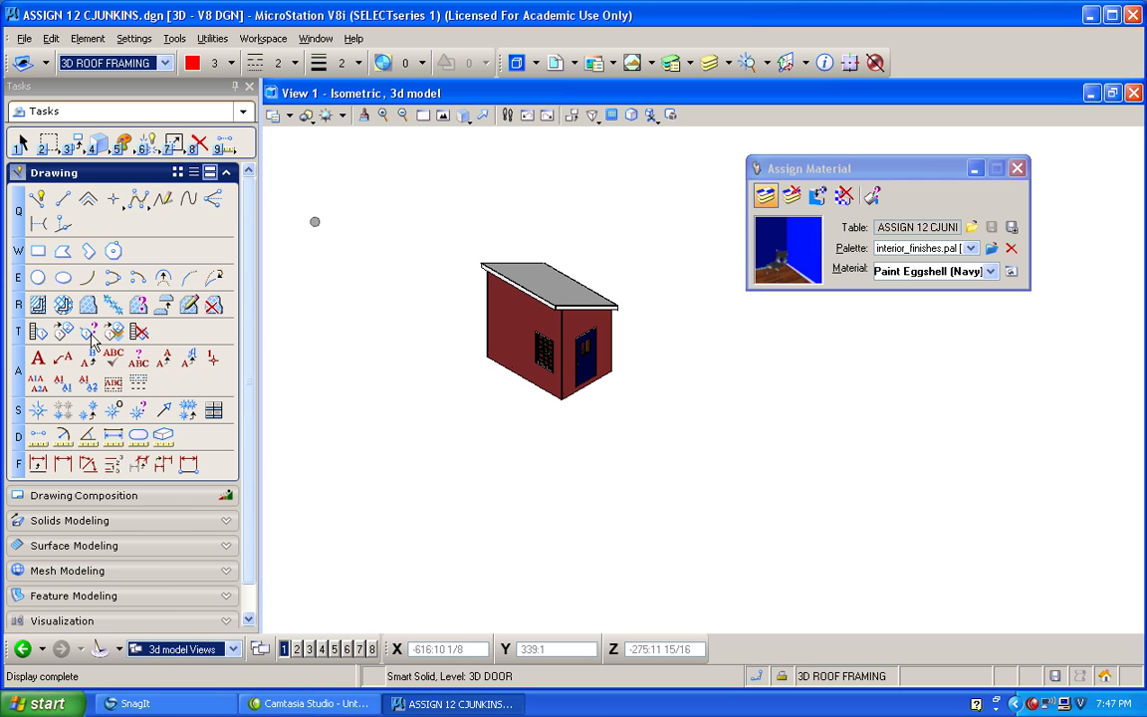
click(40, 520)
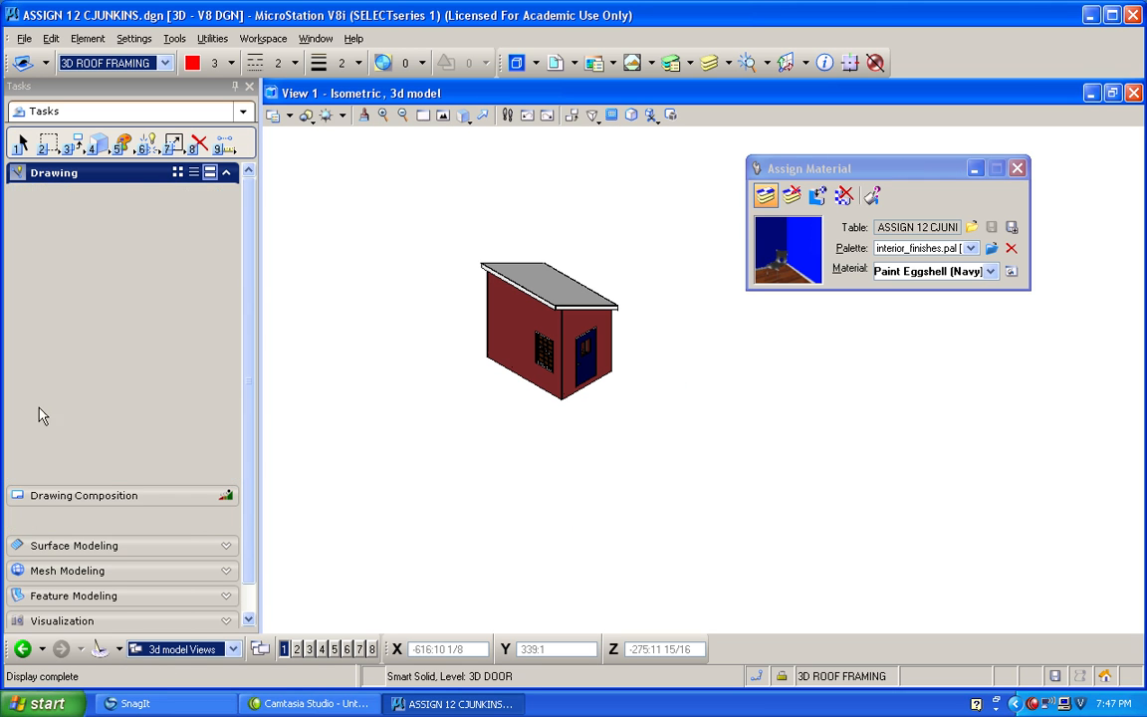
click(38, 303)
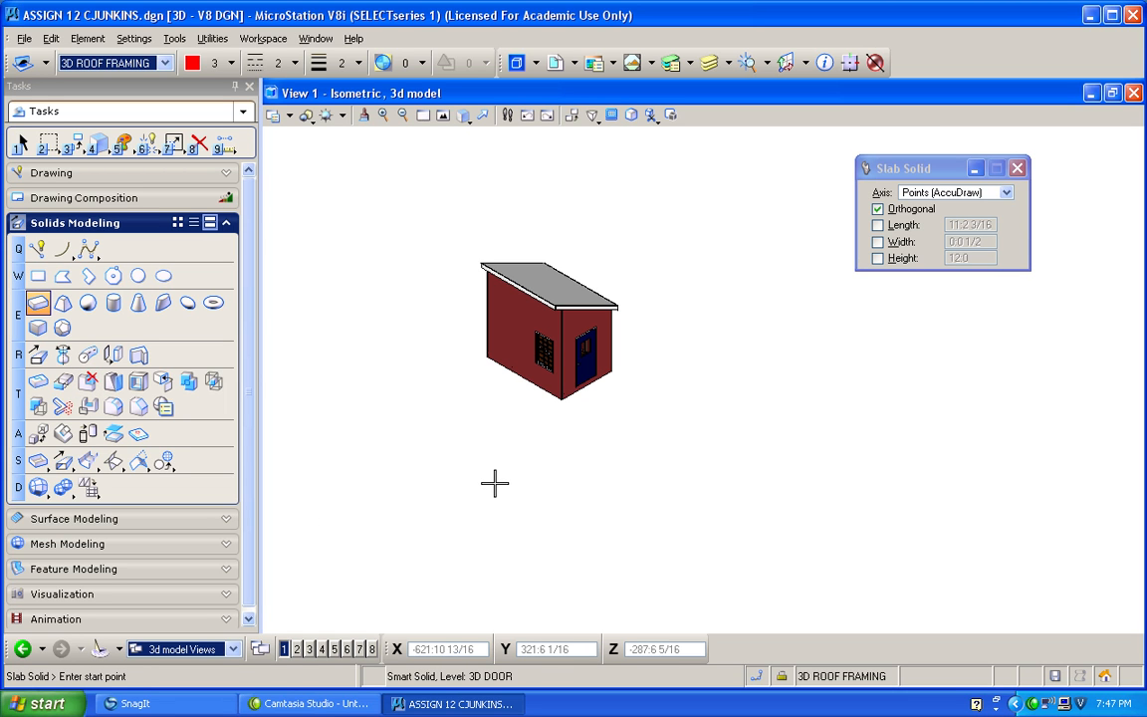
click(510, 482)
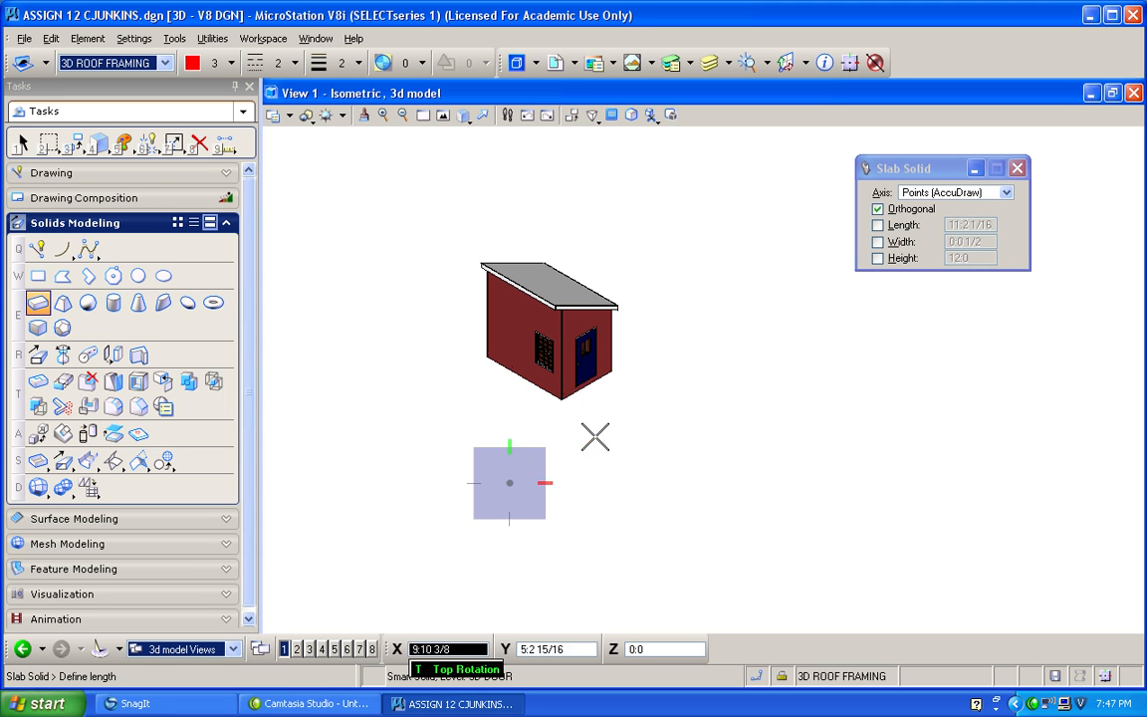
Set the active color to green (18) and the active line style to 0, leaving the slab command.
click(229, 63)
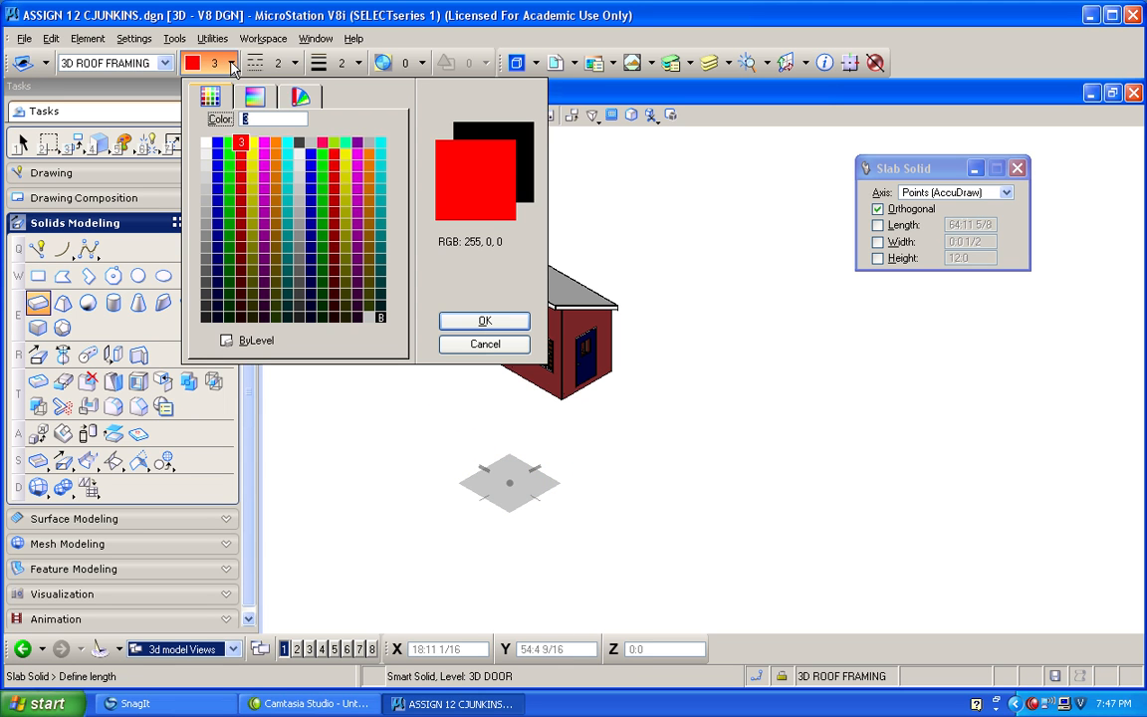
click(229, 154)
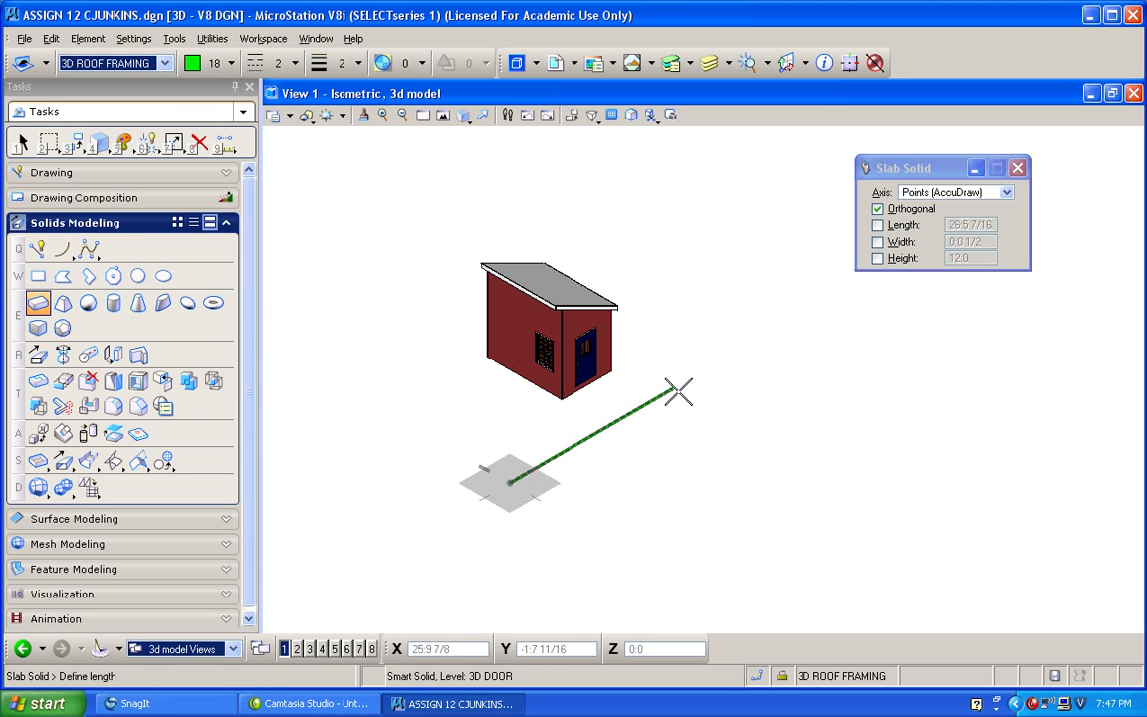
click(251, 63)
click(280, 117)
key(Escape)
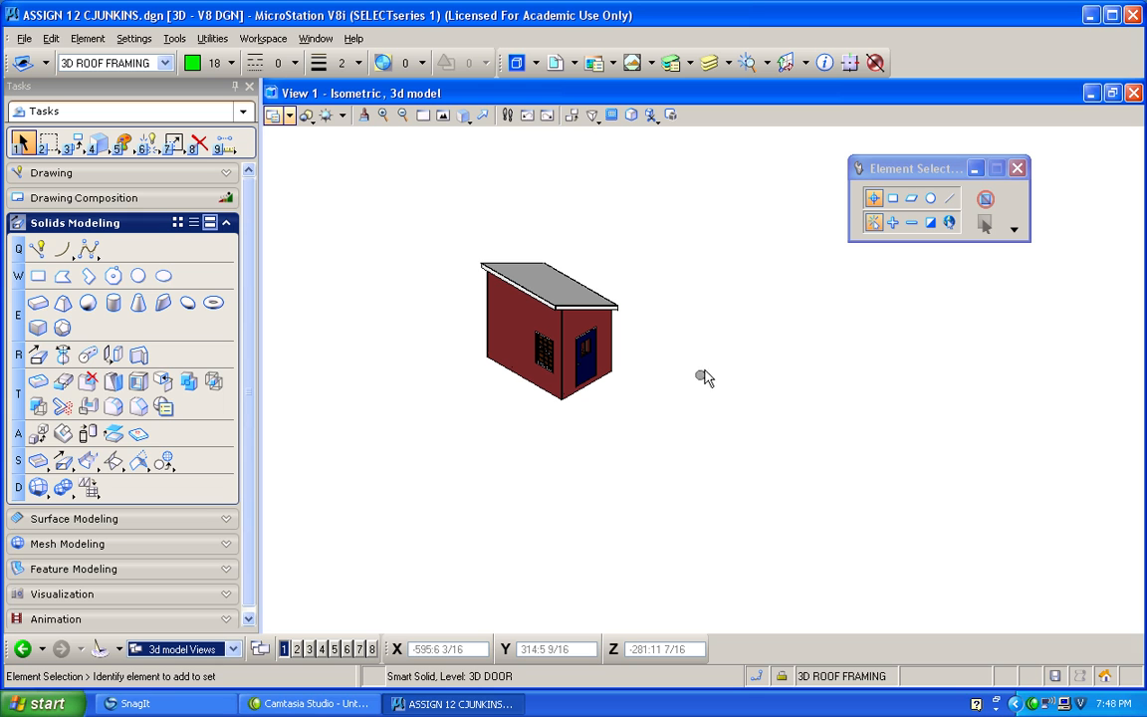
Draw a slab solid for the ground in front of the building, 16 feet by 16 feet and 1 inch thick.
click(37, 309)
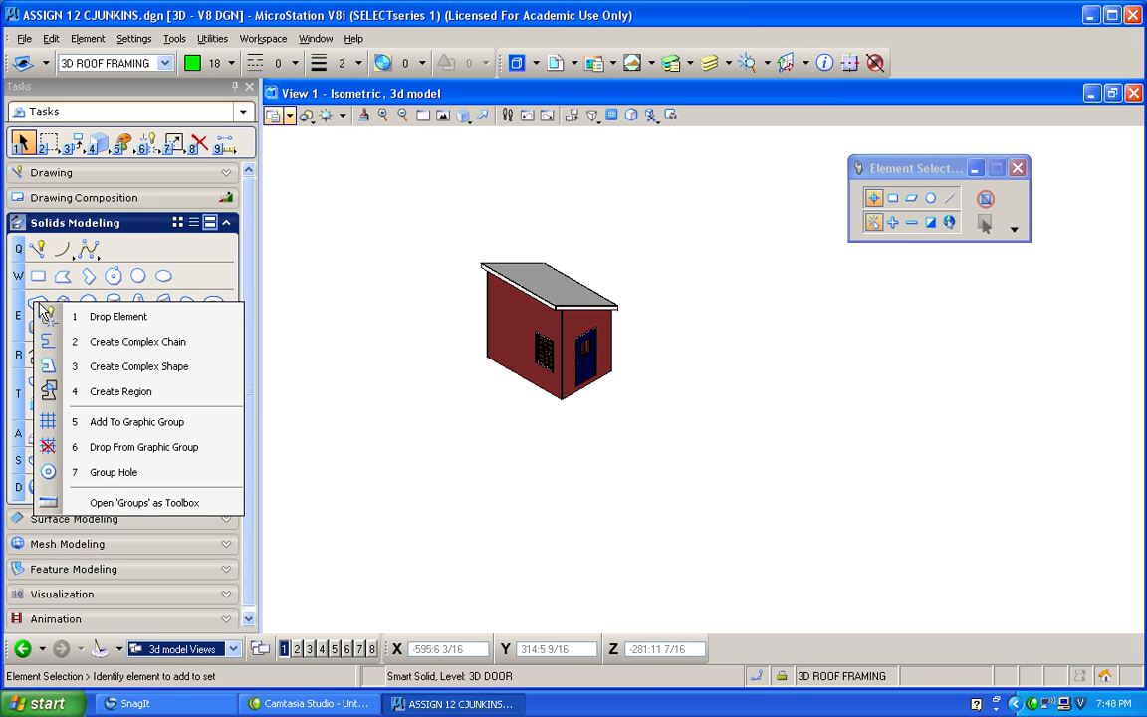
click(38, 301)
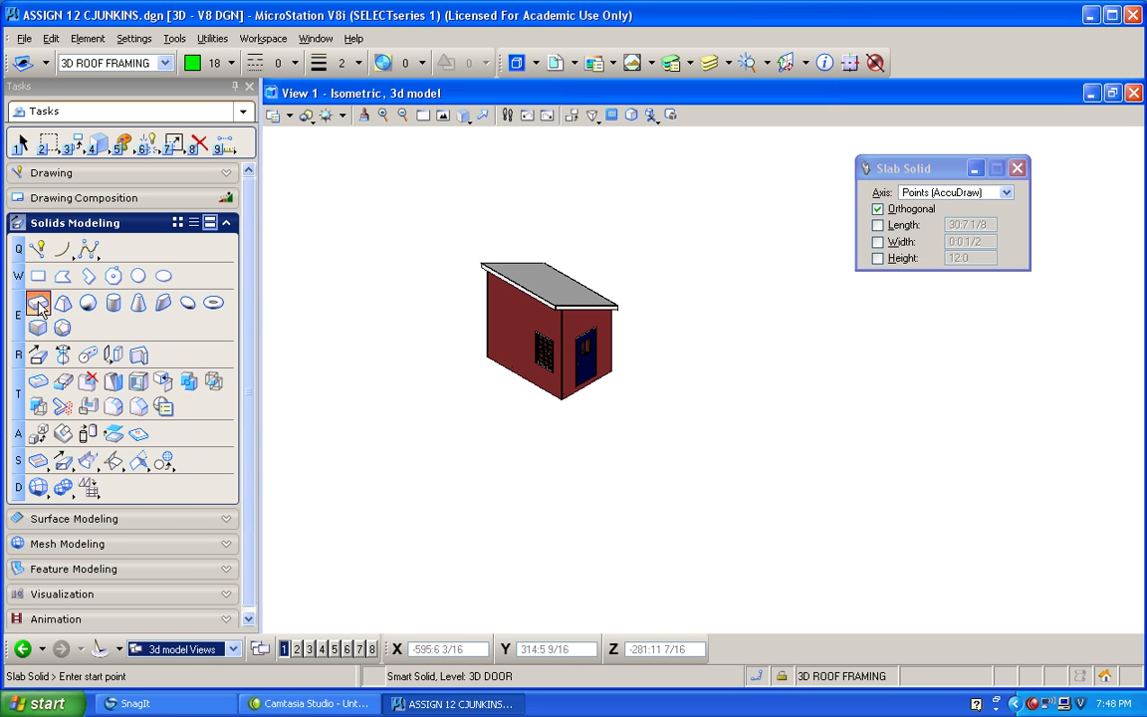
click(538, 456)
text(16)
click(588, 425)
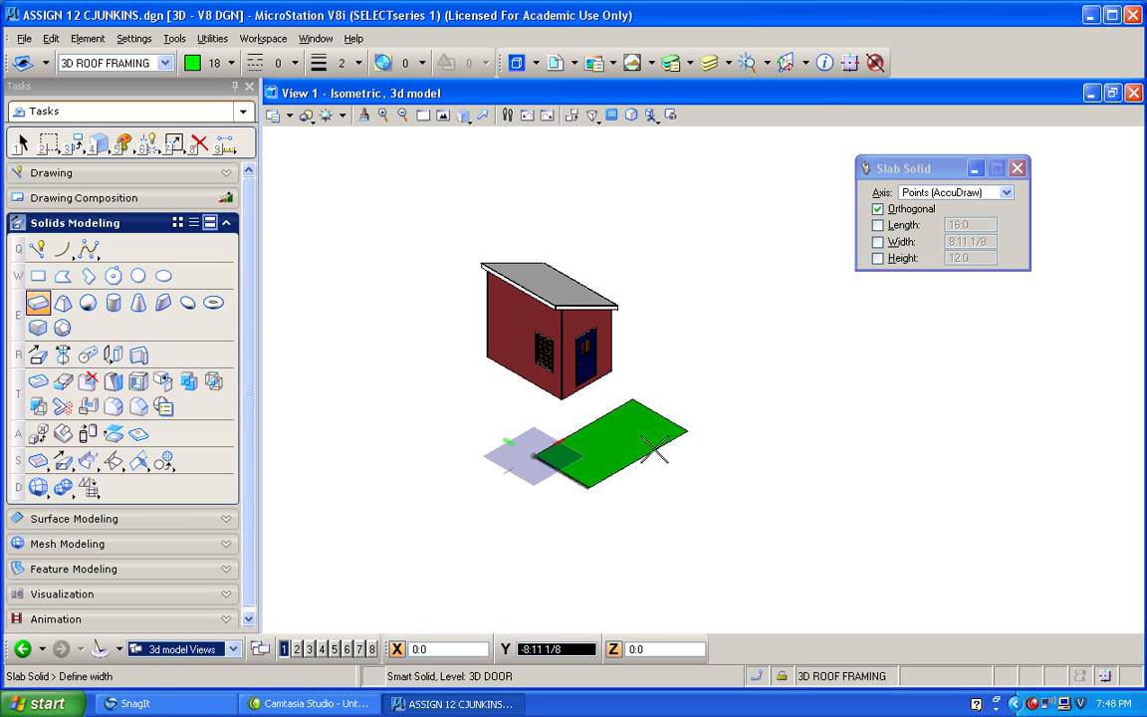
text(16)
click(654, 450)
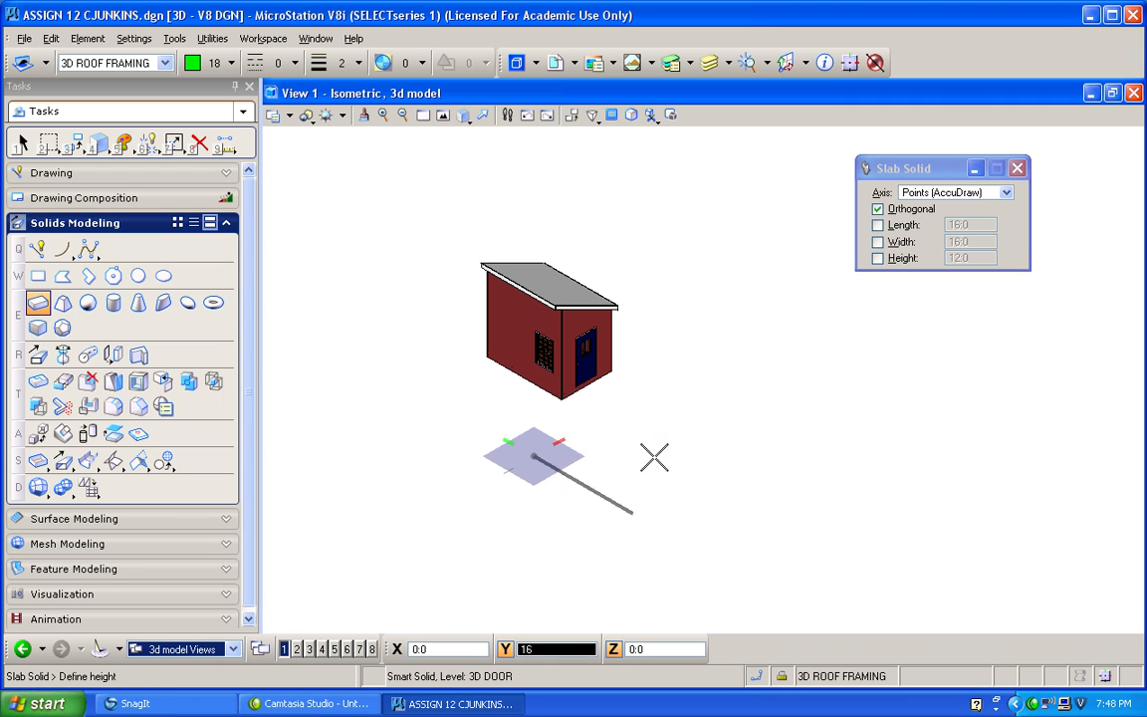
text(1)
click(646, 536)
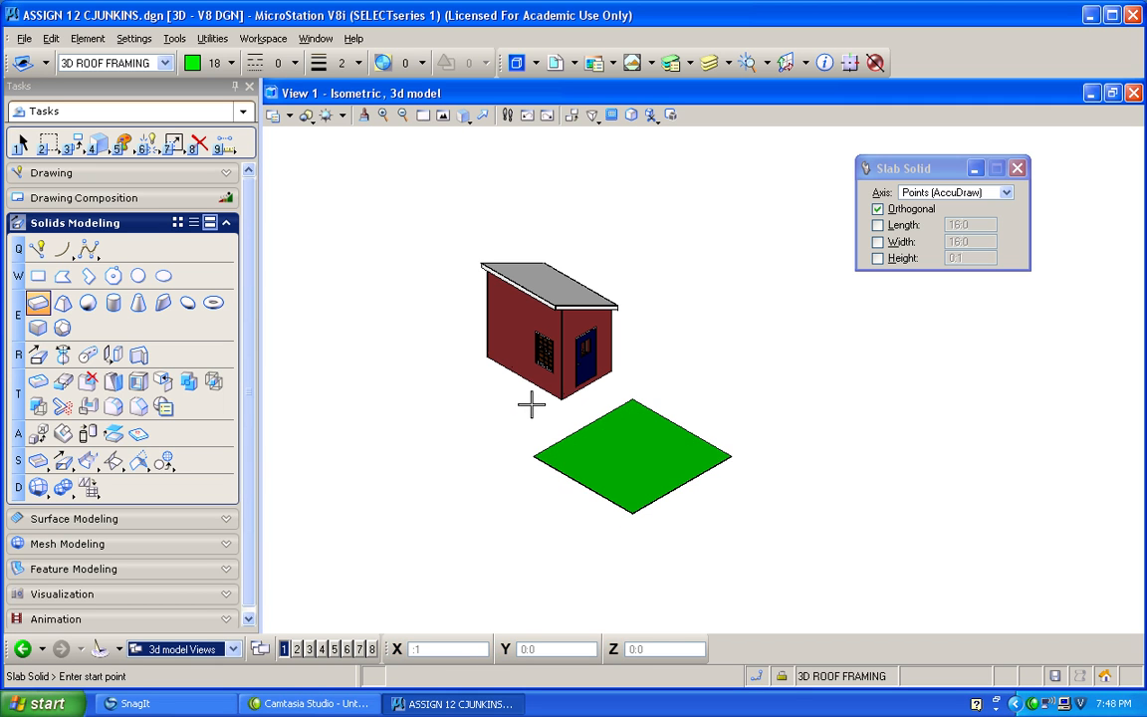
In the top view, move the green ground slab so that it surrounds the building's footprint.
click(463, 117)
click(473, 161)
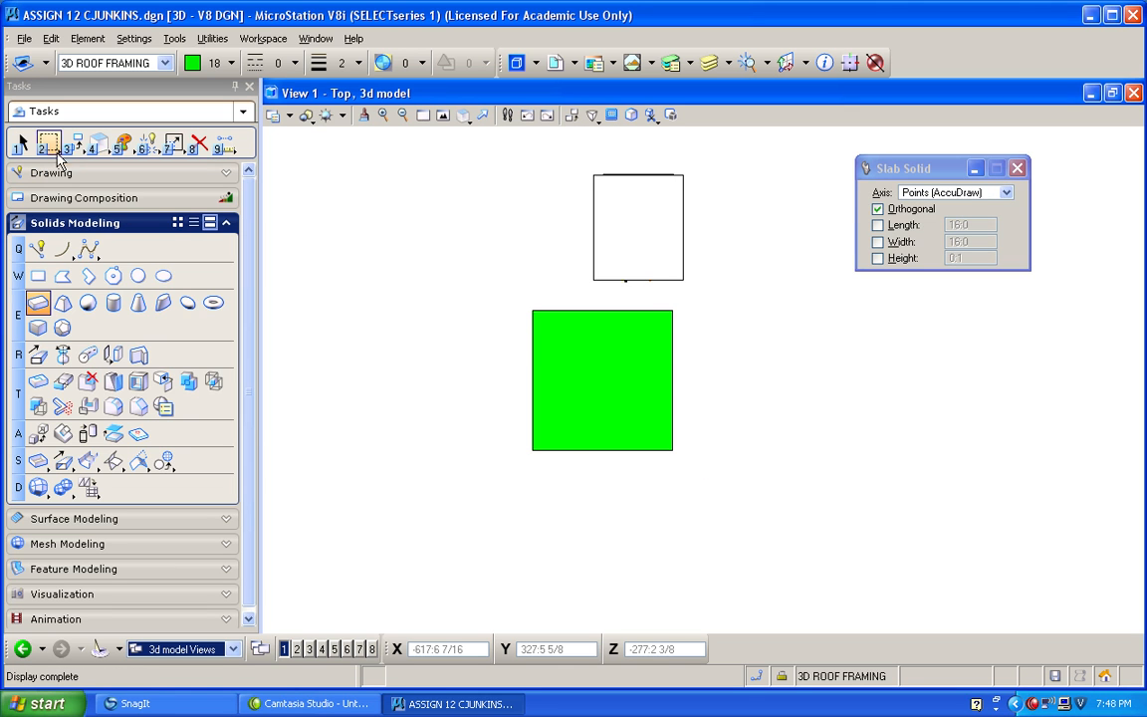
click(73, 144)
click(141, 179)
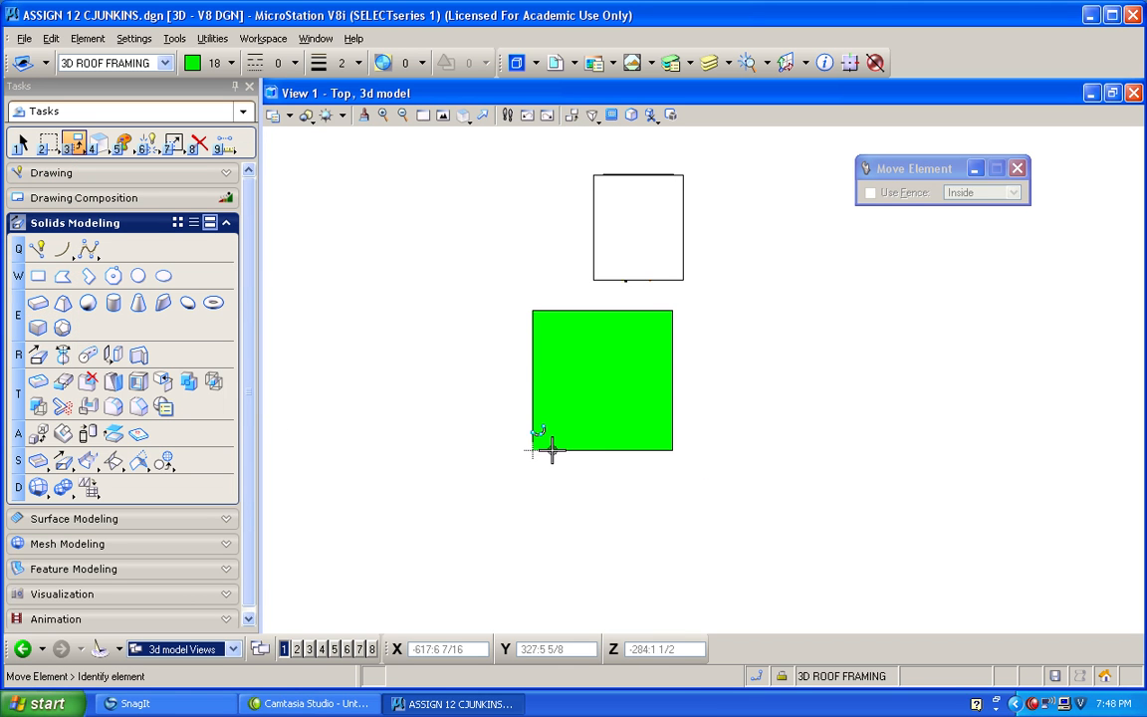
click(552, 451)
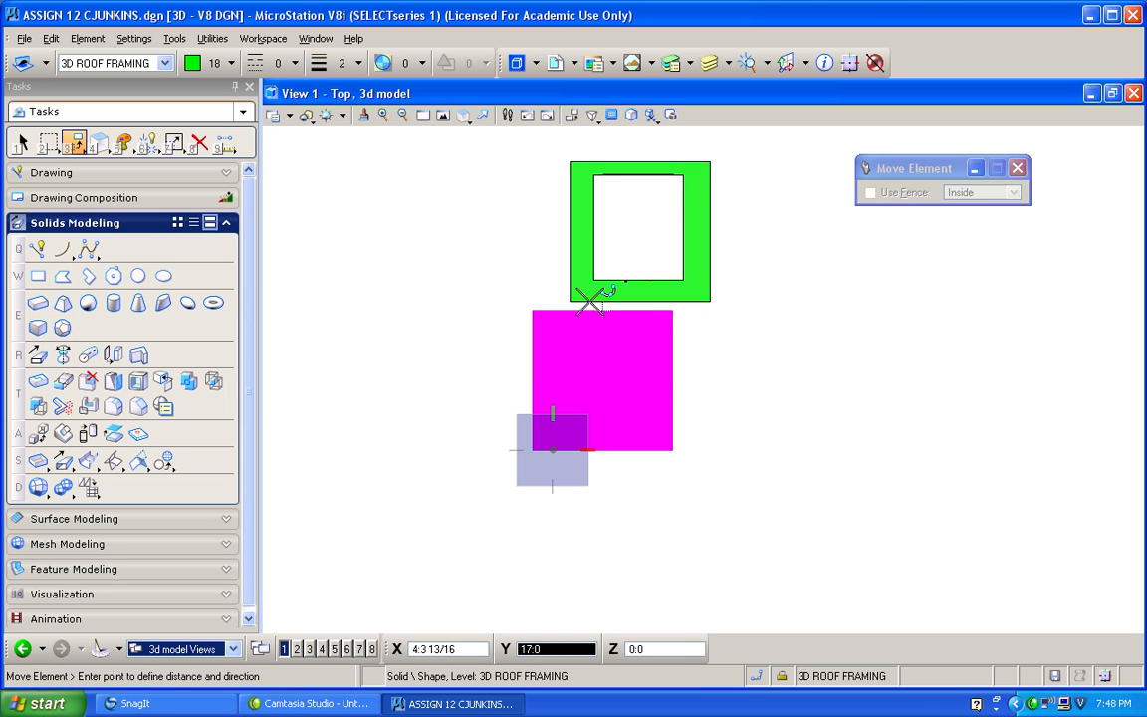
click(591, 300)
In the front view, move the ground slab straight up to the bottom edge of the building's wall.
click(464, 117)
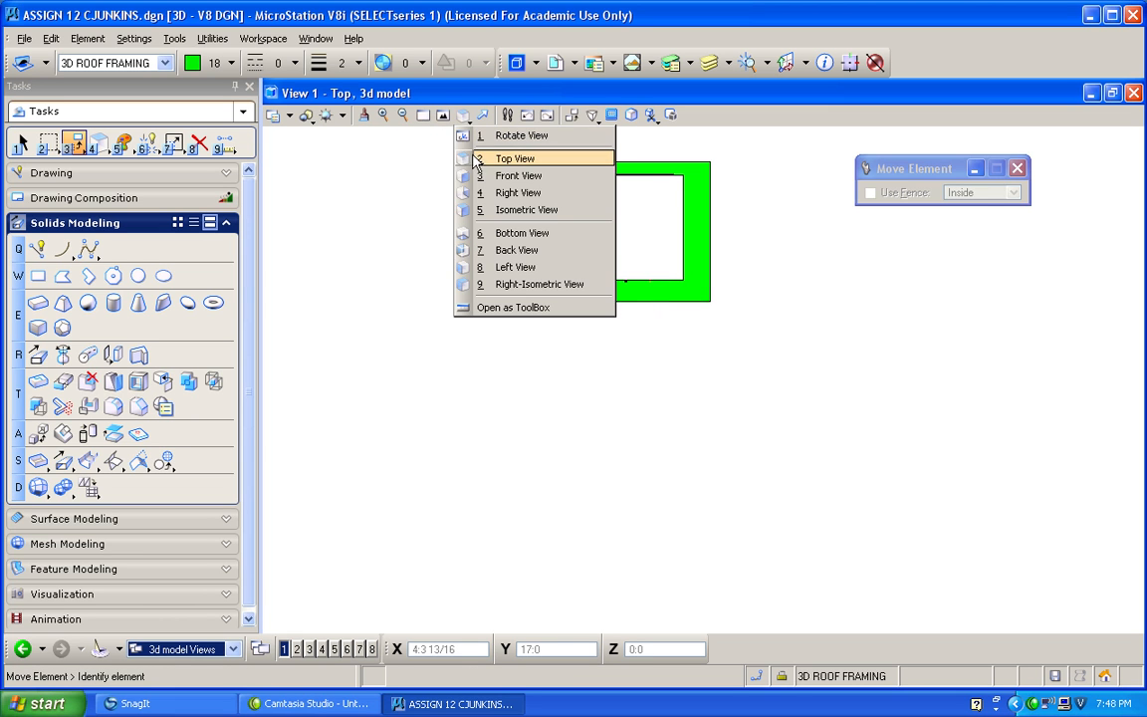
click(470, 177)
scroll(598, 418, up, 4)
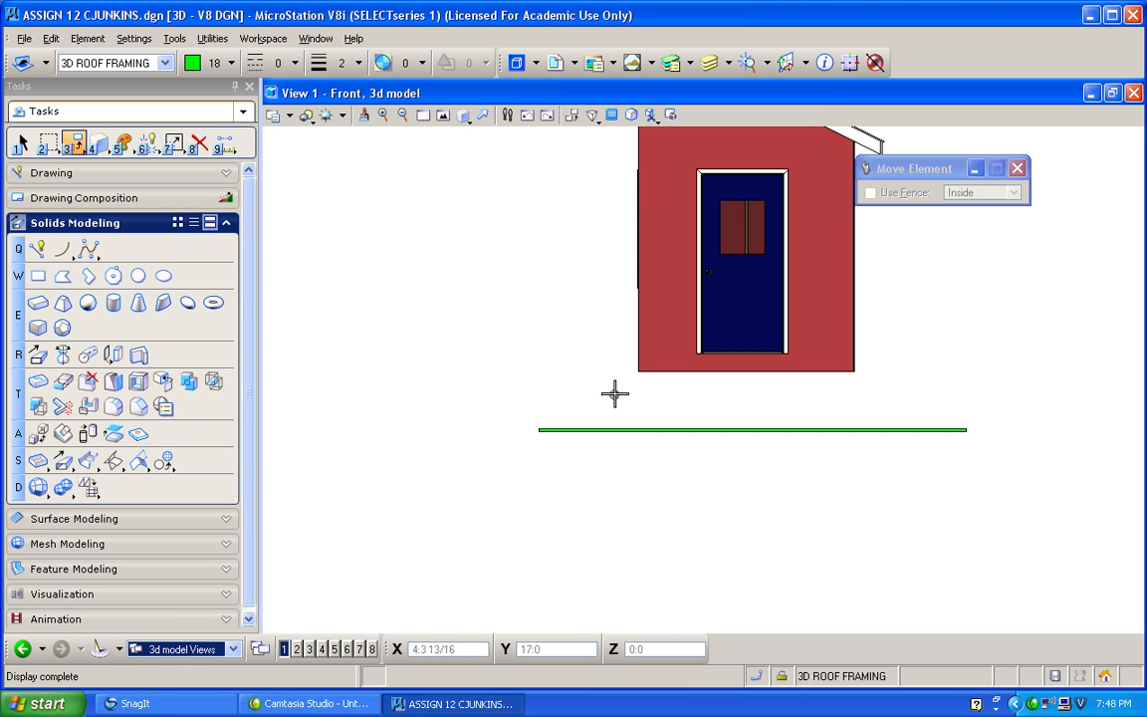
click(74, 143)
click(99, 175)
click(537, 428)
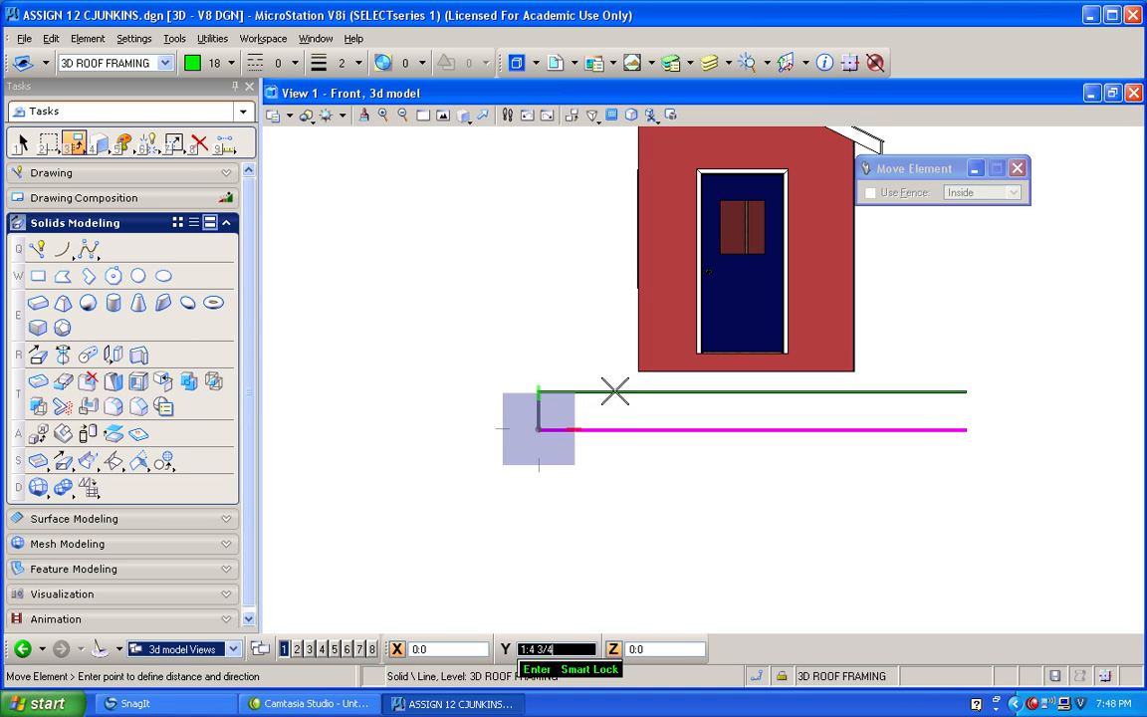
click(643, 375)
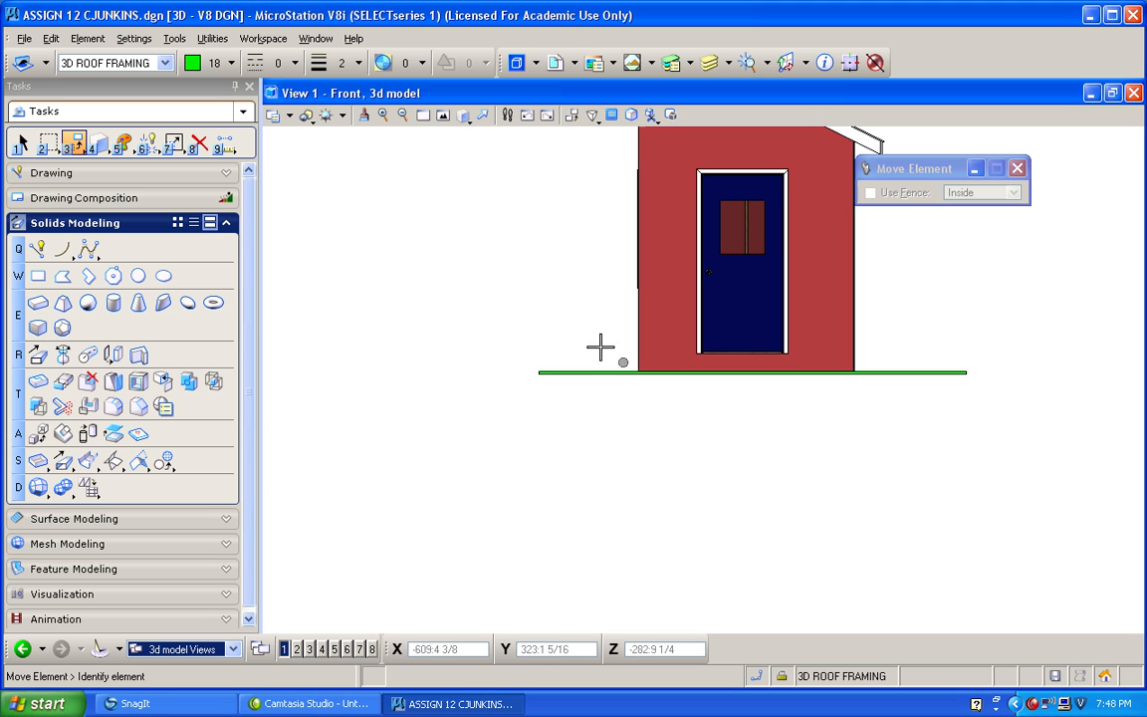
Switch to the isometric view and run a Luxology Draft render of the building on its slab, closing the render window.
click(464, 117)
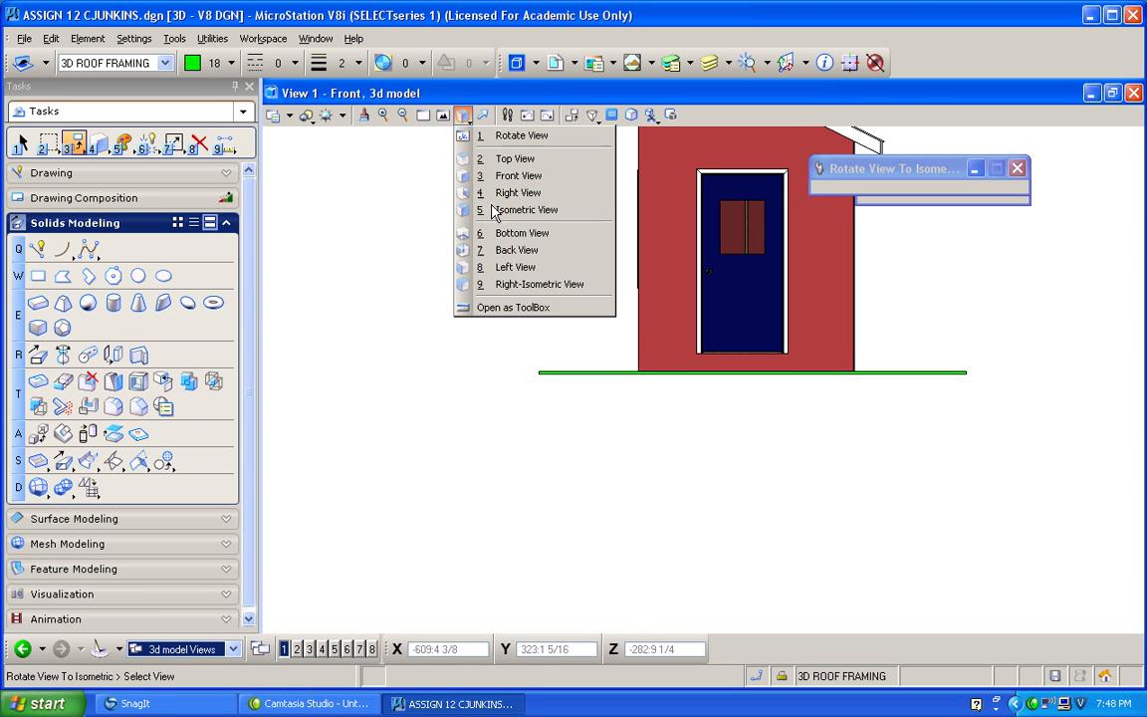
click(508, 209)
scroll(488, 274, down, 3)
scroll(466, 180, up, 2)
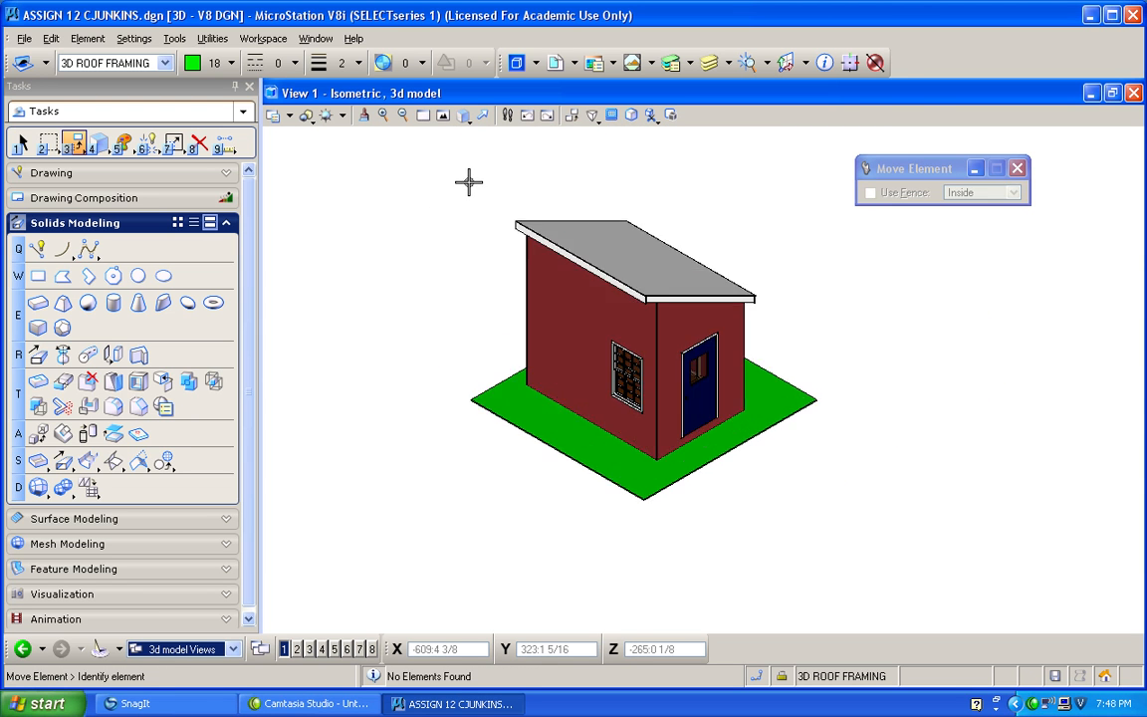
click(628, 115)
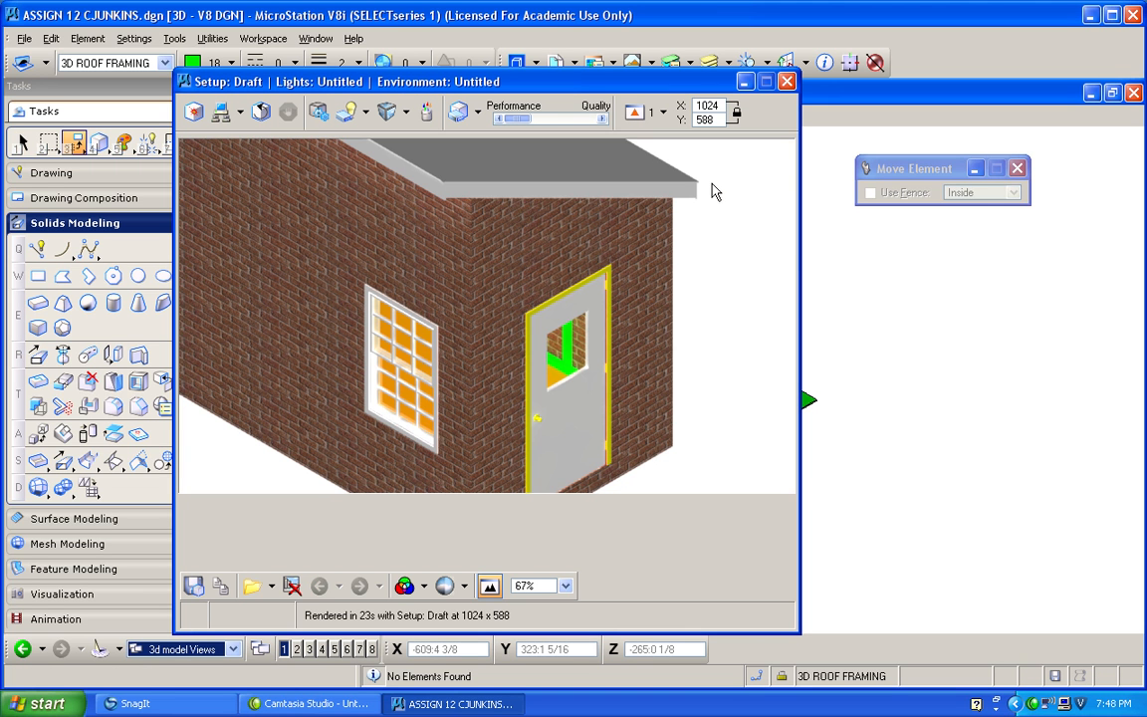
click(194, 111)
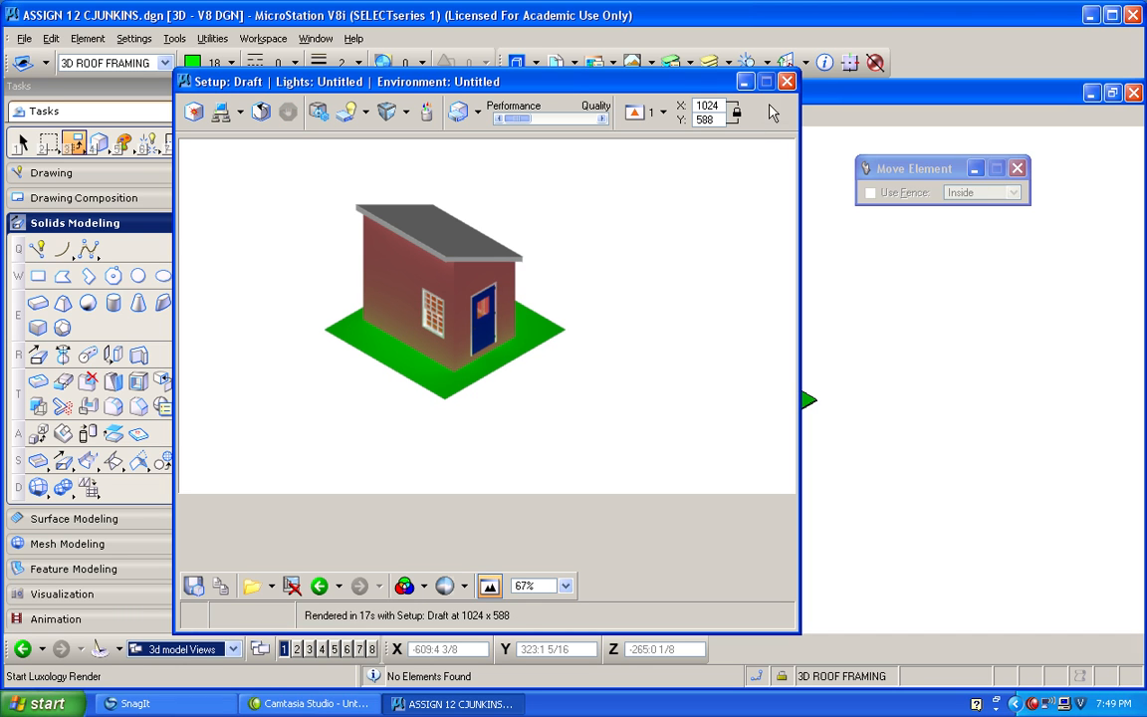
click(787, 83)
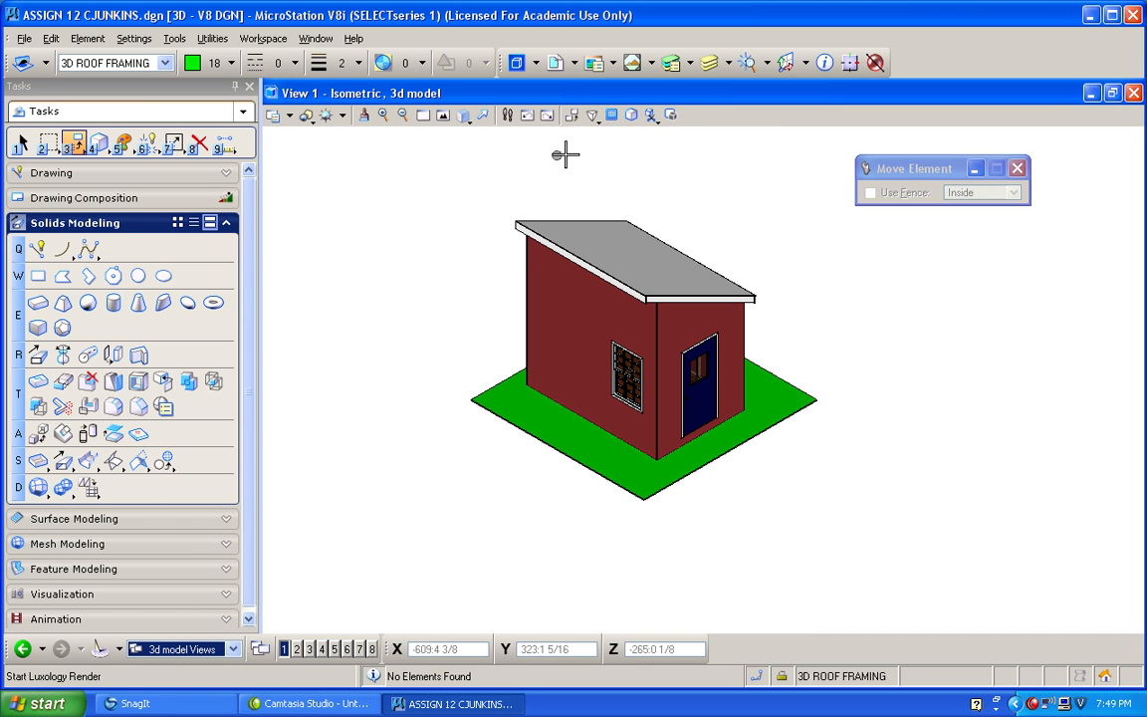
Open the Light Manager, turn on the solar light and set its date to today, 11/22/2009.
click(130, 39)
mouse_move(162, 240)
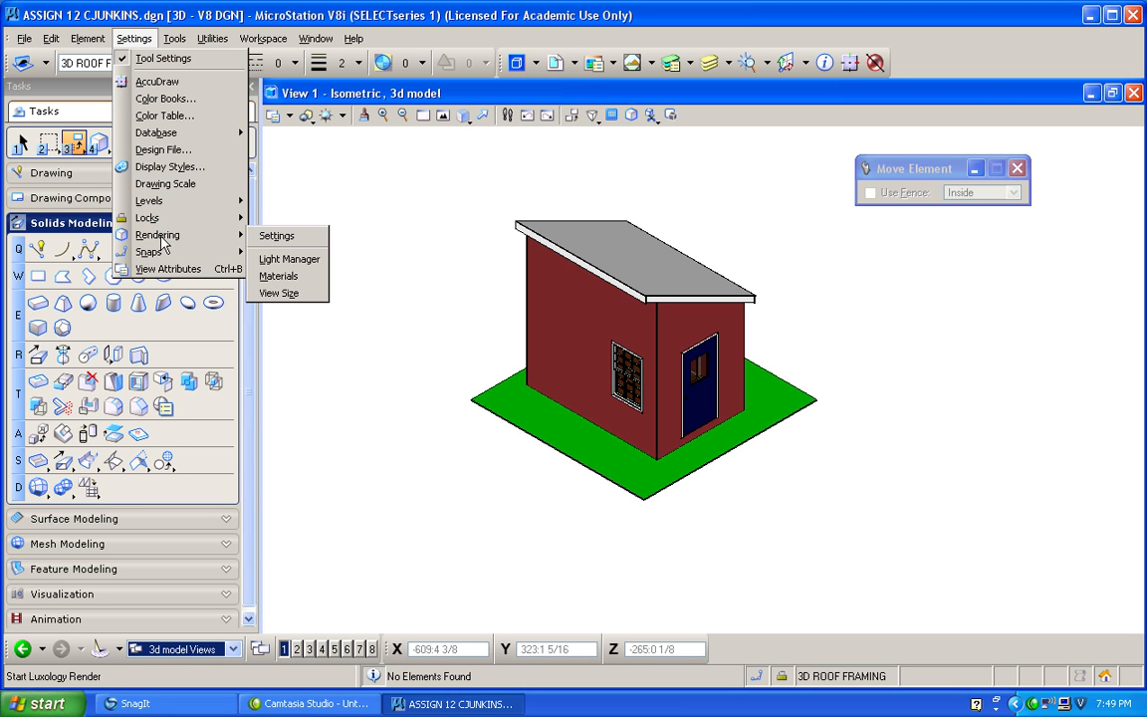
click(290, 259)
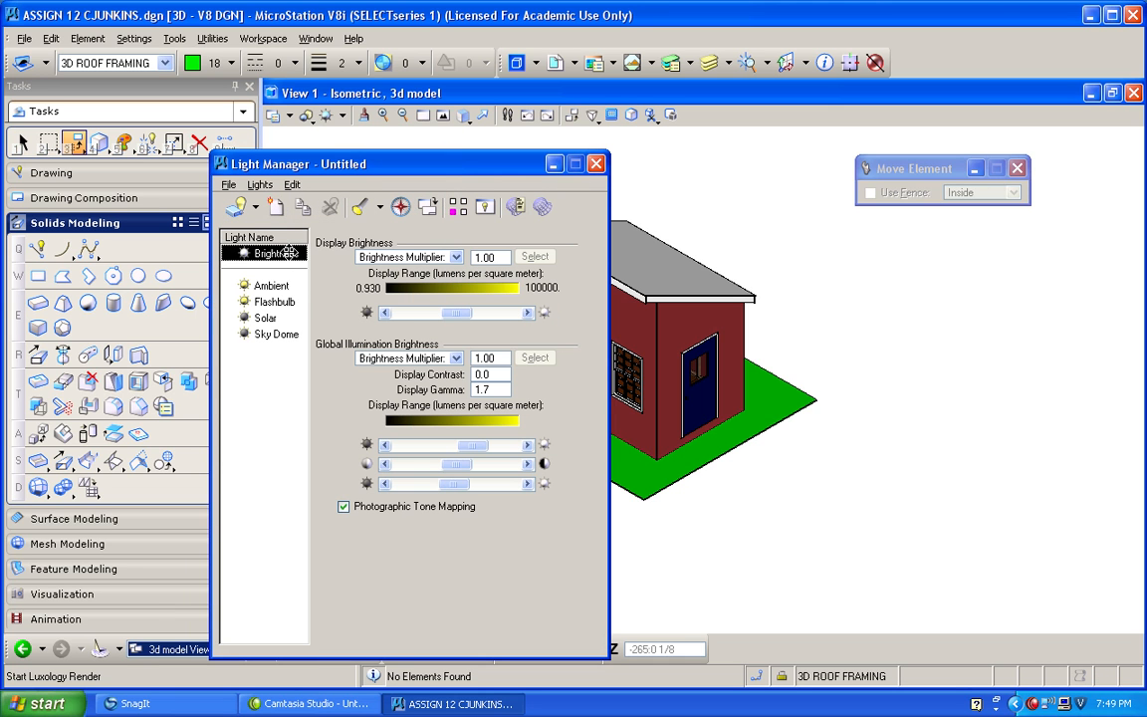
click(264, 318)
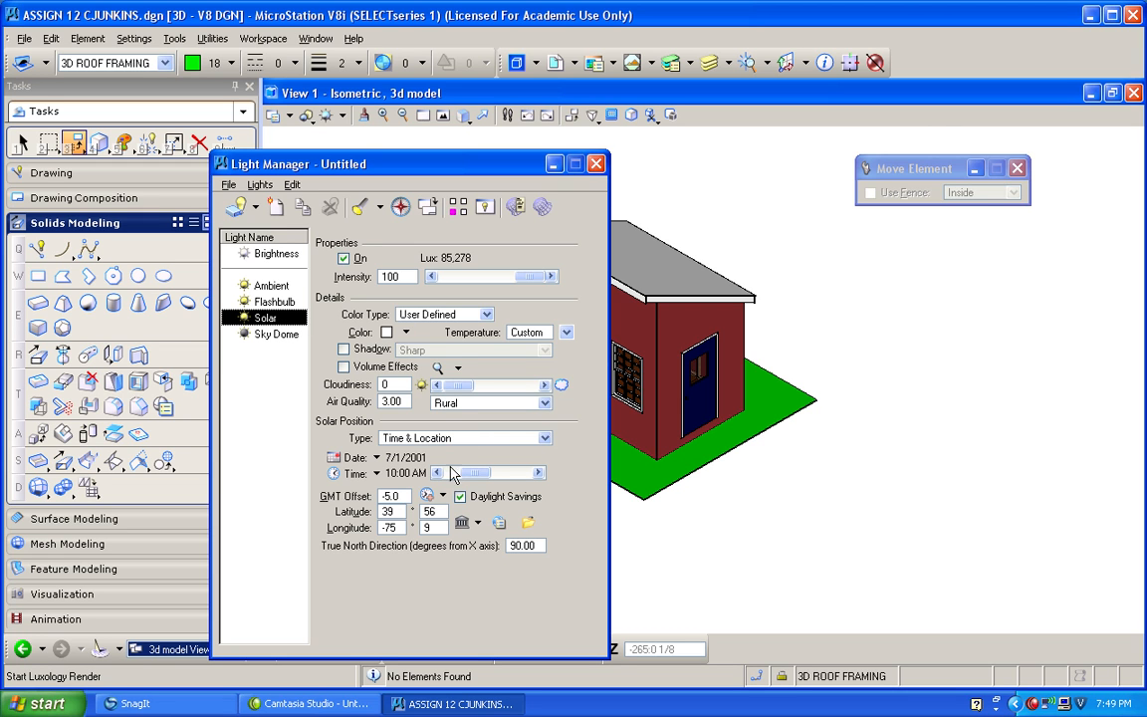
click(349, 458)
click(396, 602)
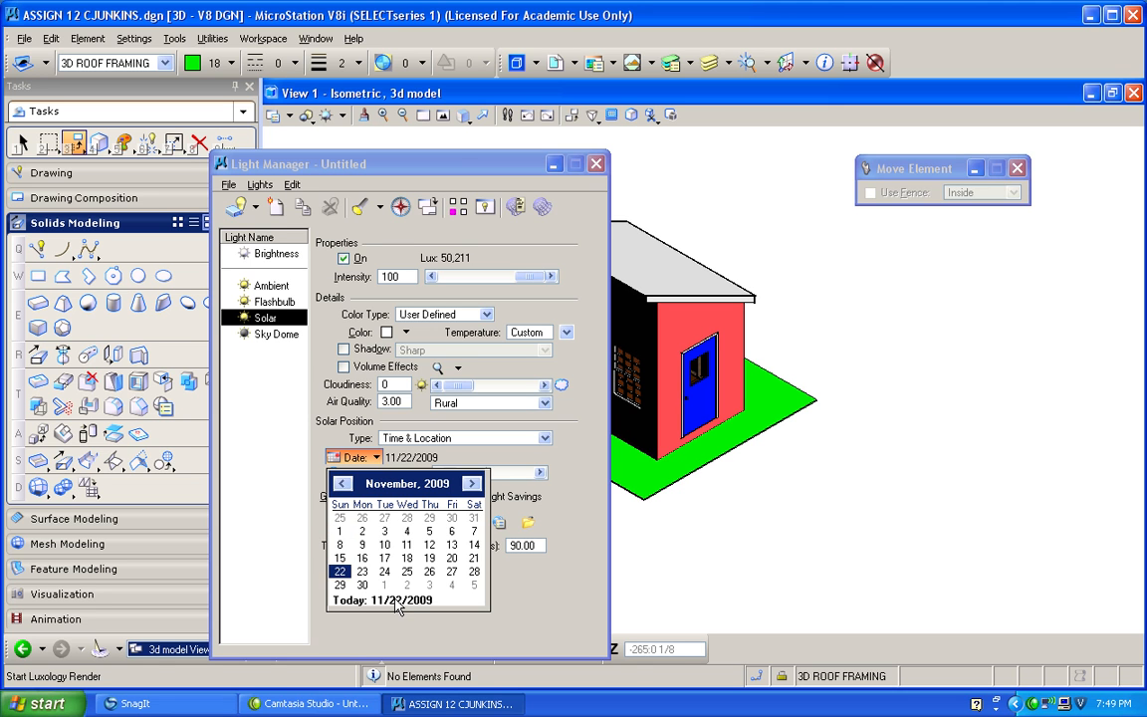
click(448, 596)
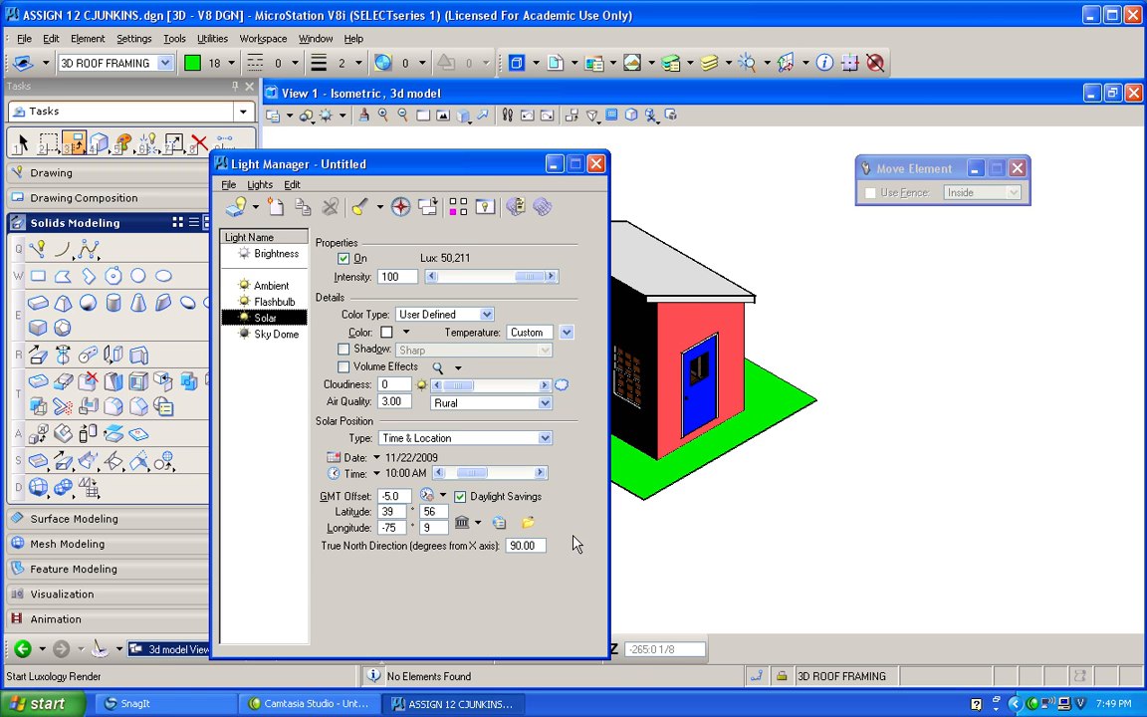
Enable Soft - Medium shadows for the solar light and set its time to 12:15 PM, keeping the model in sight.
drag(488, 166, 339, 143)
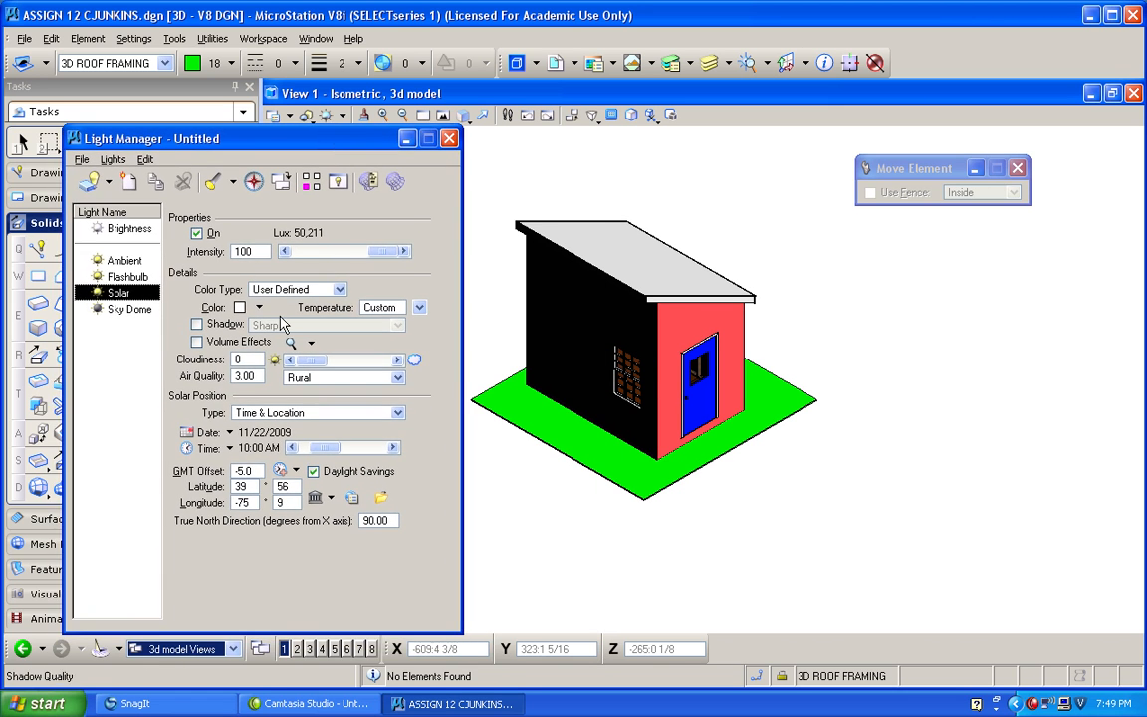
click(197, 324)
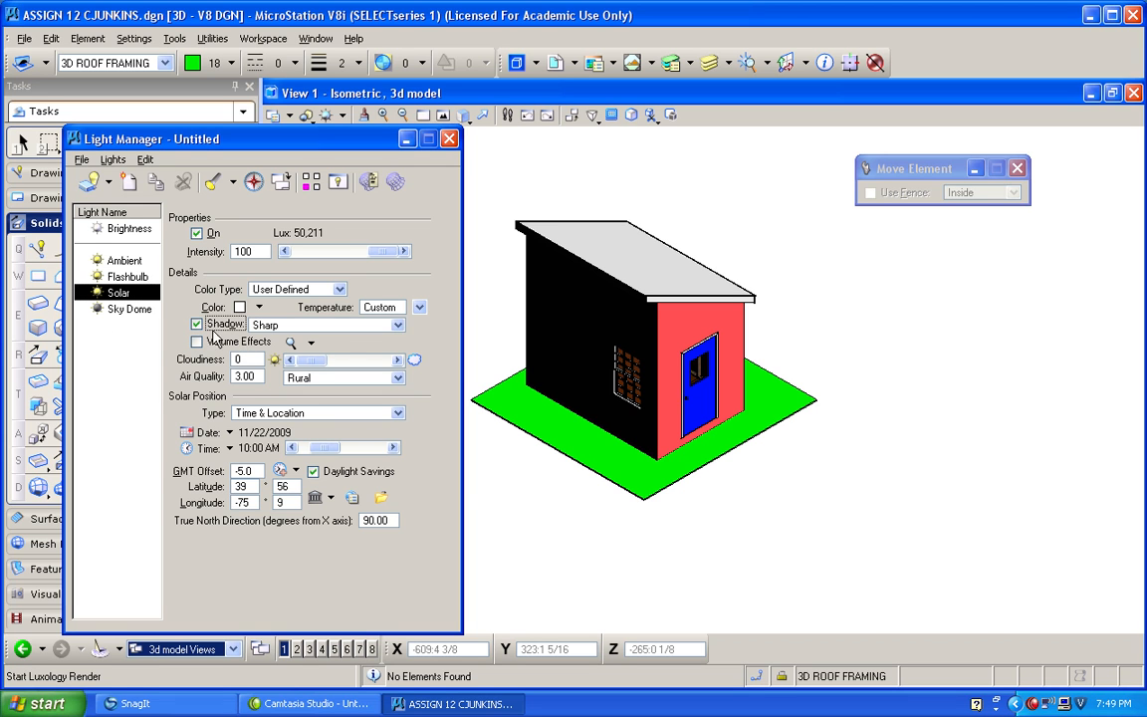
click(397, 326)
click(299, 355)
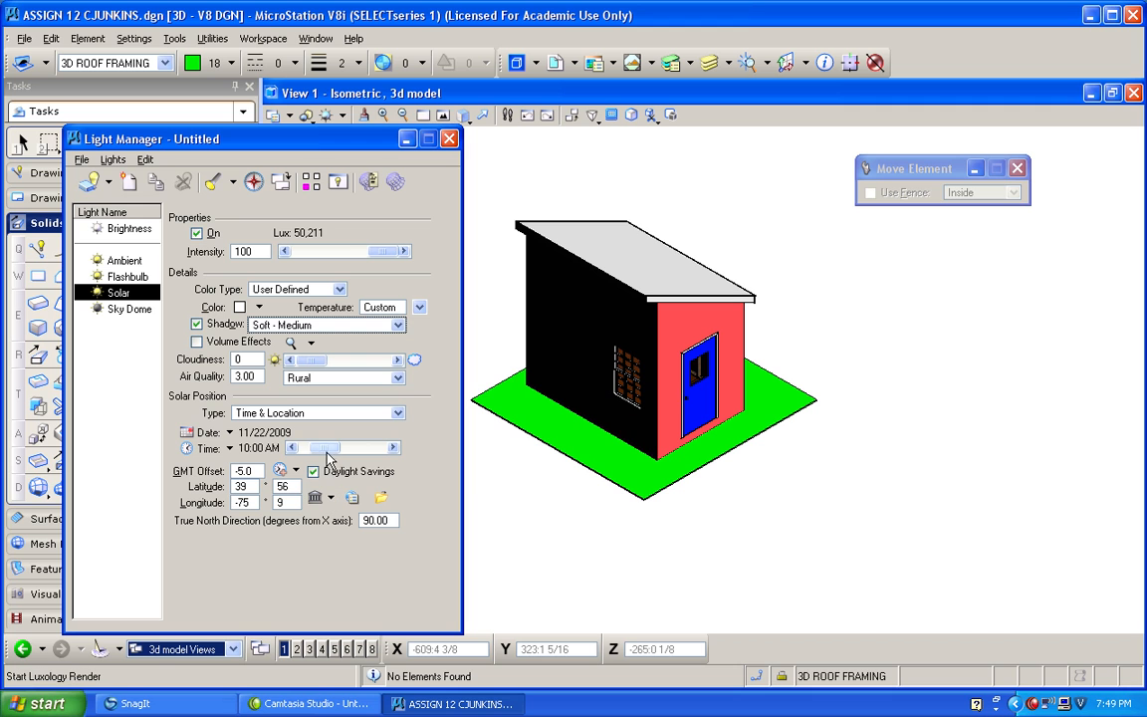
drag(324, 448, 344, 454)
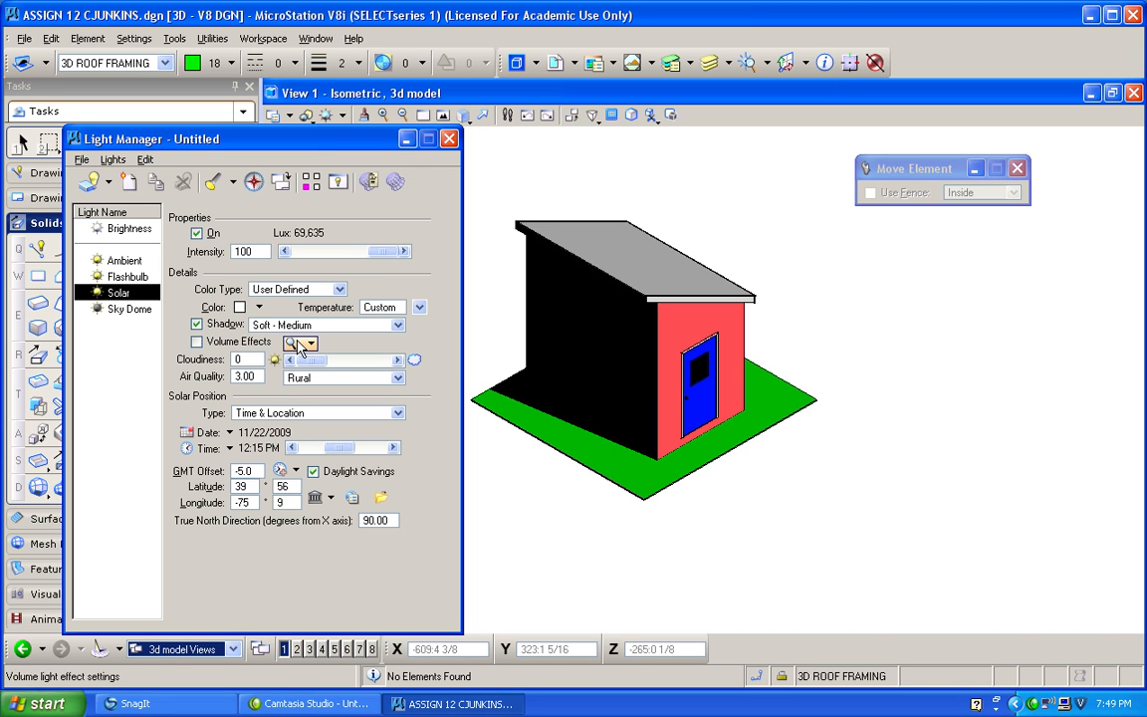
Raise the ambient light's brightness slightly and display the flashbulb light's settings.
click(124, 260)
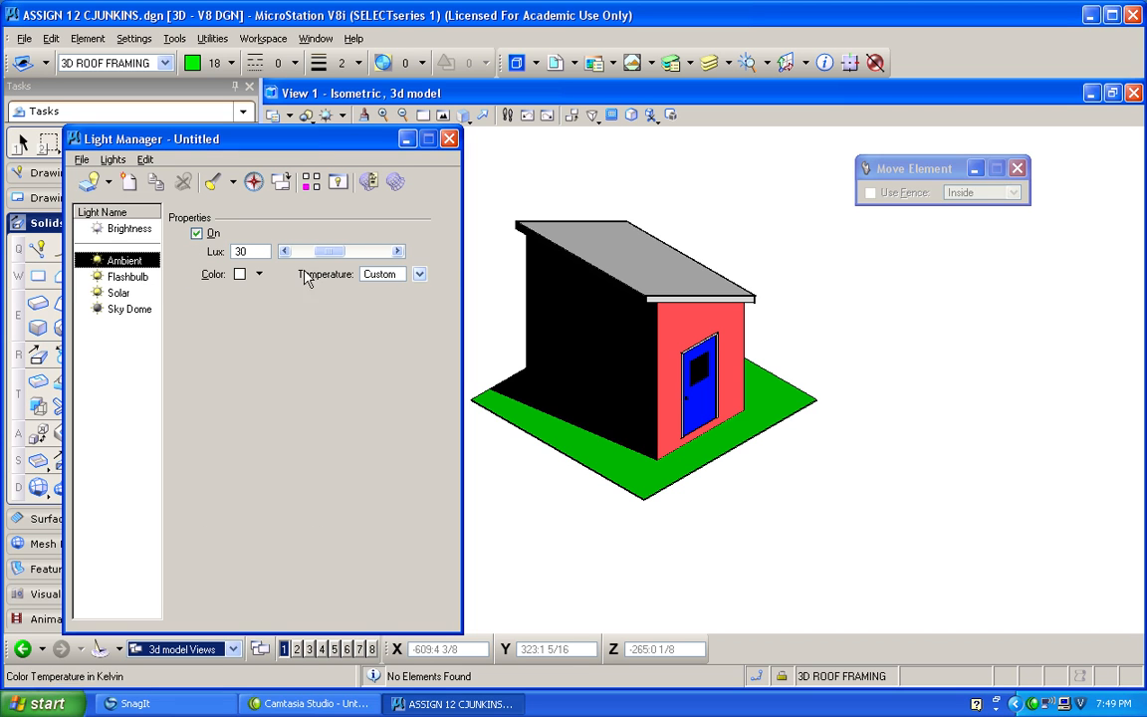
mouse_move(291, 251)
mouse_down()
mouse_move(344, 250)
mouse_move(297, 250)
mouse_move(316, 251)
mouse_up()
click(139, 279)
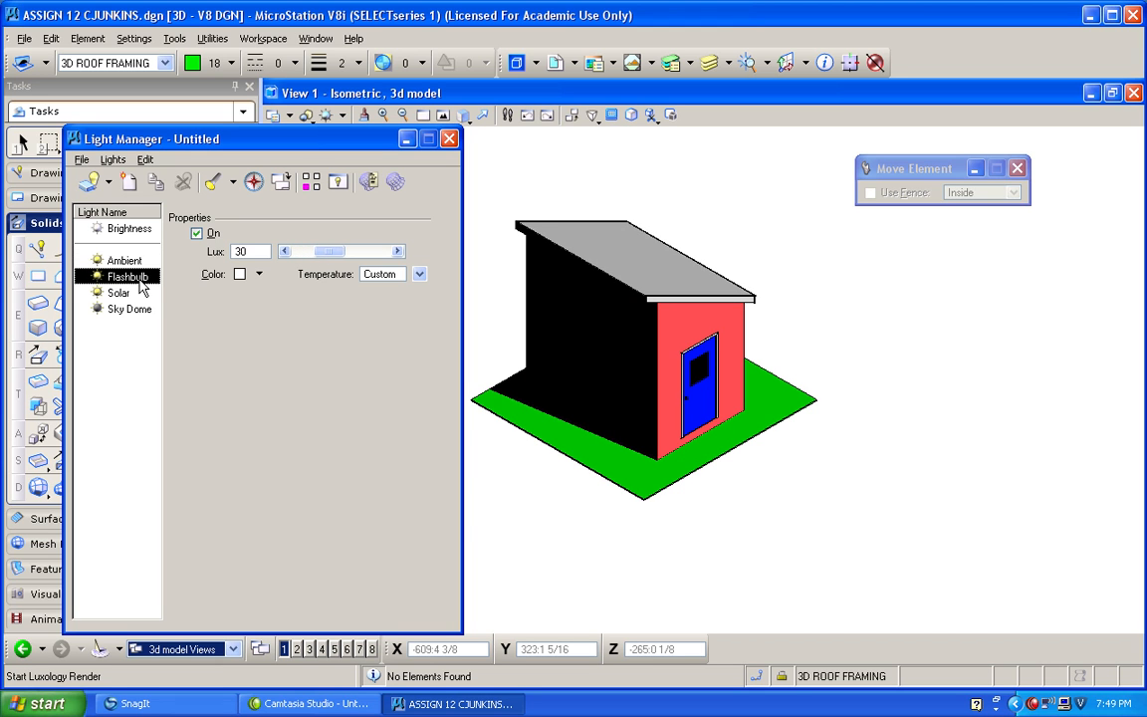
Set the solar light's date to 8/25/2009 and its time to 02:00 PM.
click(118, 293)
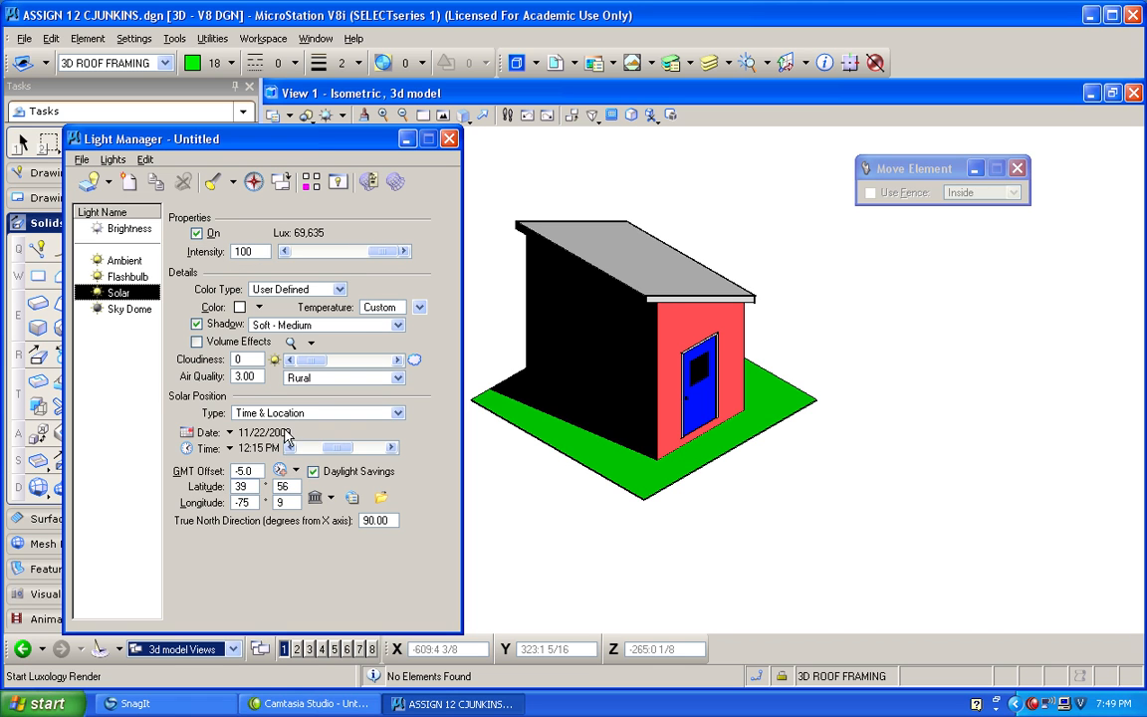
click(227, 432)
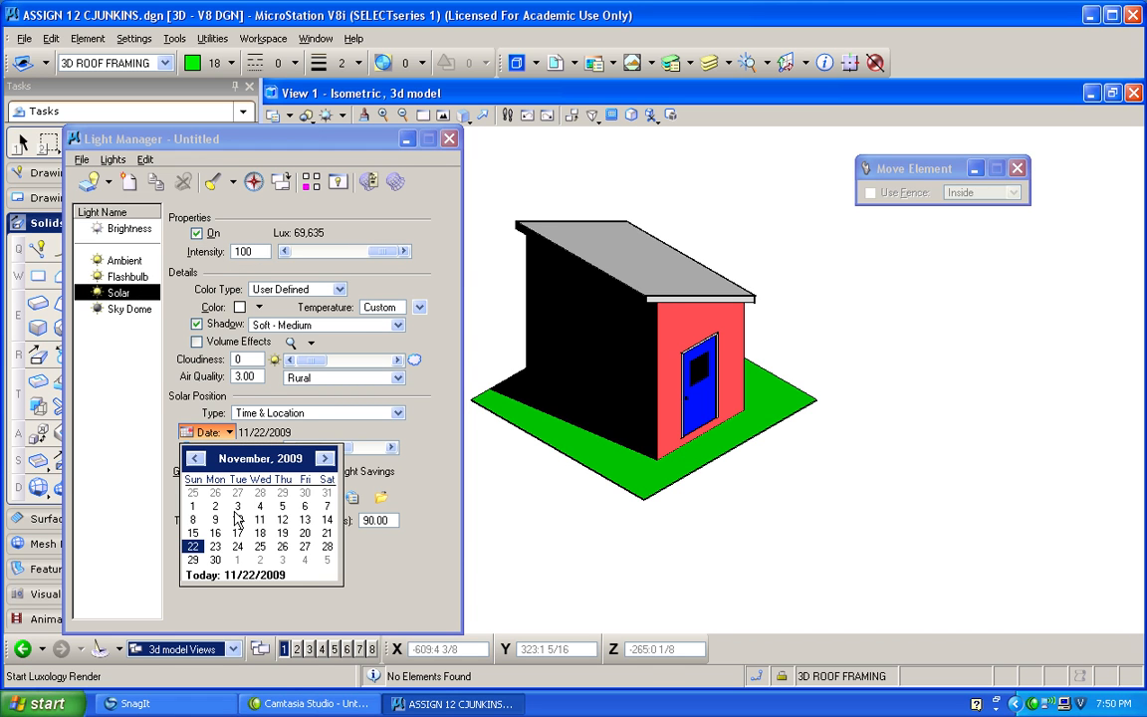
click(196, 459)
click(197, 459)
click(196, 459)
click(239, 547)
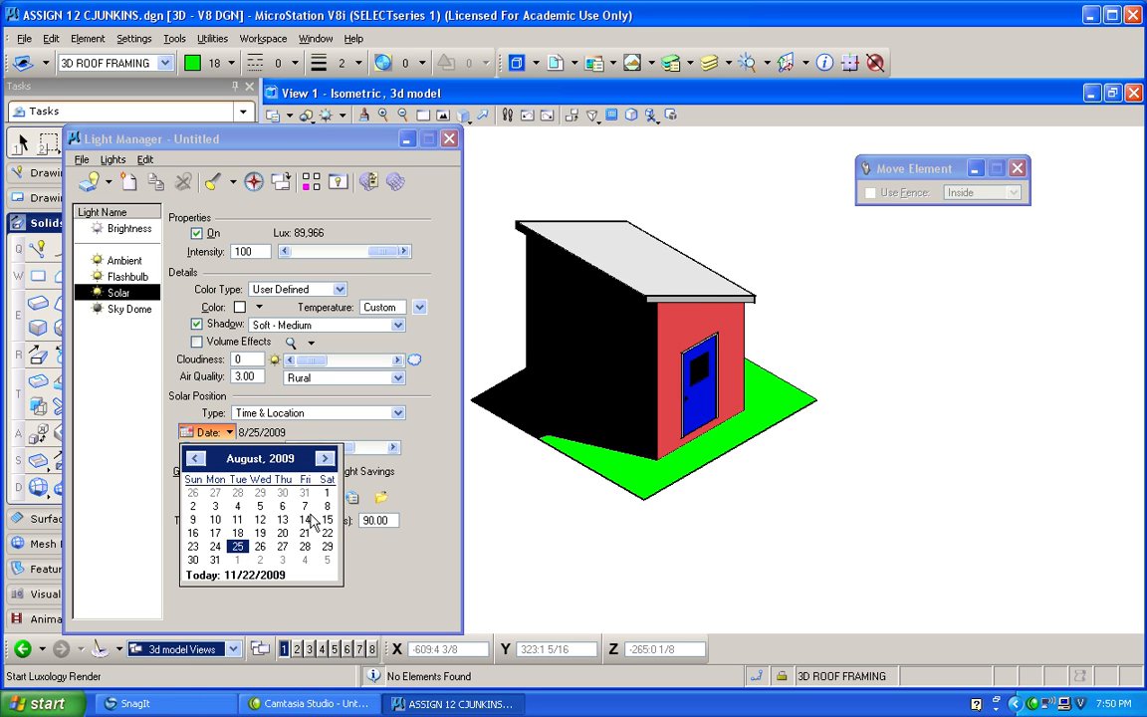
click(409, 499)
drag(333, 450, 339, 452)
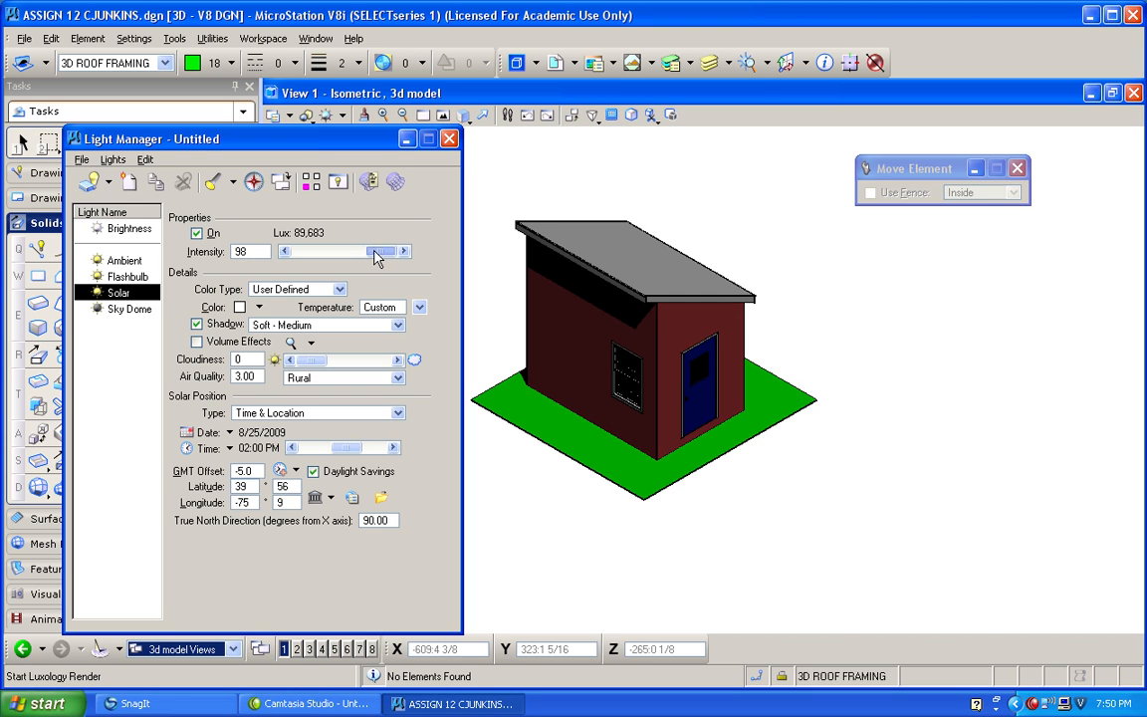
Set the solar light's color to yellow, RGB 255, 238, 46, keeping its shadows at Soft - Medium.
click(398, 327)
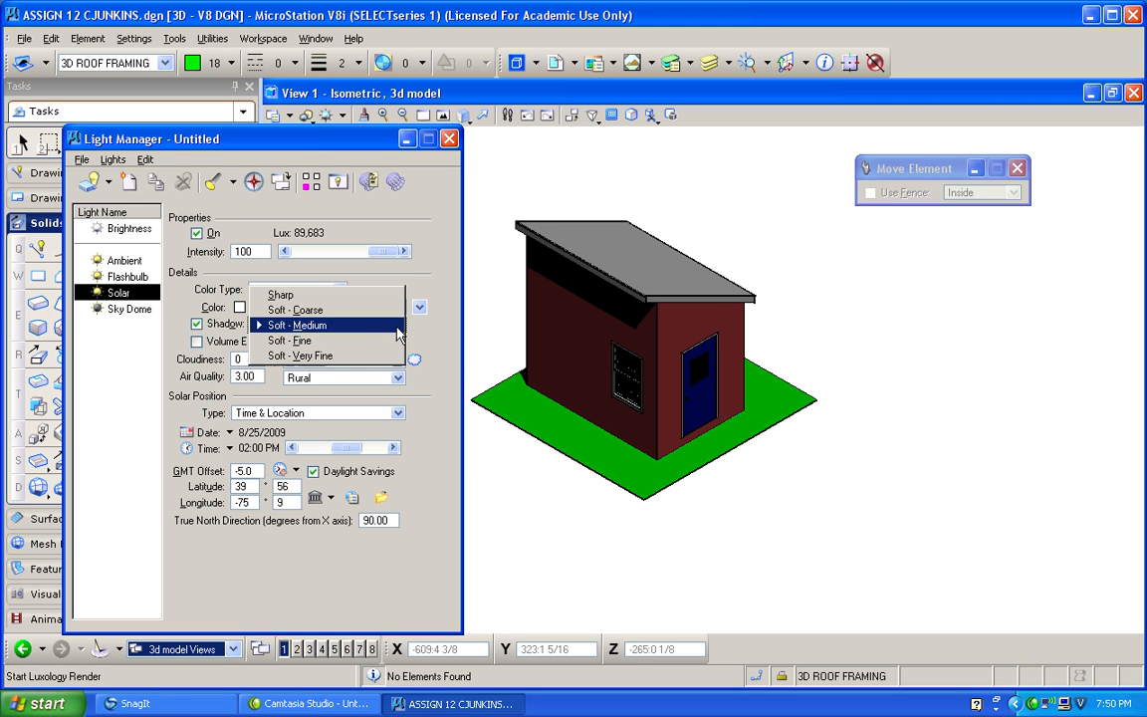
click(388, 329)
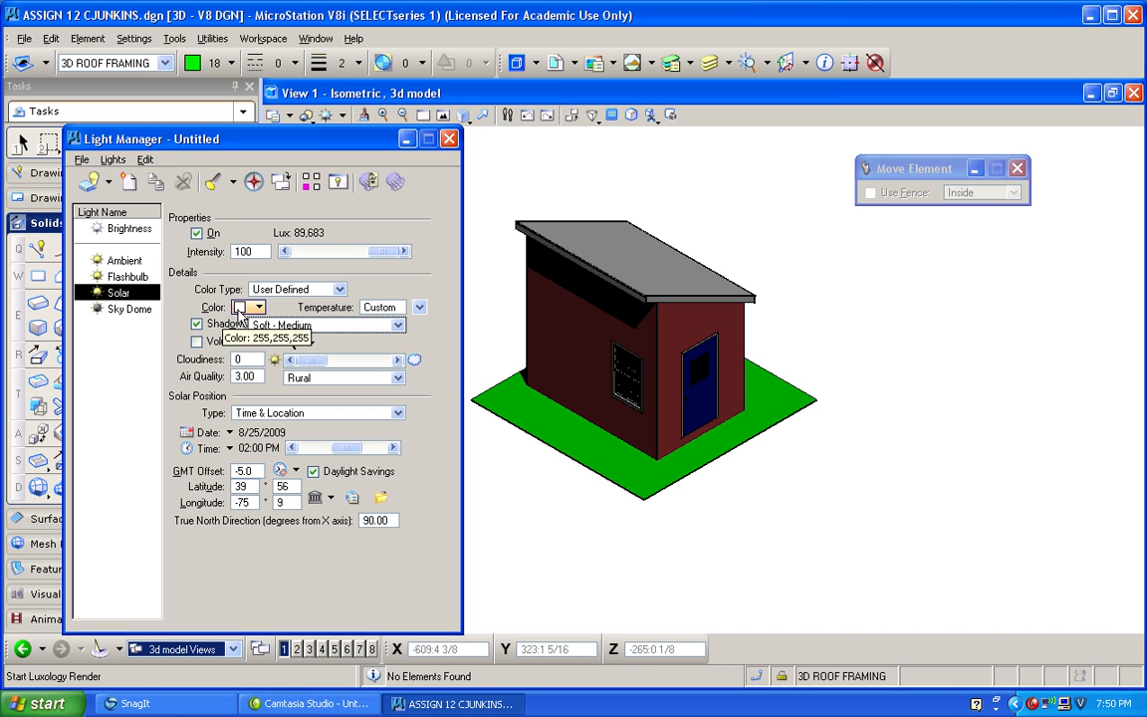
click(258, 309)
click(292, 387)
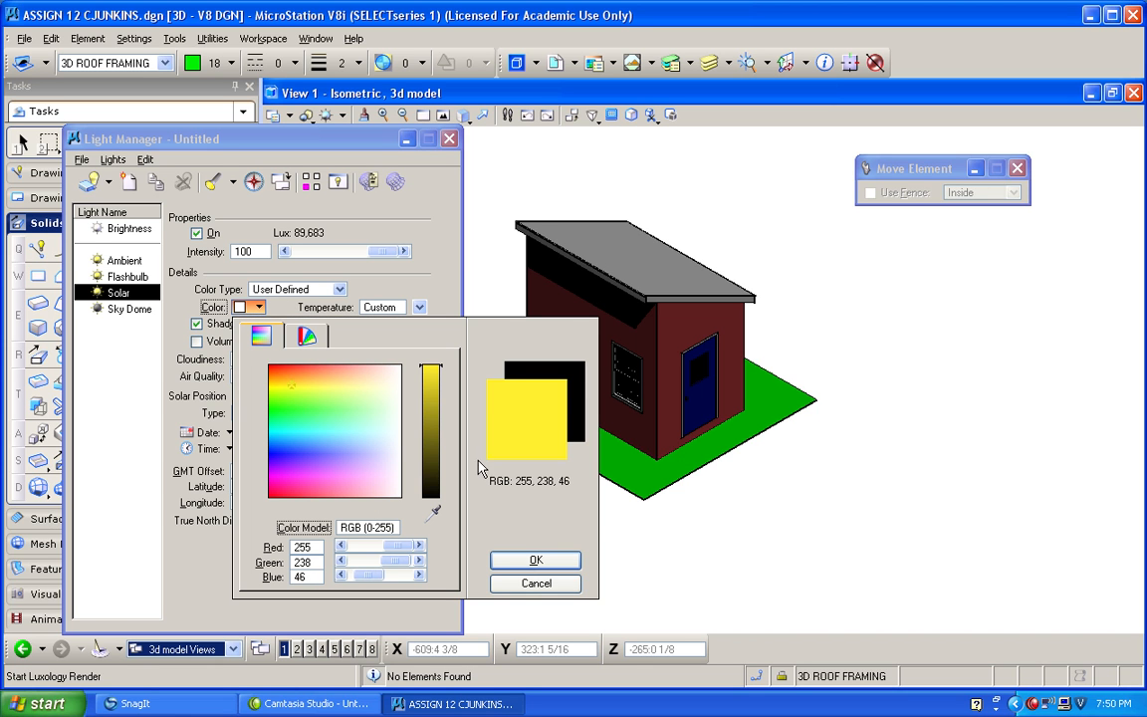
click(536, 562)
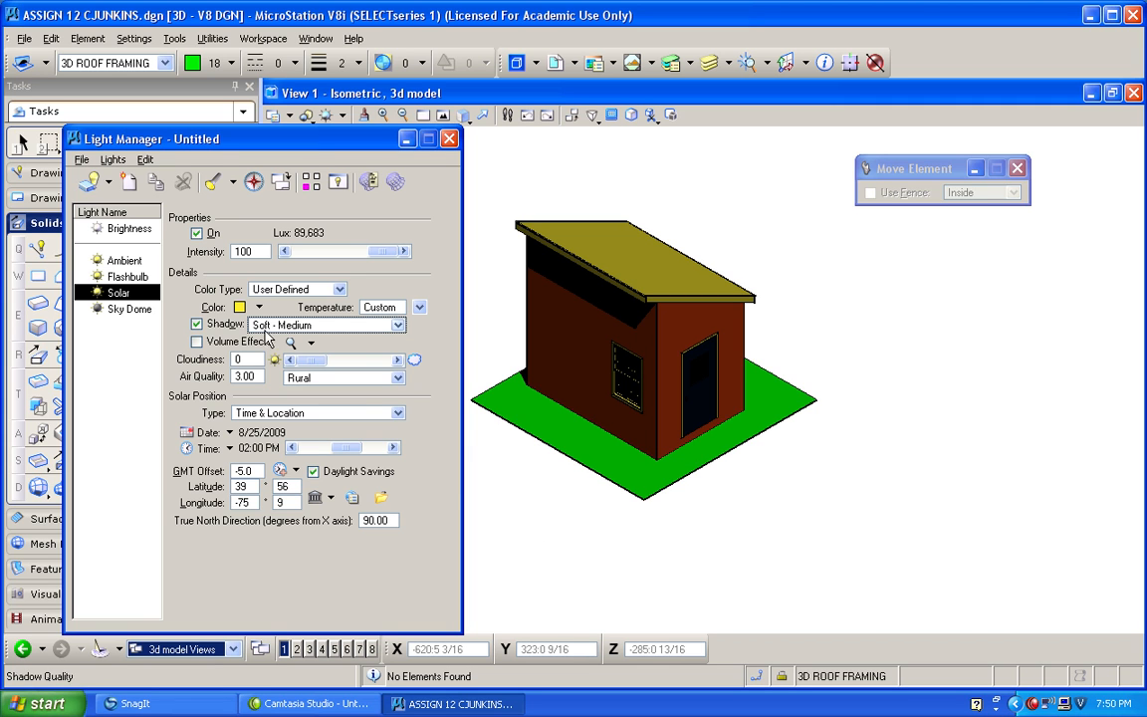
Set the solar light's color back to white and close the Light Manager.
click(249, 308)
mouse_move(391, 401)
mouse_down()
mouse_move(397, 379)
mouse_move(450, 384)
mouse_up()
click(535, 560)
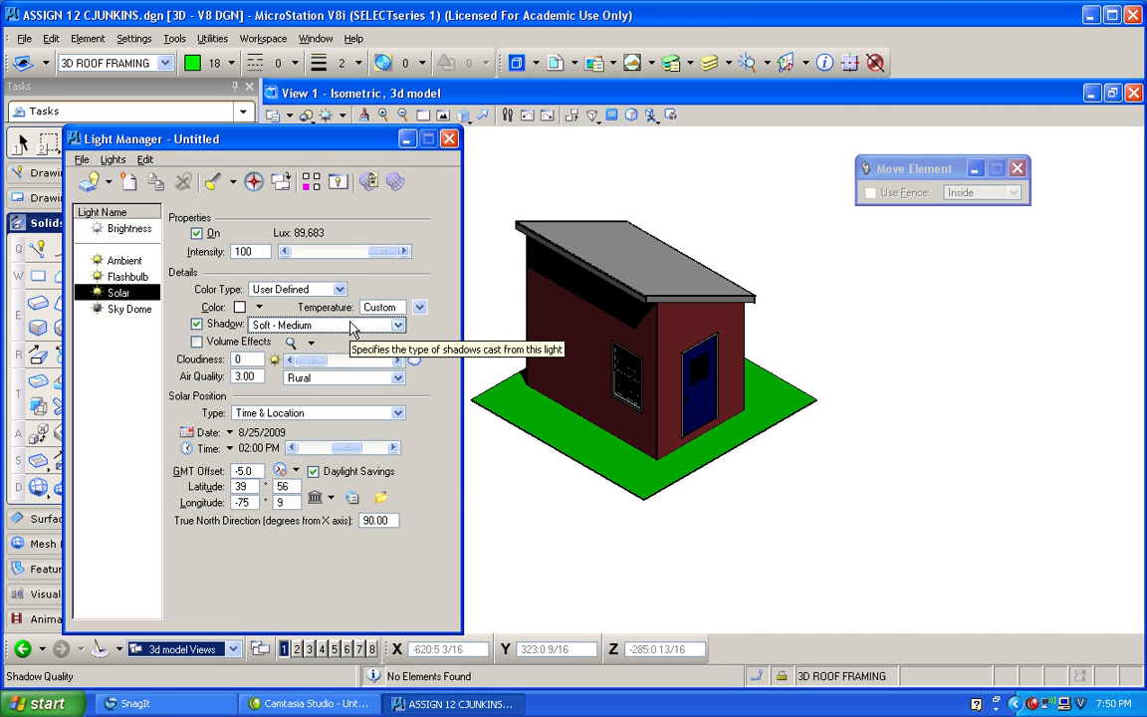
click(449, 140)
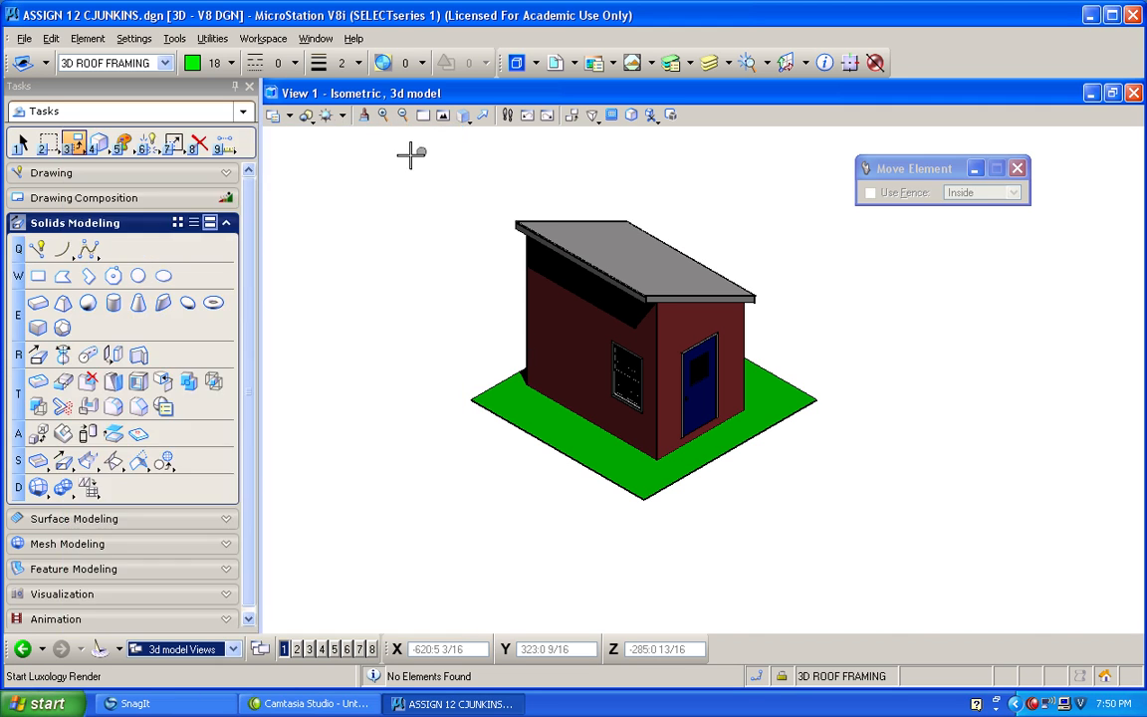
Open the Material Editor and load the landscape.pal palette from the Bentley_Materials library.
scroll(577, 421, up, 3)
scroll(468, 404, down, 5)
click(133, 39)
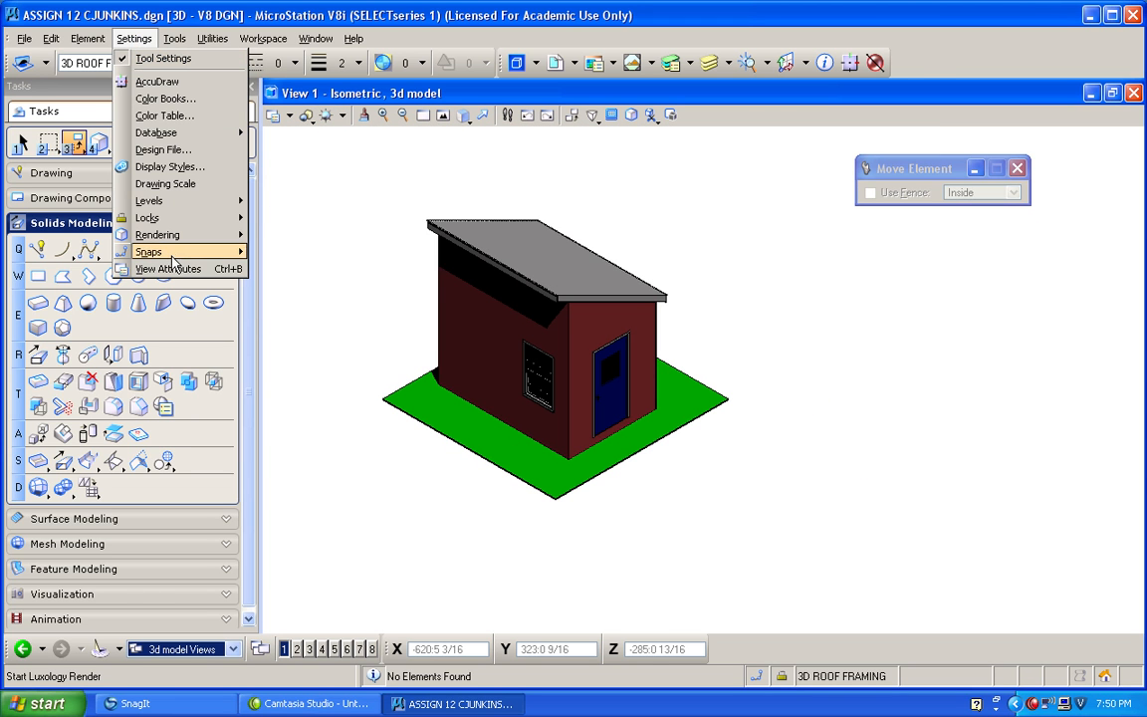
mouse_move(189, 235)
click(280, 277)
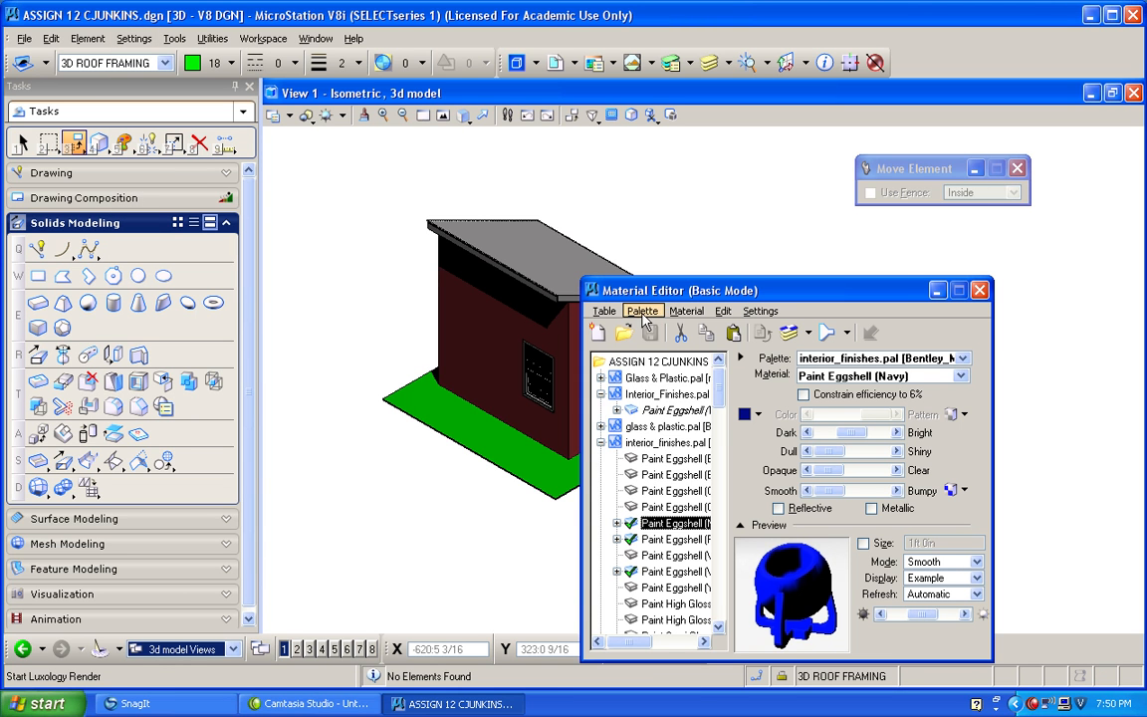
click(642, 311)
click(654, 347)
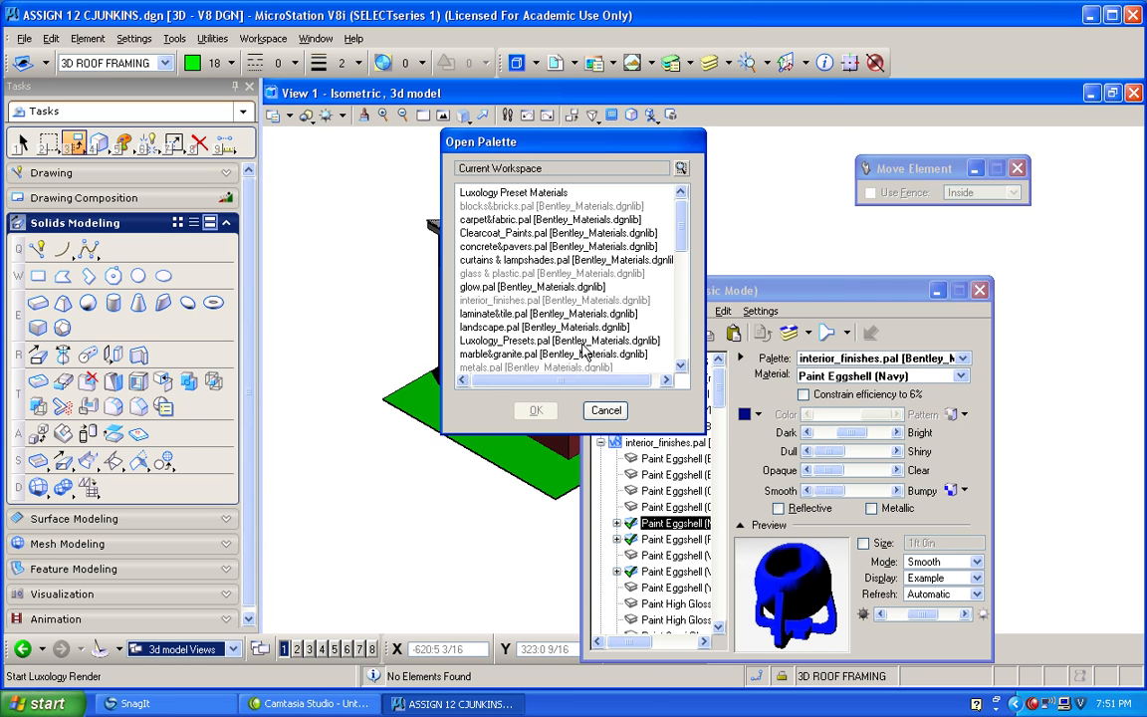
double_click(531, 326)
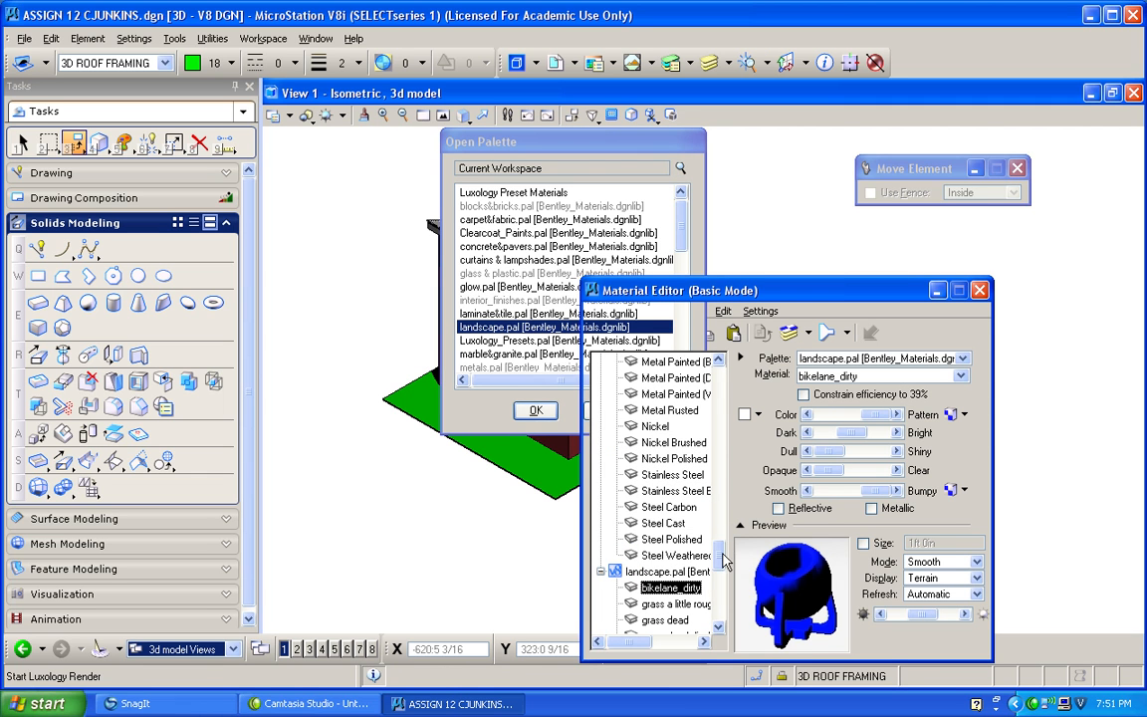
Preview the grass dead, grass field and grass fringe displaced materials, and select grass imperfect.
click(665, 619)
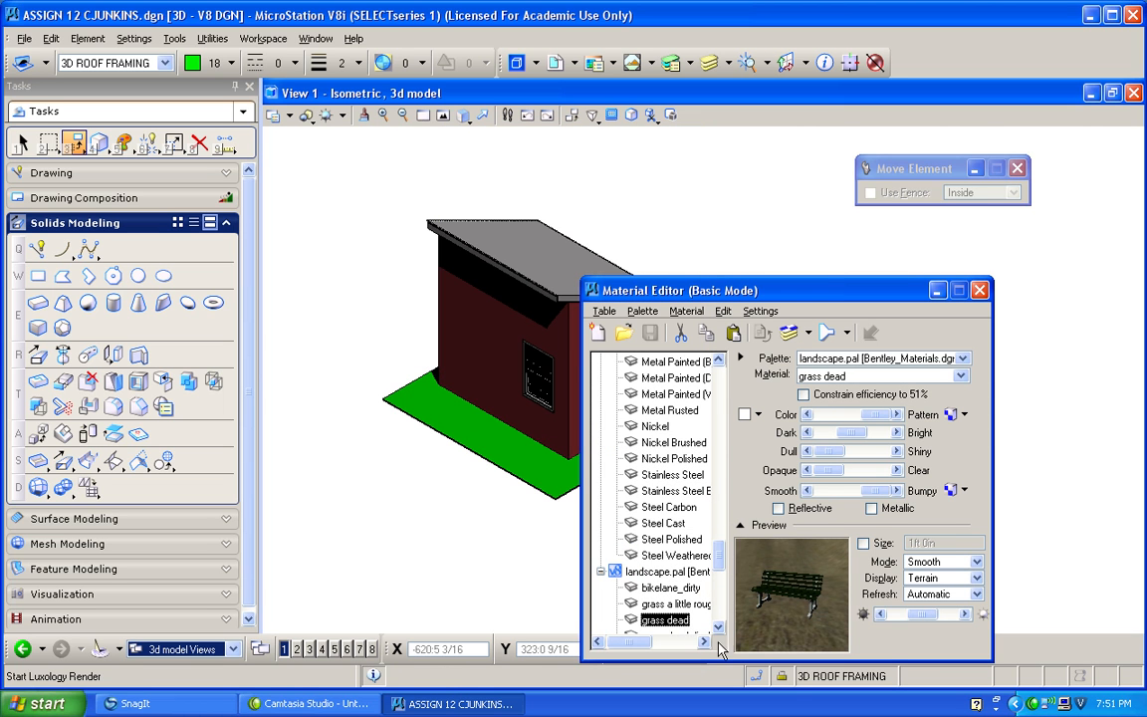
scroll(704, 623, down, 5)
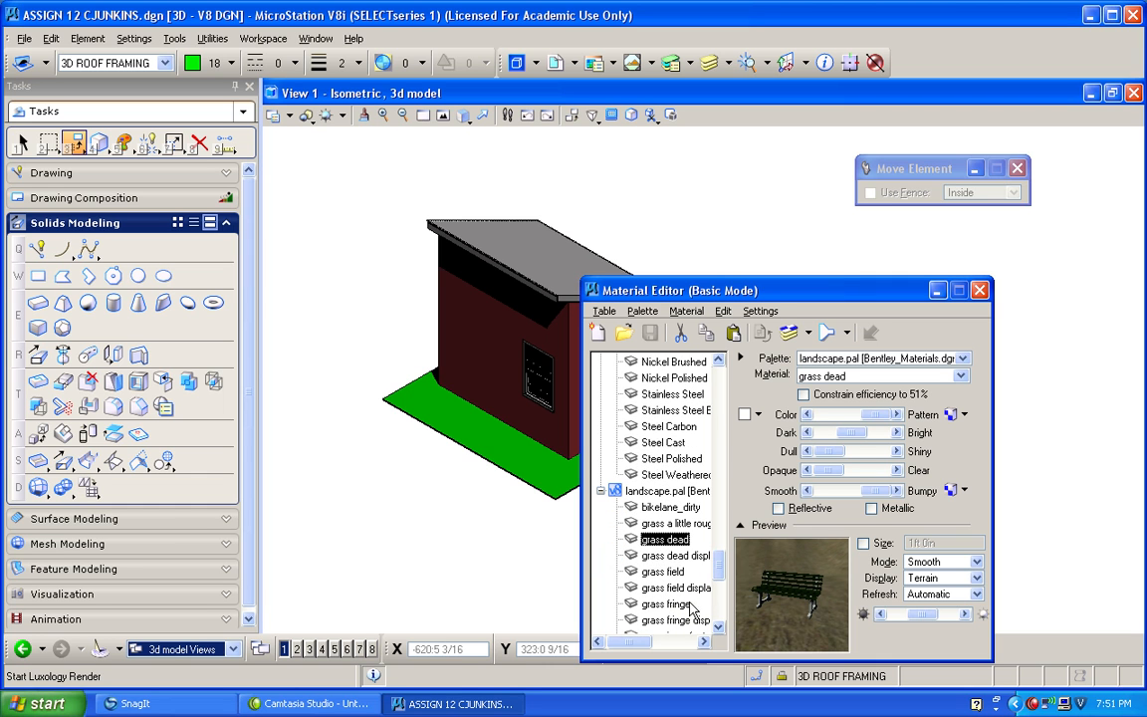
click(665, 572)
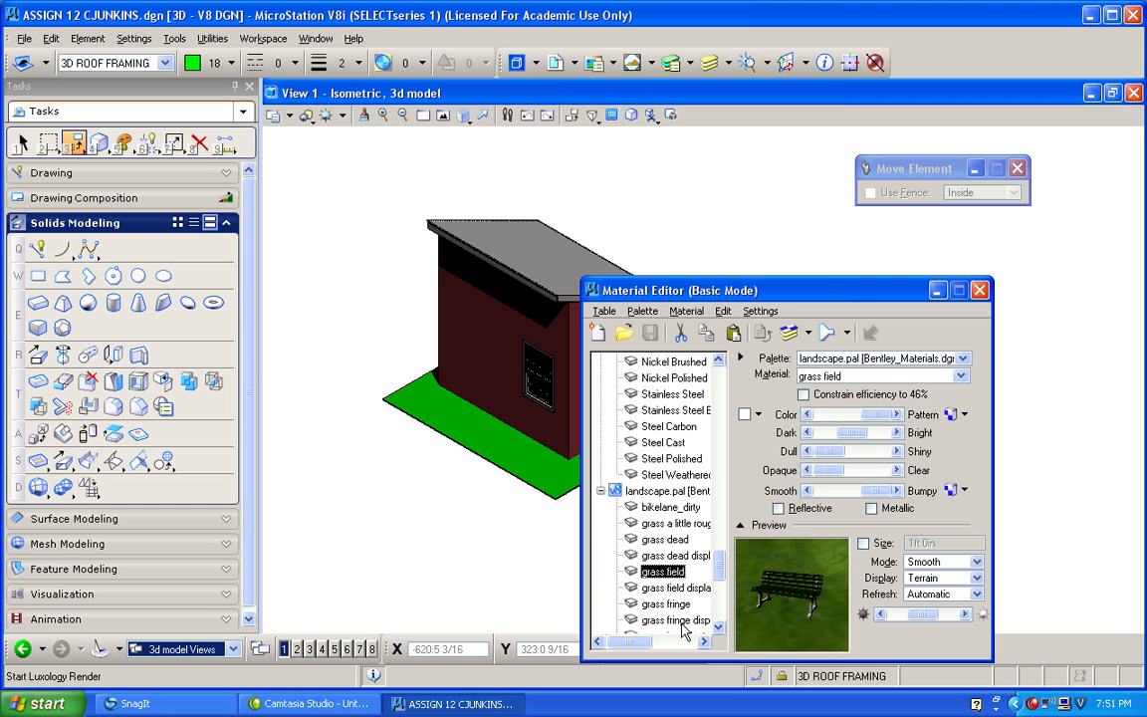
click(681, 621)
scroll(683, 618, down, 2)
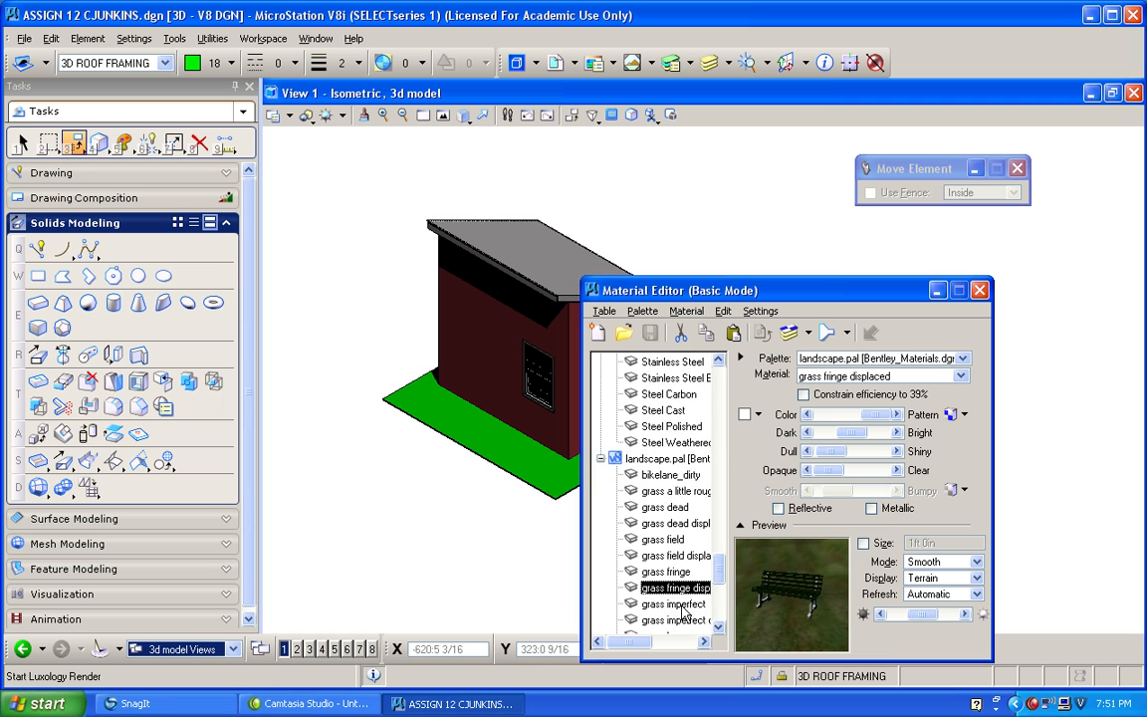
click(682, 605)
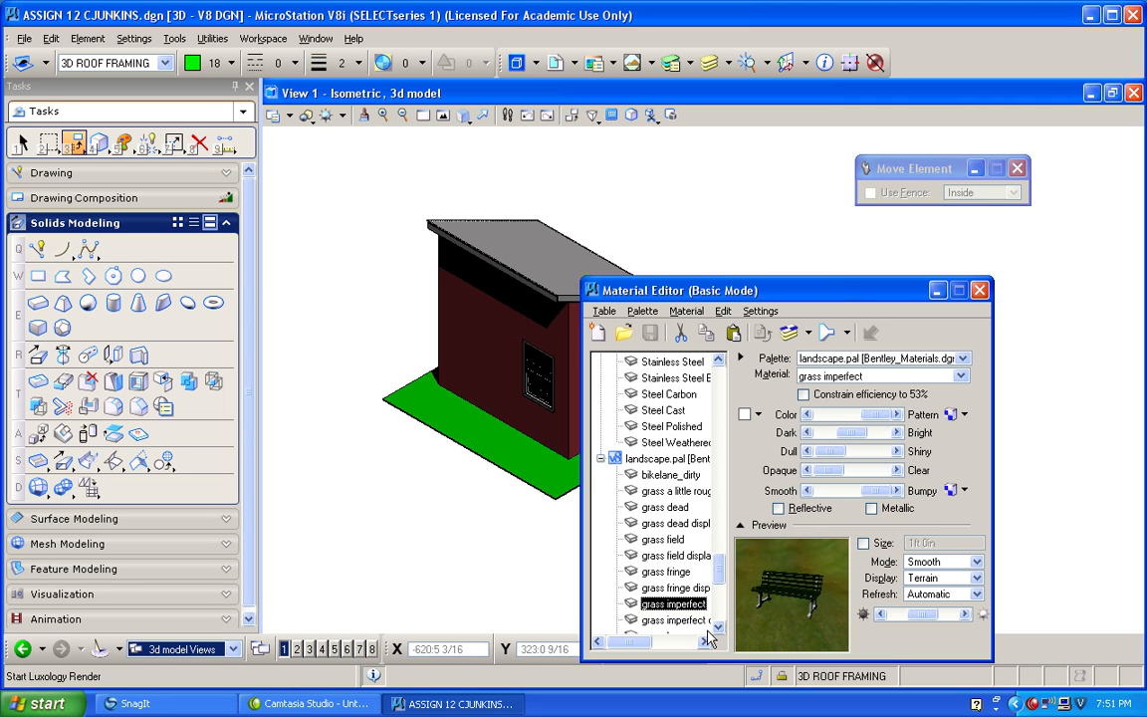
Assign the grass imperfect material to the ground slab and close the Material Editor.
click(790, 332)
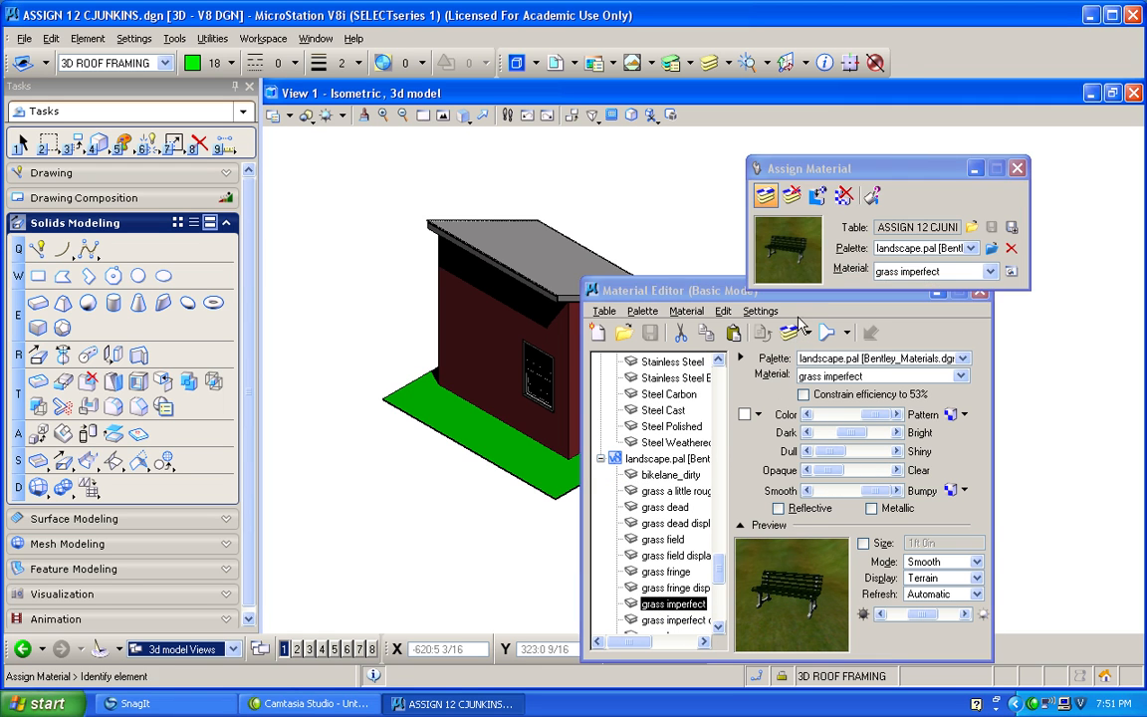
click(496, 455)
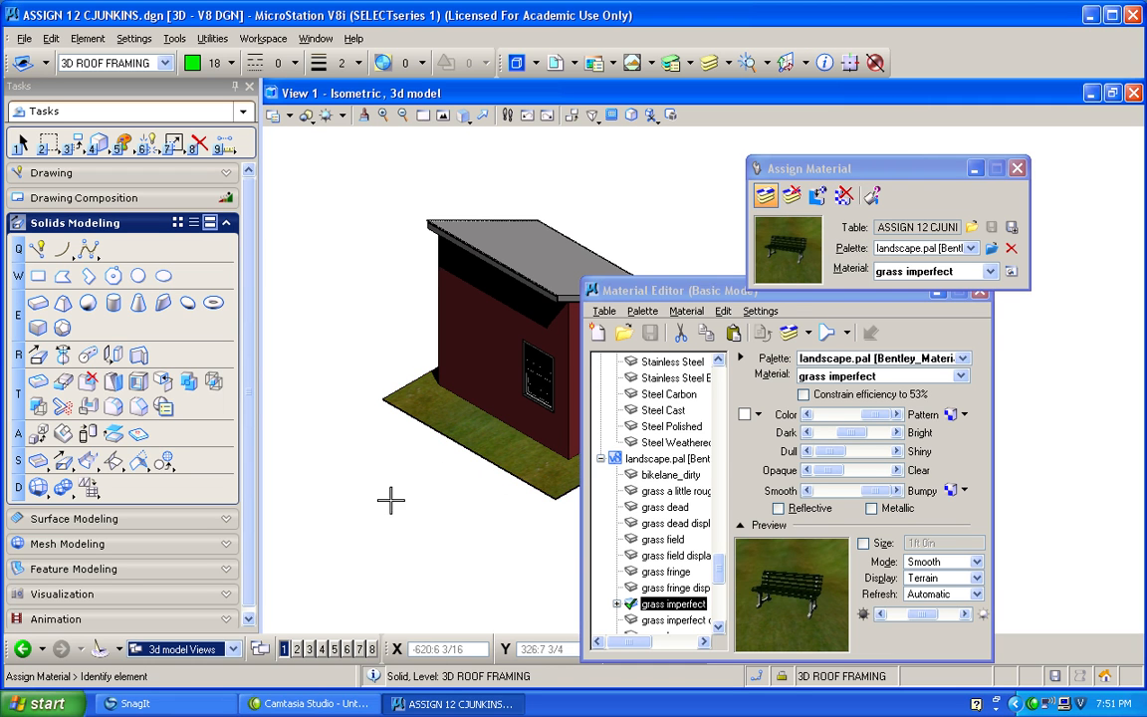
click(976, 291)
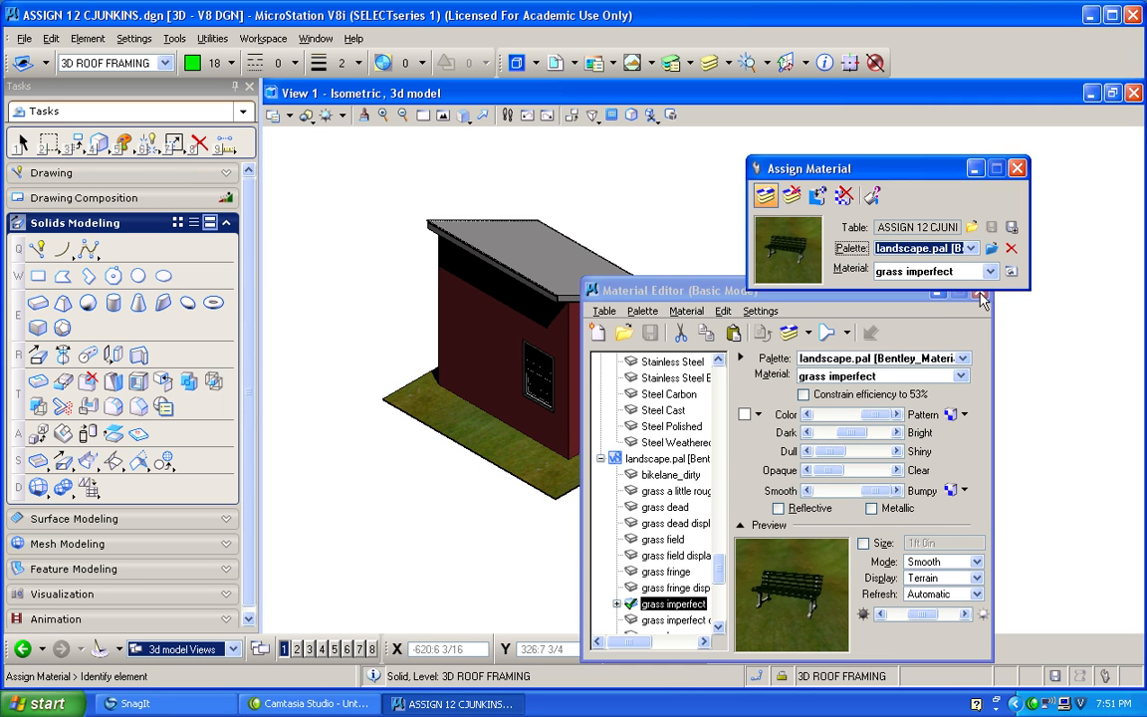
click(979, 298)
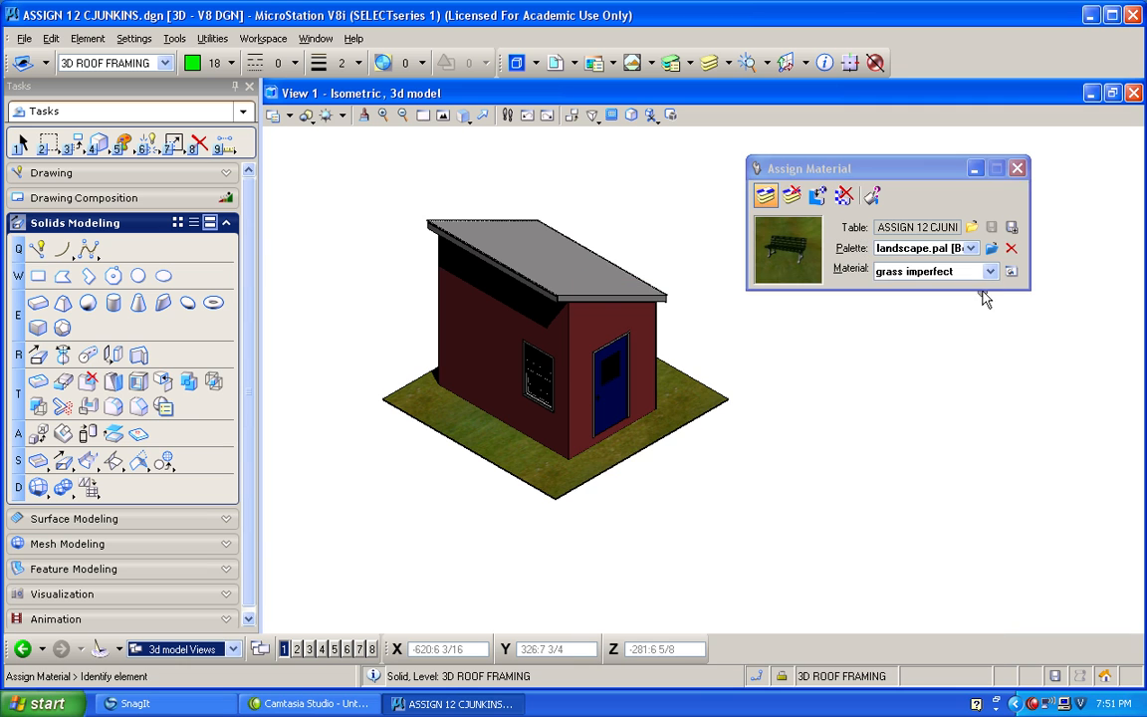
Rotate View 1 to a lower angle on the building and strengthen its perspective with Change View Perspective.
click(465, 117)
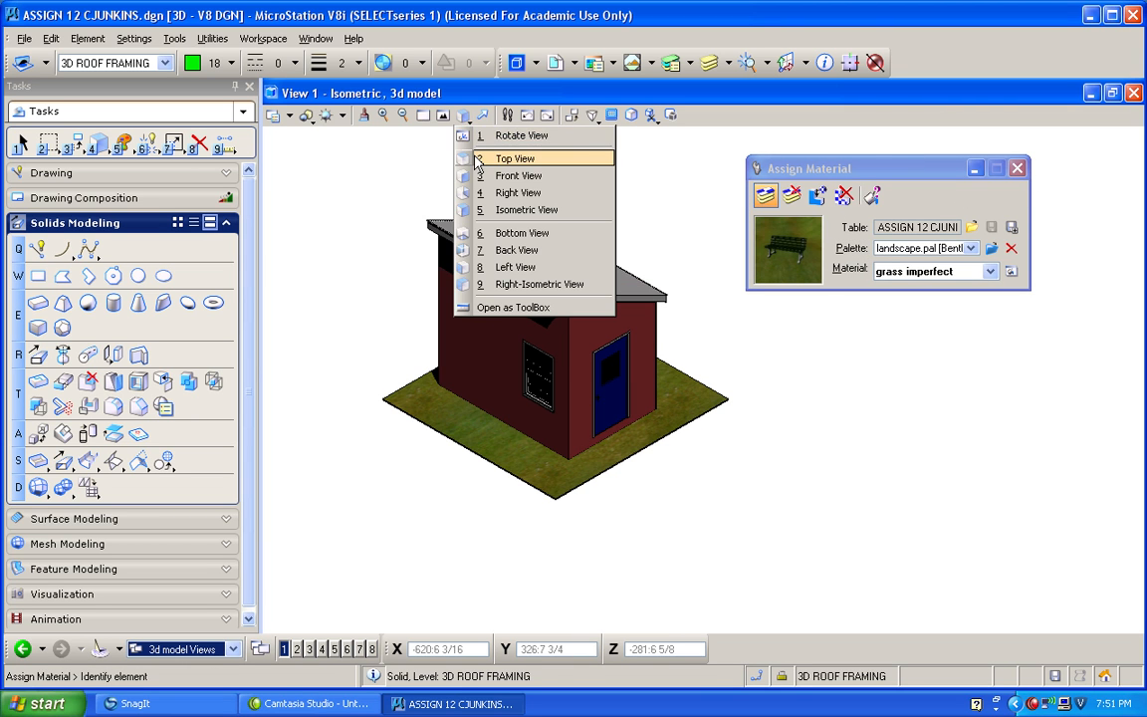
click(520, 135)
click(704, 379)
click(592, 114)
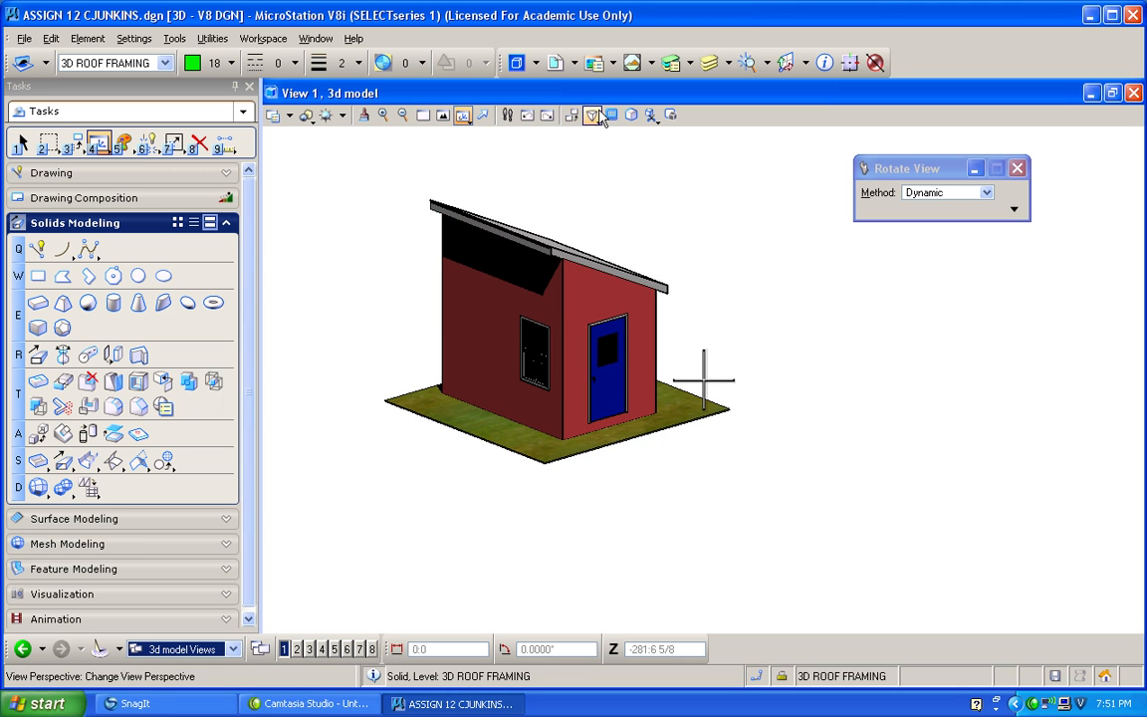
click(676, 227)
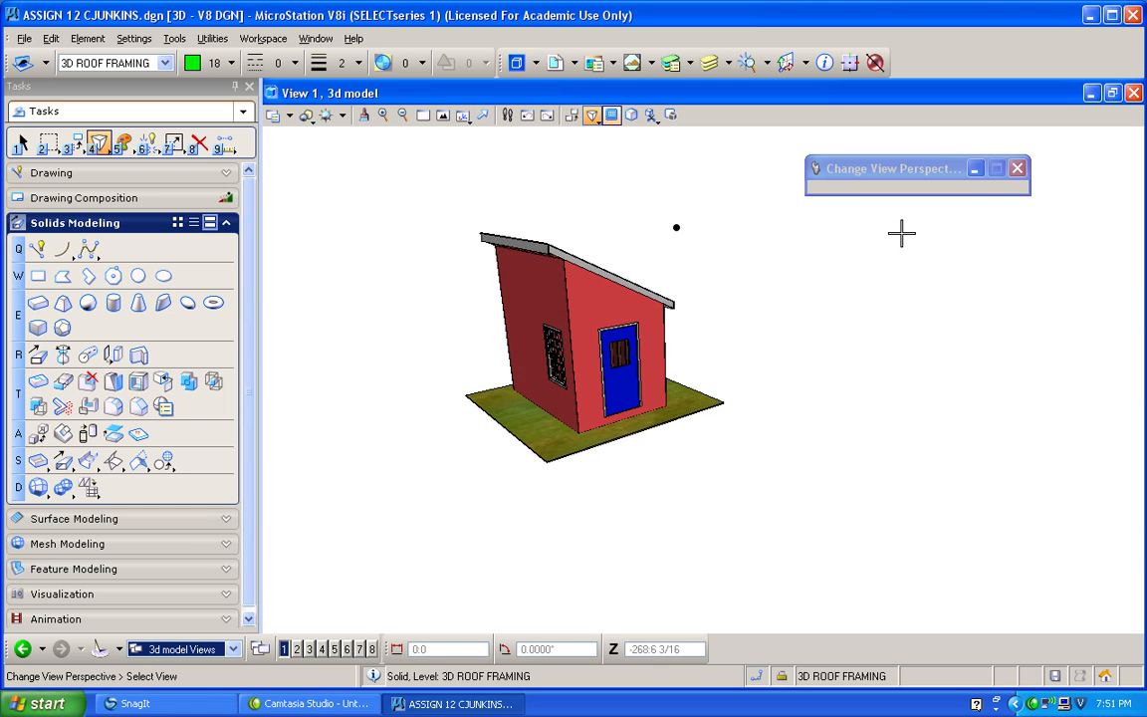
click(871, 233)
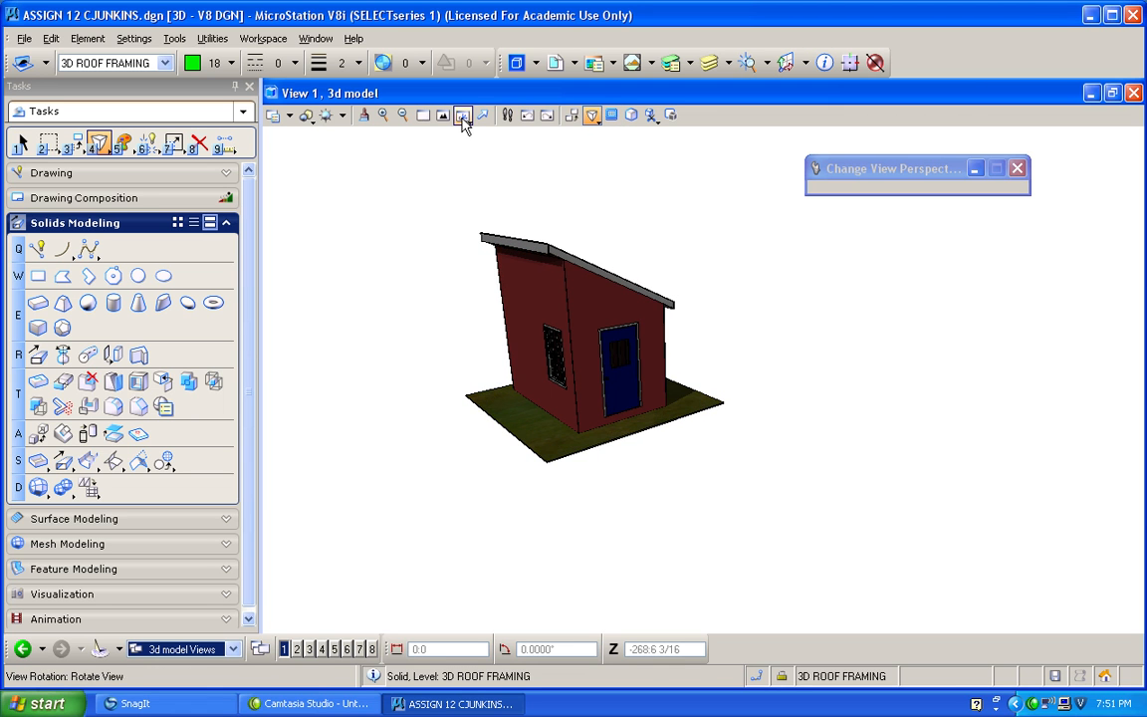
Fit and dynamically rotate the perspective view so the window wall, door wall and grass slab all show.
click(464, 119)
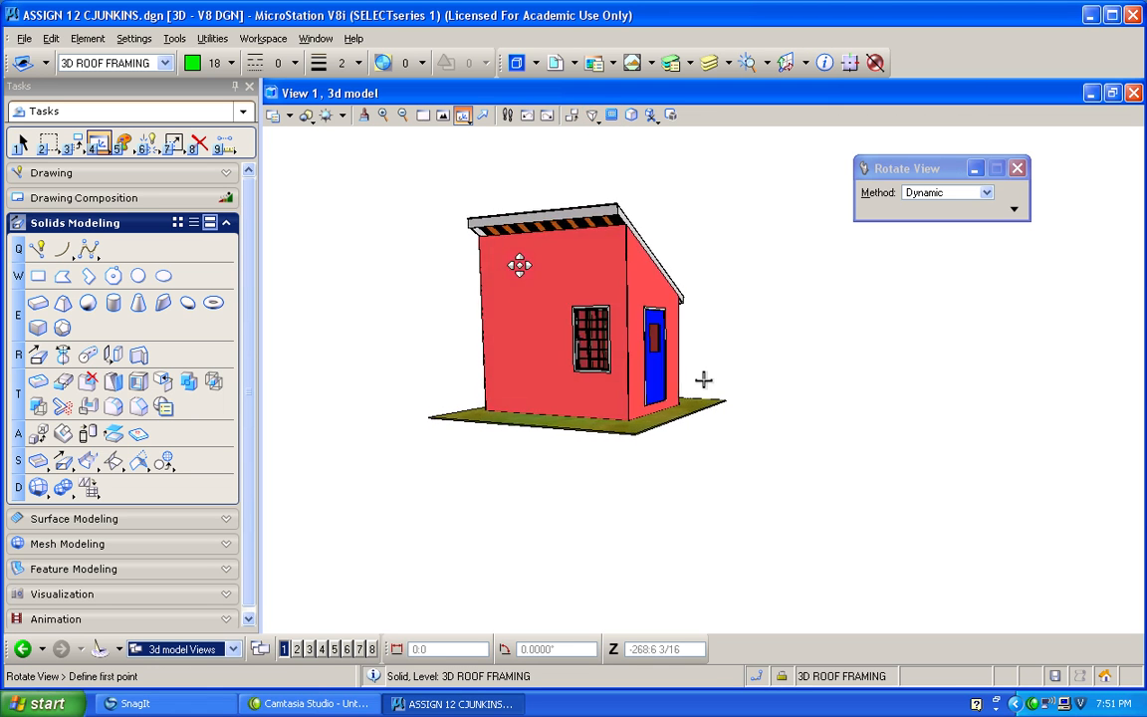
click(703, 379)
click(444, 115)
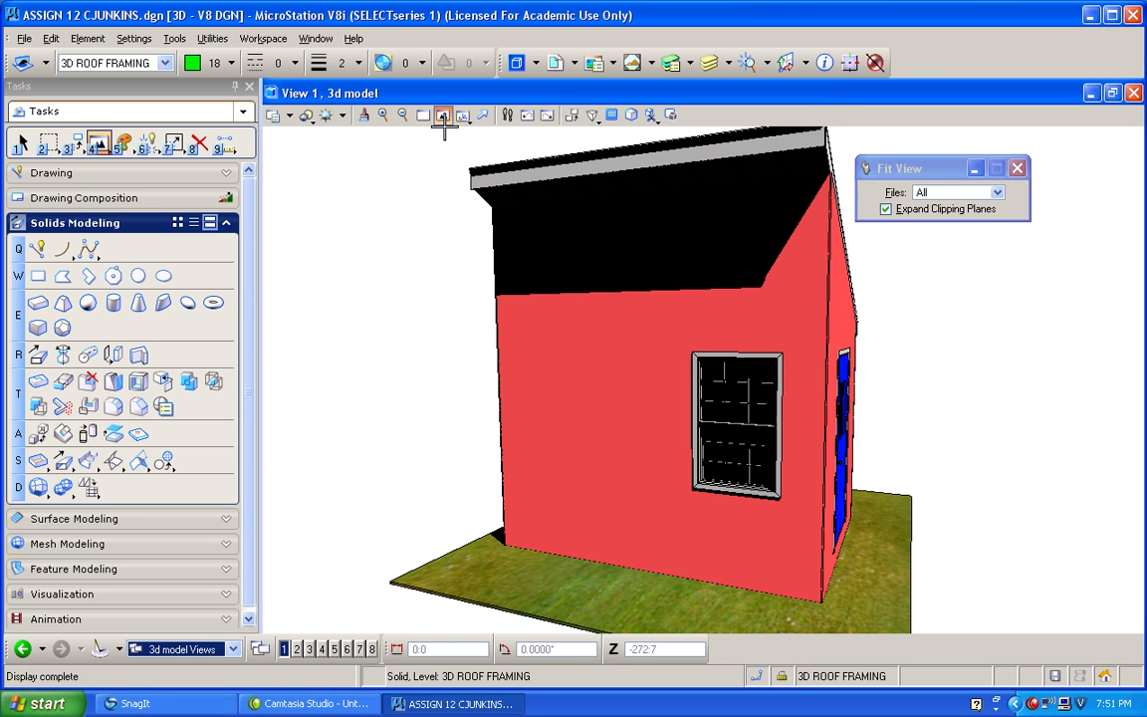
click(464, 115)
drag(565, 289, 532, 291)
scroll(460, 179, down, 3)
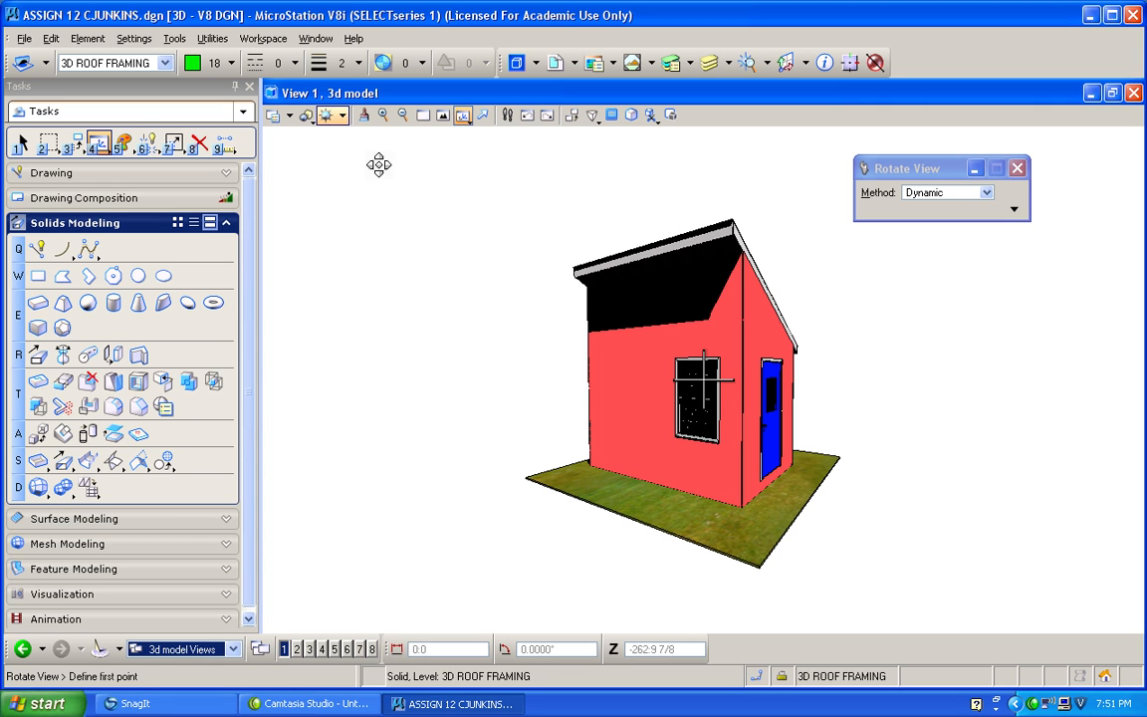
Open the Print dialog for View 1 while keeping the building in sight.
click(24, 40)
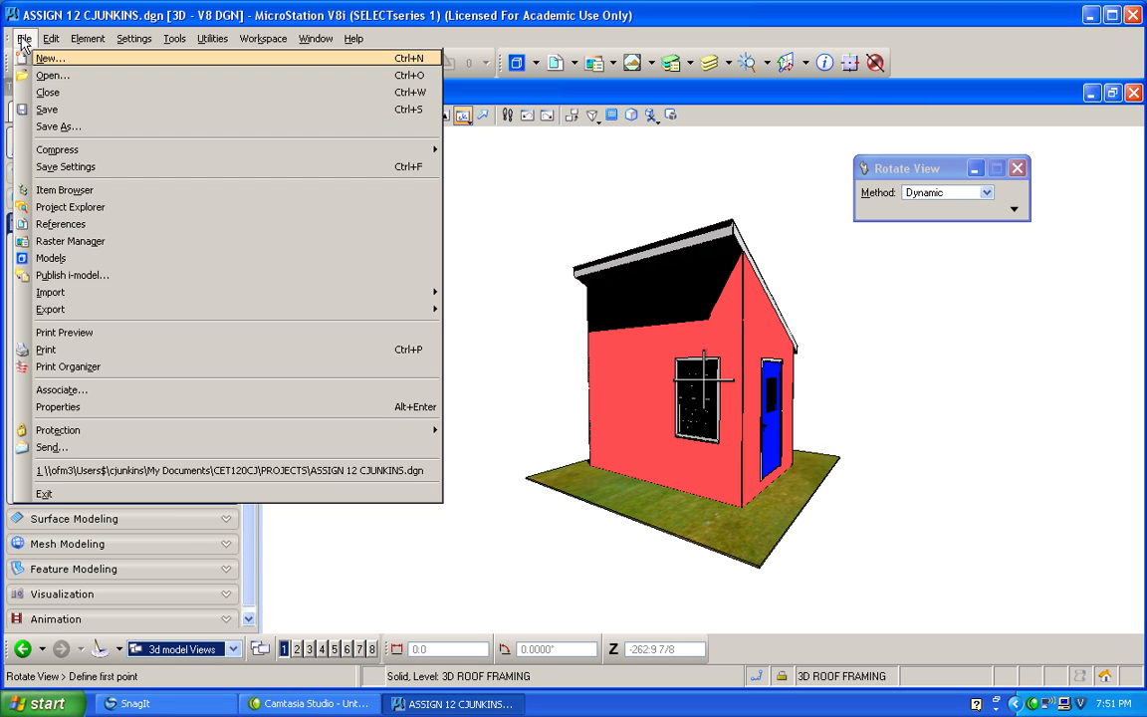
click(77, 349)
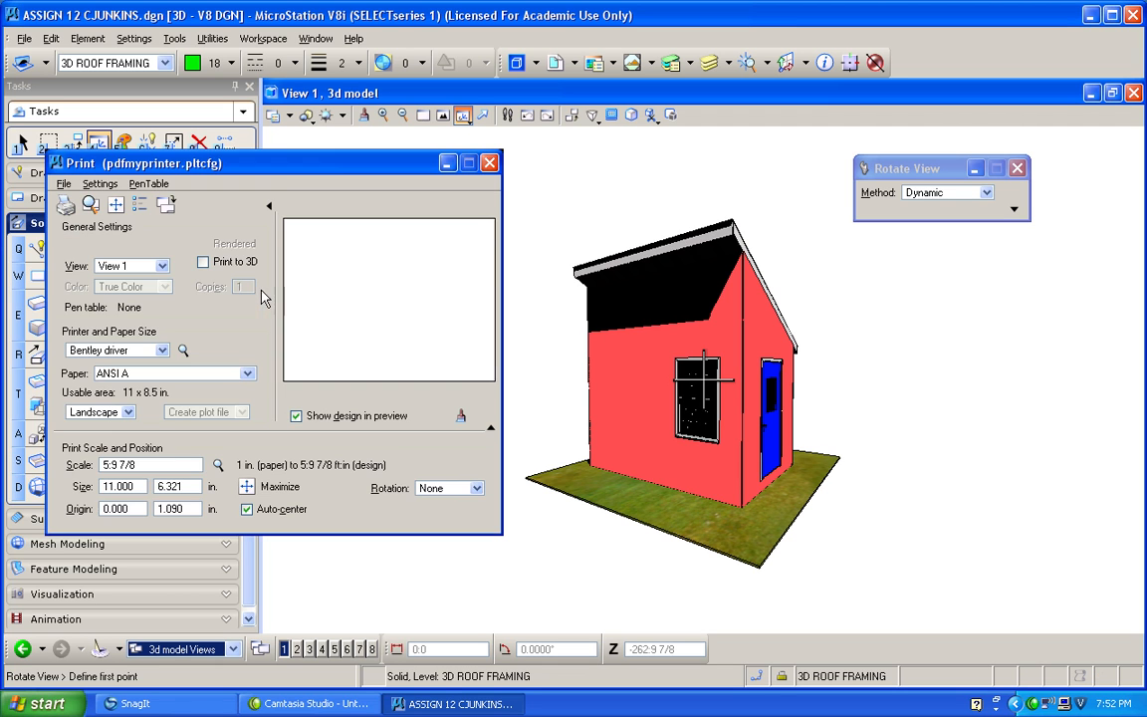
drag(261, 200, 684, 142)
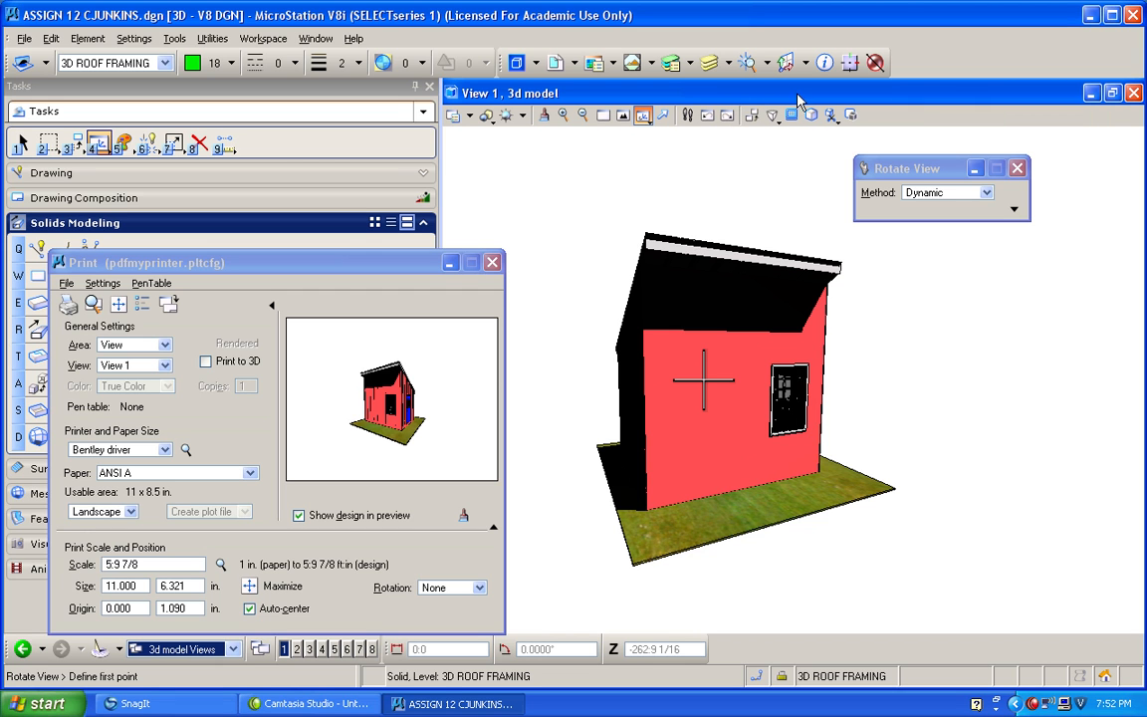
Rotate the building to face its window and door corner, and enlarge it in View 1 with Window Area.
click(624, 117)
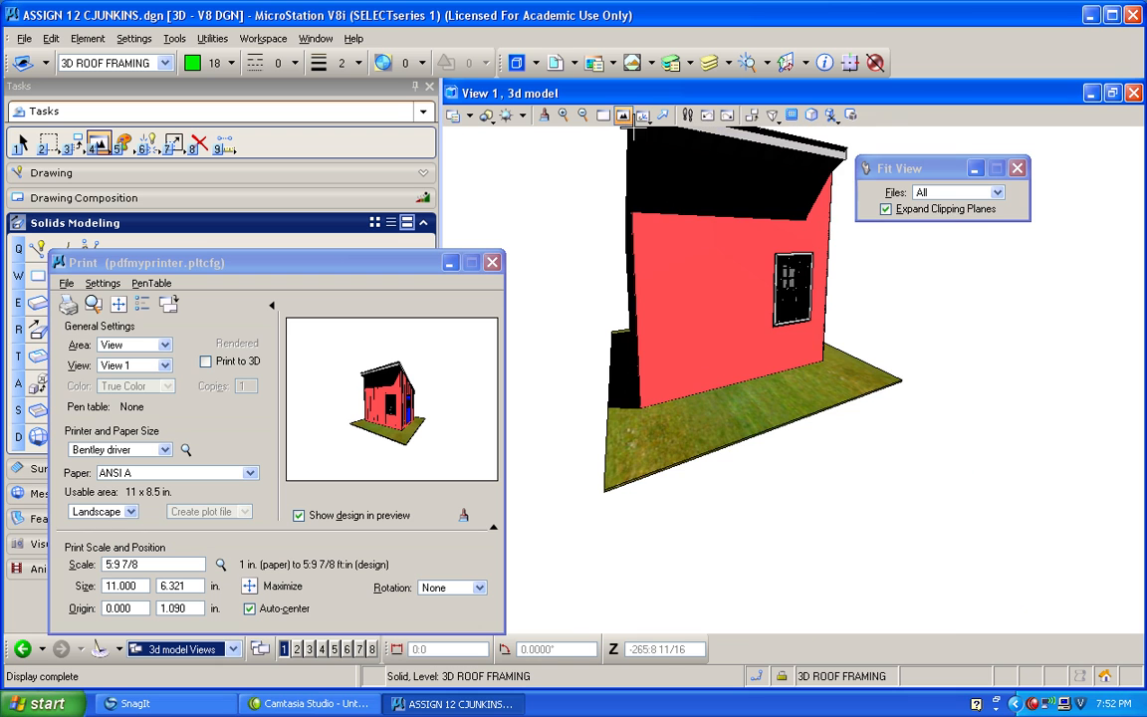
shift+drag(941, 531, 931, 480)
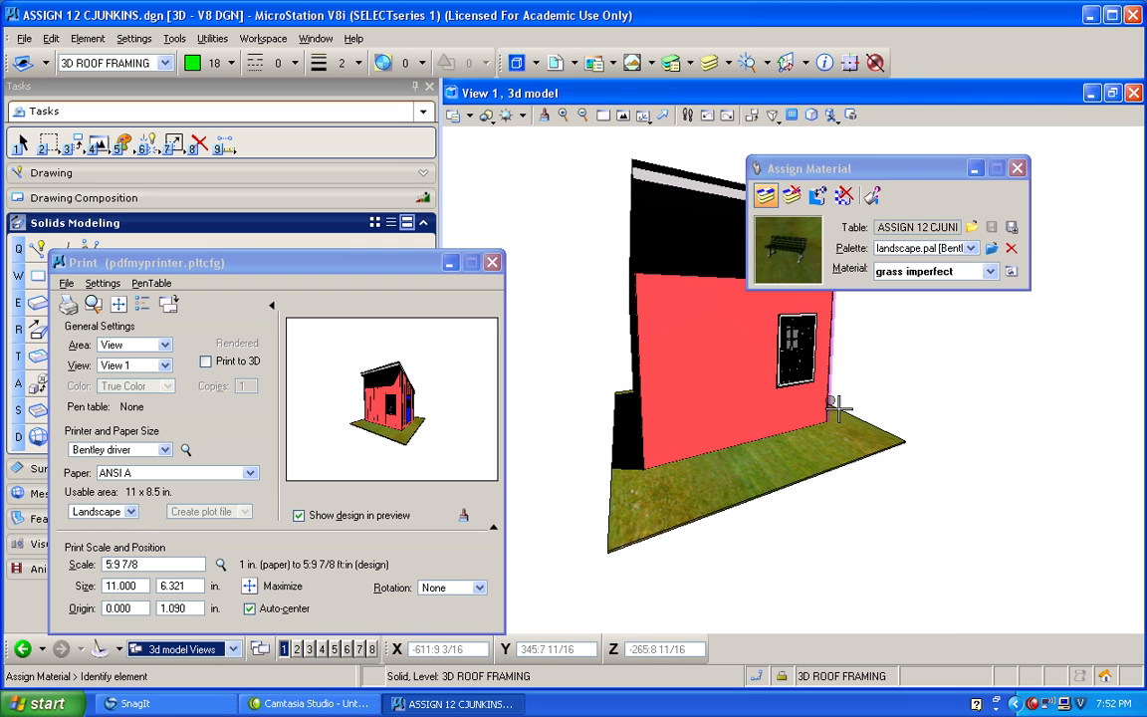
click(642, 120)
drag(605, 259, 644, 292)
click(602, 115)
click(607, 462)
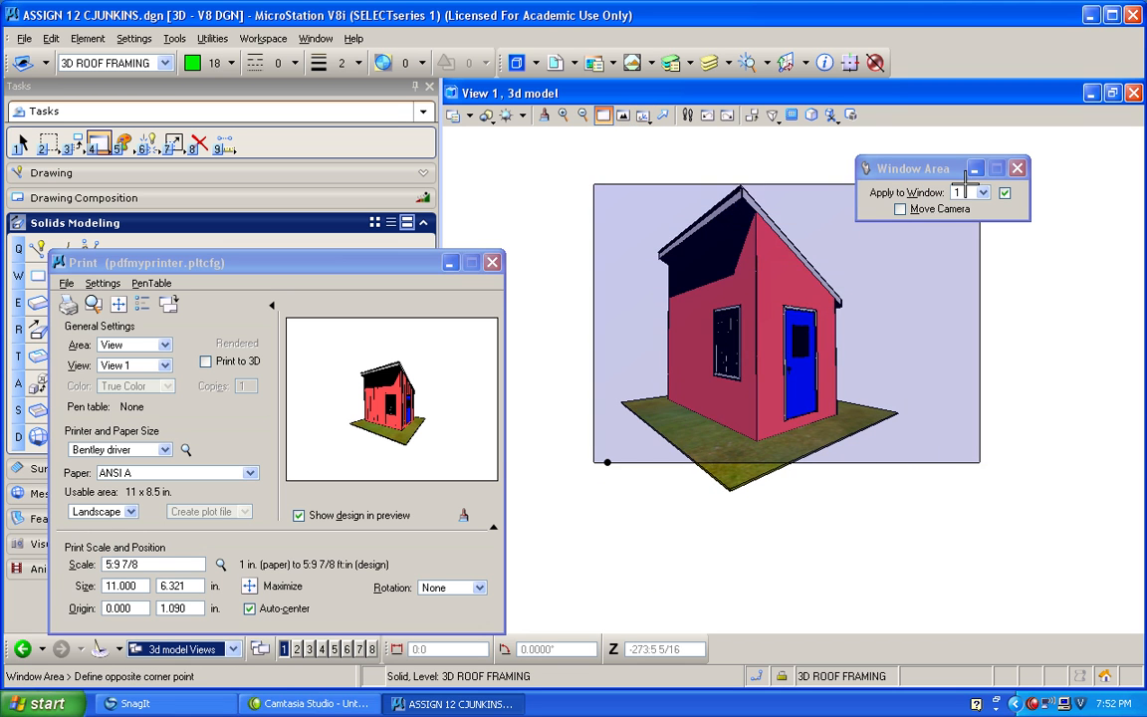
click(977, 149)
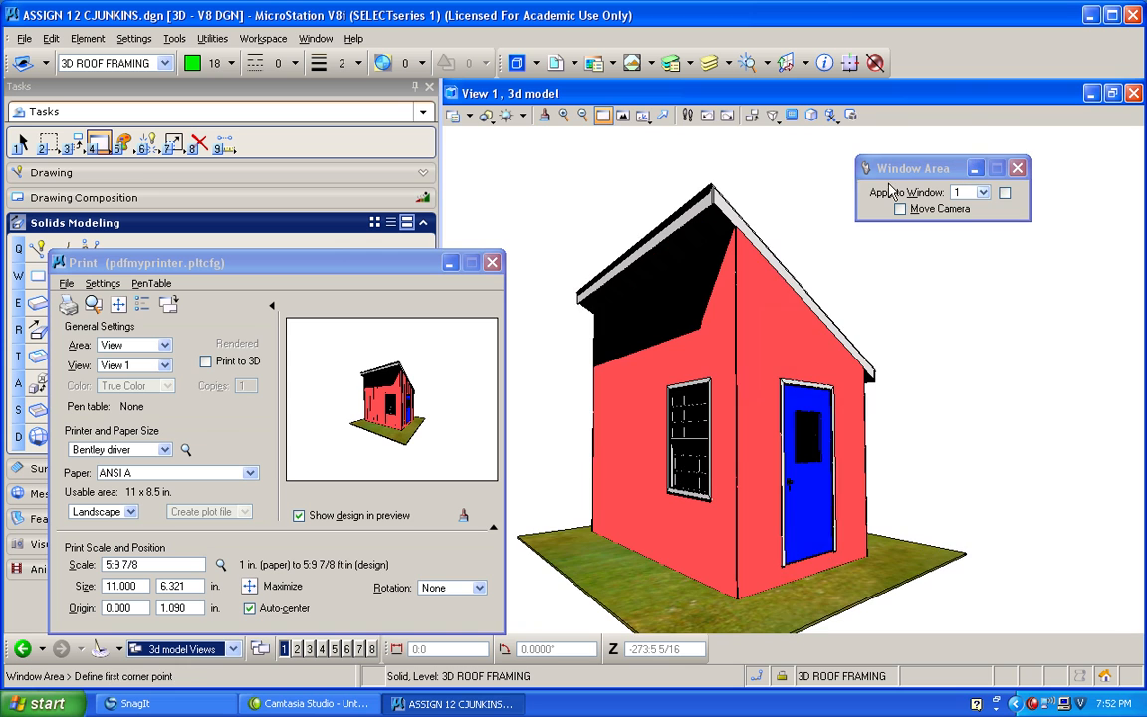
Choose the pdf.pltcfg Bentley printer driver configuration for the View 1 print and enable Print to 3D.
click(461, 515)
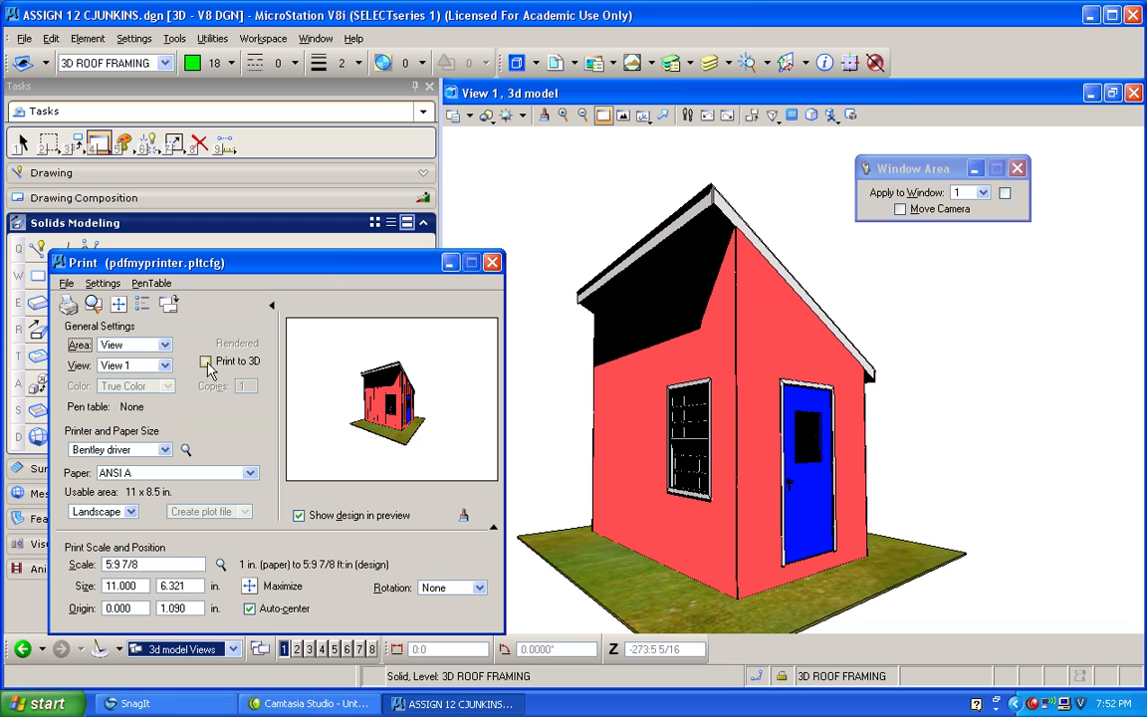
click(66, 283)
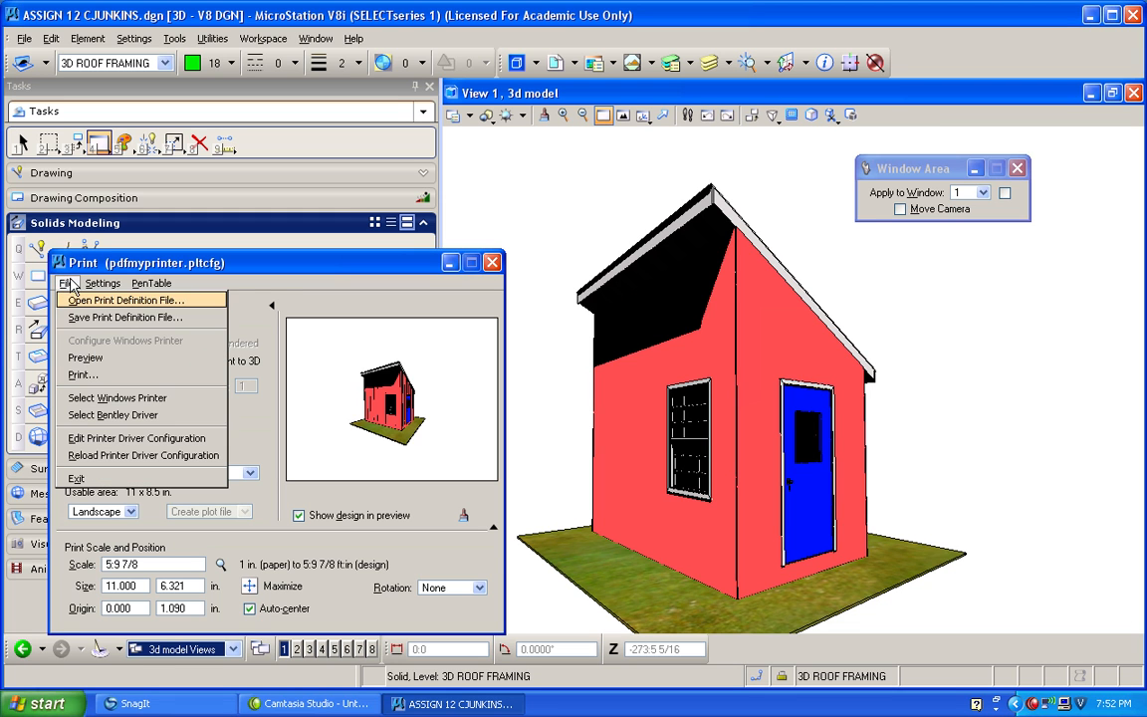
click(95, 417)
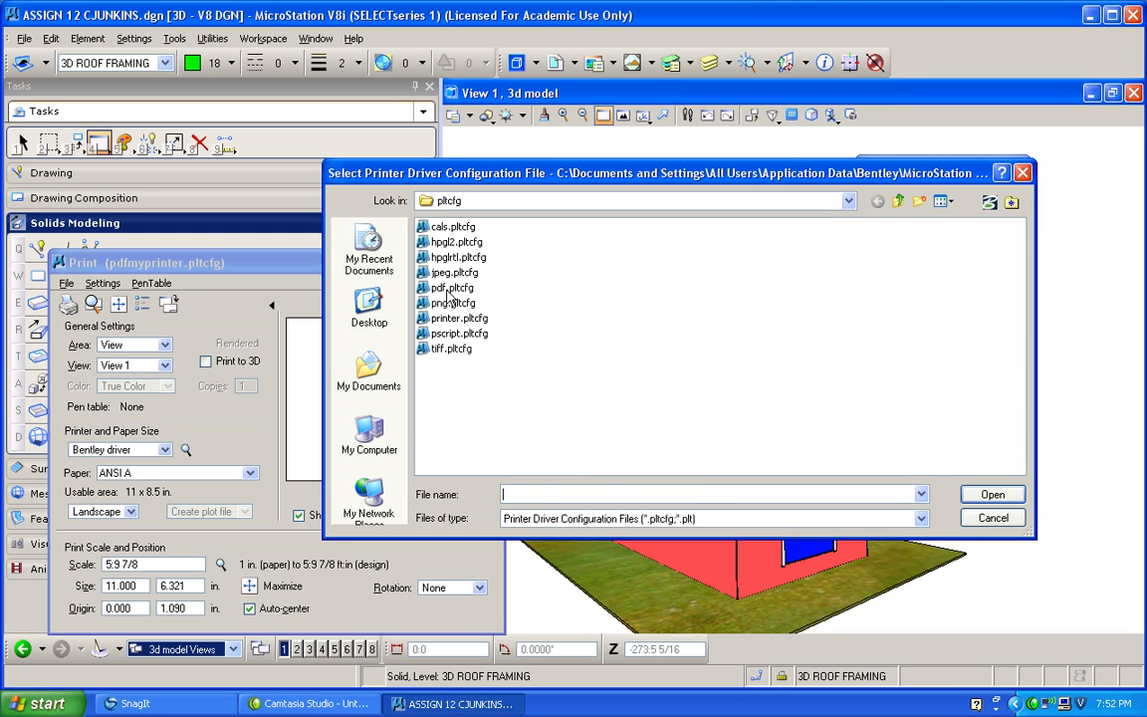
double_click(448, 291)
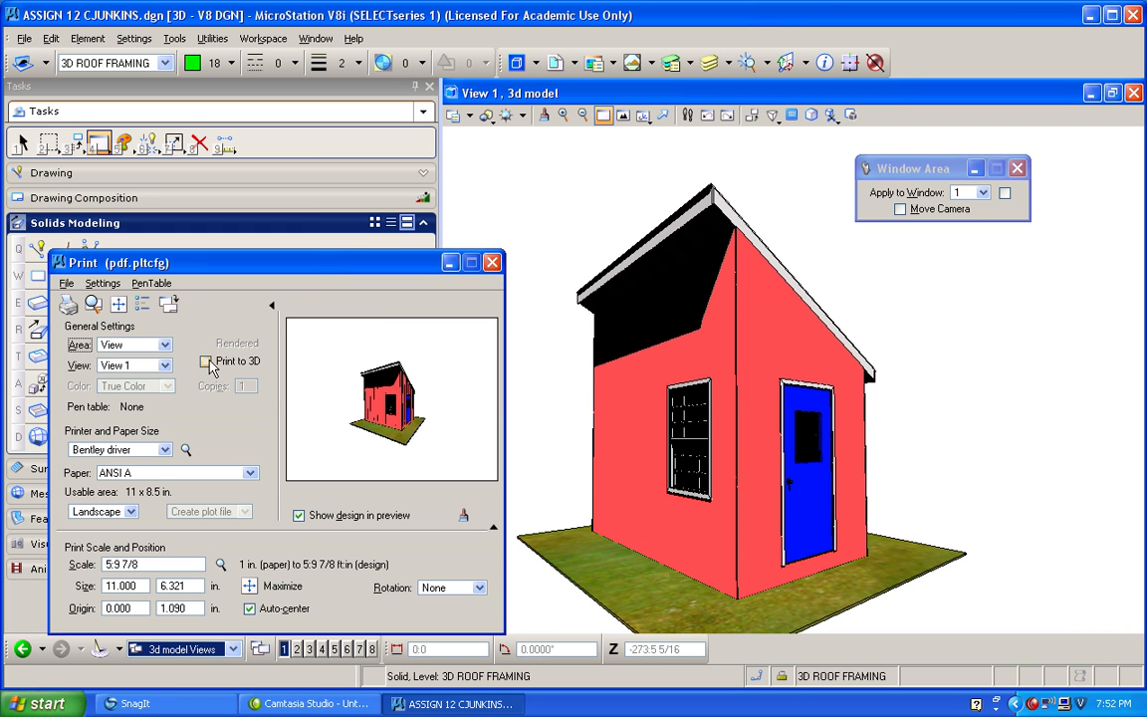
click(206, 362)
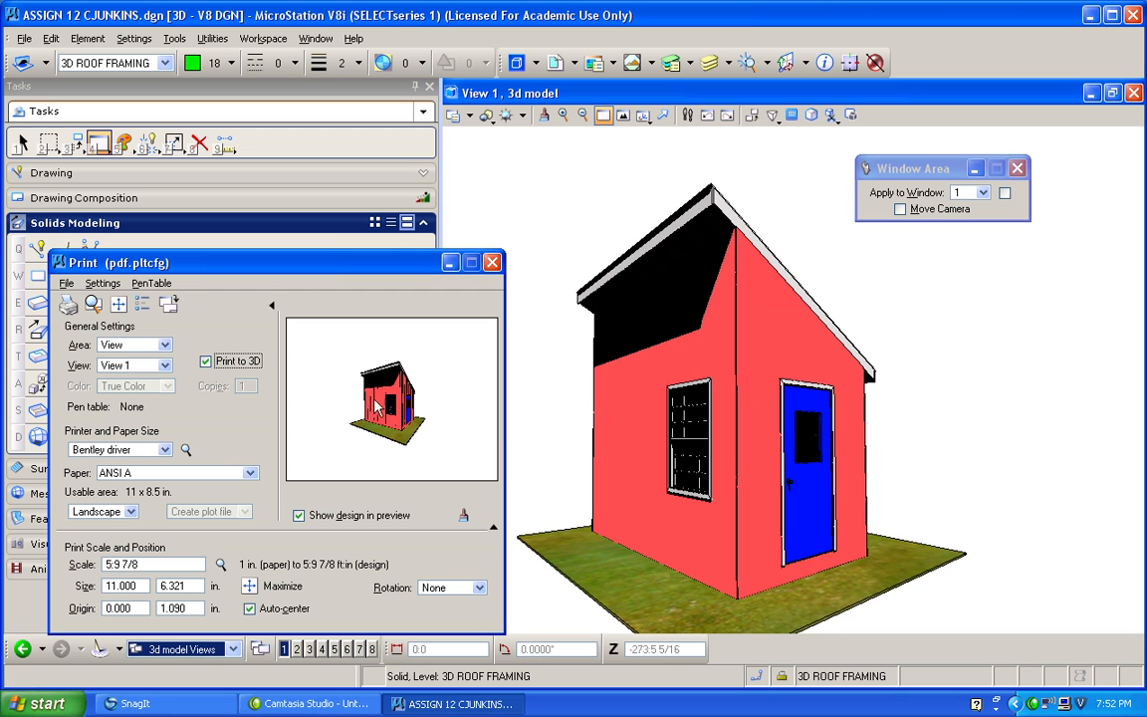
In the 3D Plotting options, raise the mesh resolution to 1985 and set the texture map size to Large (512x512).
click(103, 283)
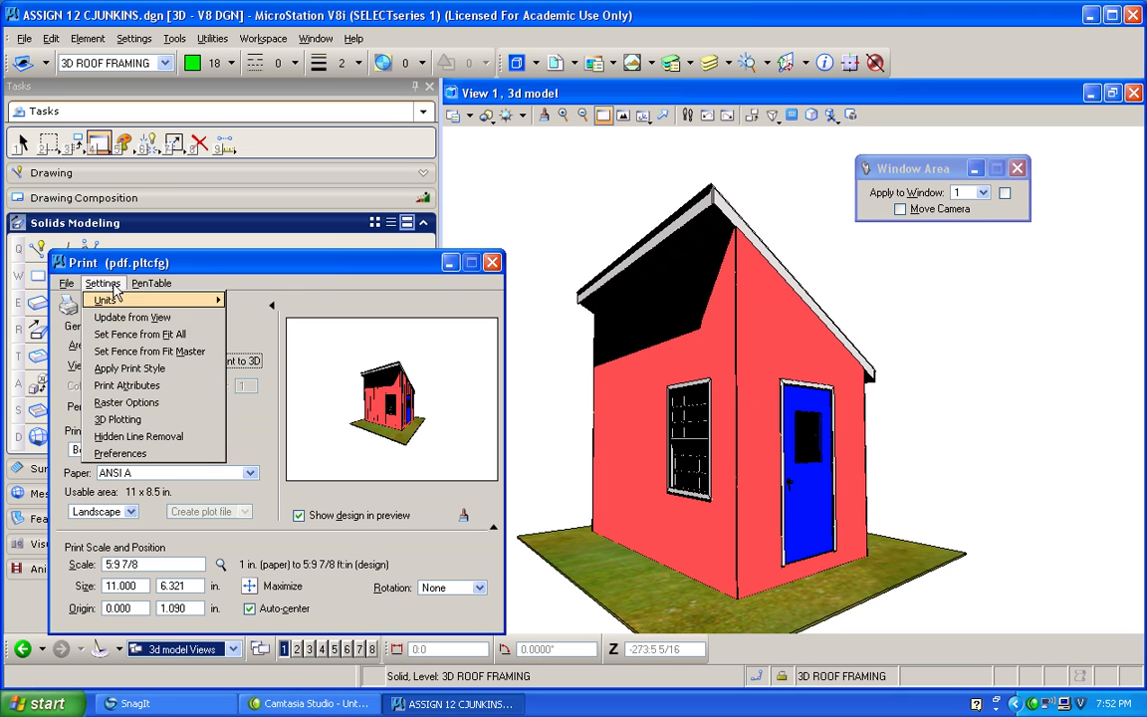
click(137, 420)
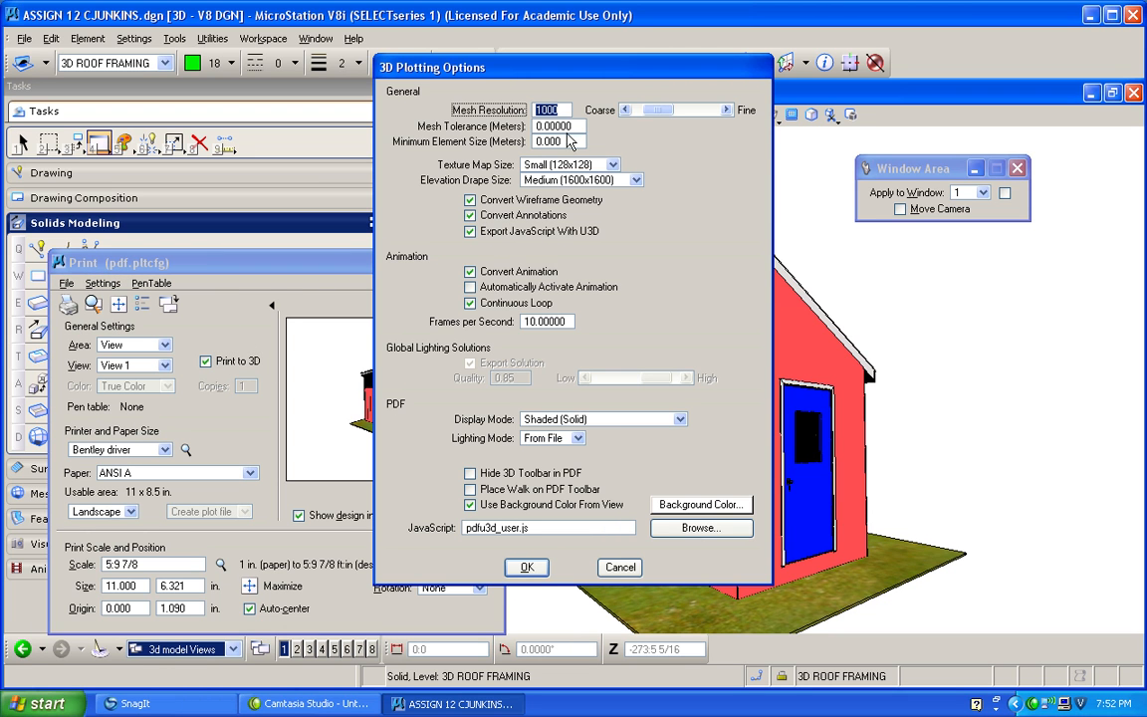
drag(658, 111, 675, 113)
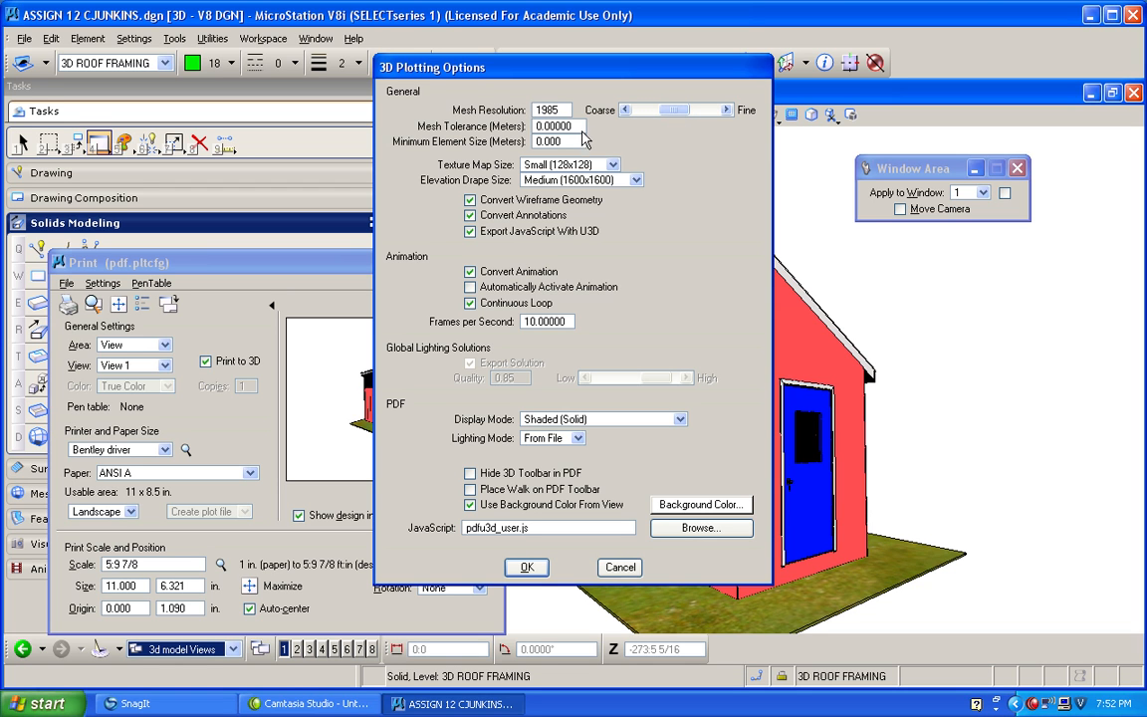
click(613, 165)
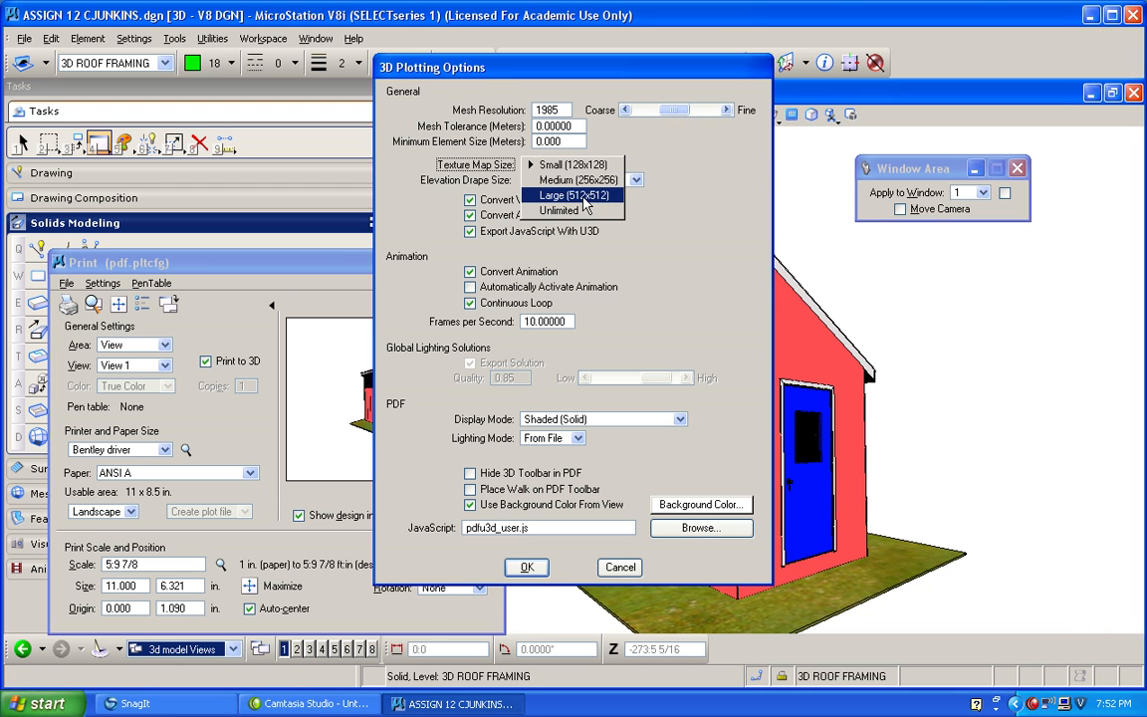
click(584, 196)
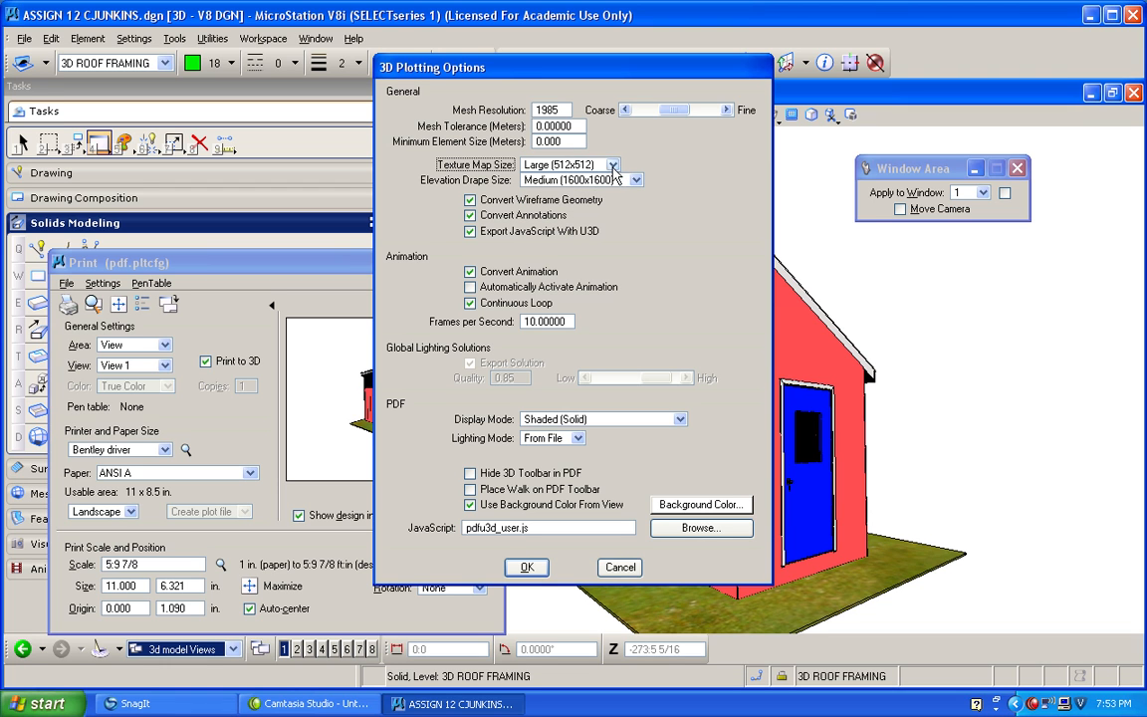
Disable Convert Animation and Continuous Loop, enable Place Walk on PDF Toolbar, and accept the 3D plotting options with Shaded (Solid) display mode.
click(470, 271)
click(470, 304)
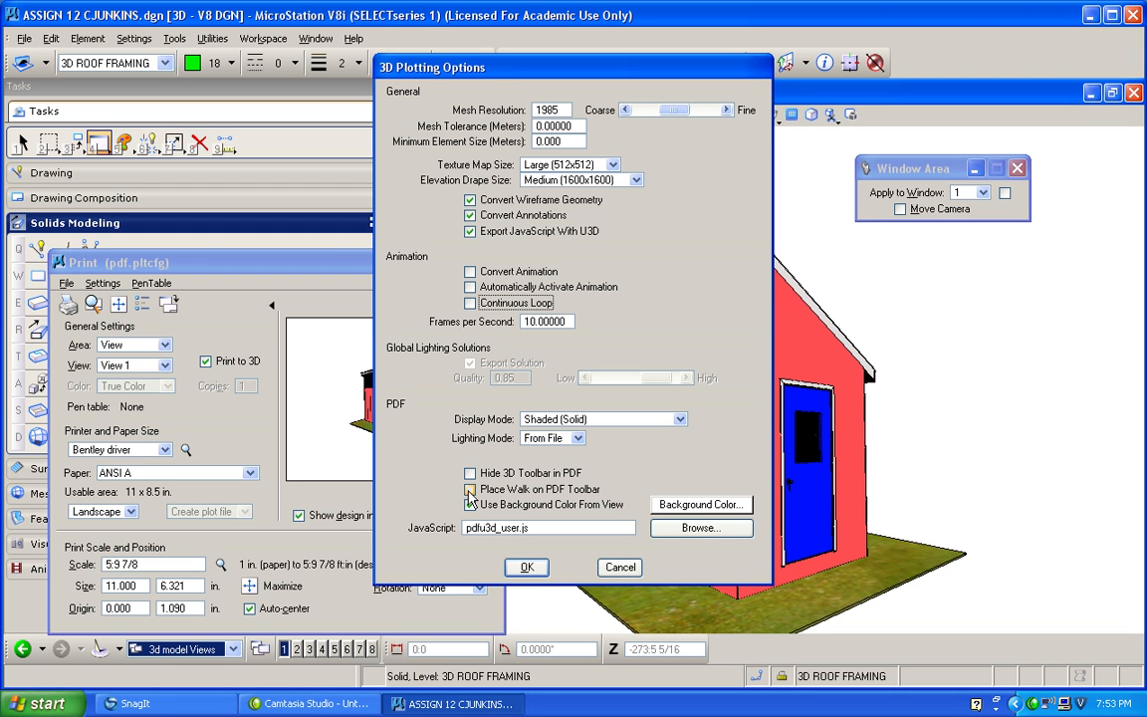
click(470, 489)
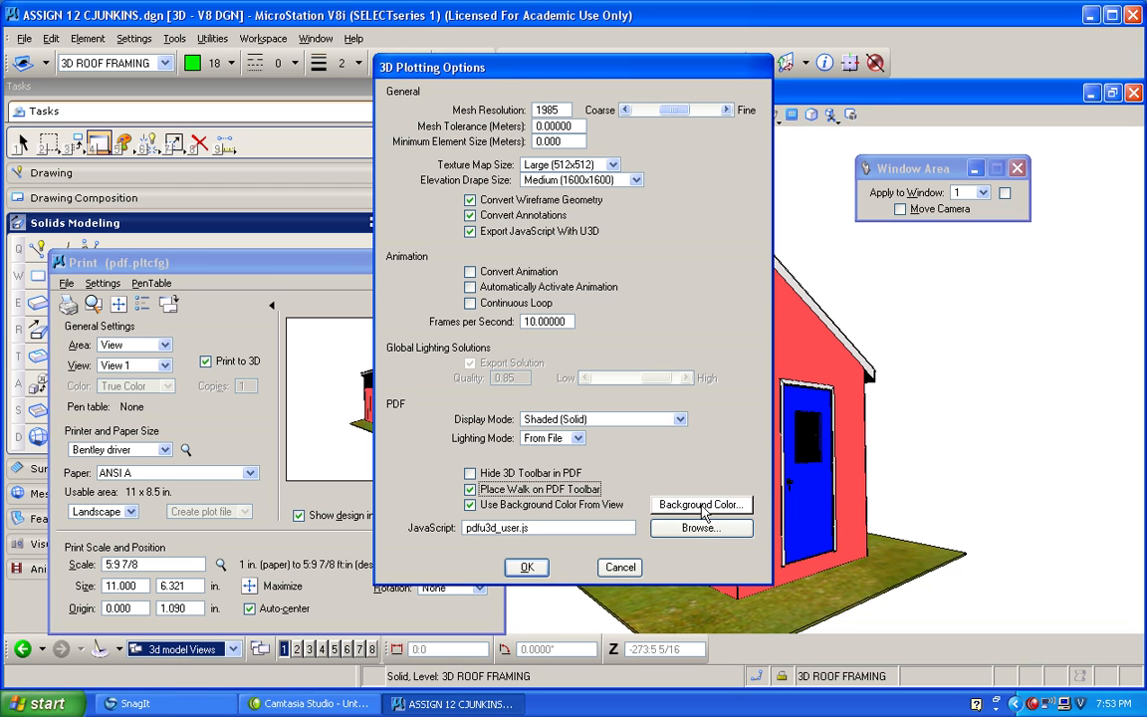
click(682, 419)
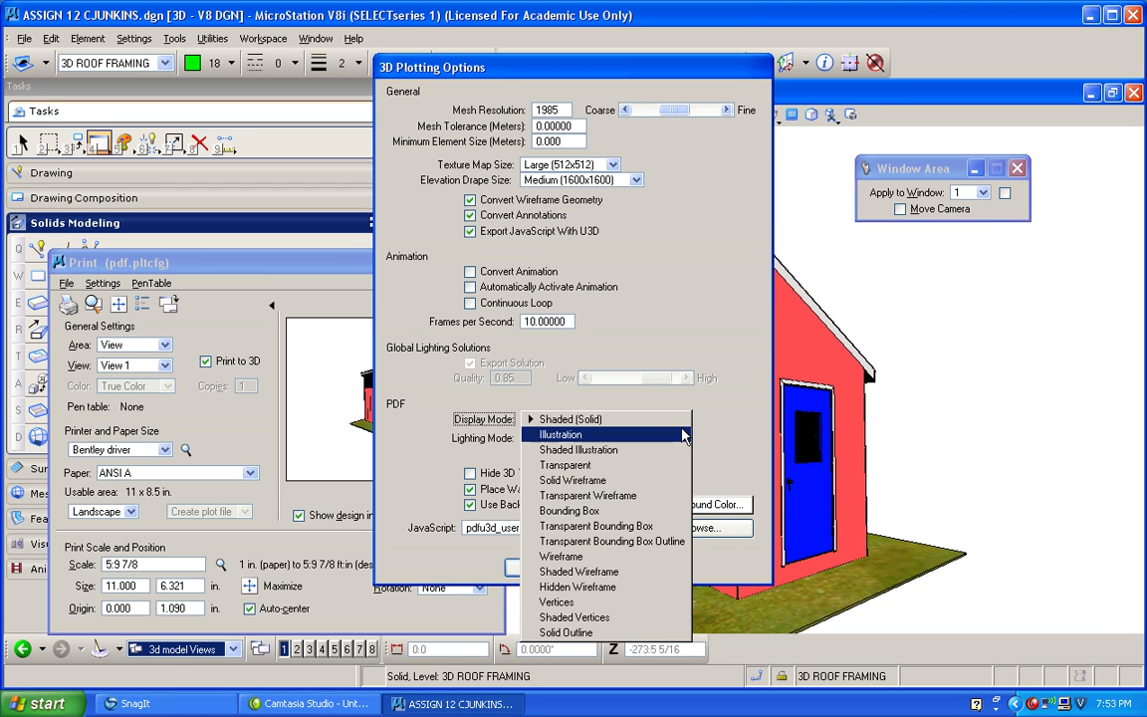
click(634, 423)
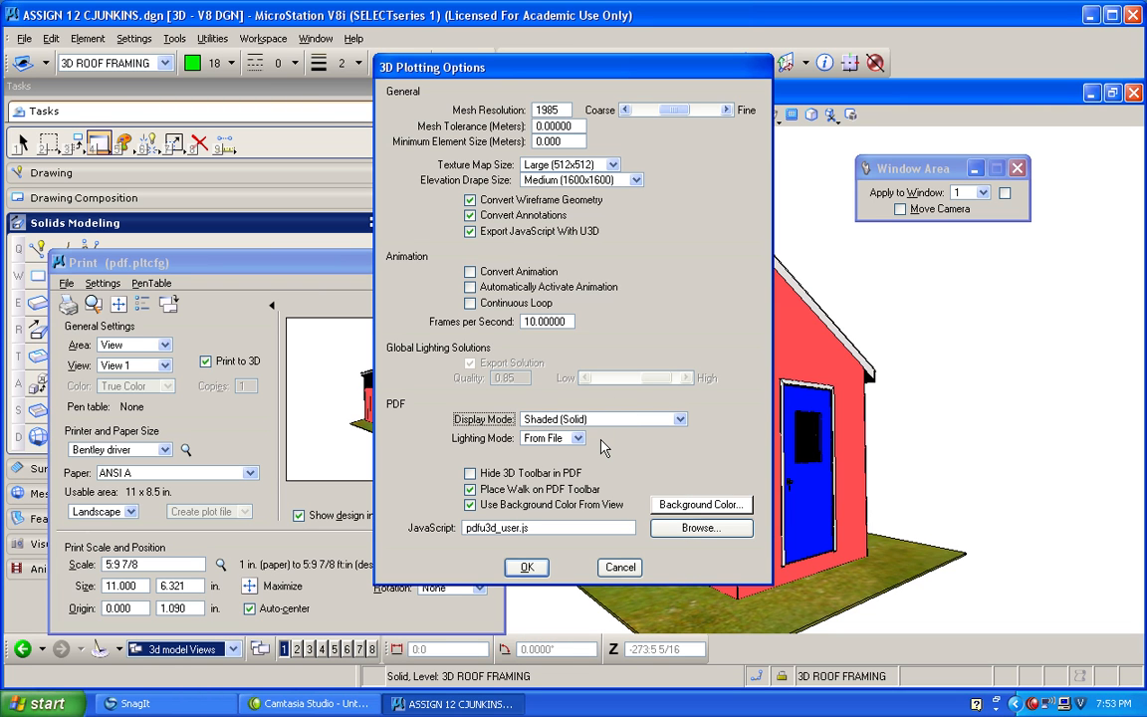
click(529, 567)
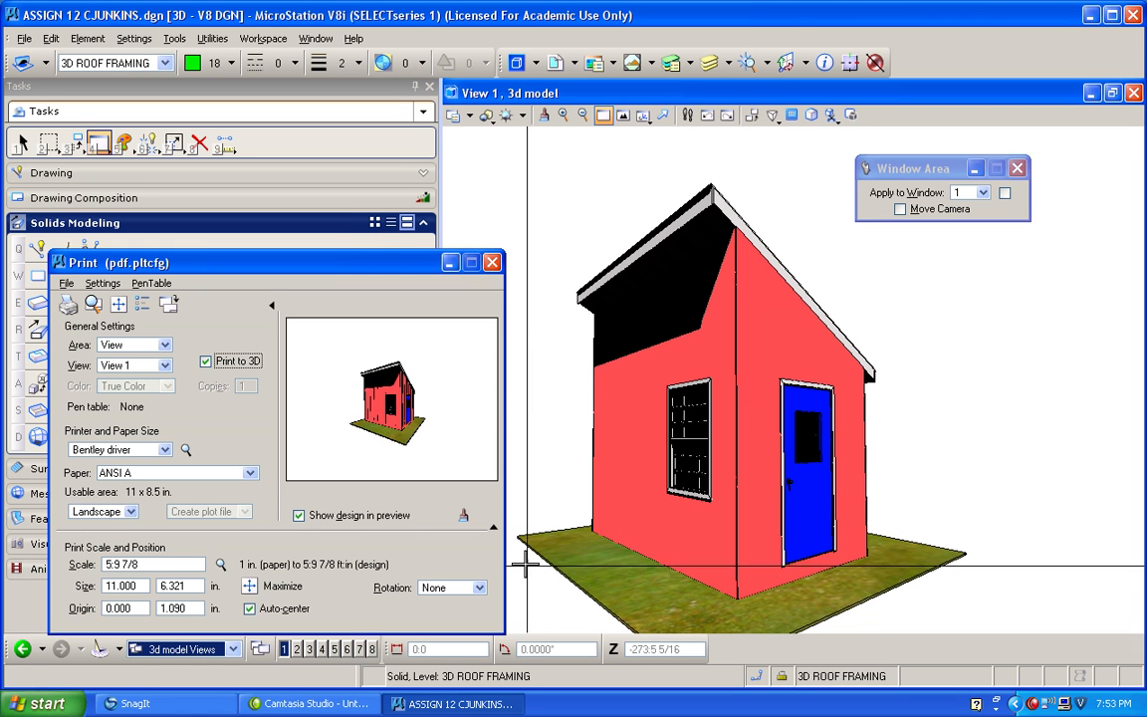
Start printing the 3D PDF and choose My Documents\CET120CJ\HOMEWORK as its destination folder.
click(68, 309)
click(809, 200)
click(508, 255)
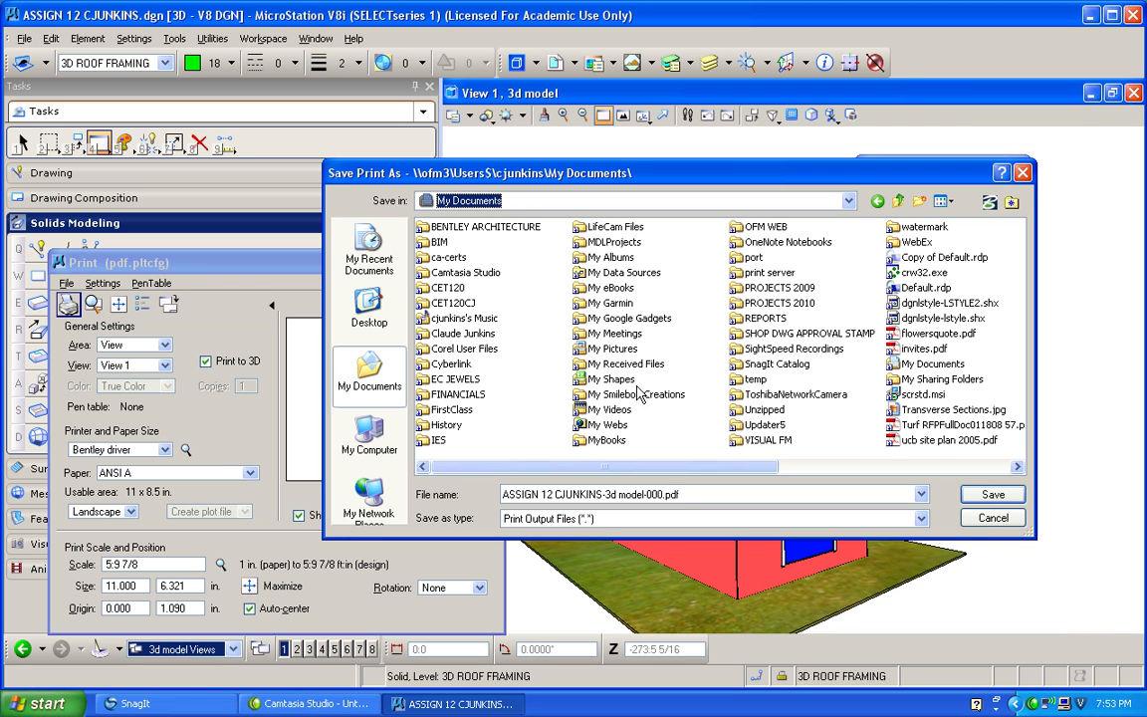
double_click(453, 303)
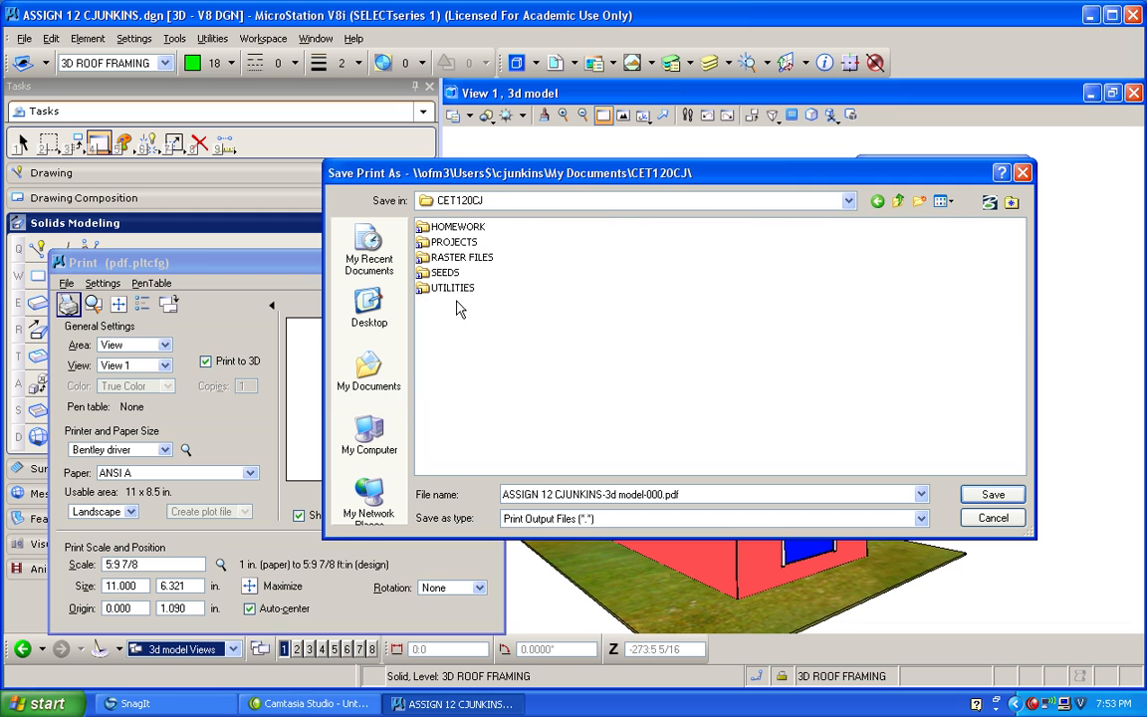
double_click(455, 229)
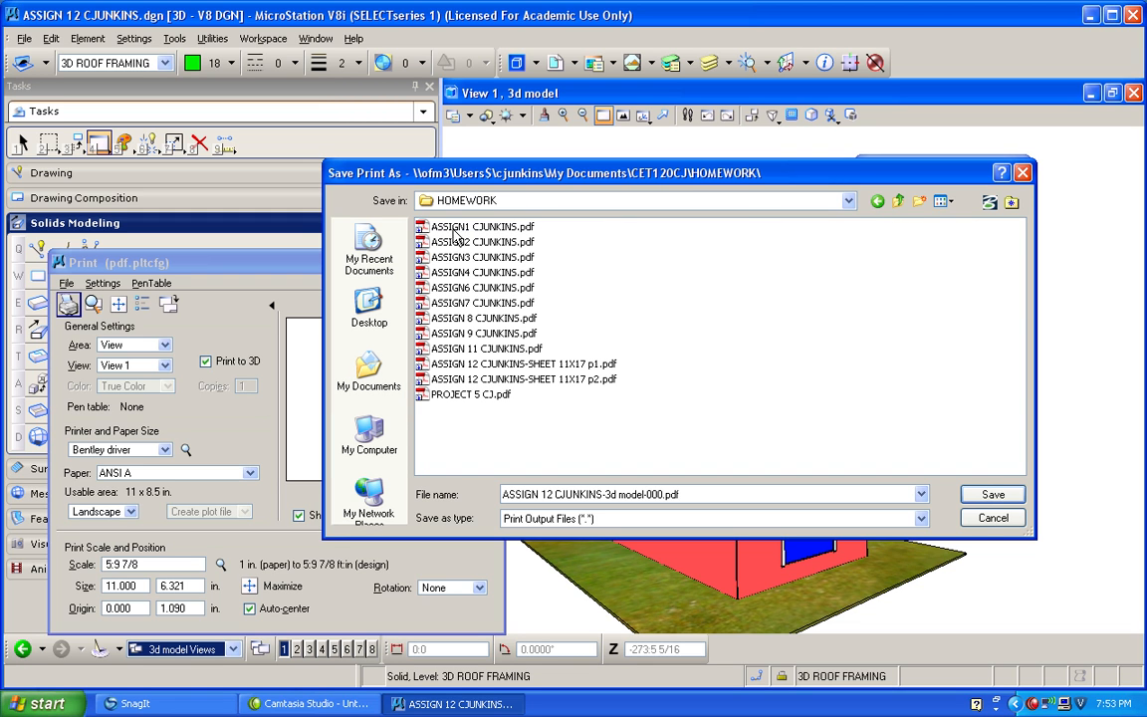
Change the PDF's file name to ASSIGN 13 with the author's name and the ending -3d, and save the print.
click(555, 494)
click(547, 494)
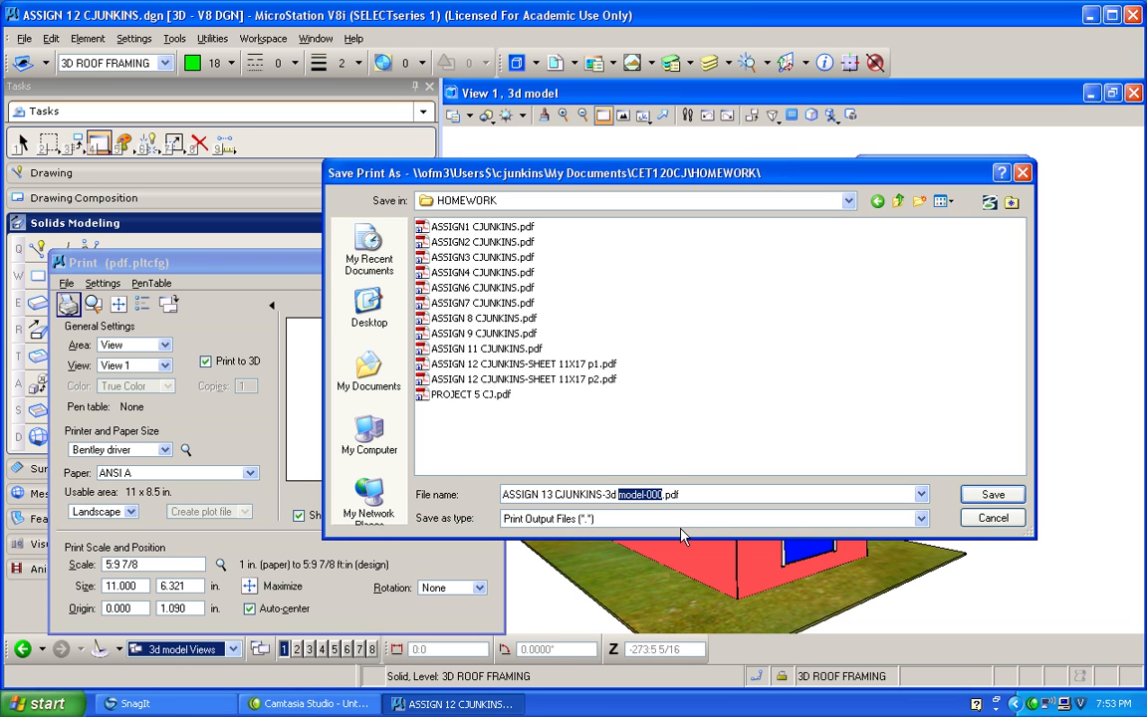
key(Delete)
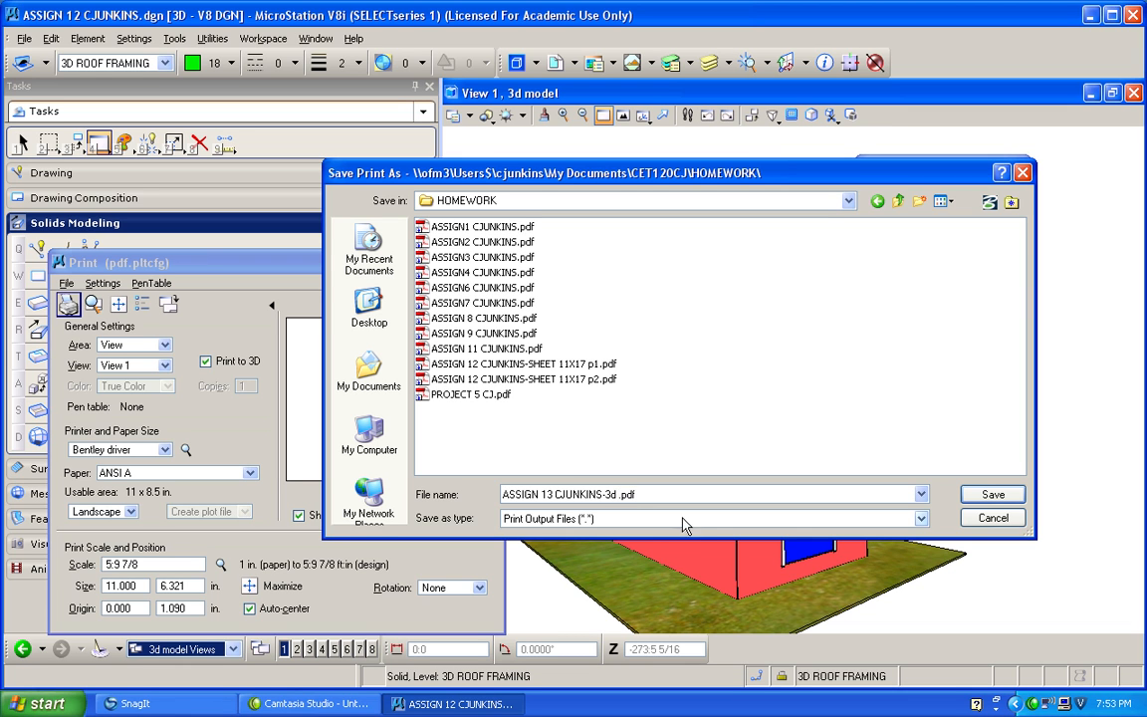
key(Delete)
click(991, 498)
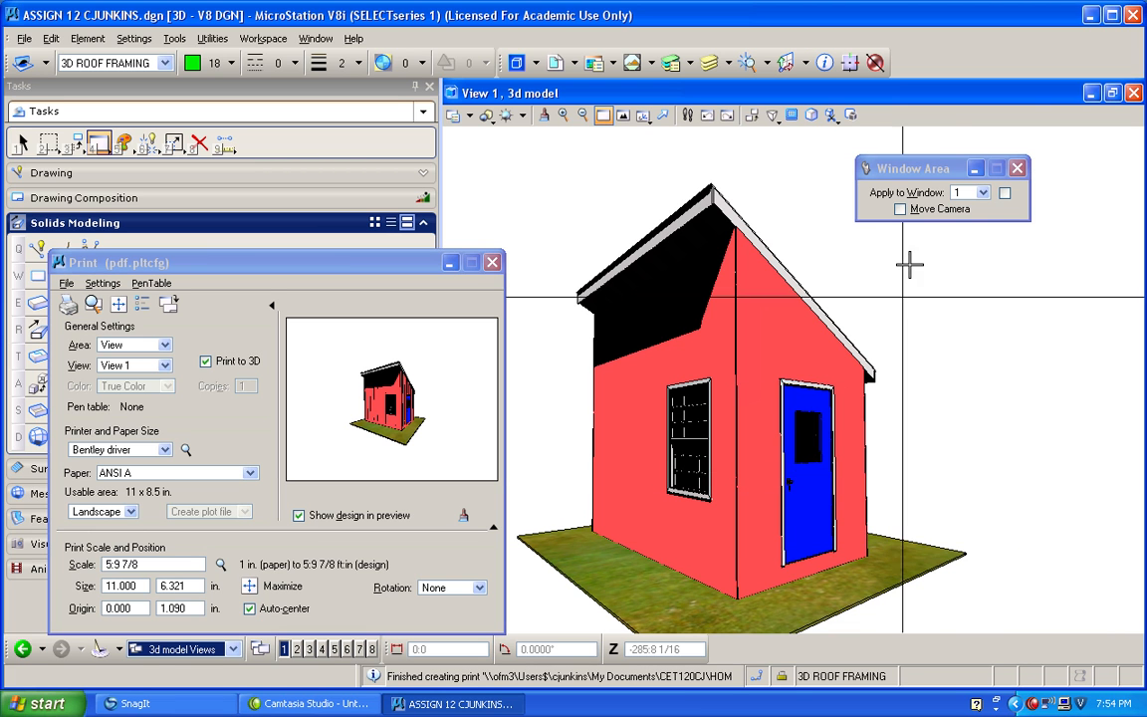
Switch to Windows Explorer and open the printed ASSIGN 13 3D PDF from CET120CJ\HOMEWORK, dismissing the expired credentials message.
click(1092, 15)
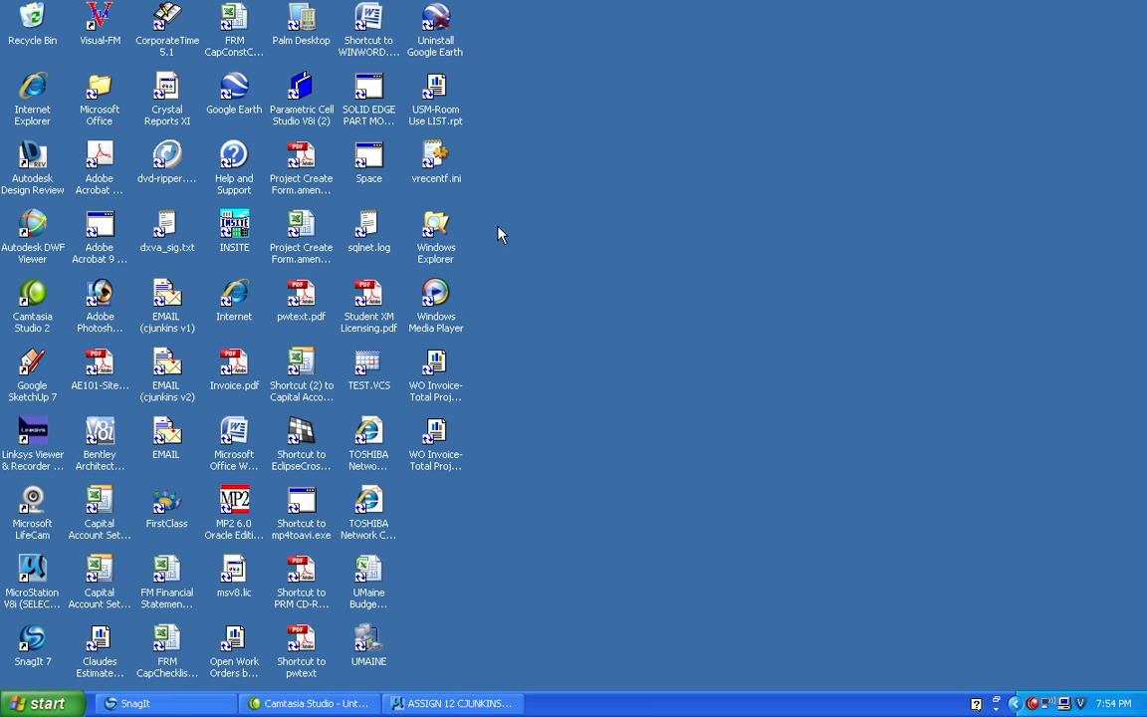
double_click(435, 227)
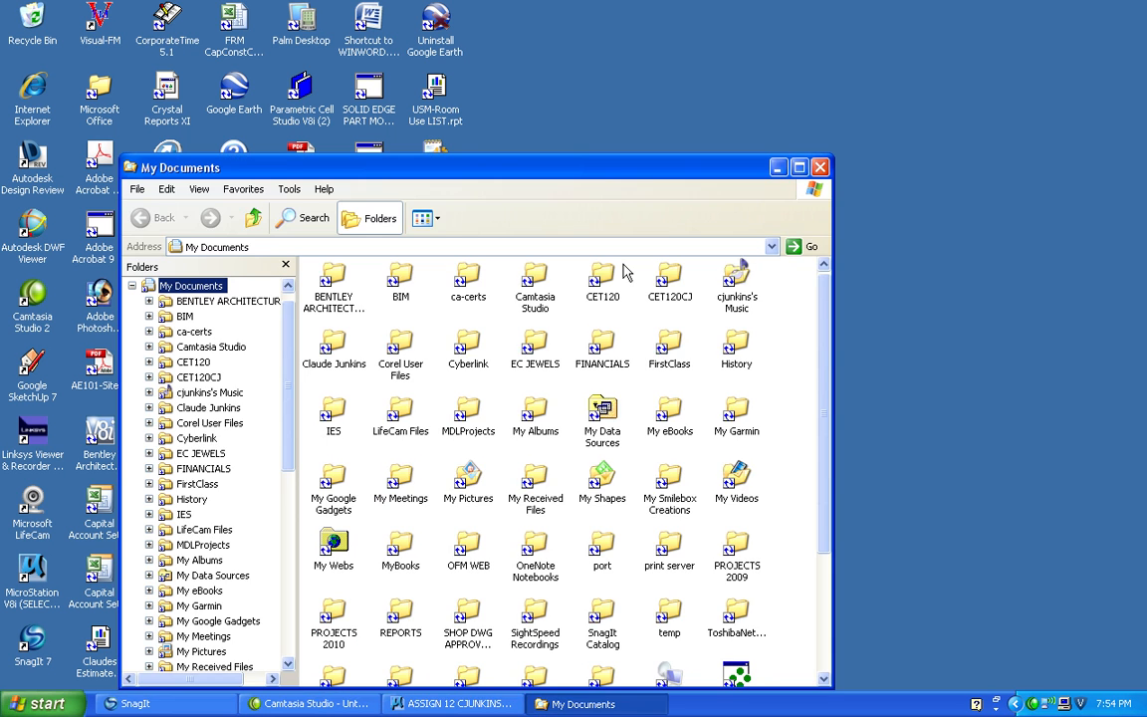
double_click(669, 281)
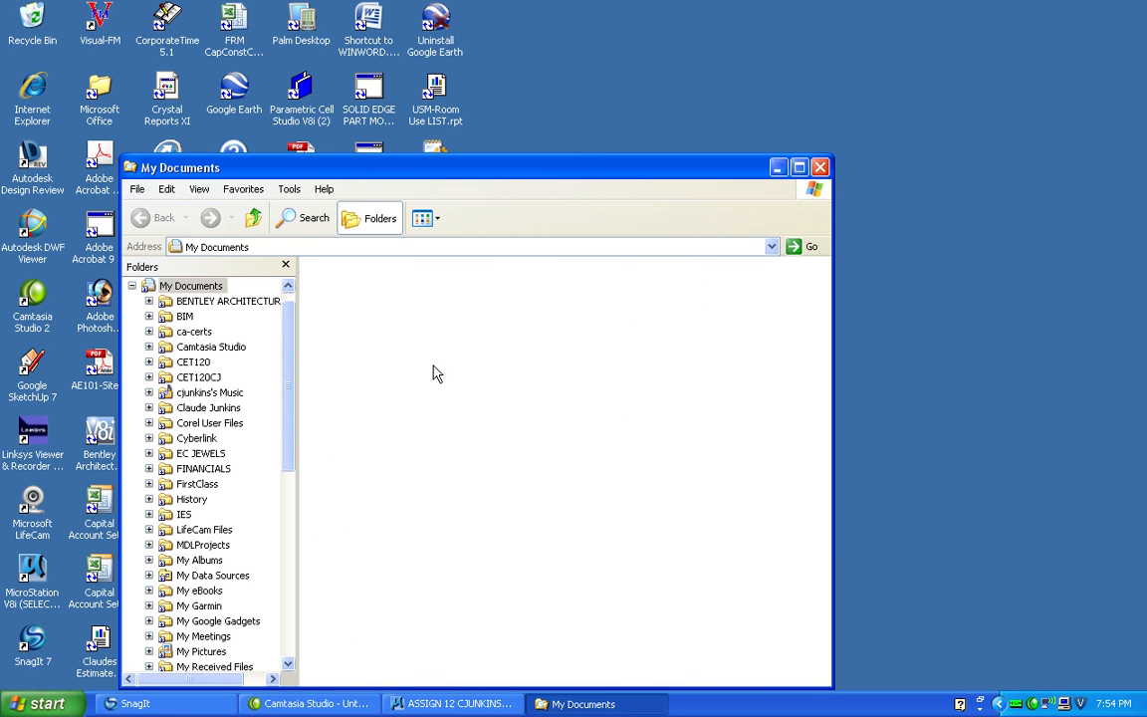
double_click(358, 294)
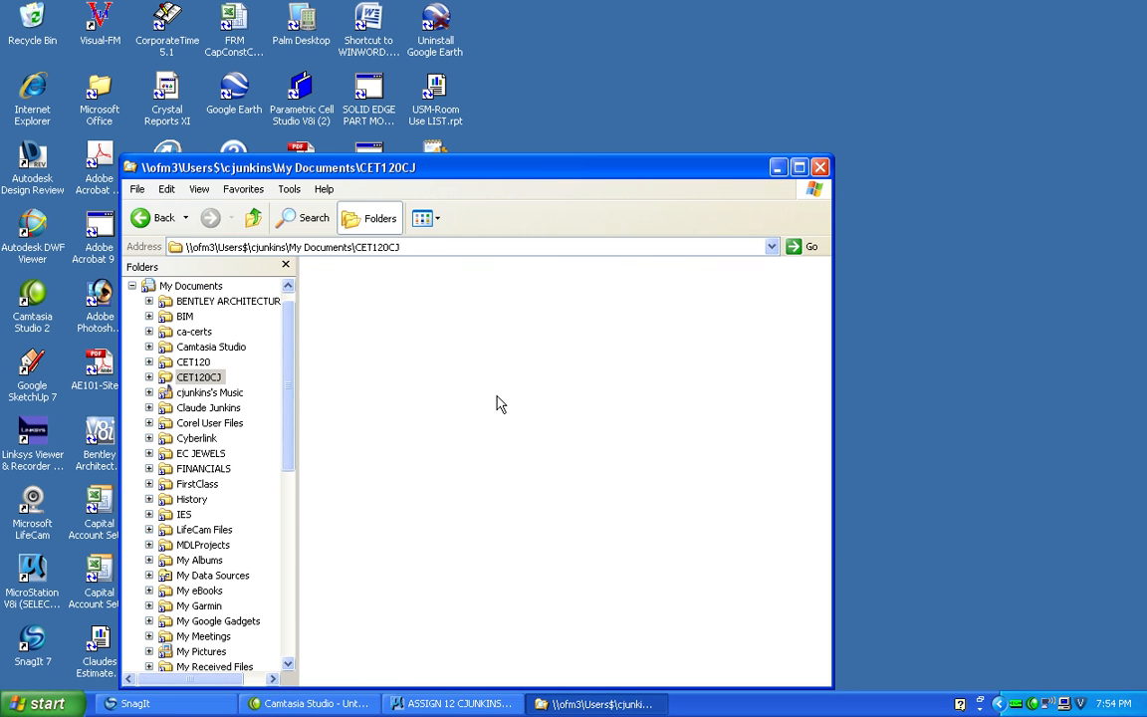
click(571, 521)
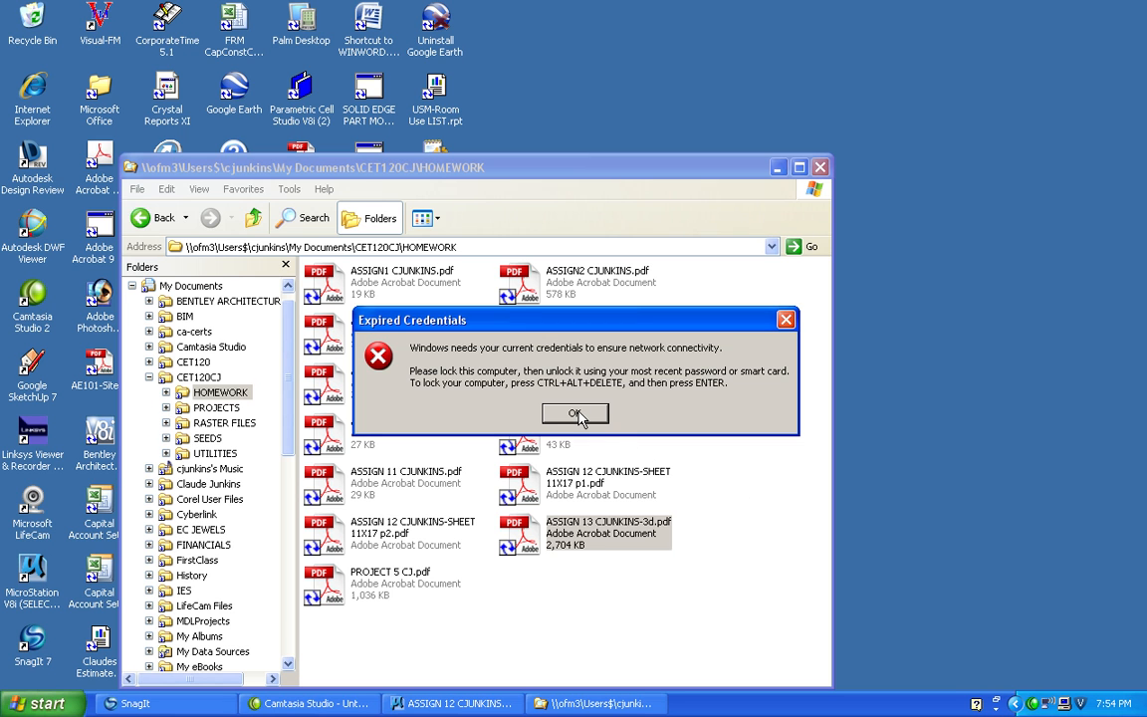
click(576, 413)
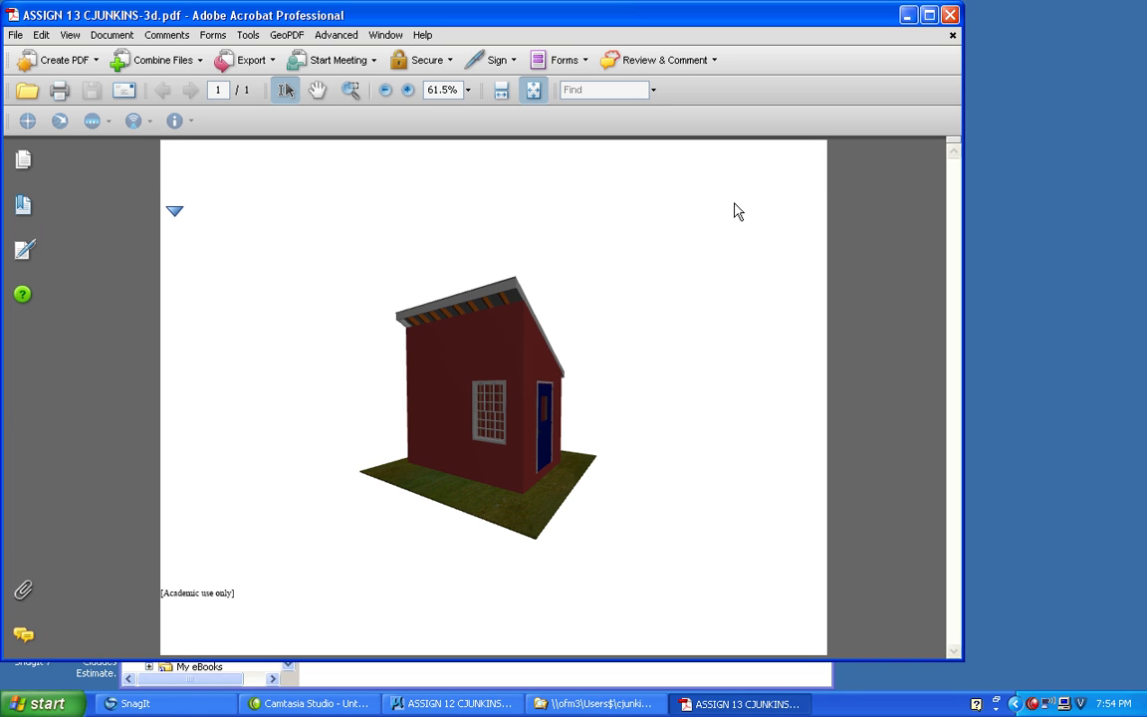
Examine the building in the 3D PDF by rotating it and moving with Walk, and restore the default view.
drag(377, 366, 595, 394)
drag(461, 399, 497, 523)
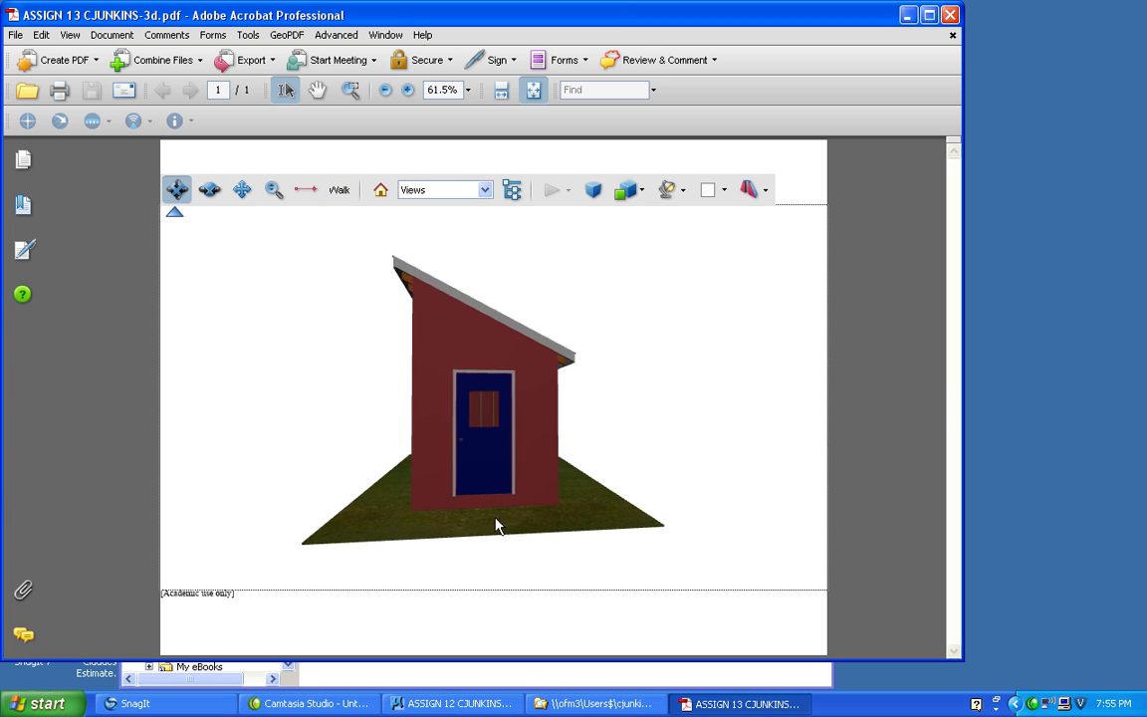
click(335, 197)
drag(482, 474, 625, 326)
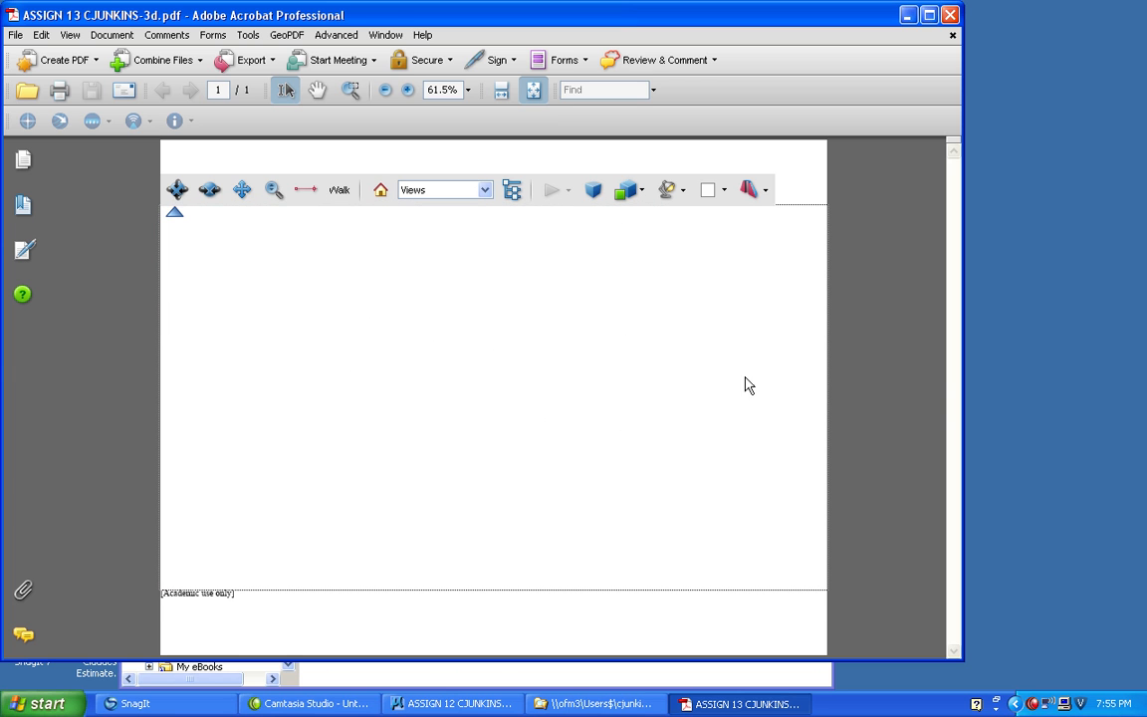
drag(566, 346, 507, 308)
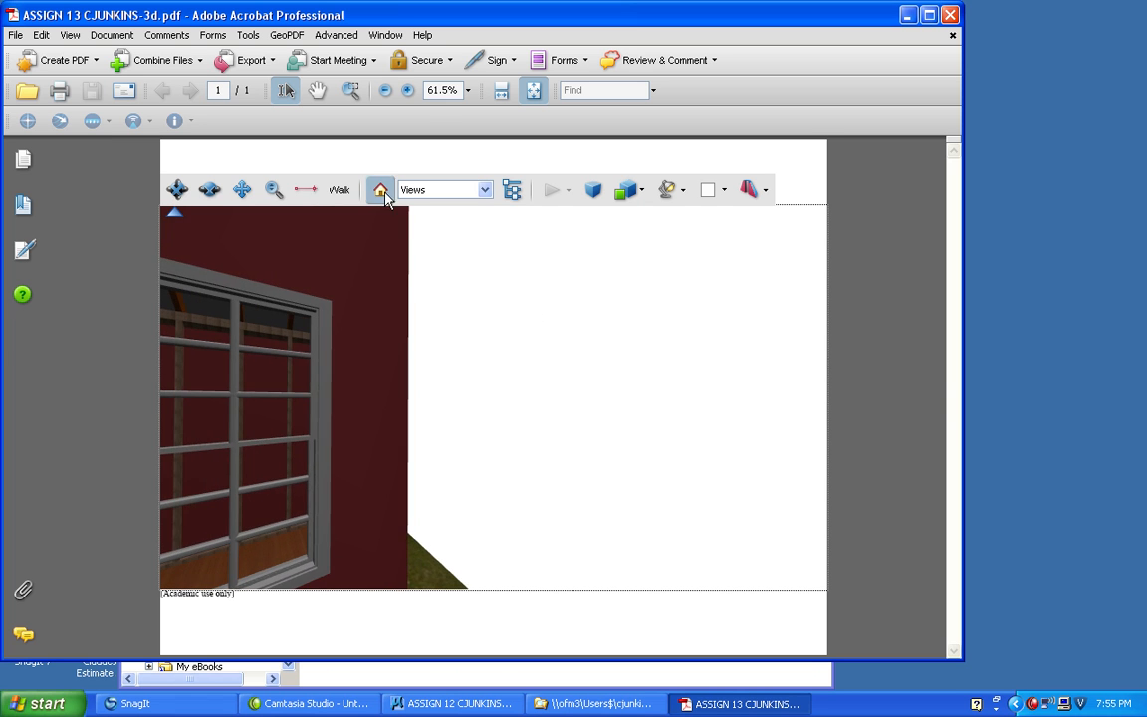
click(380, 189)
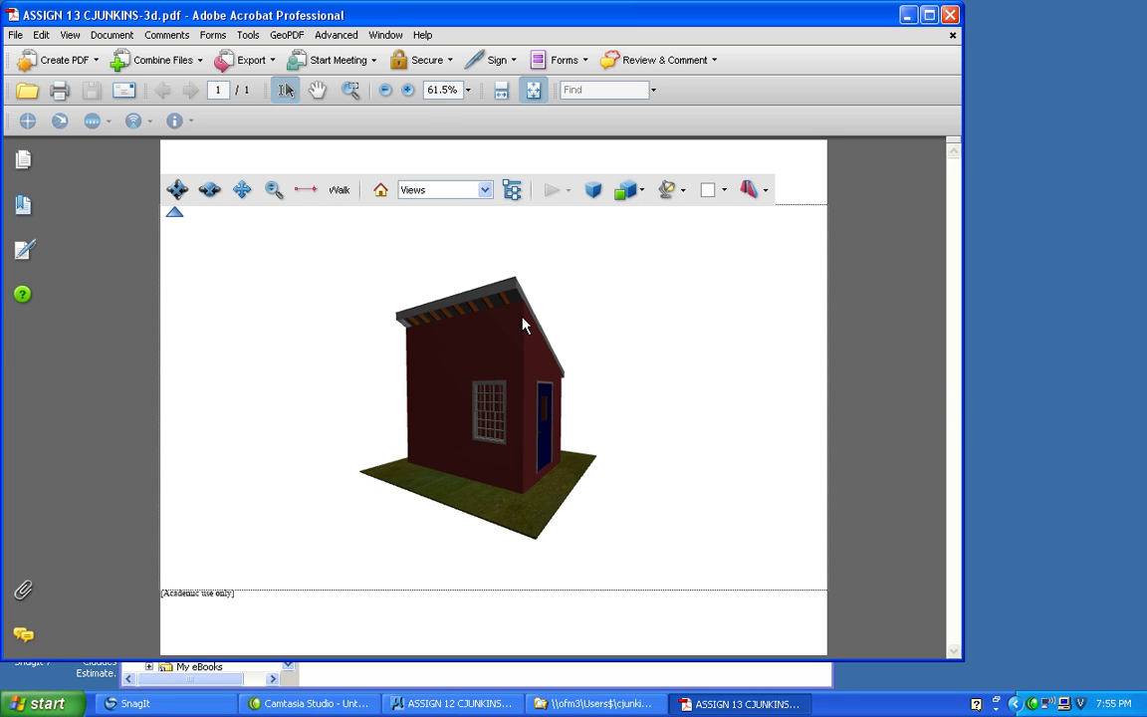
Try Day Lights on the building, and switch its render mode through Shaded Illustration and Transparent Wireframe to Transparent.
click(683, 193)
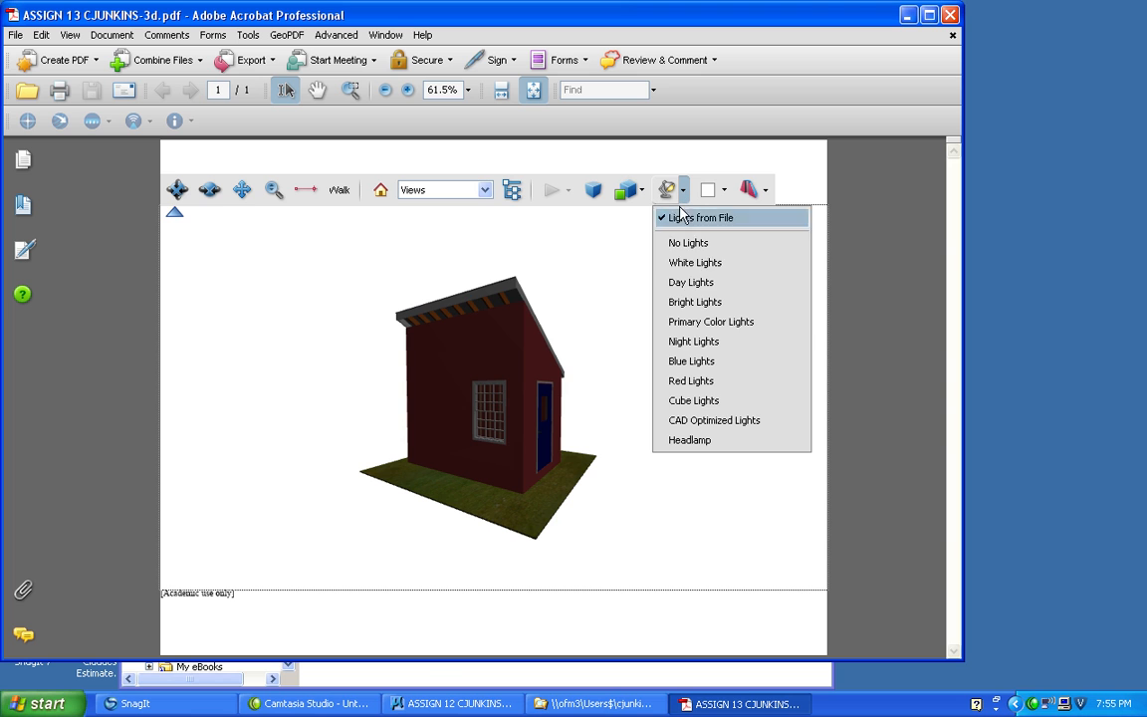
click(687, 283)
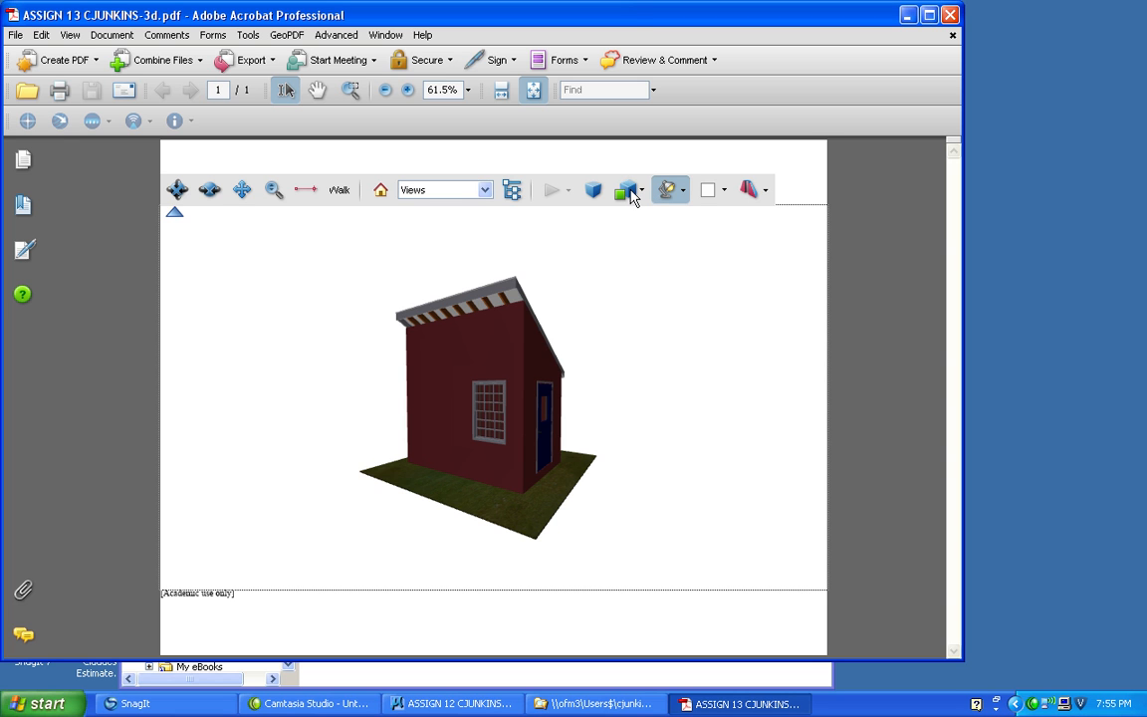
click(630, 194)
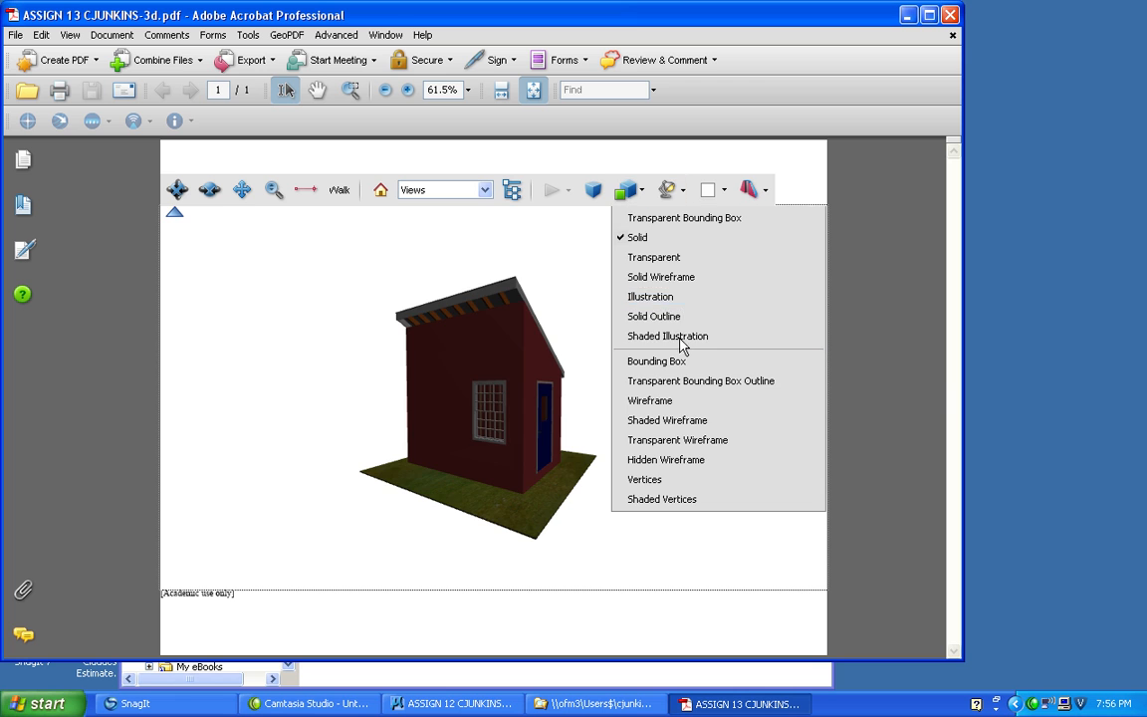
click(681, 336)
click(637, 193)
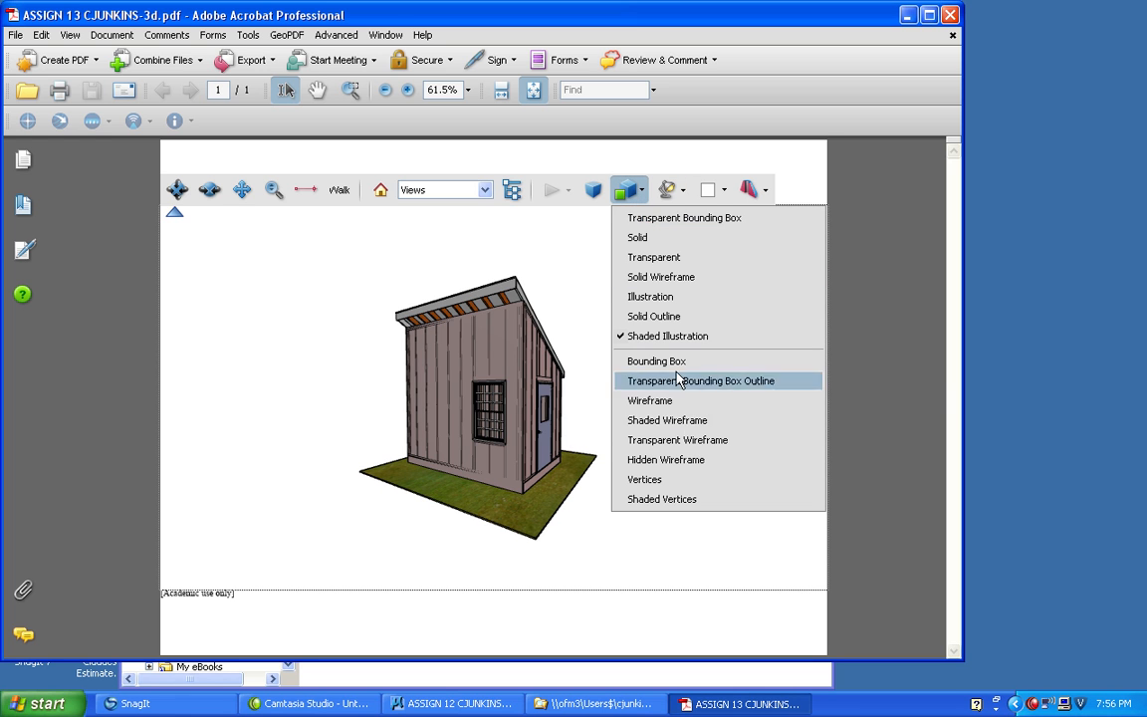
click(684, 451)
click(627, 191)
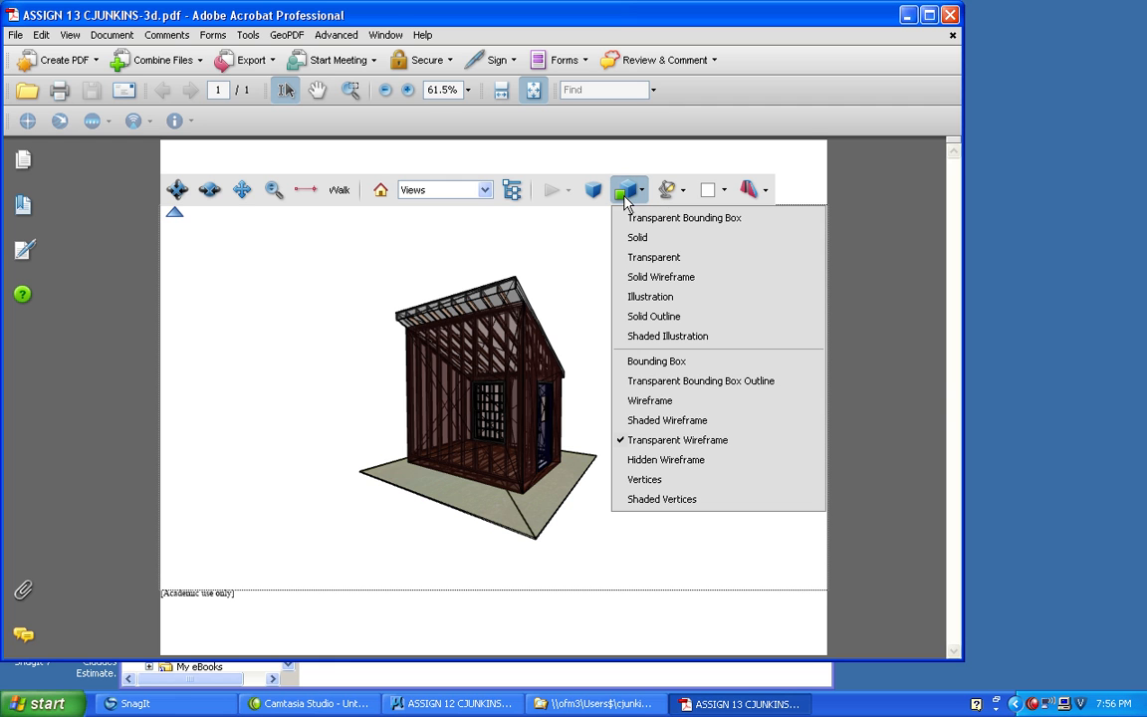
click(633, 257)
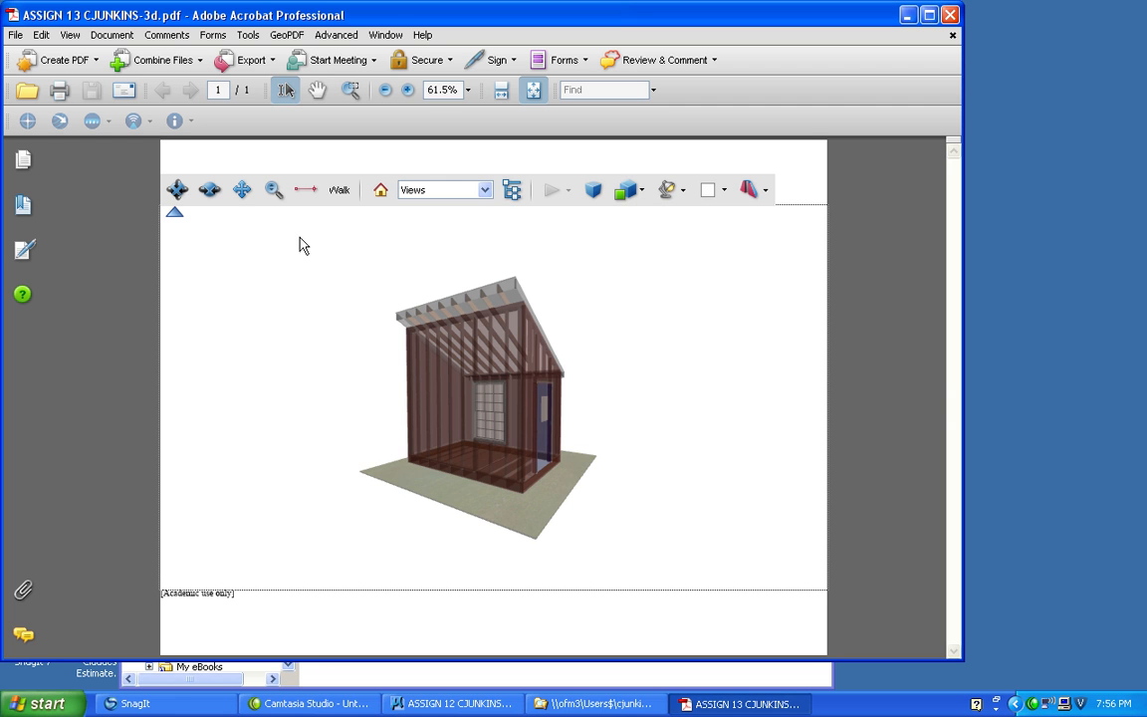
drag(340, 351, 294, 371)
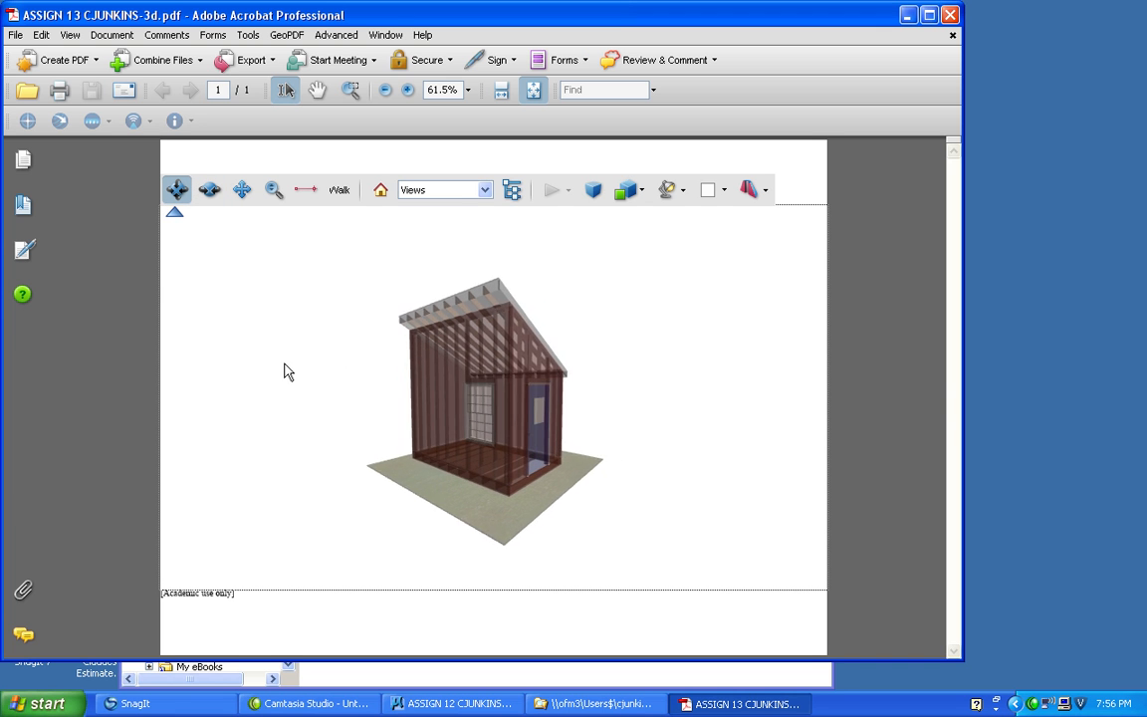
Try an olive green background behind the building, and set the background color to light blue.
click(724, 190)
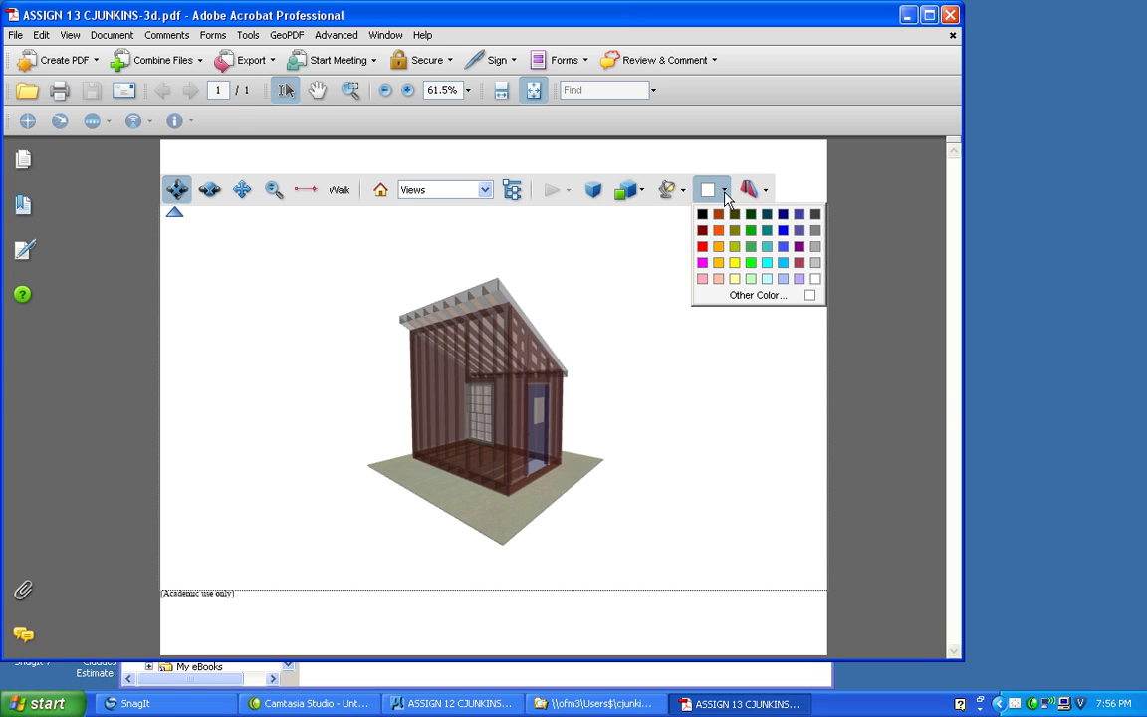
click(736, 248)
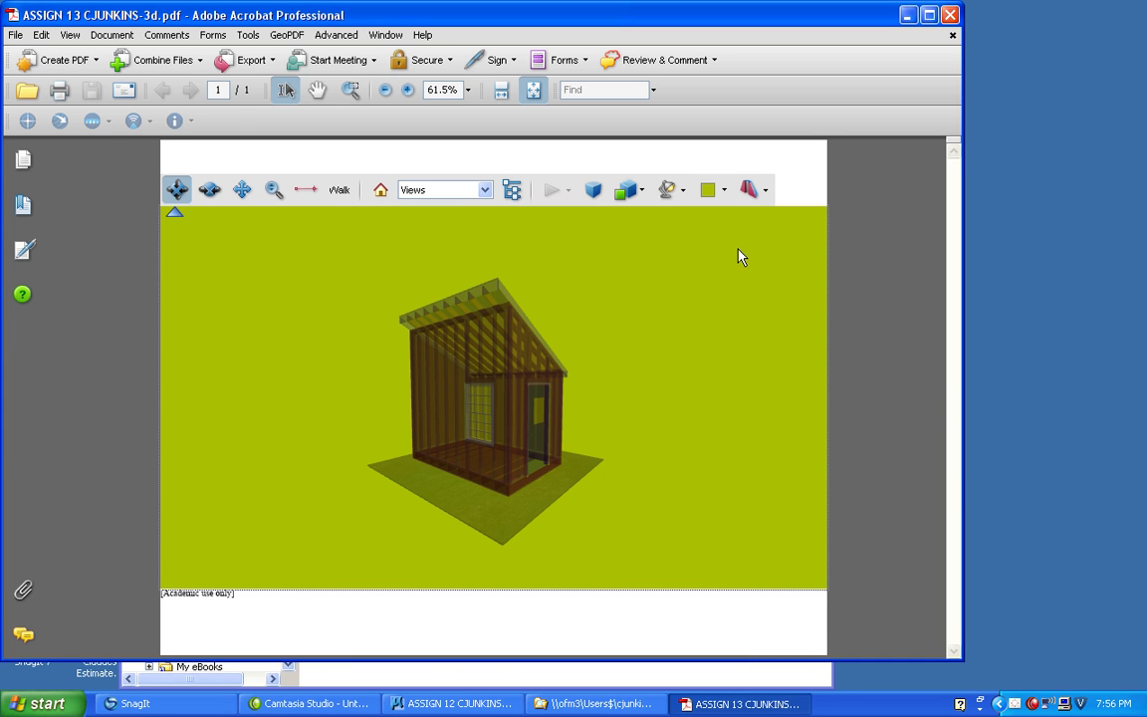
click(724, 190)
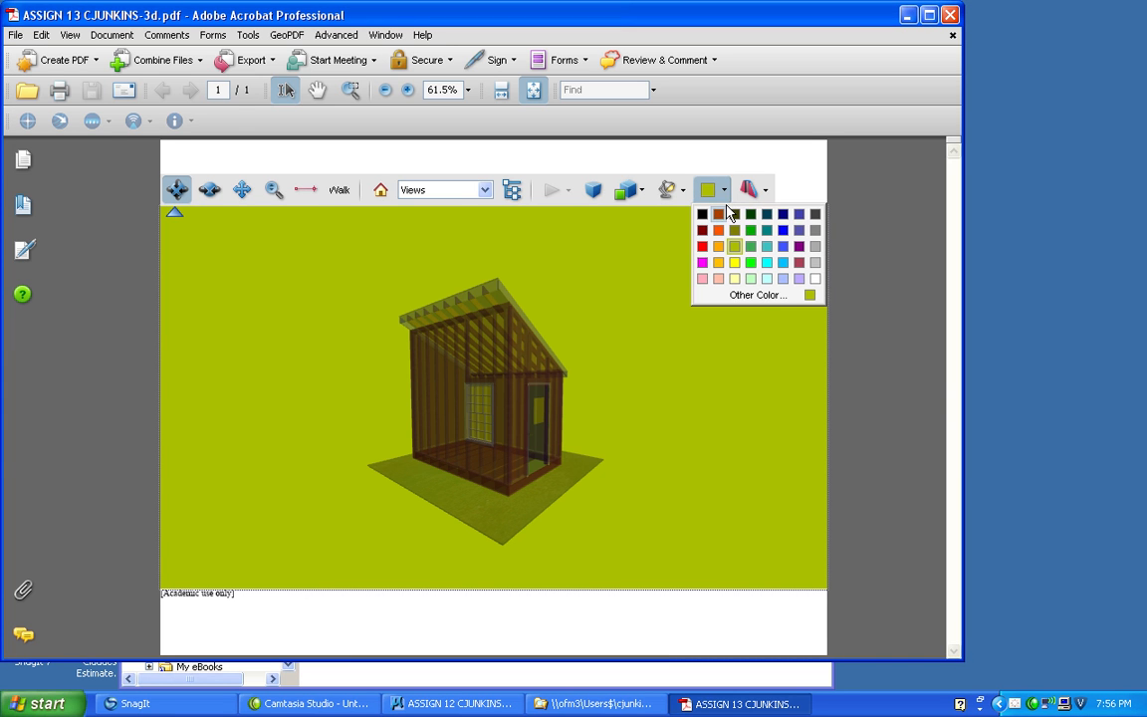
click(783, 282)
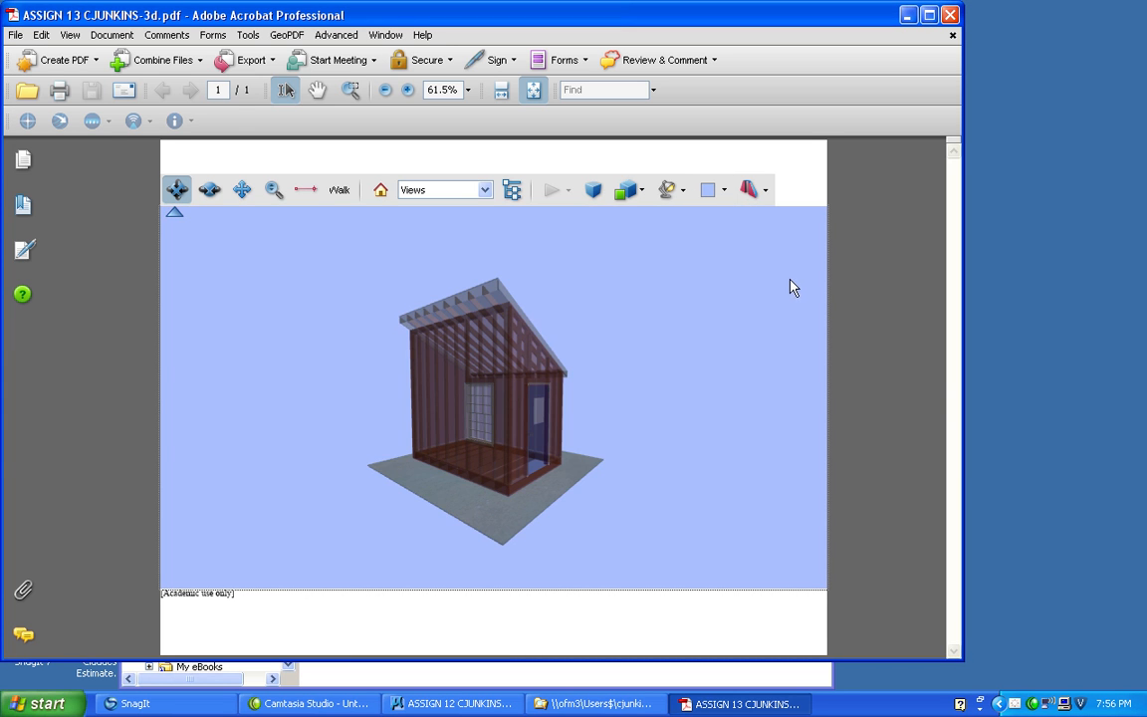
Examine the transparent building from different sides and distances with the Spin, Pan, Zoom and Rotate tools.
click(217, 197)
drag(430, 375, 667, 400)
click(242, 189)
drag(393, 361, 362, 326)
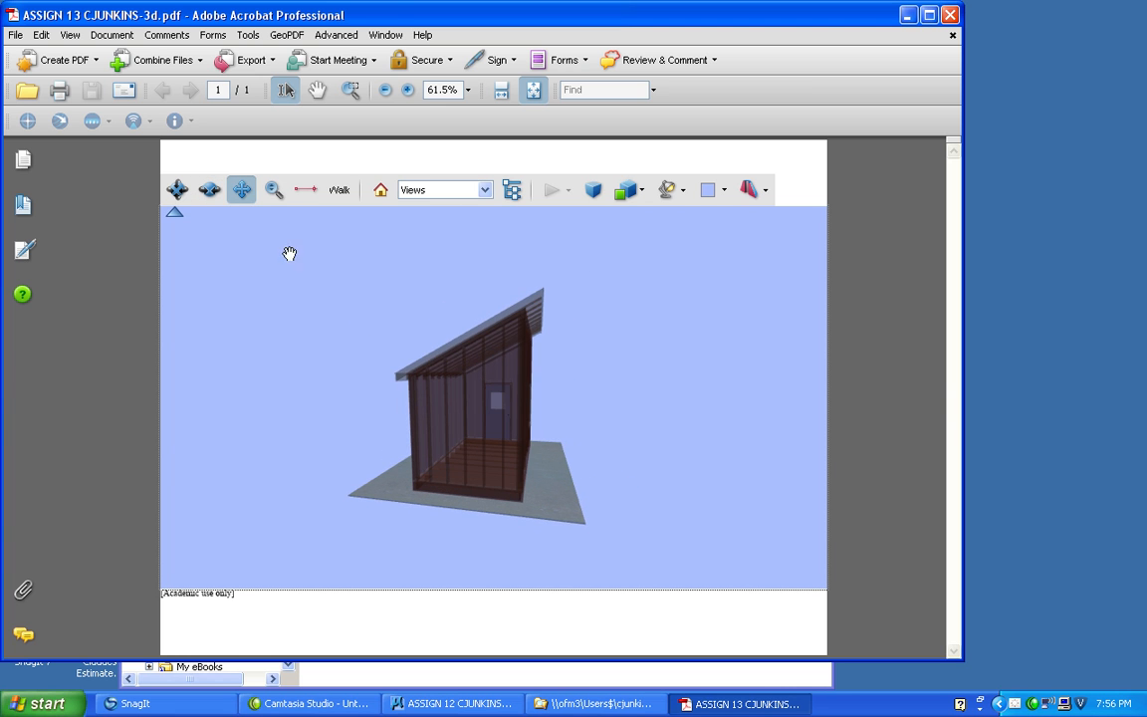
click(274, 189)
drag(456, 389, 453, 364)
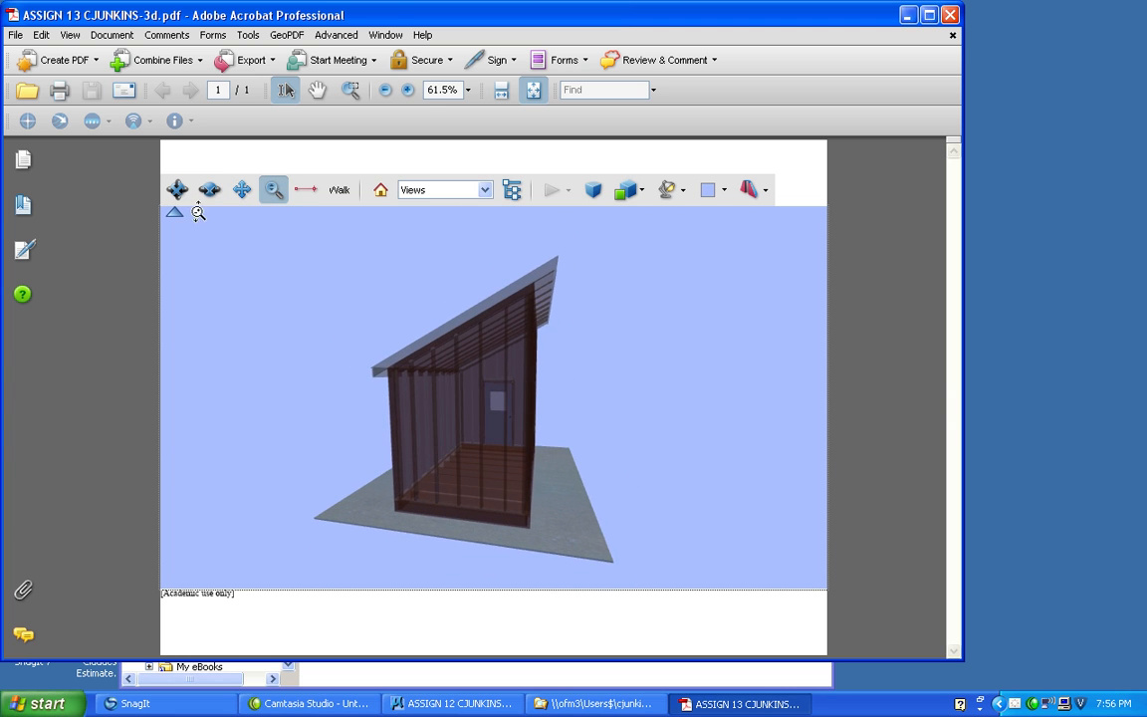
click(177, 190)
drag(399, 405, 684, 470)
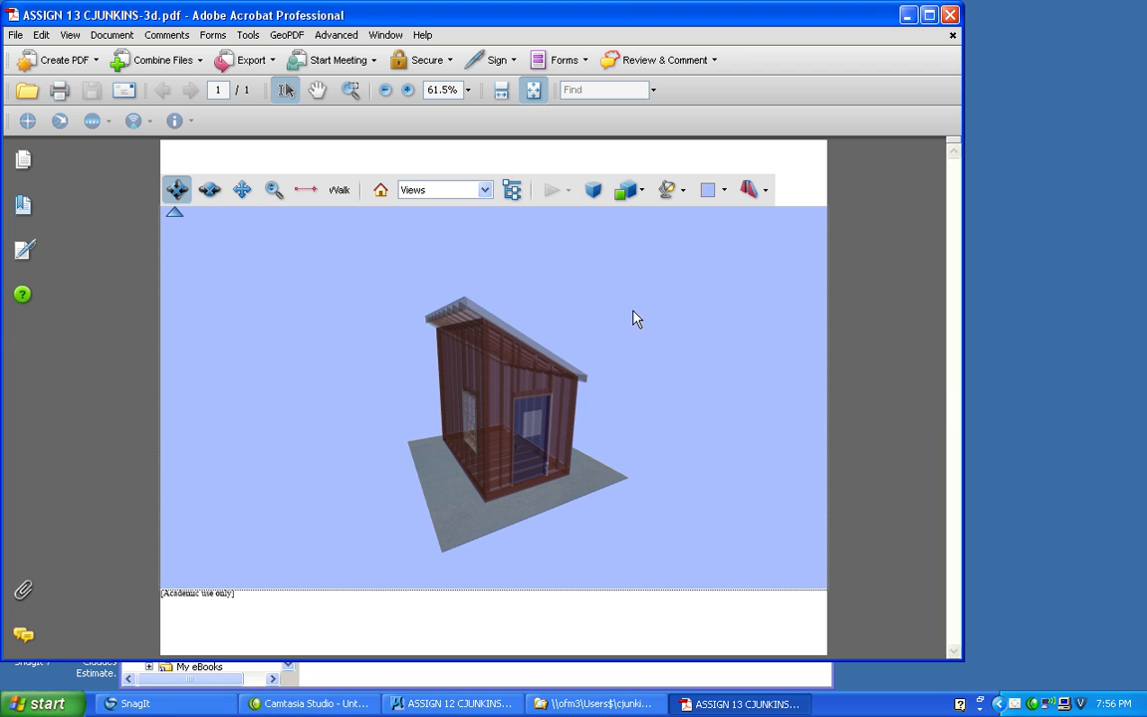
Set the building's render mode to Solid and view its window and door sides.
click(633, 191)
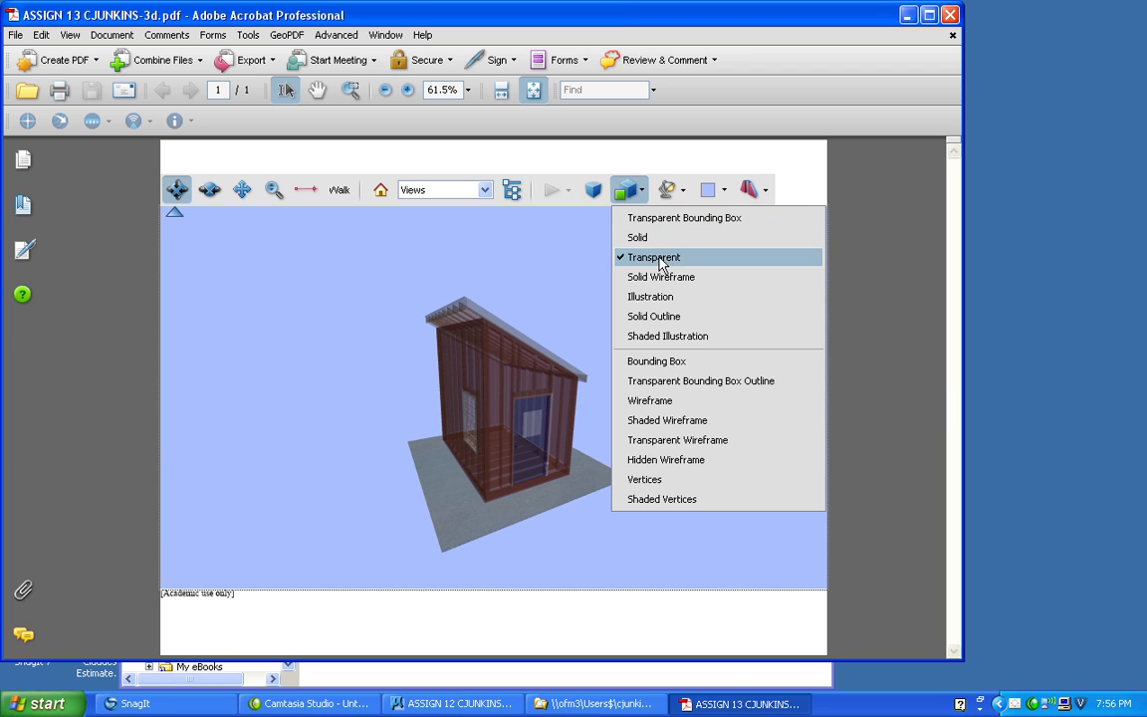
click(655, 238)
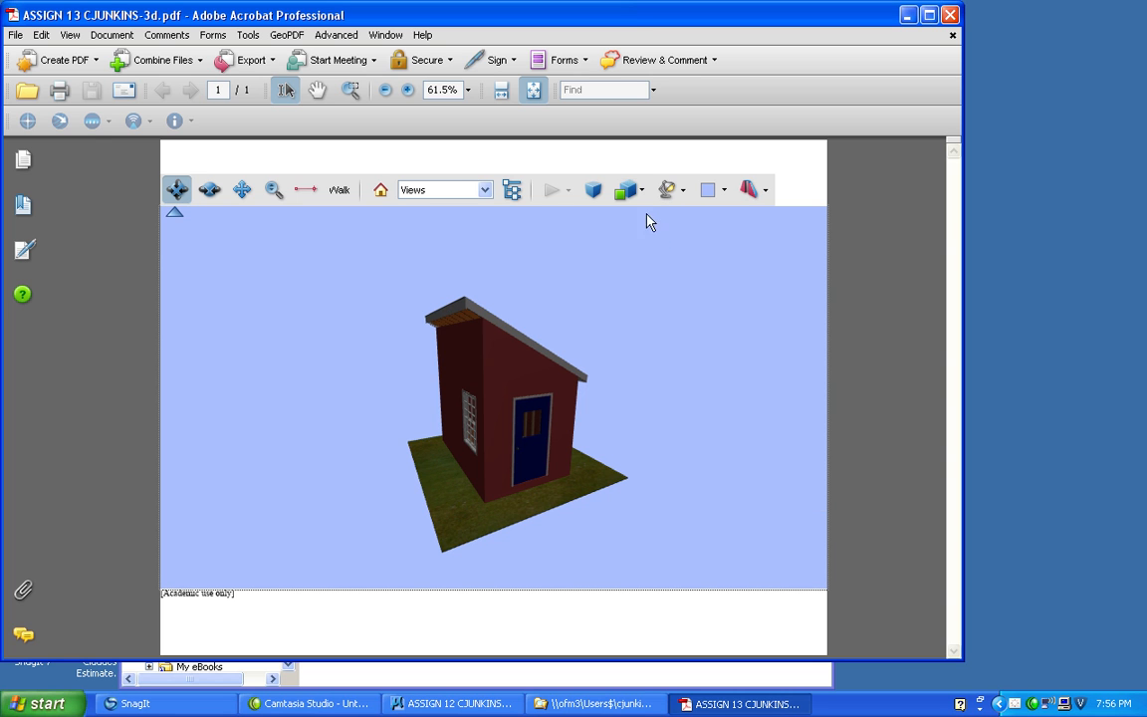
drag(339, 399, 371, 398)
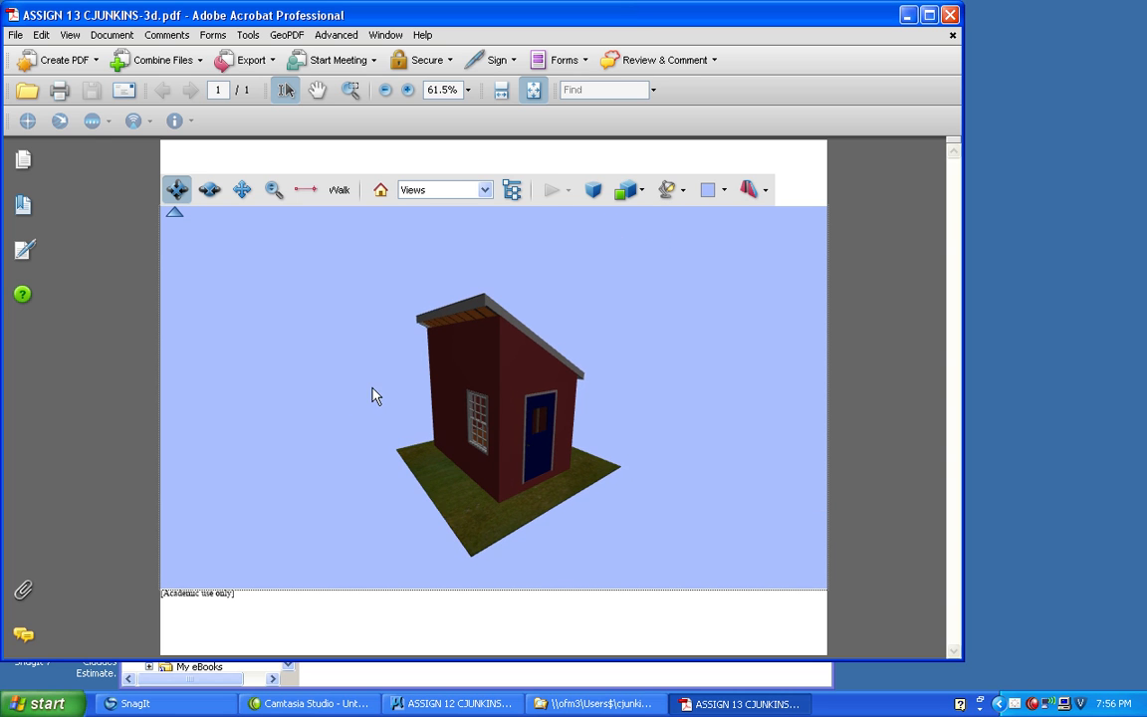
Expand Levels in the model tree and hide the 3D wall, roof and floor sheathing to examine the framing from several sides.
click(512, 192)
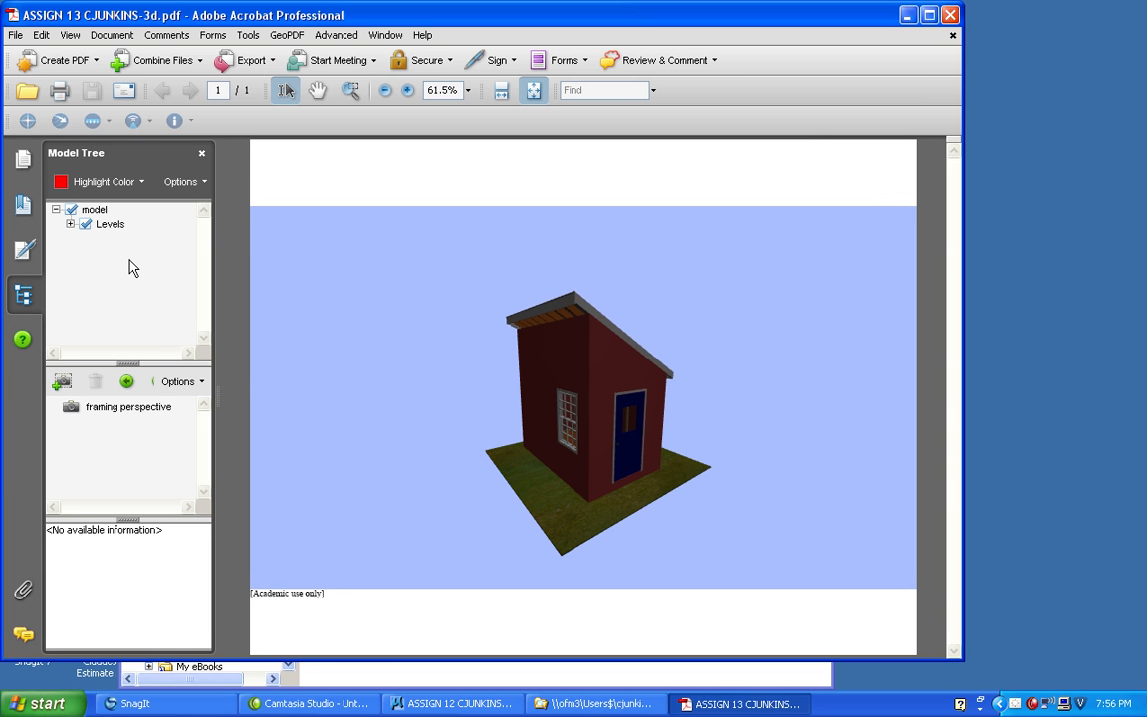
click(69, 224)
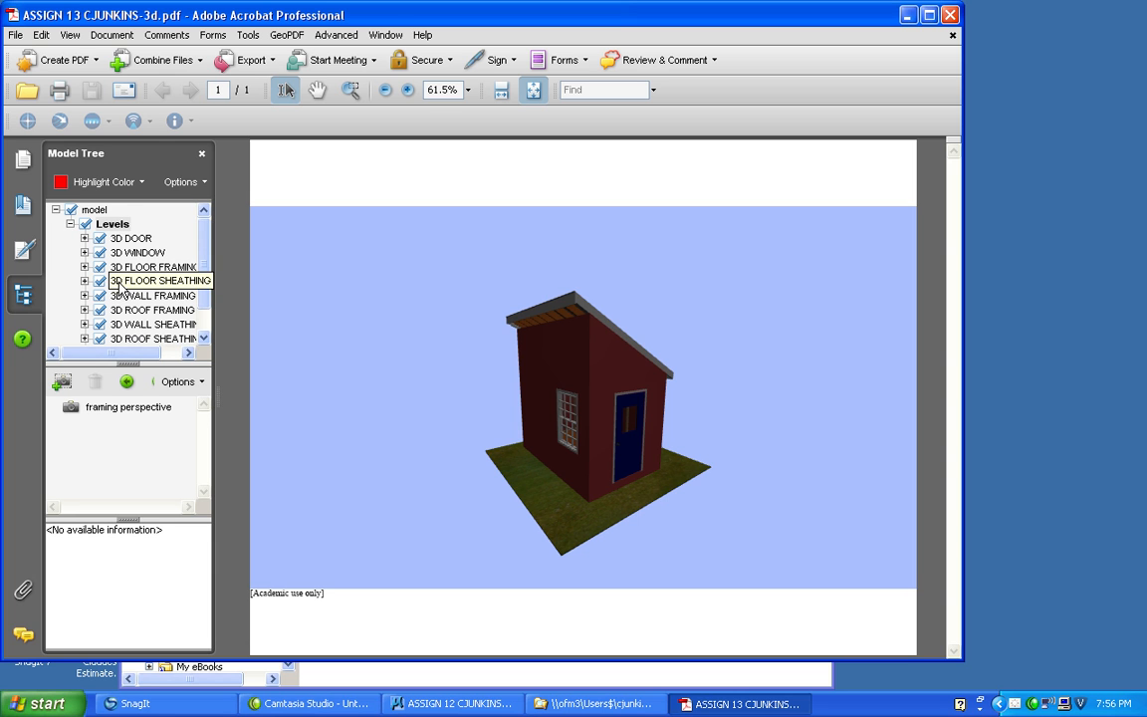
scroll(185, 247, down, 1)
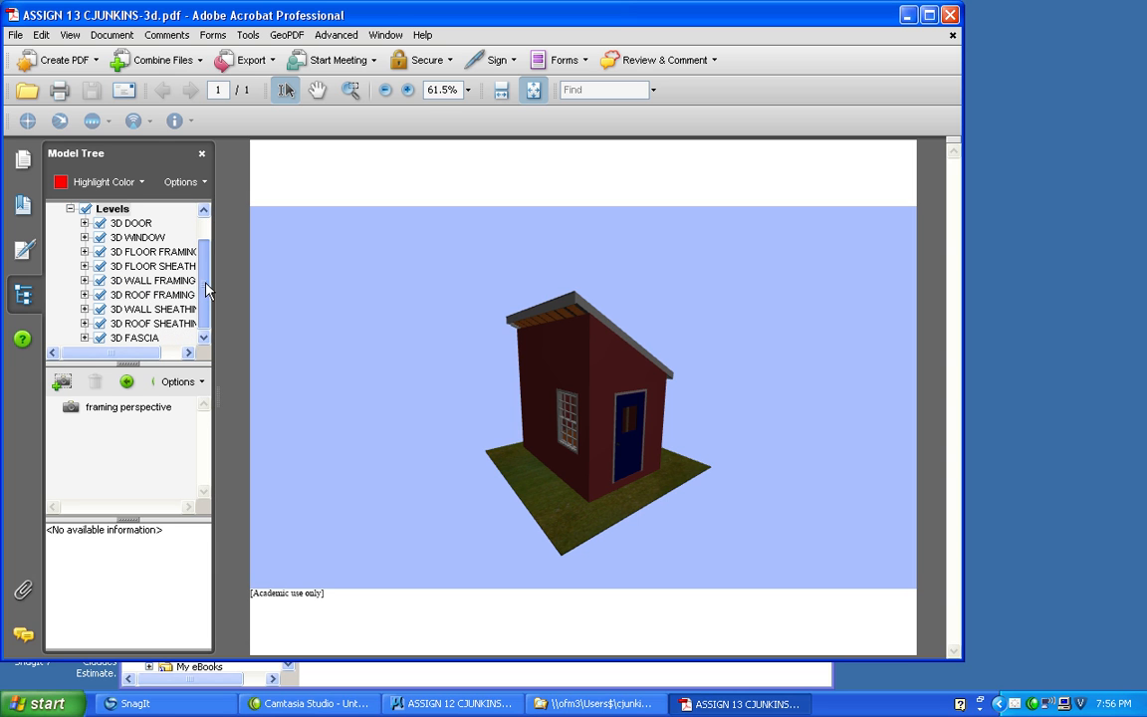
click(99, 310)
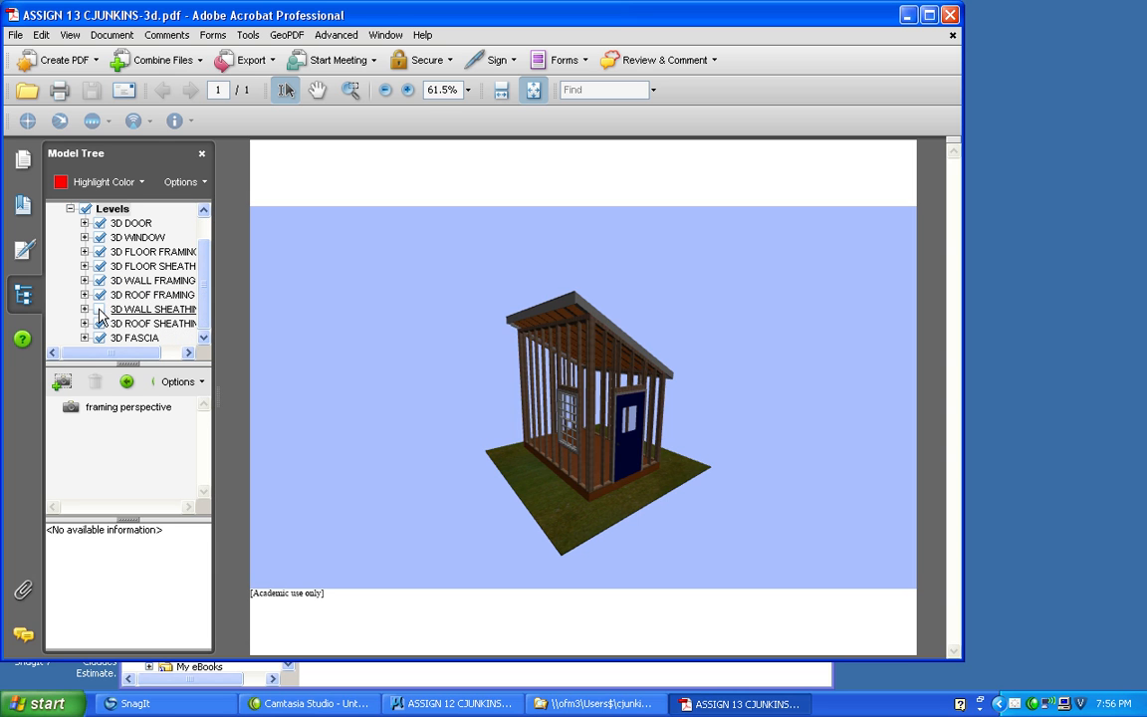
click(100, 324)
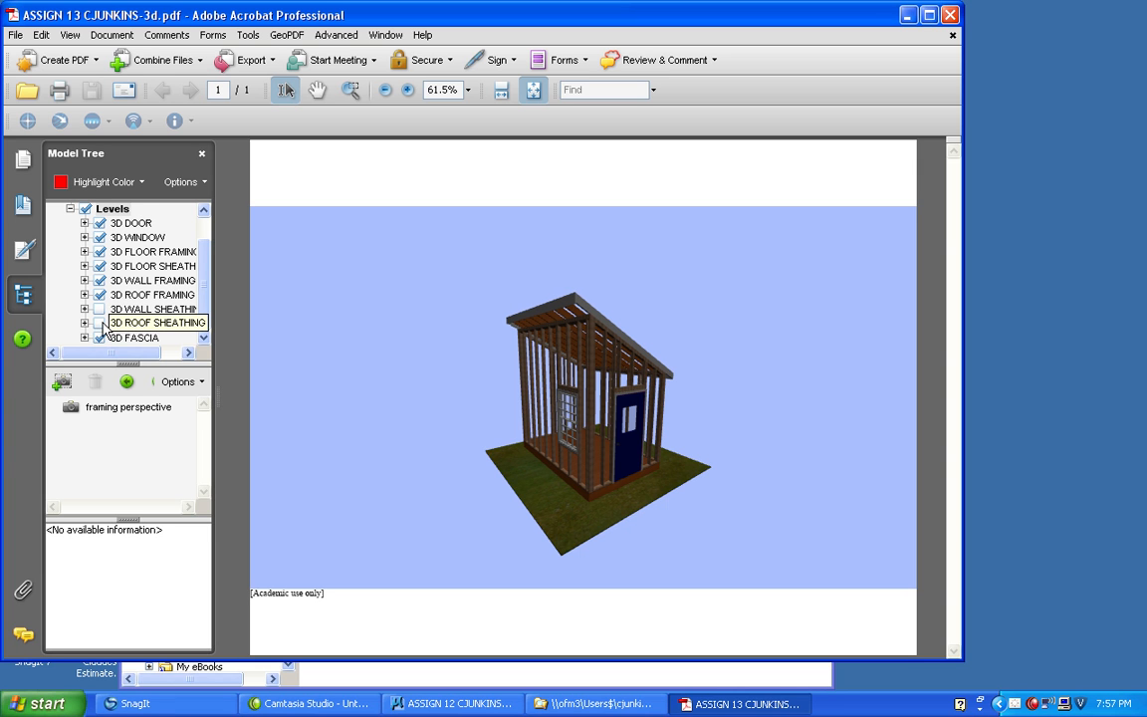
click(100, 266)
mouse_move(344, 261)
drag(343, 262, 677, 408)
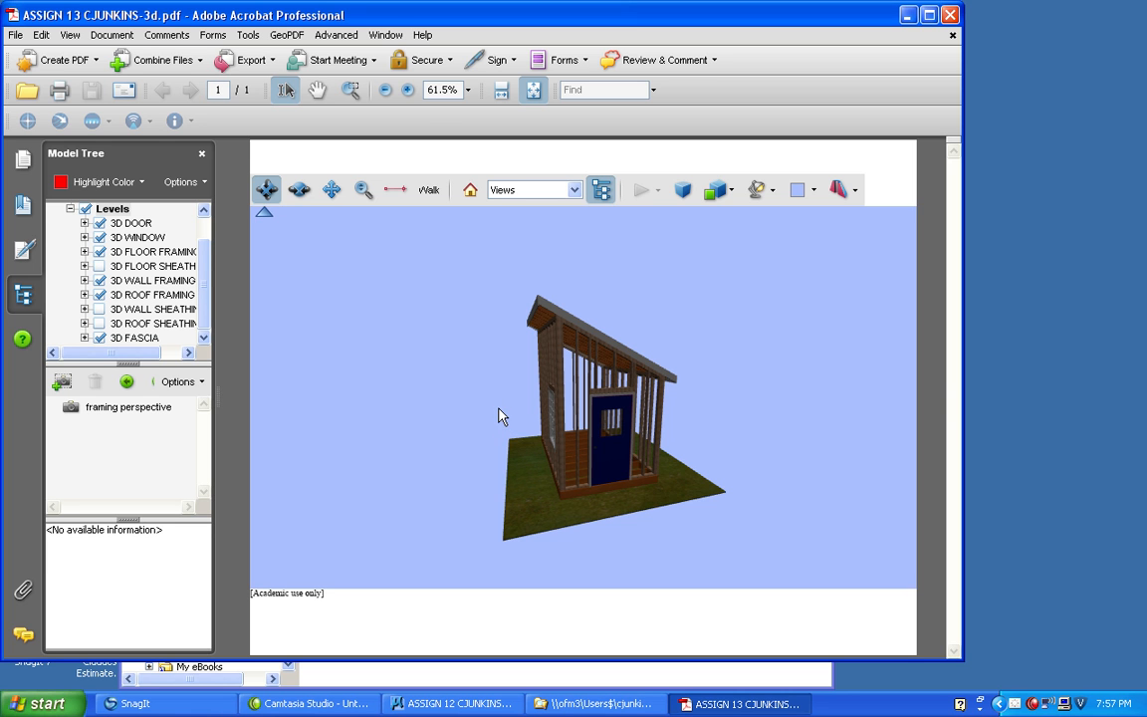
drag(466, 421, 310, 353)
Show the 3D wall, roof and floor sheathing levels again and view the complete building.
click(100, 308)
click(100, 324)
click(99, 266)
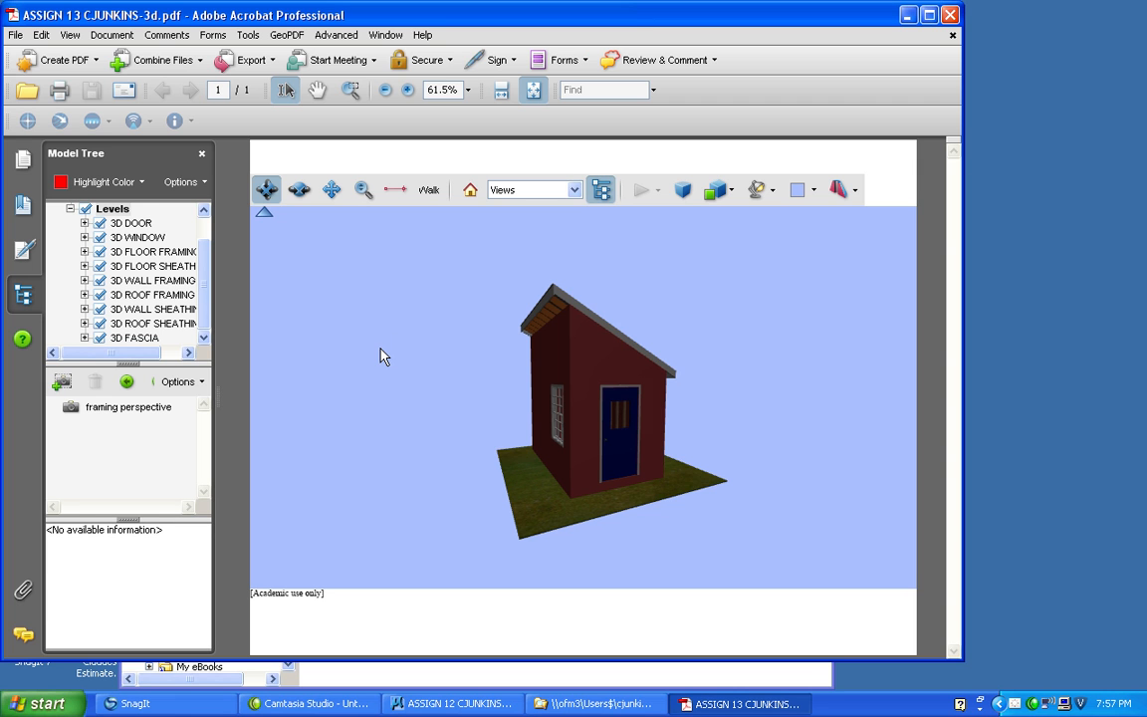
drag(466, 338, 461, 299)
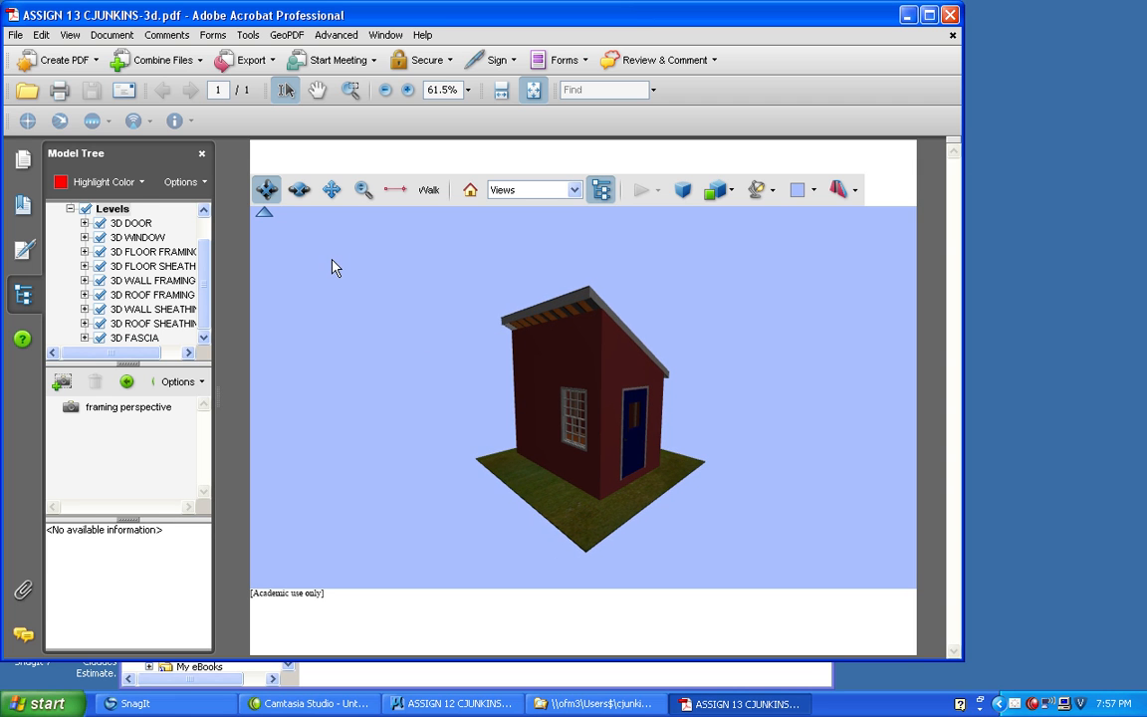